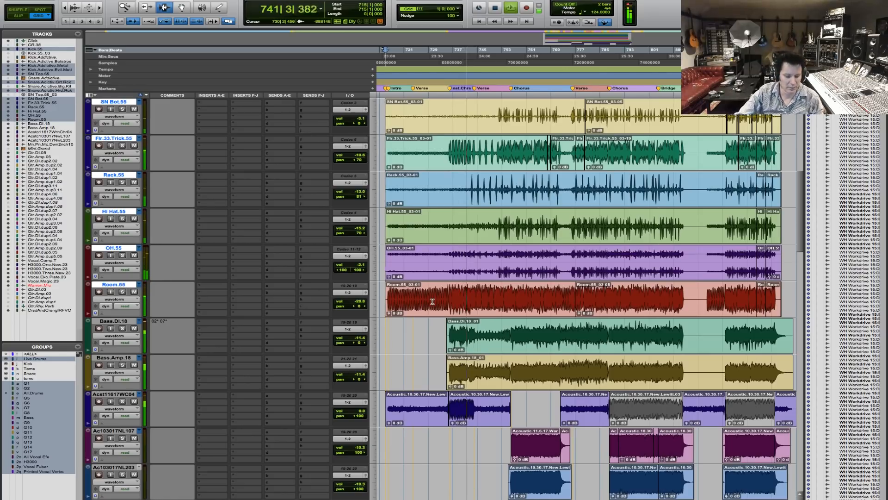
Audition the full arrangement through the verses into the first chorus while viewing the drum tracks, and stop playback.
key("r")
key("F5")
left_click_drag(472, 304, 717, 298)
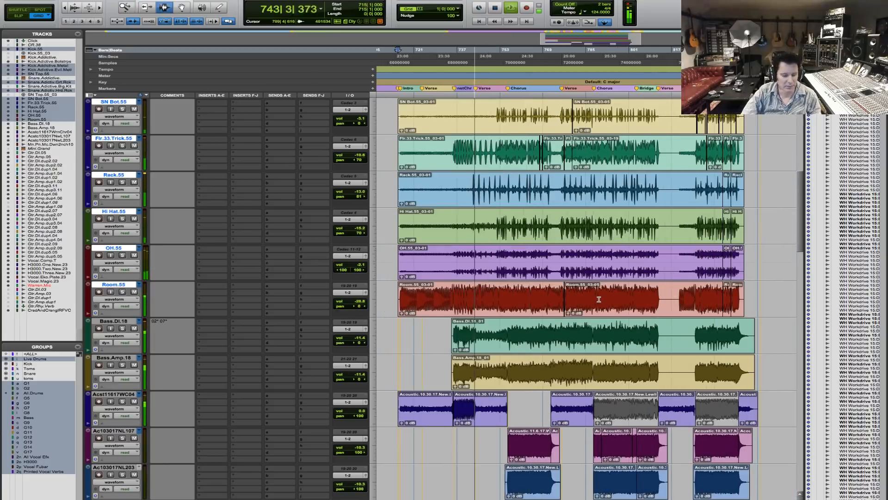
key("r")
key("F5")
left_click_drag(500, 301, 703, 295)
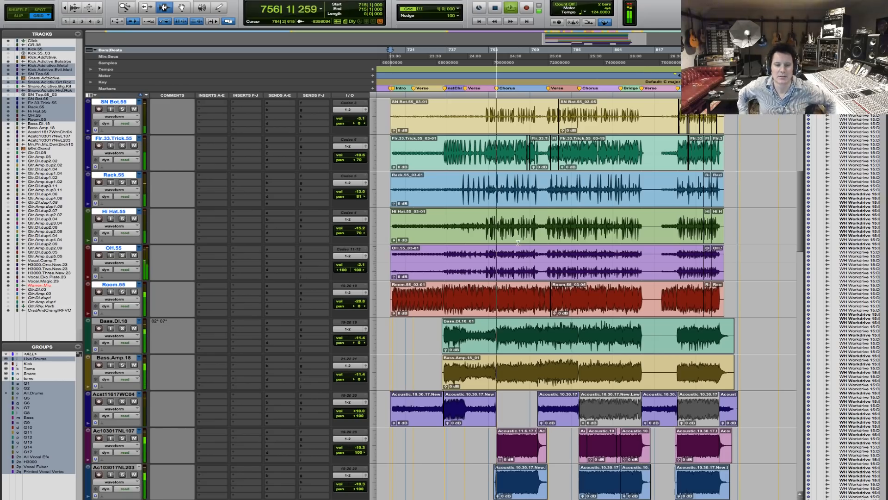
key("r")
key("F5")
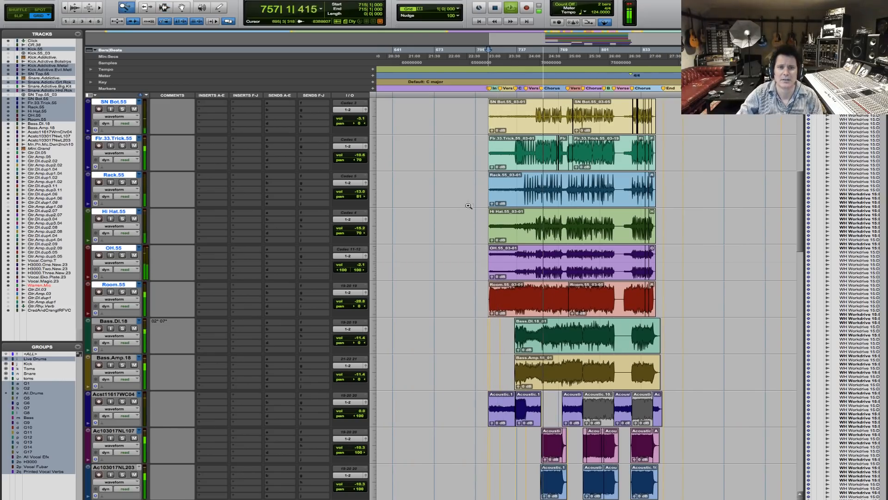
left_click(546, 124)
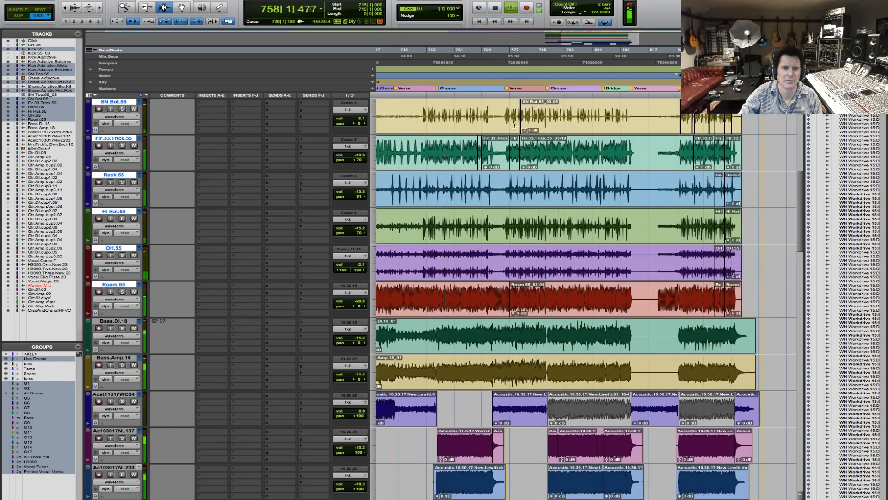
scroll(445, 138, "up", 2)
key("space")
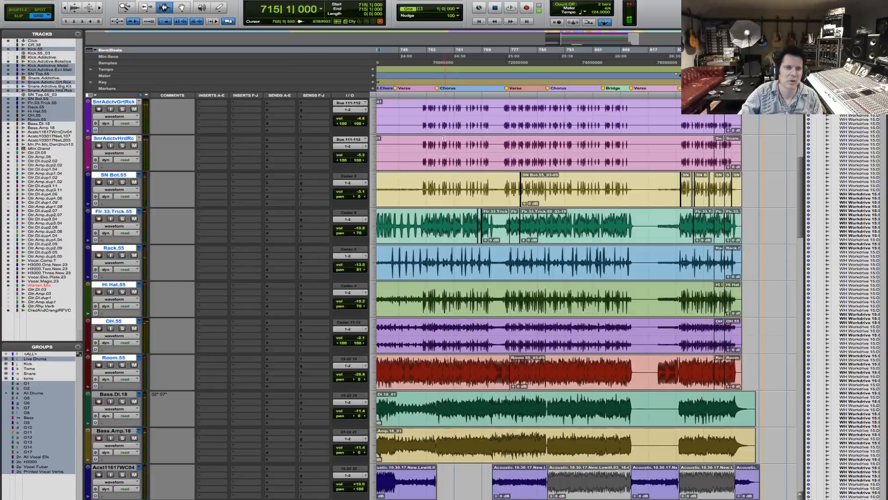
Set the playback position to bar 756 at the start of the chorus, solo the live drum tracks, and audition them.
left_click(444, 191)
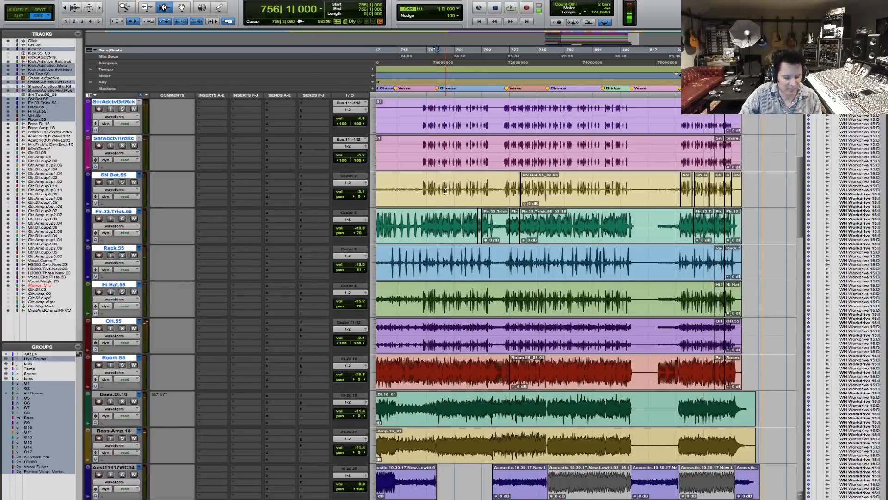
key("r")
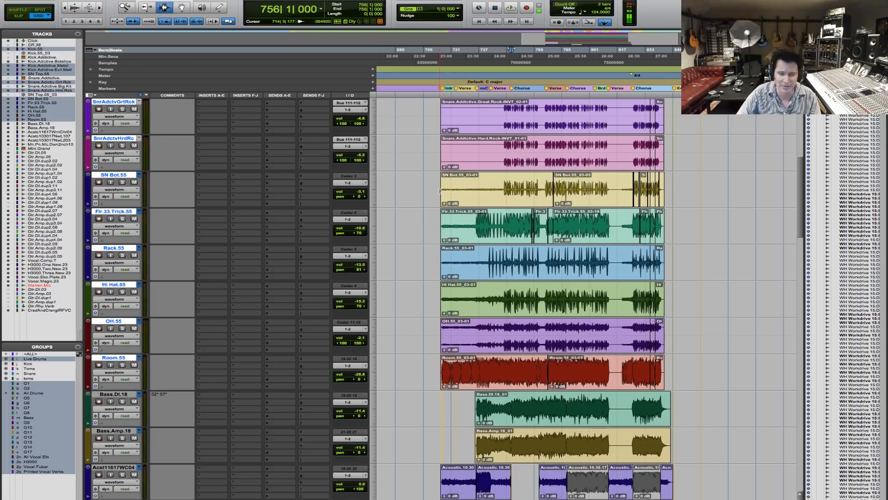
key("F5")
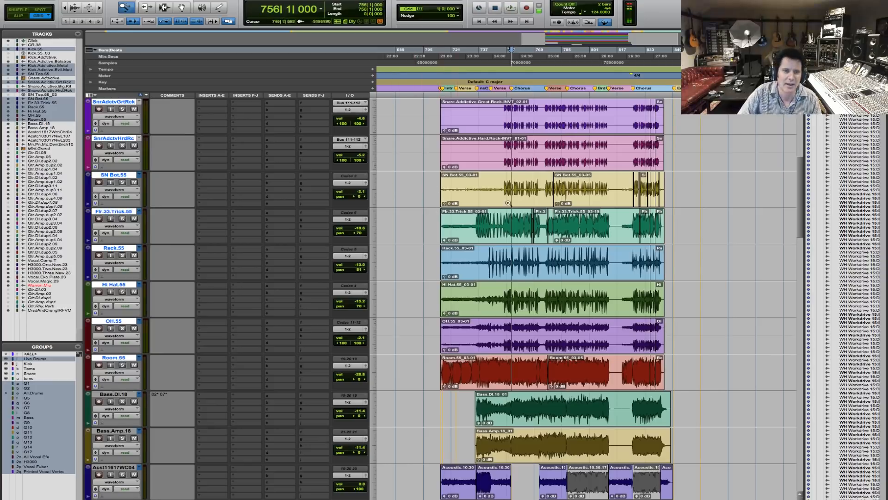
scroll(499, 382, "down", 2)
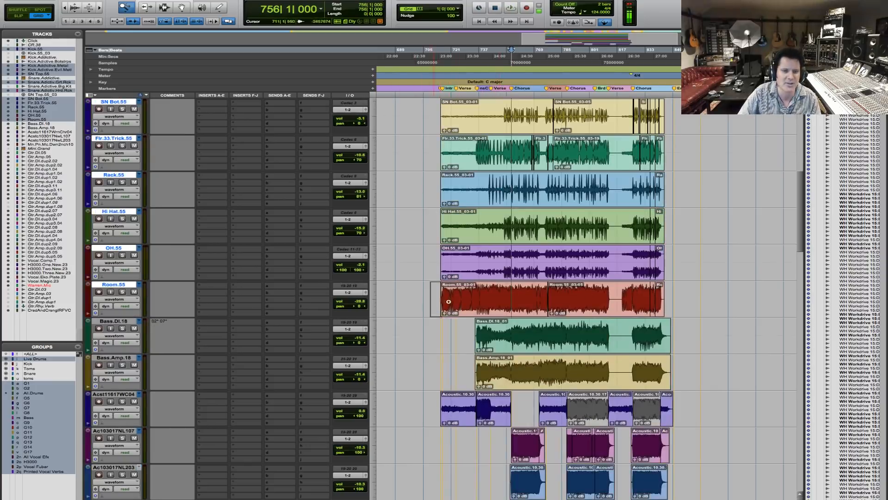
left_click_drag(431, 305, 731, 307)
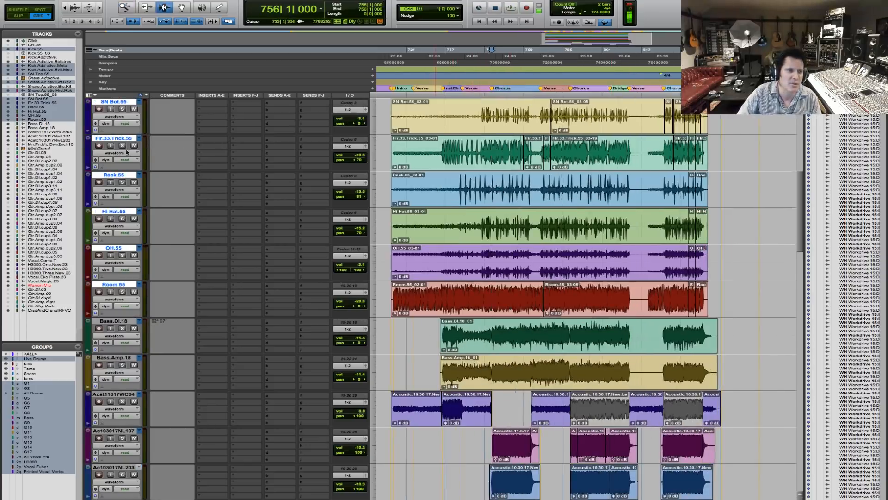
key("space")
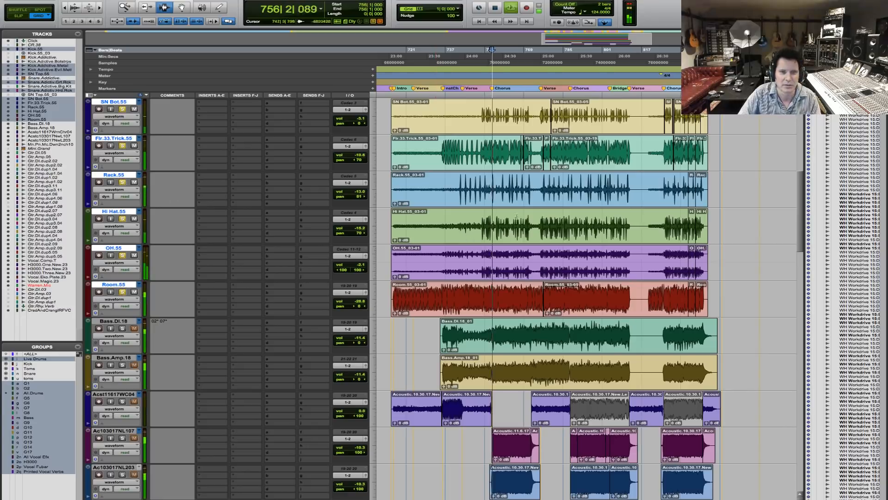
key("F5")
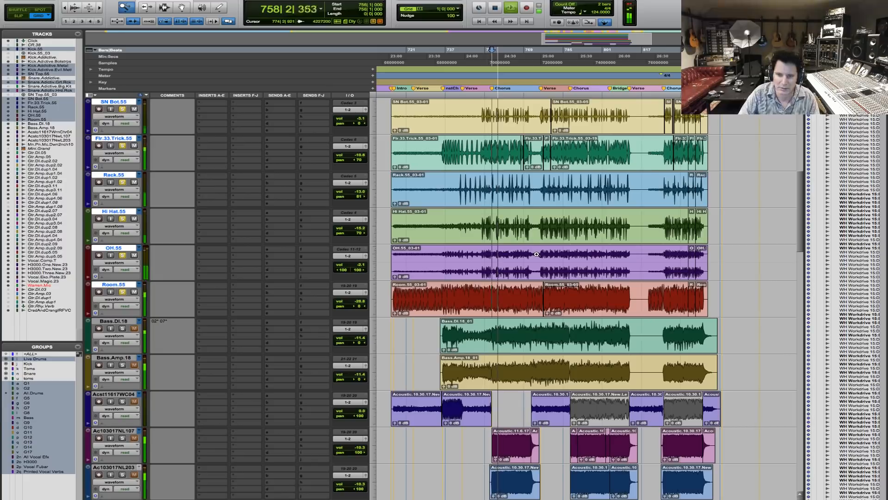
key("space")
Replay the soloed drums from bar 756 through the whole chorus, examining the chorus waveforms, and stop playback.
left_click_drag(470, 123, 585, 122)
key("F6")
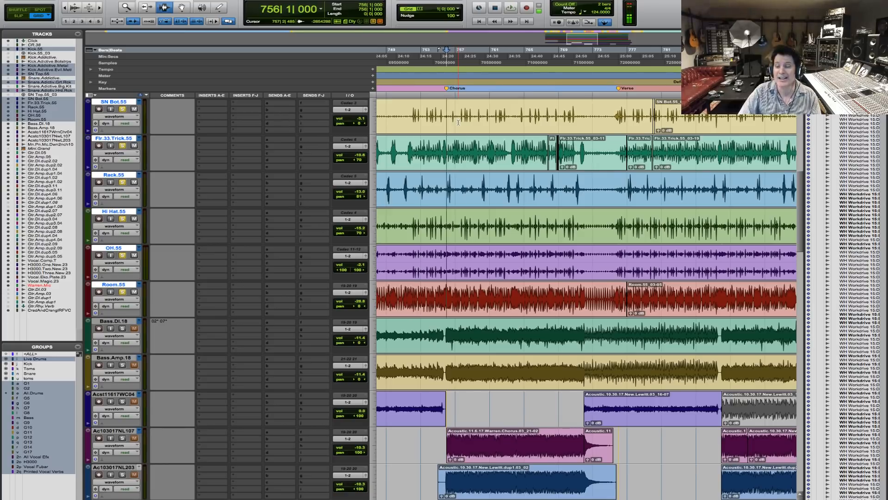
key("space")
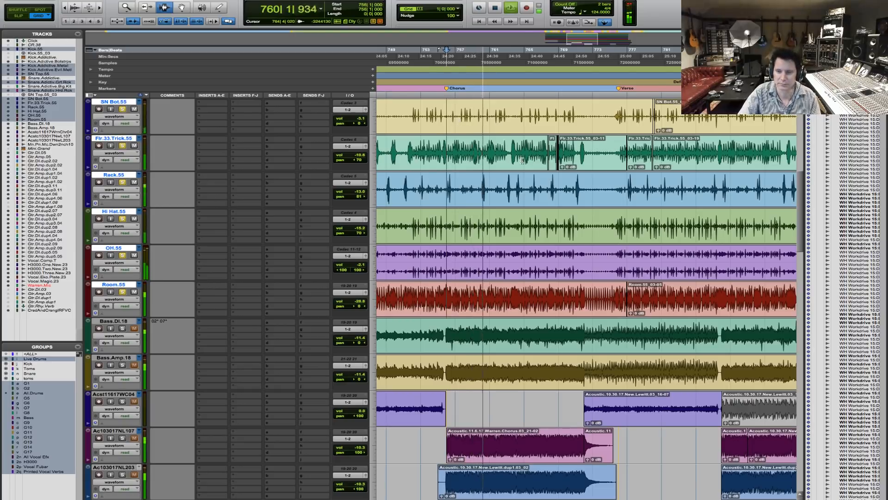
key("F5")
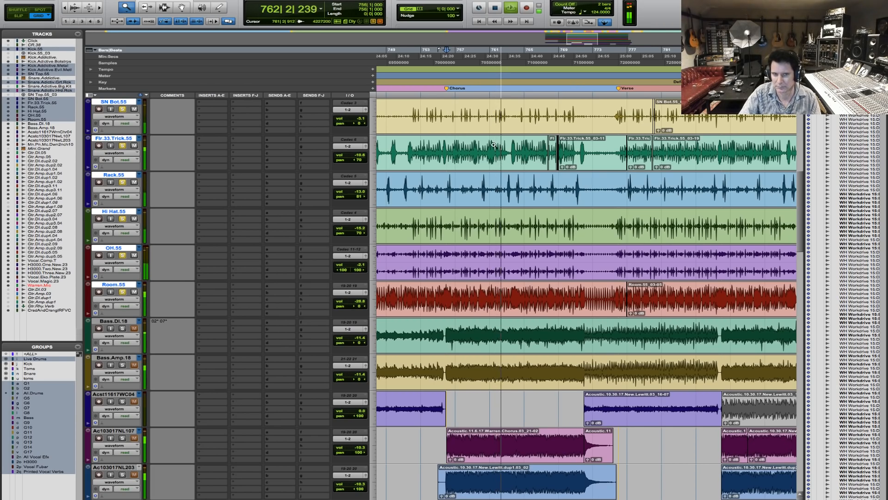
left_click(548, 140)
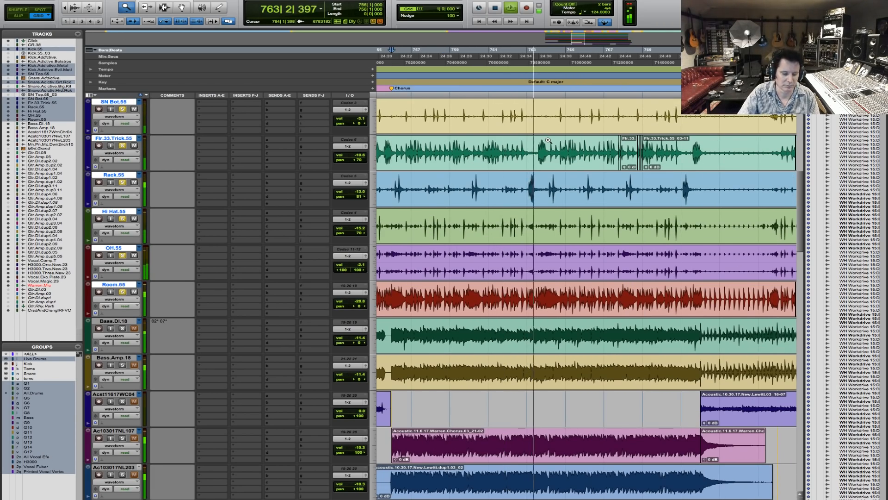
key("r")
key("r")
left_click(511, 160)
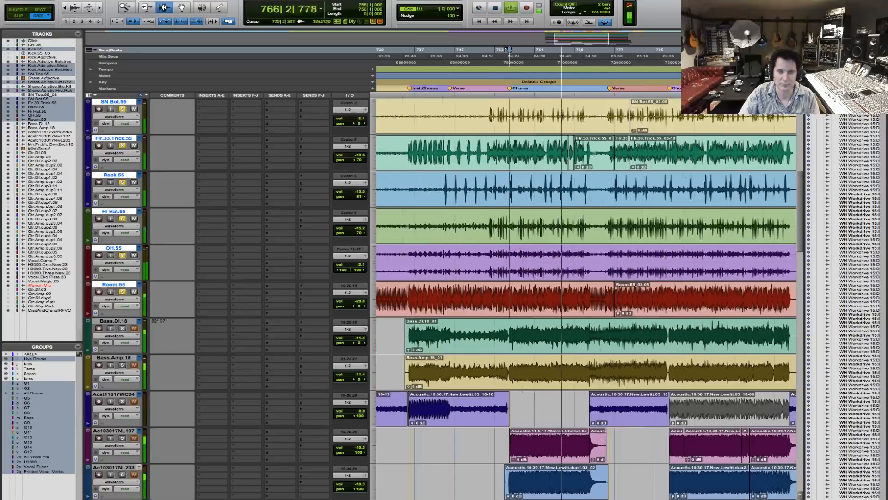
key("t")
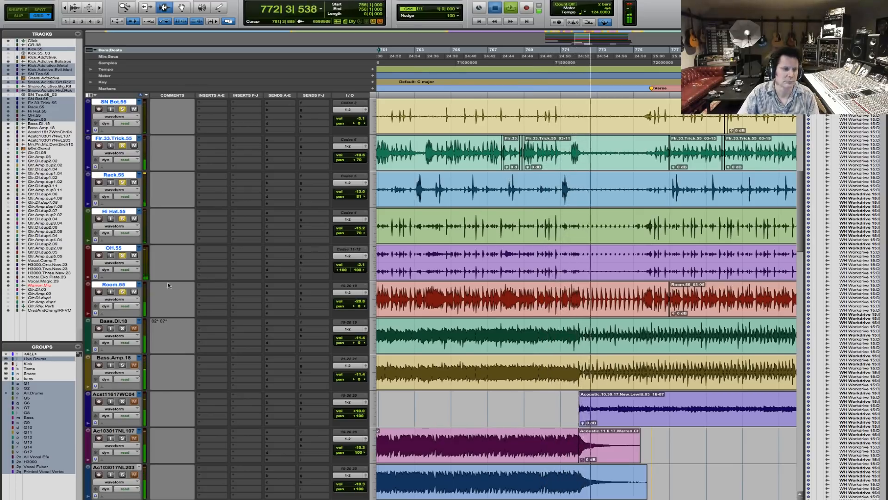
key("space")
Solo only the Bass.DI.18 and Bass.Amp.18 tracks and audition them from bar 736, at the Inst.Chorus marker.
left_click(122, 328, "super")
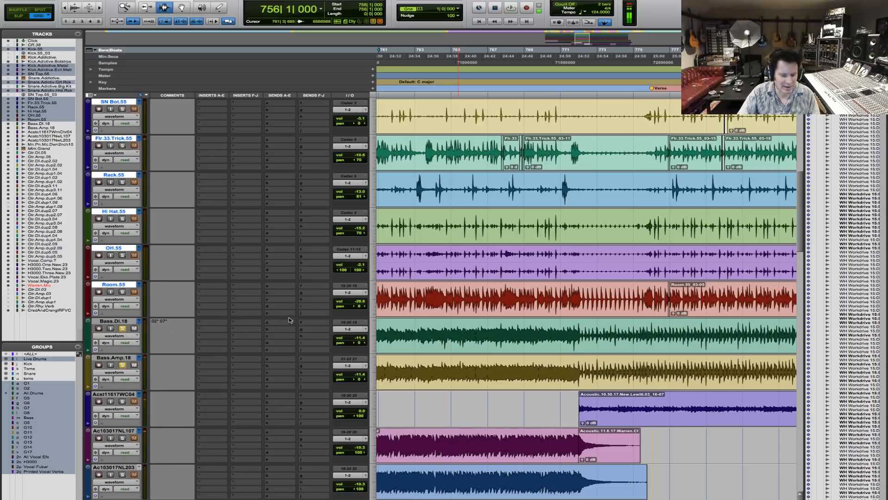
key("r")
key("r")
key("r")
left_click(483, 347)
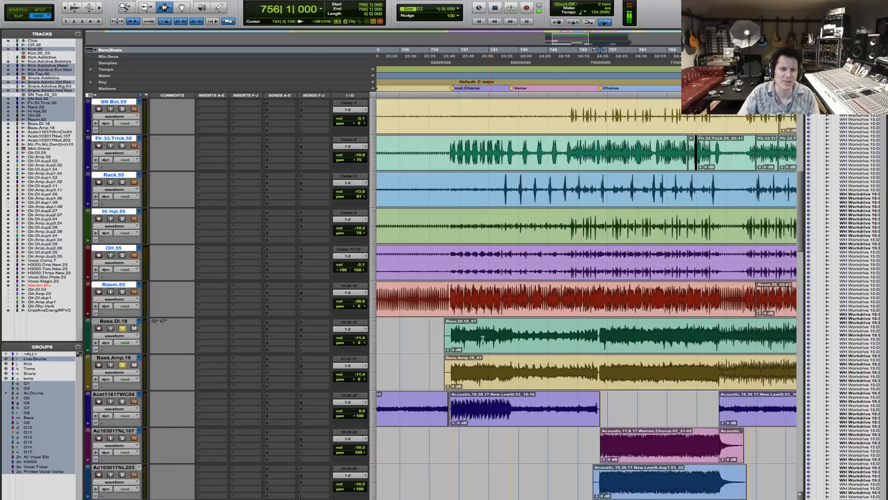
left_click(451, 338)
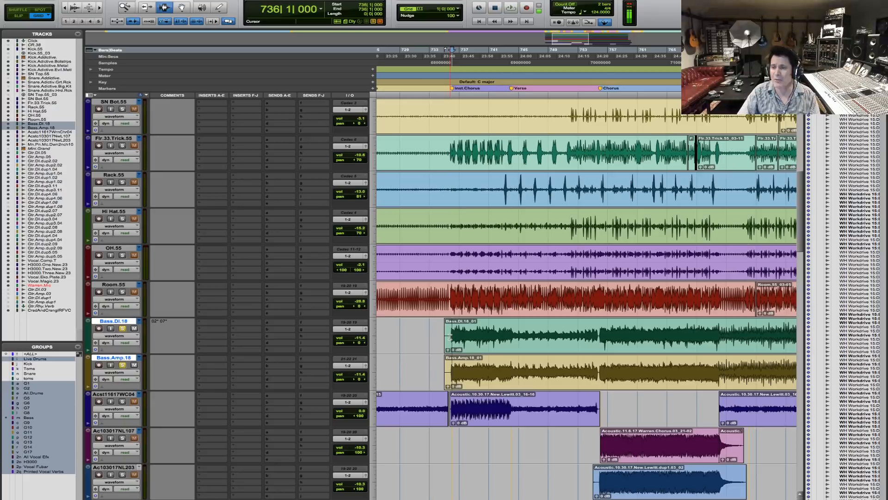
key("space")
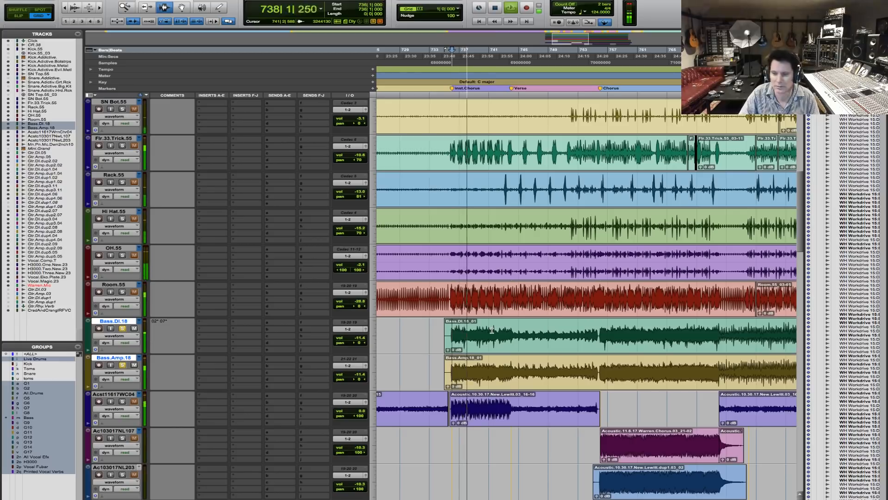
key("space")
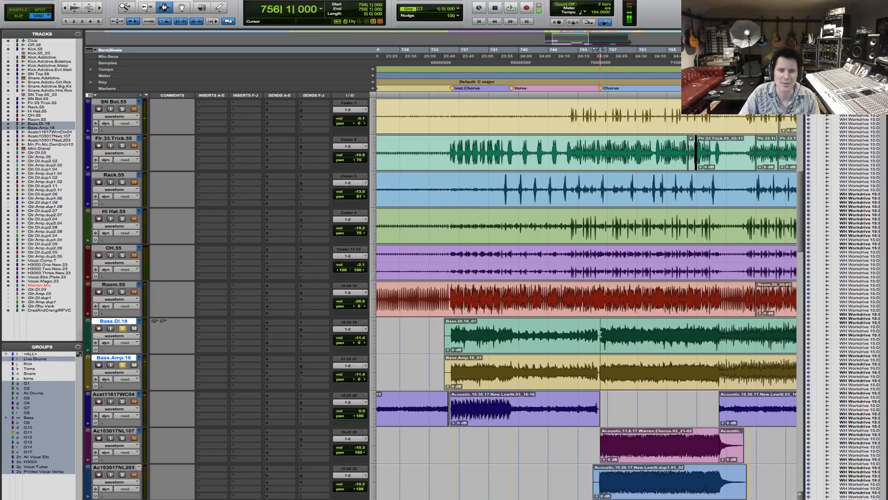
Audition the soloed bass DI and amp tracks from the chorus start at bar 756, and stop playback.
key("space")
key("F5")
left_click_drag(580, 334, 730, 337)
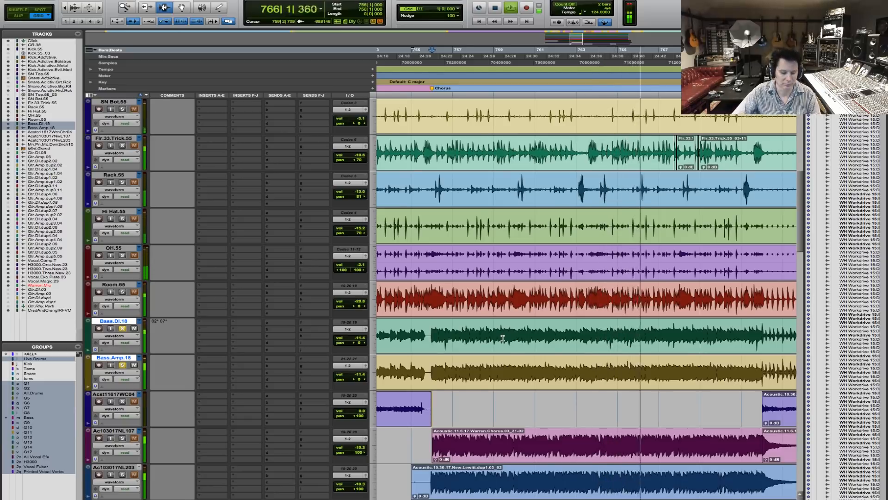
key("r")
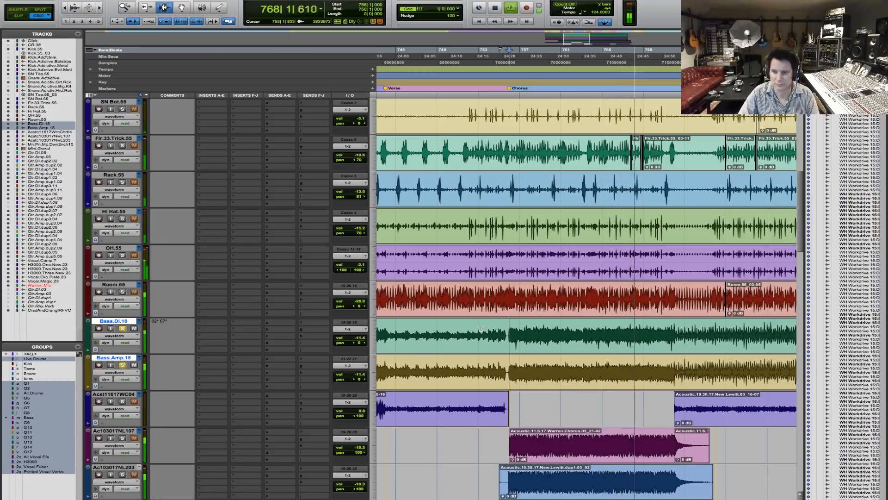
key("space")
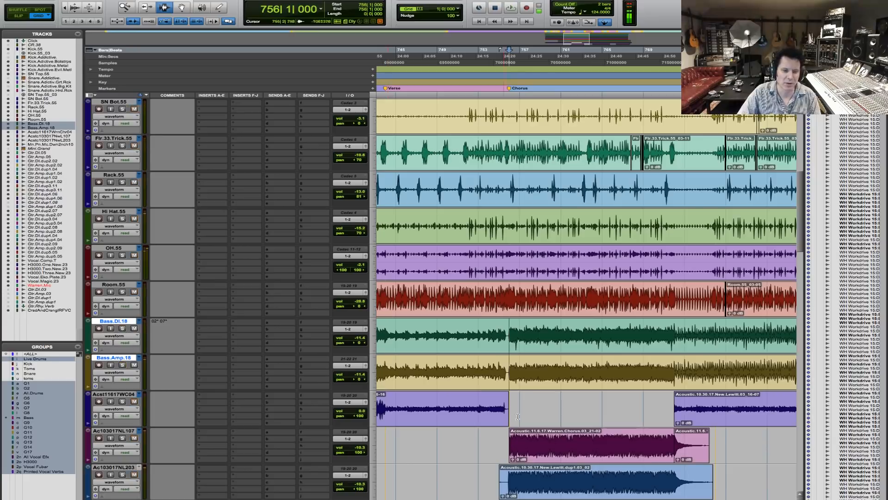
Select bars 756 to 772 on the Ac103017NL107 and Ac103017NL203 acoustic tracks, solo both, and audition the chorus parts.
scroll(527, 415, "down", 3)
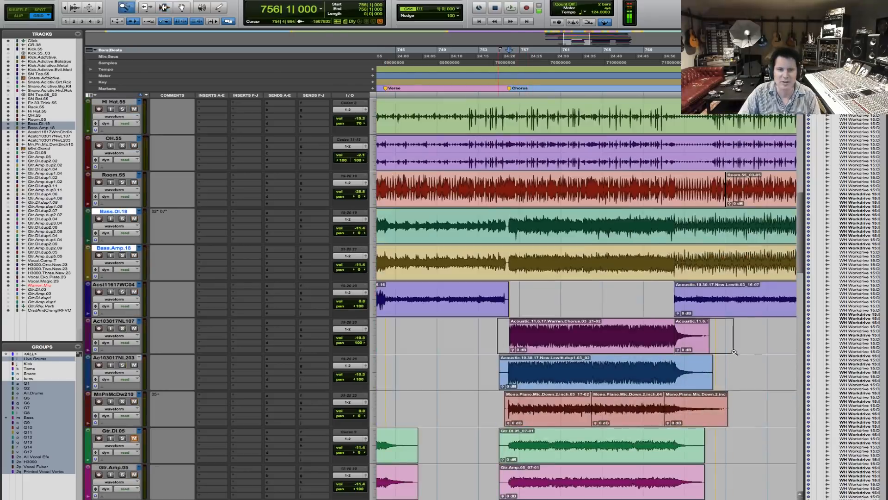
left_click(511, 350)
left_click_drag(397, 337, 687, 364)
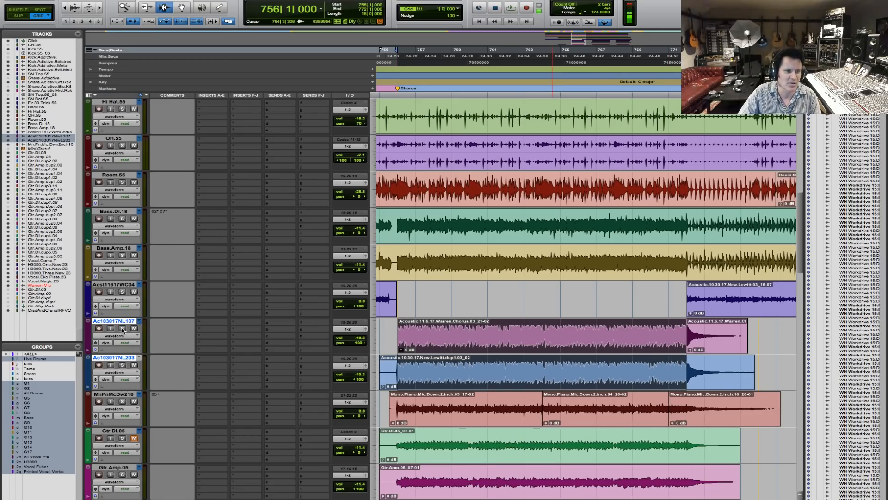
left_click(122, 365)
key("space")
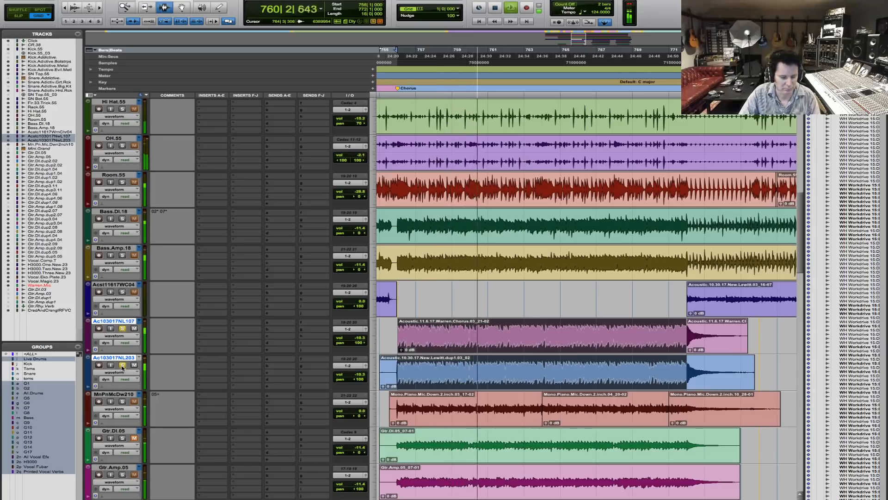
key("r")
key("r")
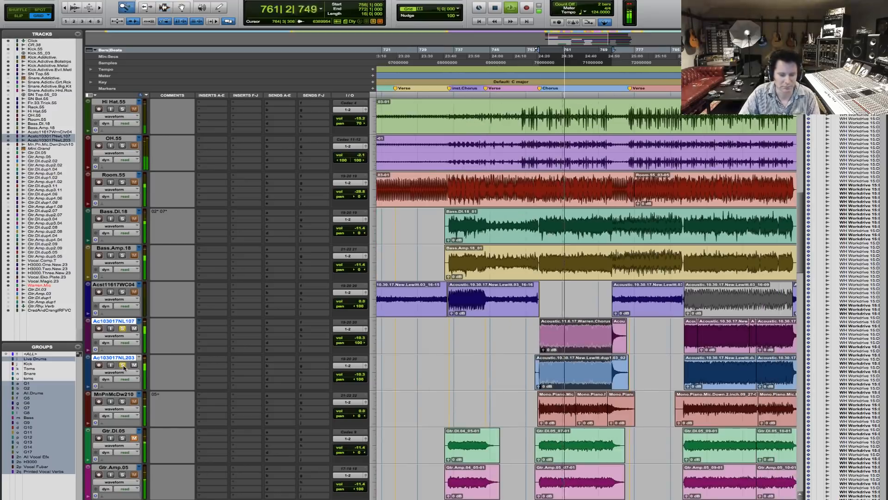
key("space")
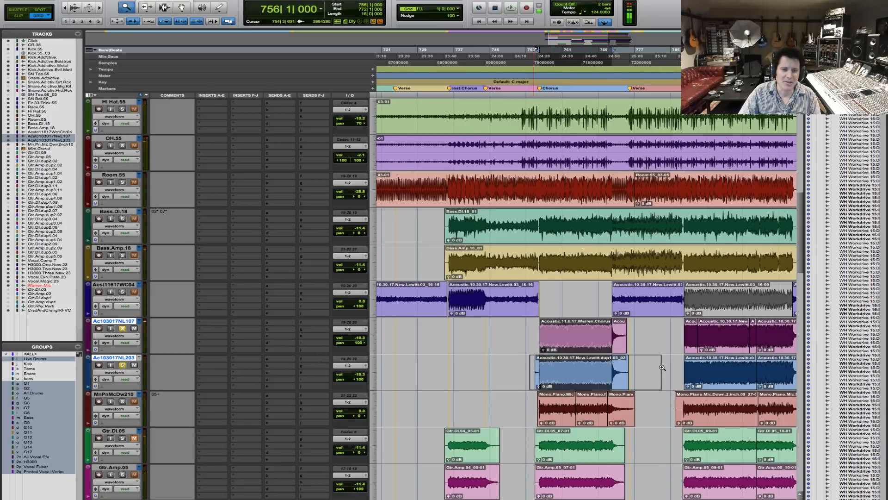
Solo the MnPnMcDw210 mono piano track instead of the acoustic guitars and play its chorus part from bar 756.
left_click_drag(531, 357, 662, 367)
left_click_drag(488, 362, 489, 361)
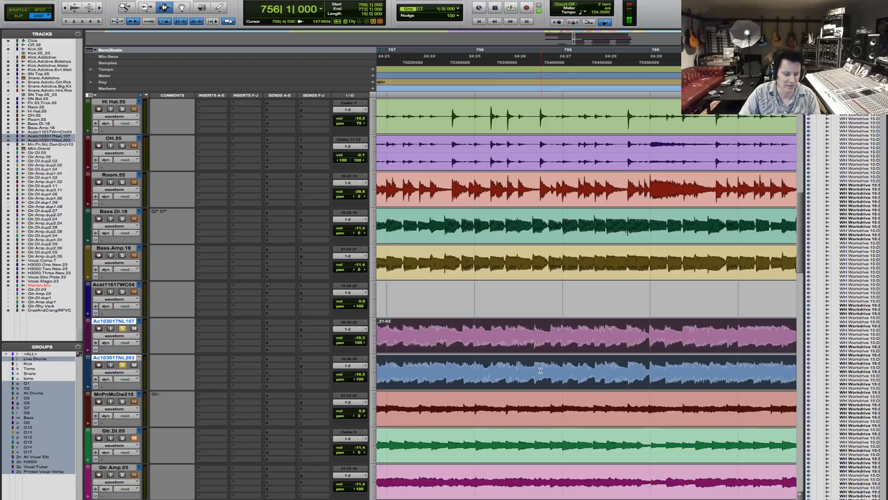
key("r")
key("r")
key("r")
key("r")
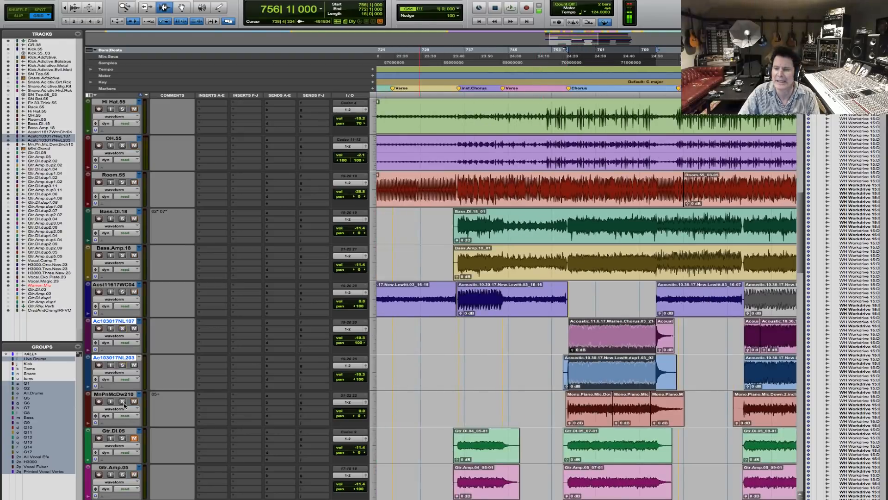
key("space")
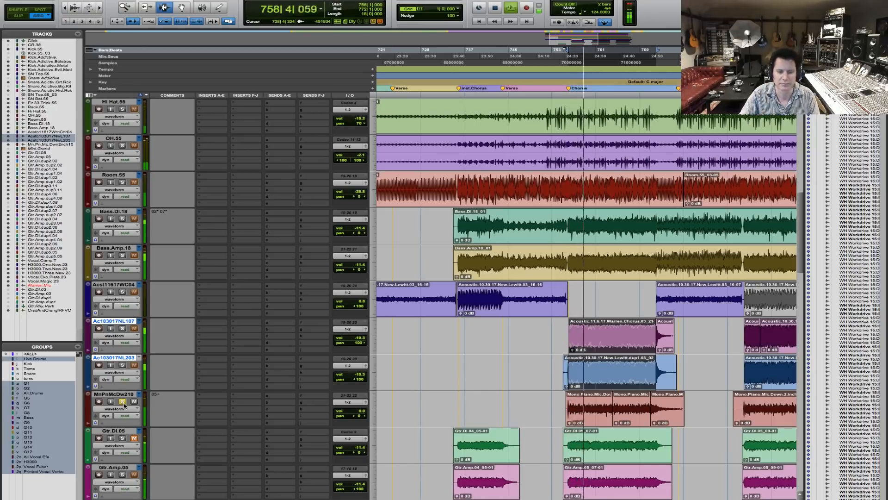
left_click_drag(560, 408, 691, 409)
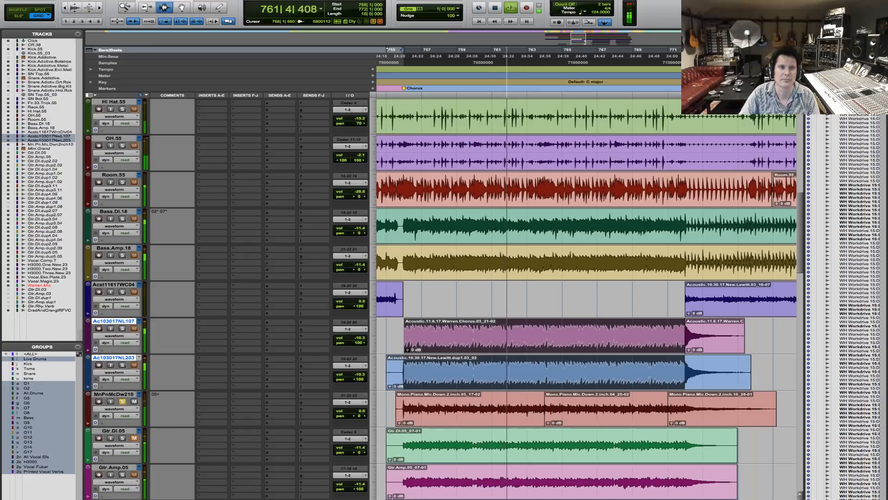
Set the grid value to a 1/8 note and examine the edit between the mono piano clips around bar 764.
left_click(451, 9)
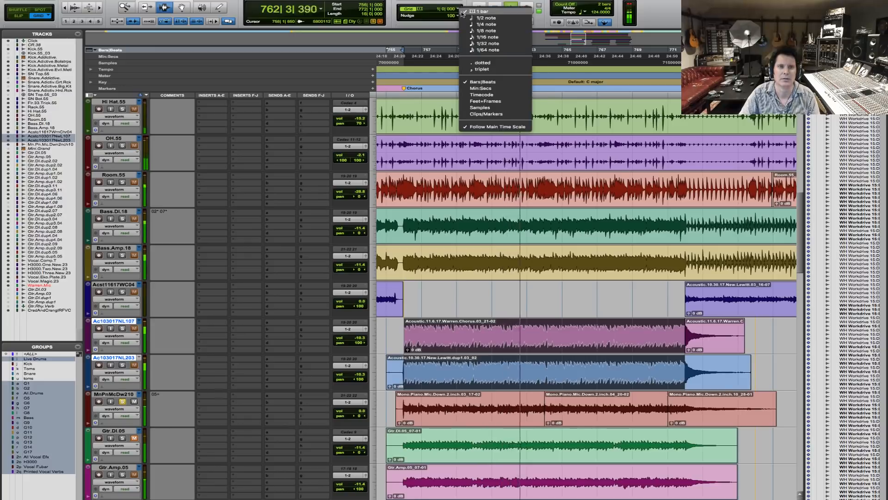
left_click(476, 33)
key("F5")
left_click_drag(514, 417, 609, 413)
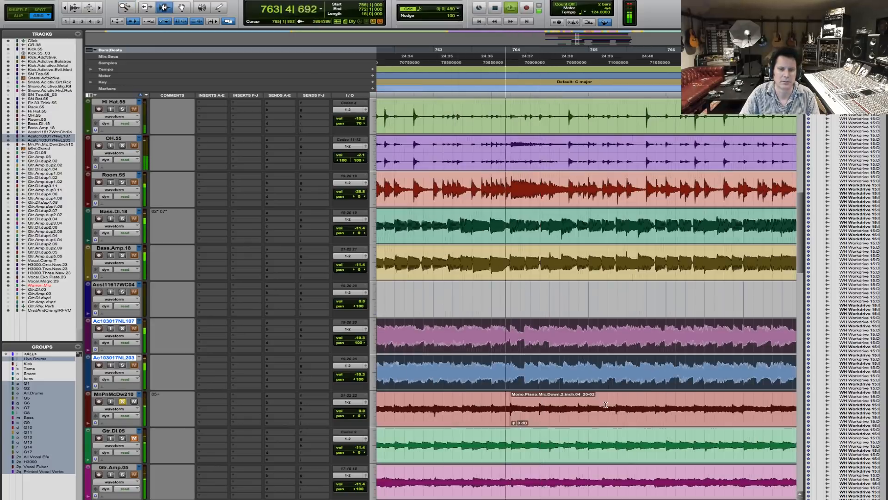
key("F5")
left_click_drag(497, 409, 603, 408)
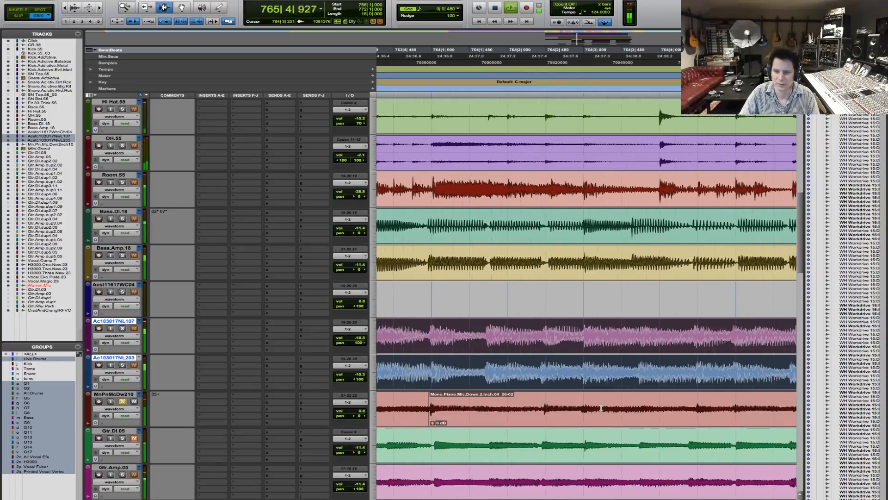
Add the Ac103017NL107 and Ac103017NL203 acoustic tracks to the solo and audition them with the piano from bar 756.
key("r")
key("r")
key("r")
key("r")
key("r")
key("r")
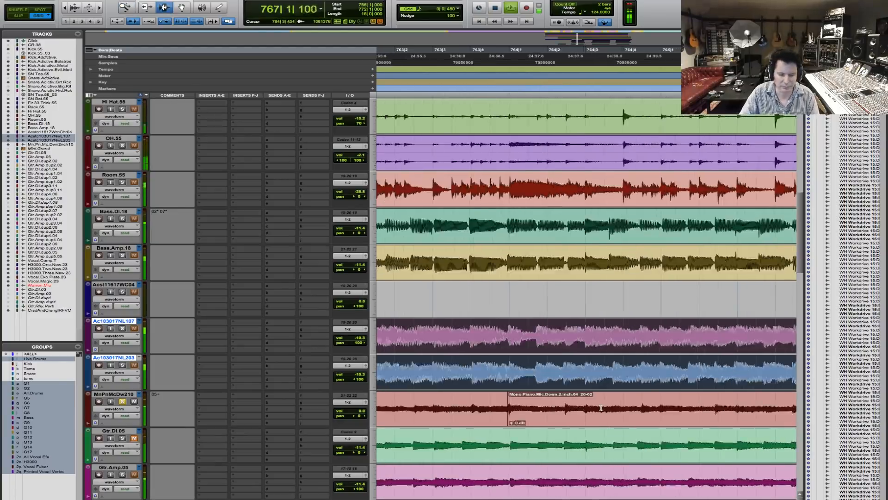
key("F5")
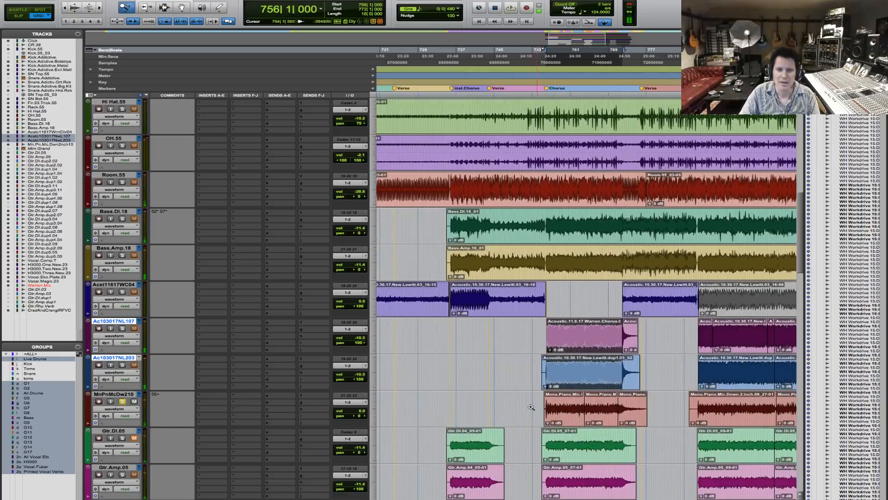
left_click_drag(551, 405, 622, 402)
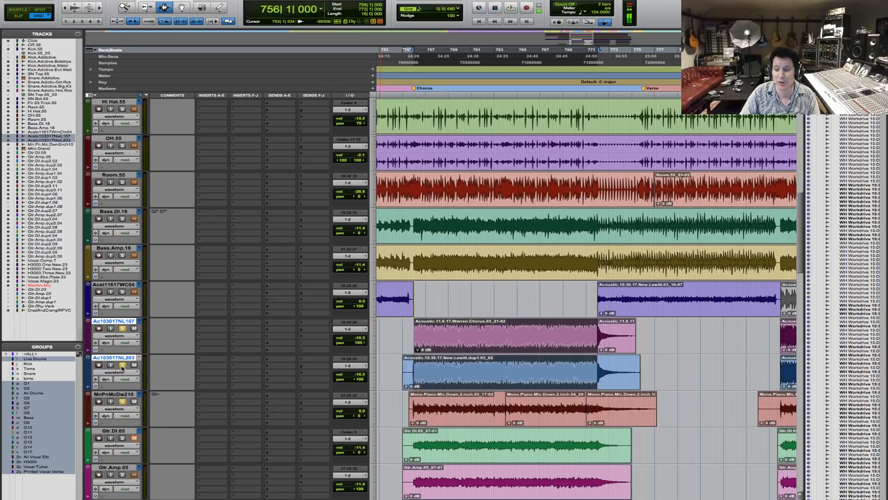
key("space")
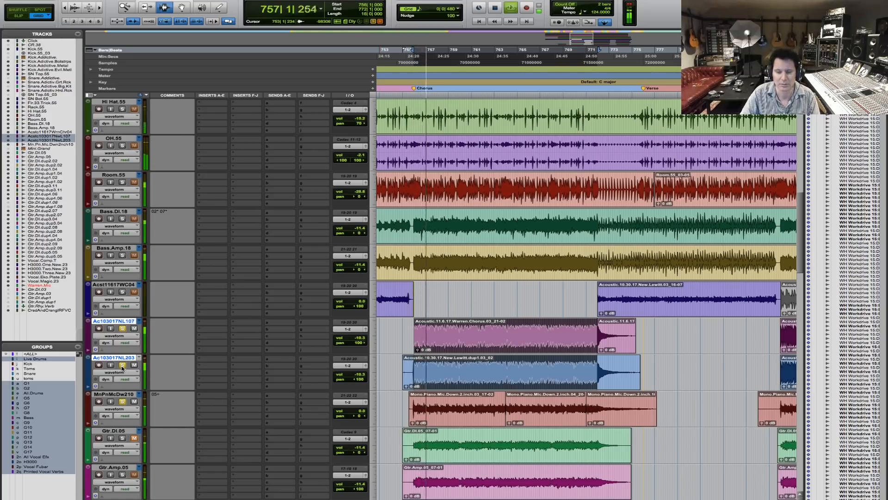
key("space")
Unsolo the two acoustic guitar tracks and audition the mono piano alone from bar 756.
left_click(122, 365)
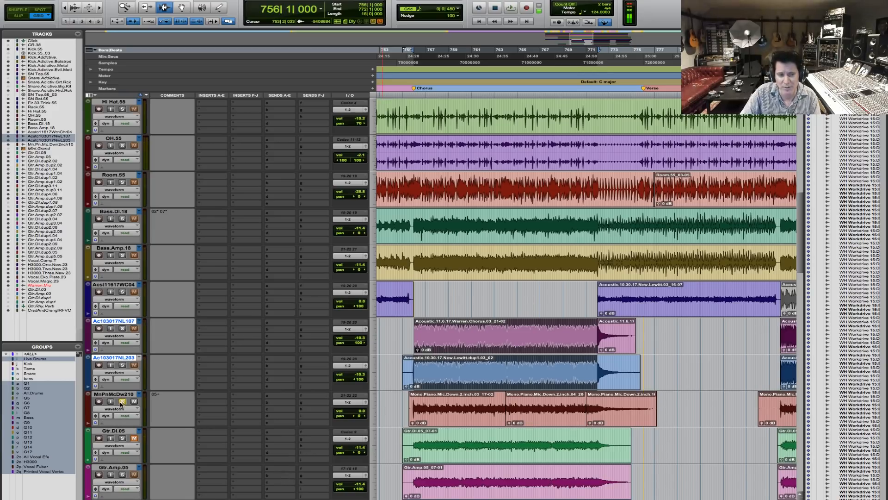
key("space")
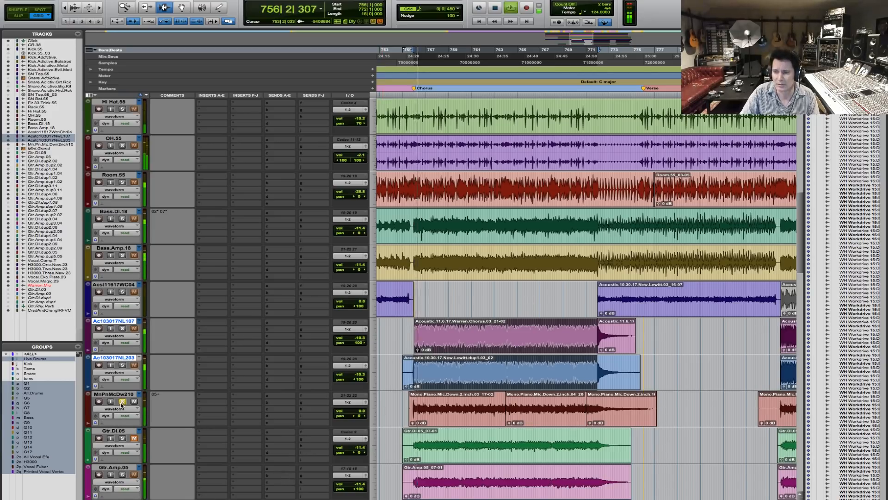
key("space")
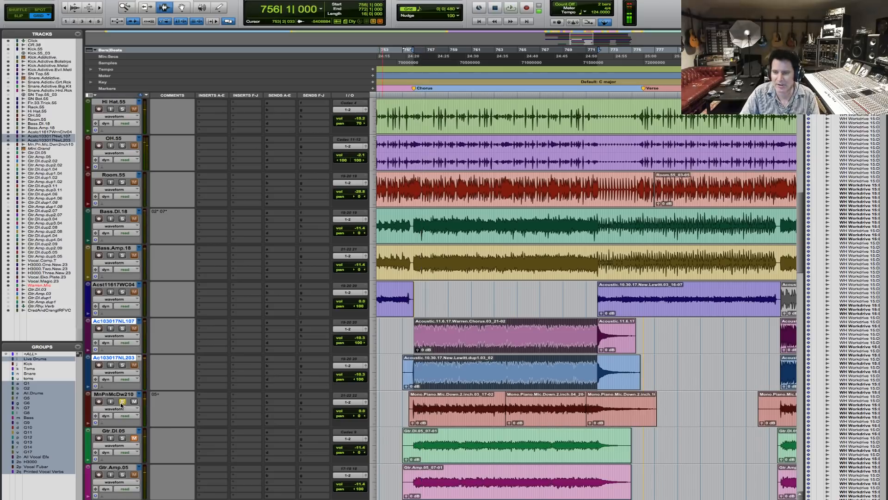
key("space")
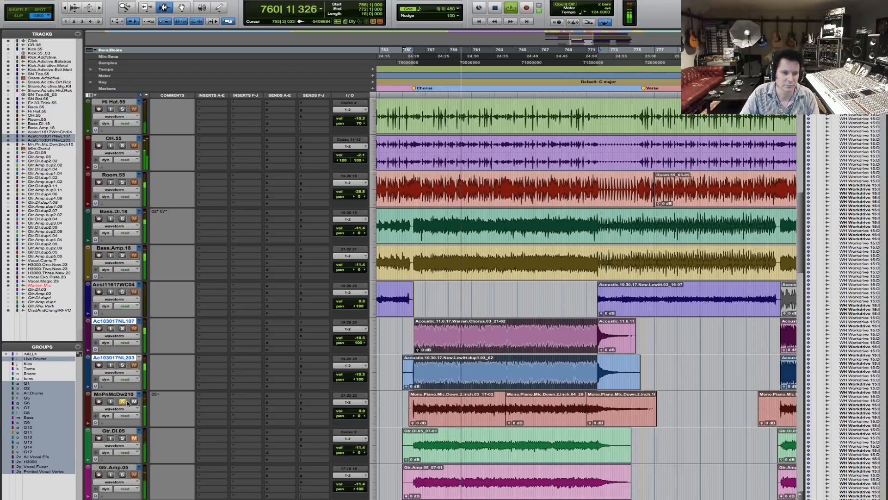
key("space")
Select bars 756 to 772 across the Gtr.DI.05, Gtr.Amp.05, Gtr.DI.dup2.02 and Gtr.Amp.dp2.02 electric guitar tracks.
scroll(472, 445, "down", 2)
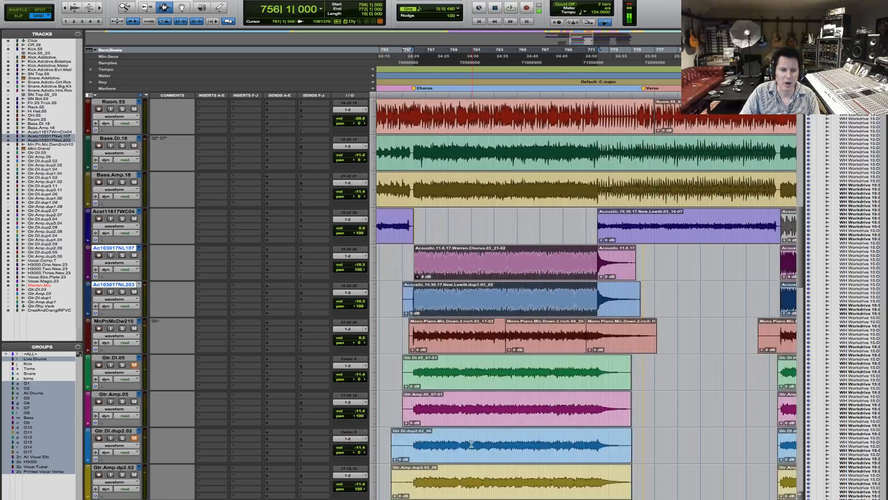
left_click(413, 380)
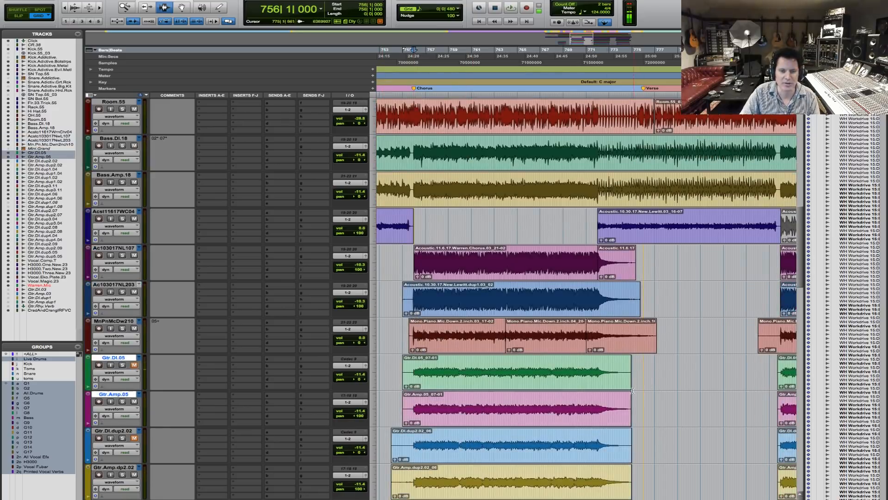
left_click_drag(403, 376, 767, 390)
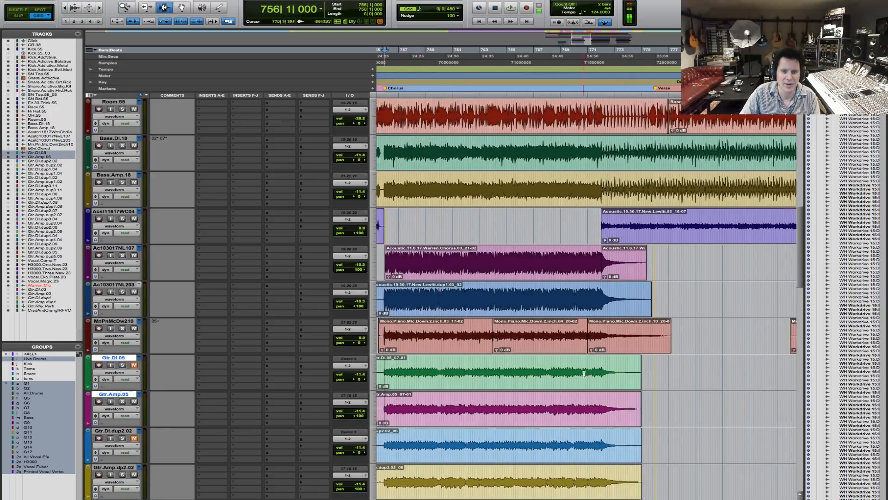
left_click(602, 380, "shift")
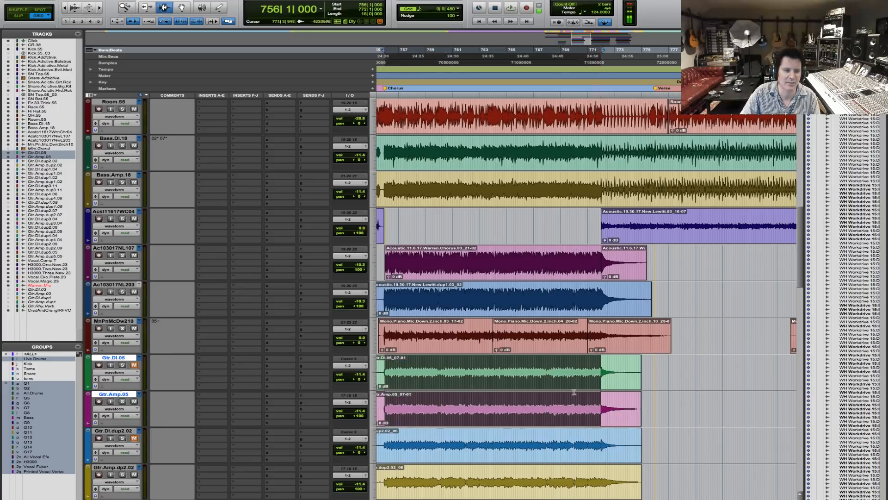
left_click(399, 459, "shift")
key("F5")
left_click_drag(426, 396, 162, 407)
left_click_drag(706, 380, 787, 389)
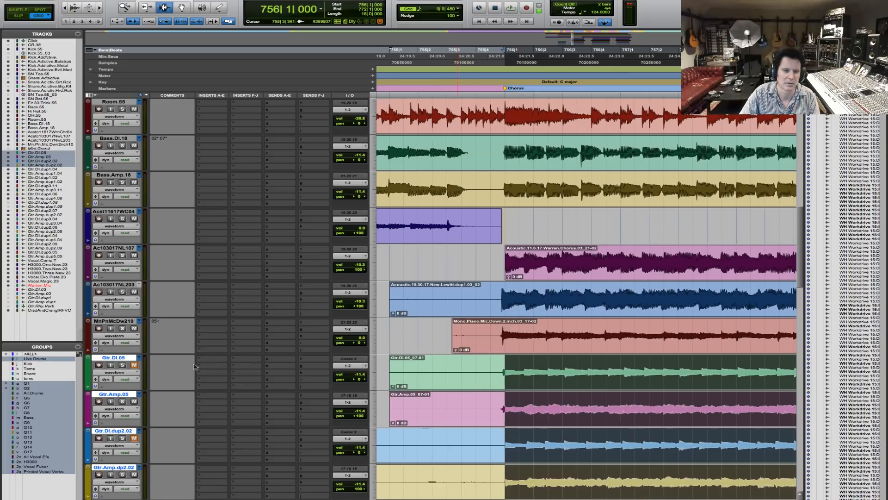
Solo the Gtr.DI.05 and Gtr.Amp.05 pair, audition it from bar 756, and add the Gtr.DI.dup2.02 and Gtr.Amp.dp2.02 pair during playback.
left_click(122, 365)
key("space")
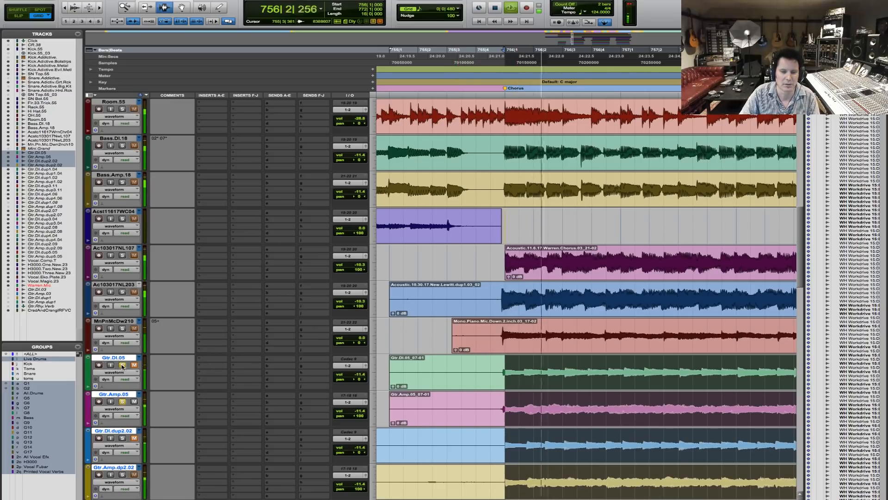
left_click(123, 438)
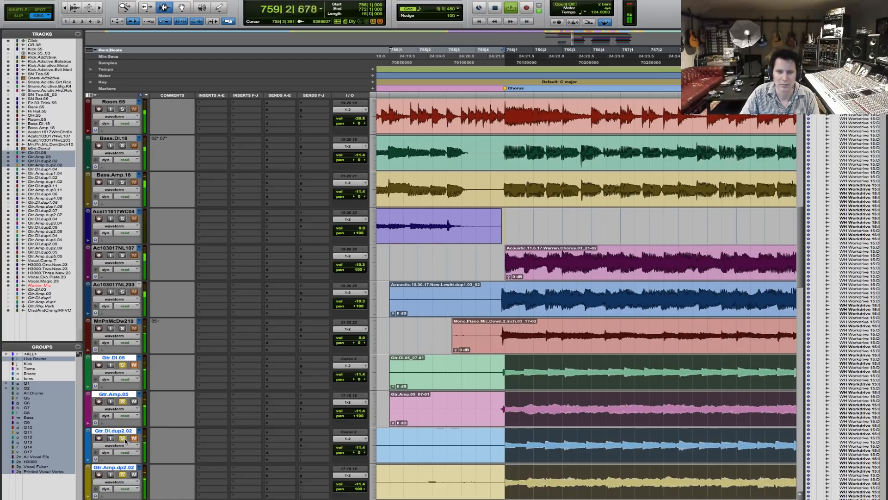
key("r")
key("r")
key("r")
key("r")
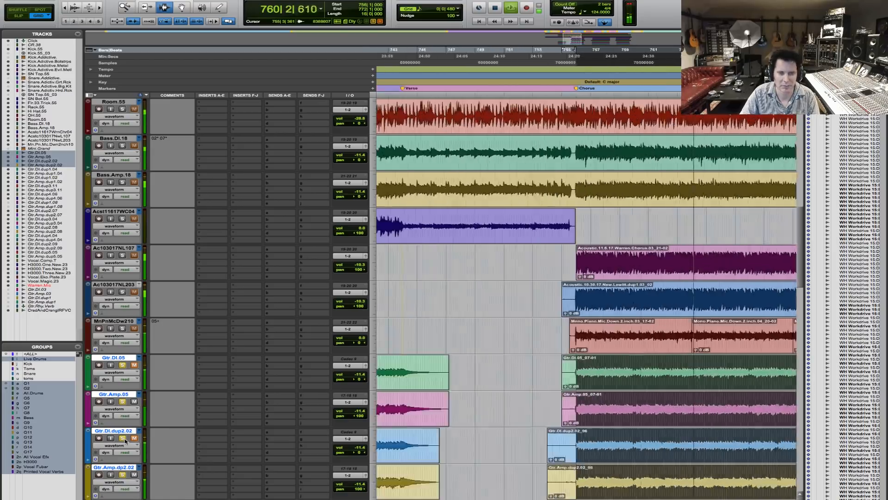
Solo the dup1.04 and dup1.02 guitar tracks instead of the first two guitar pairs and audition them from bar 756.
key("F5")
scroll(601, 476, "down", 5)
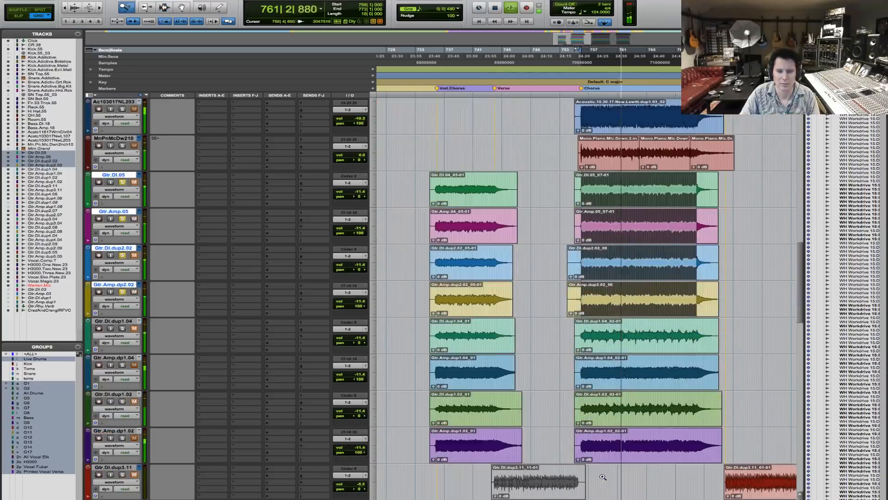
key("space")
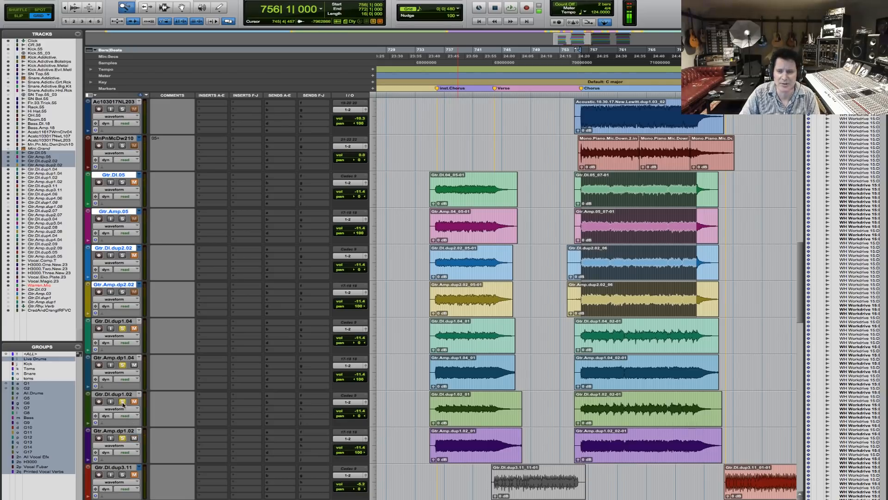
key("space")
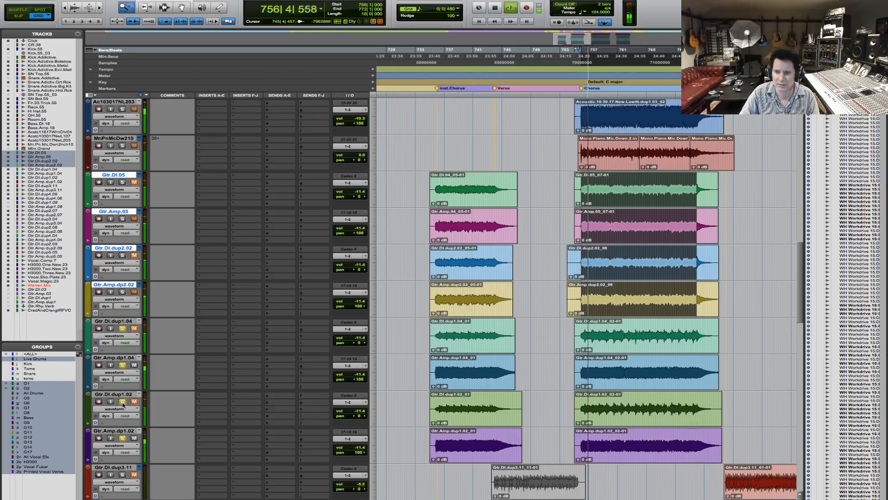
key("space")
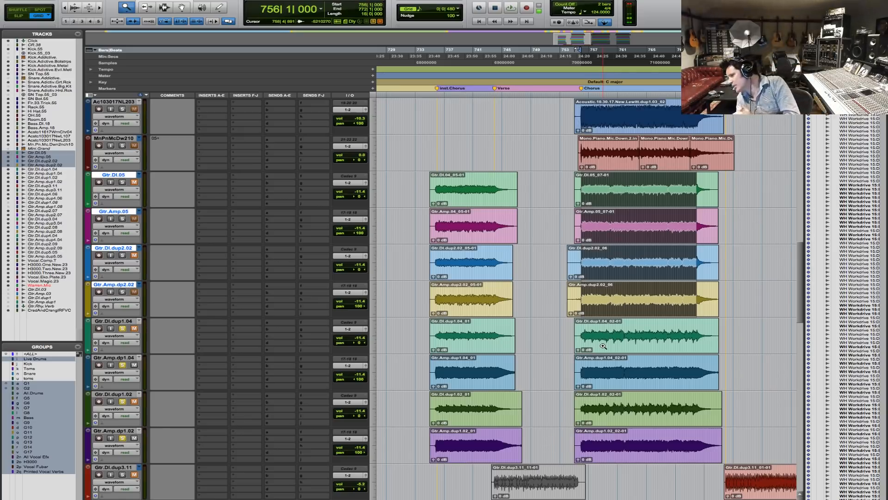
Play from bar 756 and add the Gtr.Amp.dp2.02 and Gtr.Amp.05 guitar parts to the solo, then stop playback.
key("space")
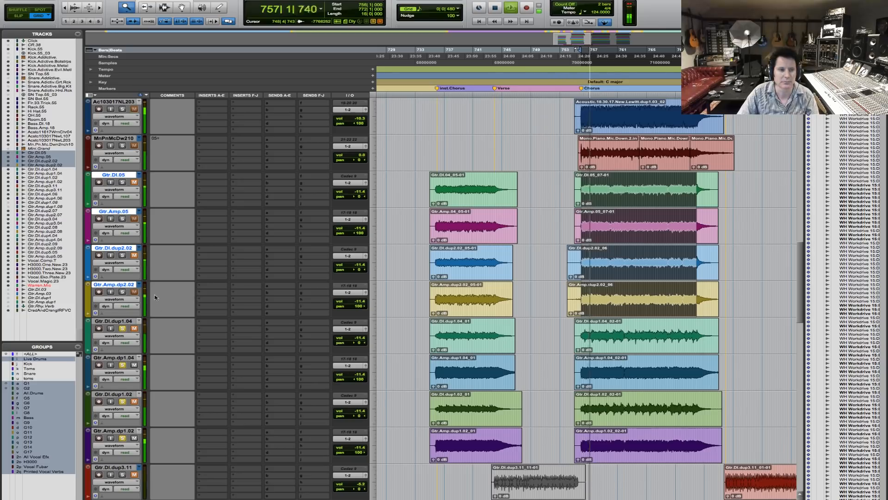
left_click(122, 292)
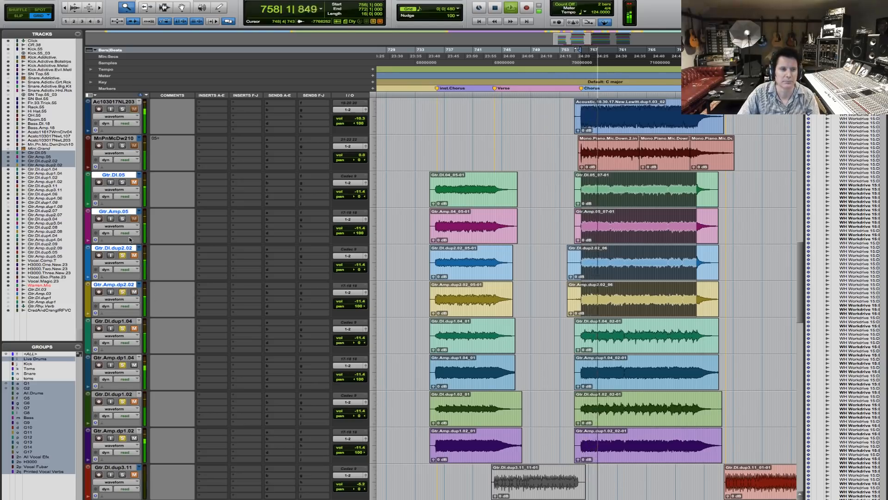
left_click(122, 219)
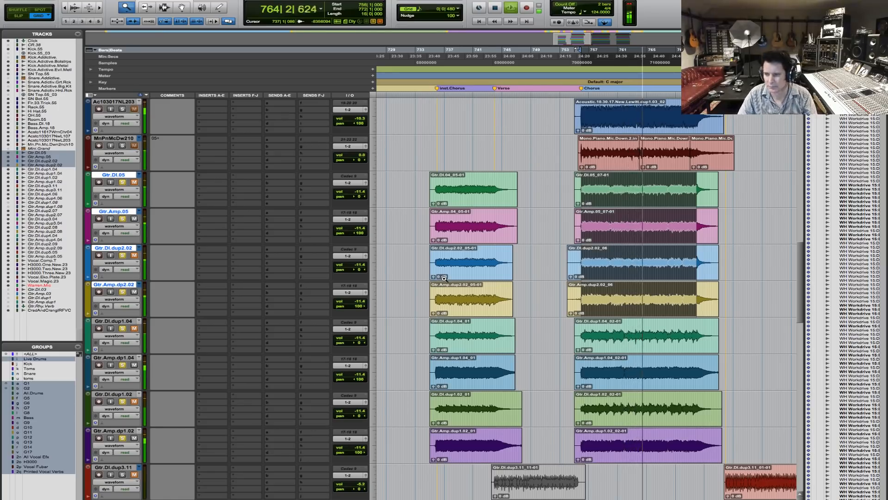
key("space")
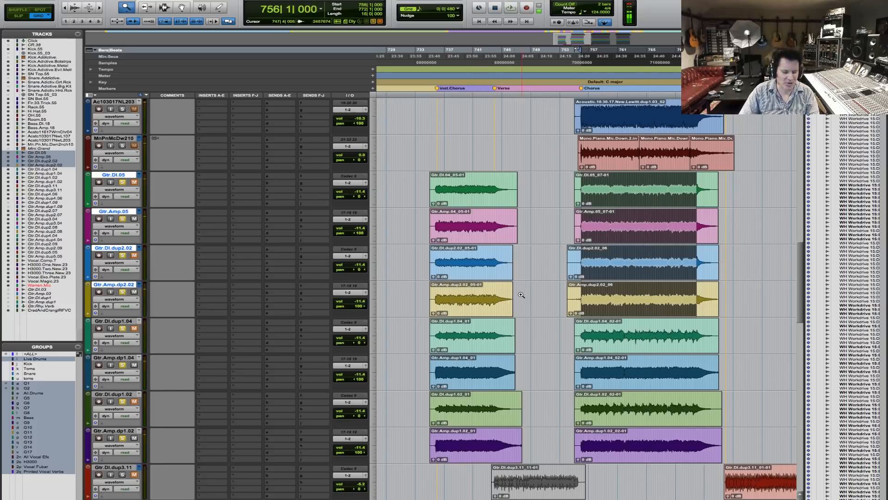
Review the electric guitar tracks' chorus clips and audition all the soloed electric guitars together from bar 756.
scroll(522, 295, "up", 5)
scroll(527, 295, "down", 3)
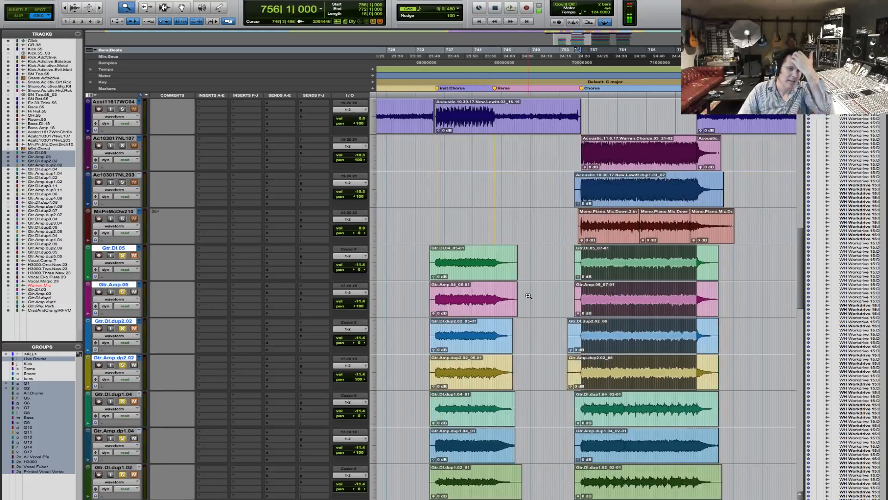
scroll(528, 295, "down", 6)
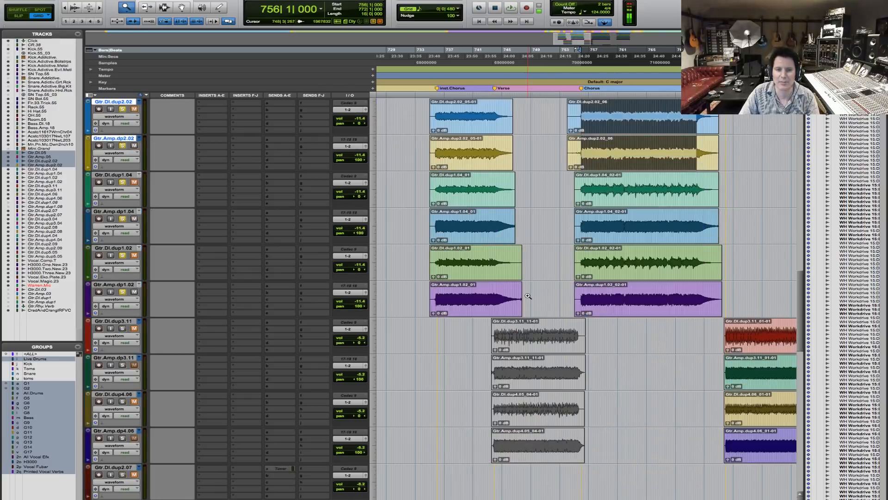
left_click_drag(715, 229, 716, 229)
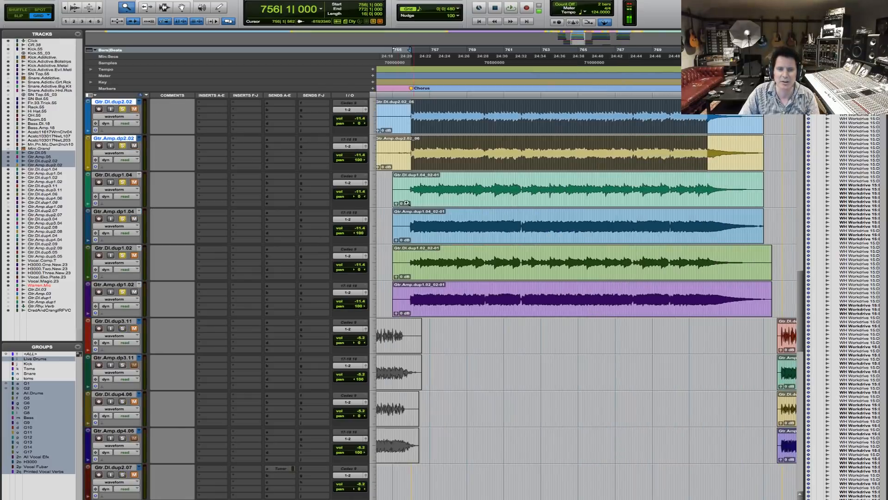
key("space")
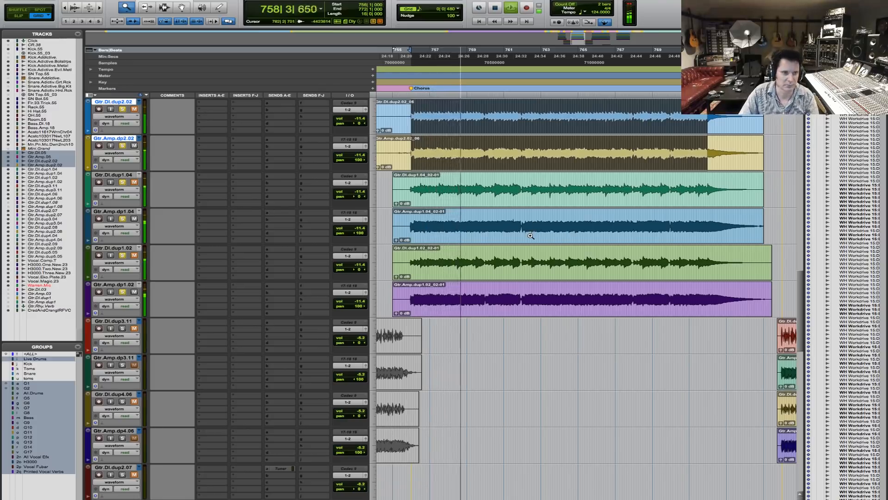
scroll(530, 236, "up", 5)
scroll(530, 236, "up", 3)
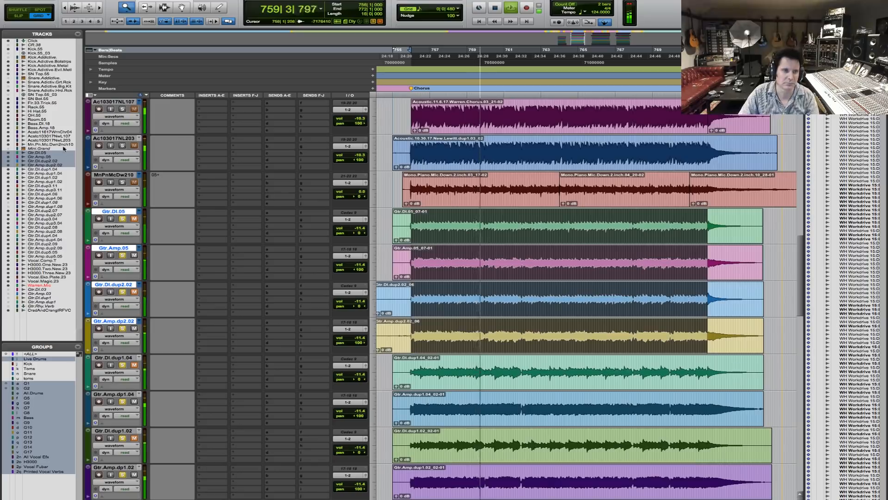
key("space")
Add the MnPnMcDw210 piano and both Ac103017 acoustic tracks to the solo and audition them with the electric guitars from bar 756.
key("space")
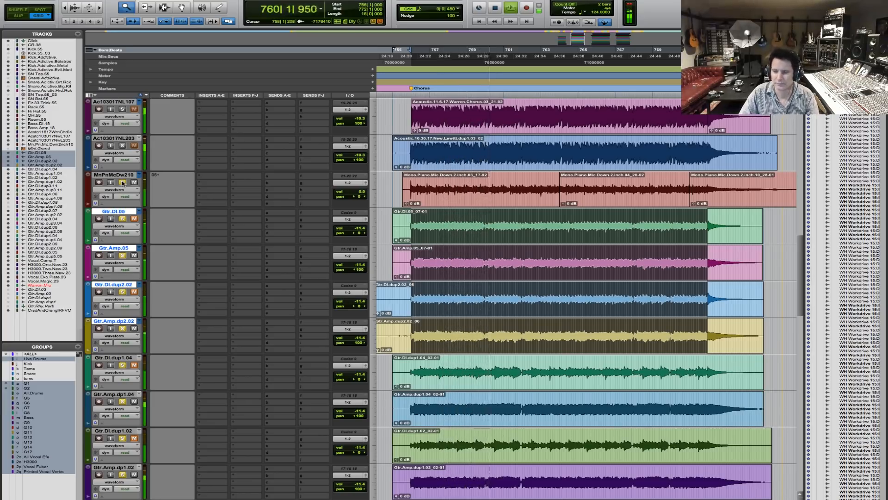
key("space")
scroll(213, 157, "up", 2)
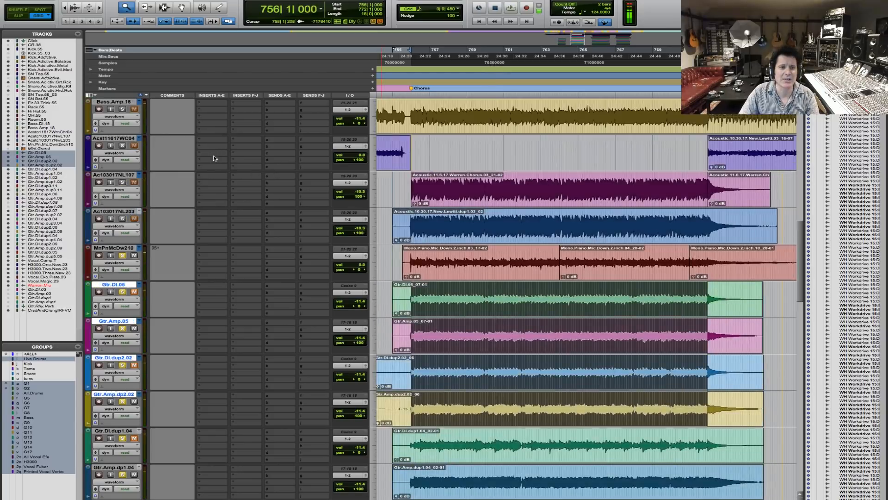
key("space")
left_click(123, 182)
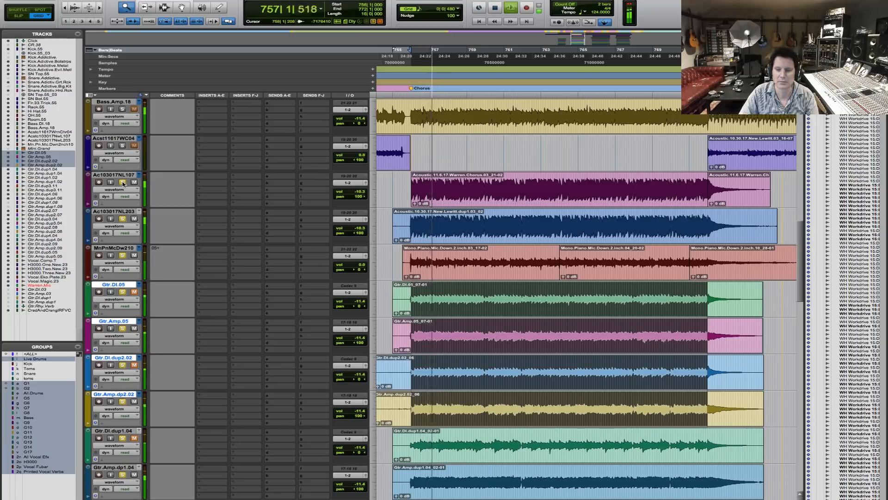
Replay the soloed guitars, piano and acoustics from bar 756, and audition them again with Bass.DI.18 and Bass.Amp.18 added to the solo.
key("space")
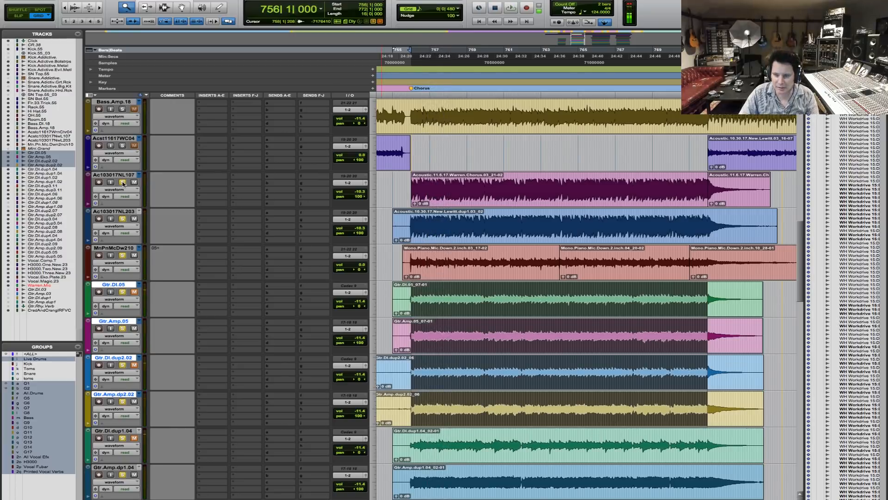
key("space")
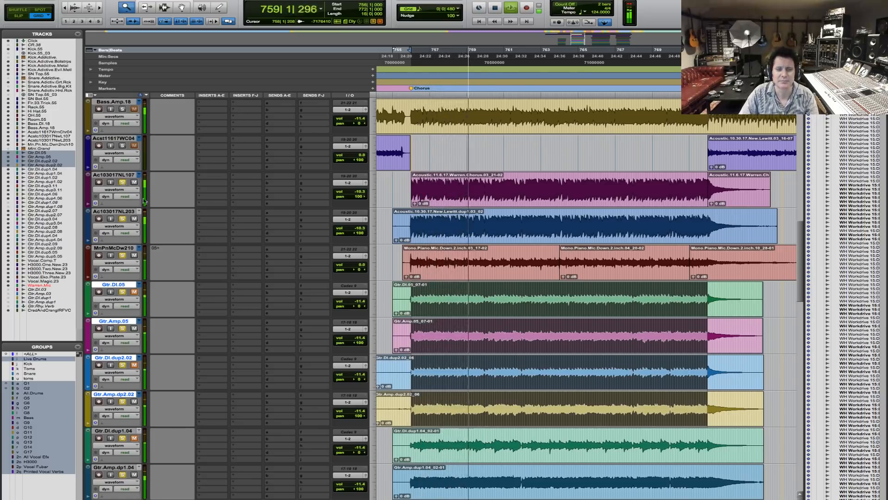
key("space")
scroll(485, 185, "up", 2)
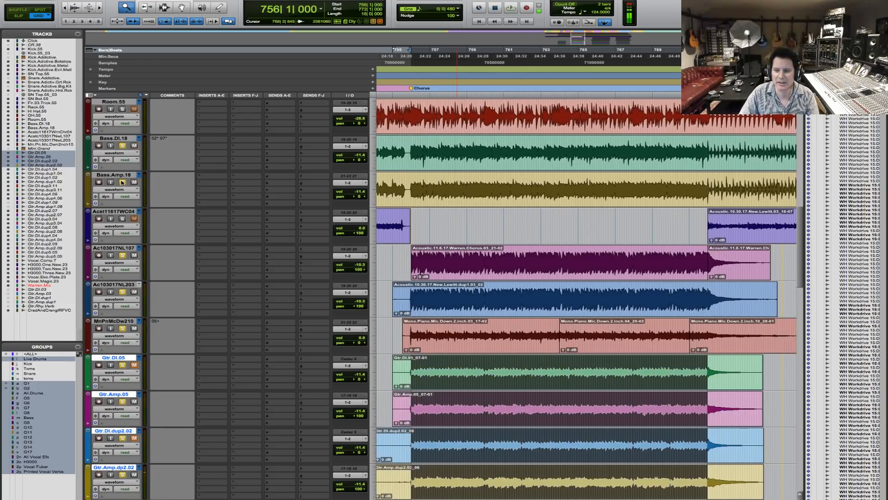
key("space")
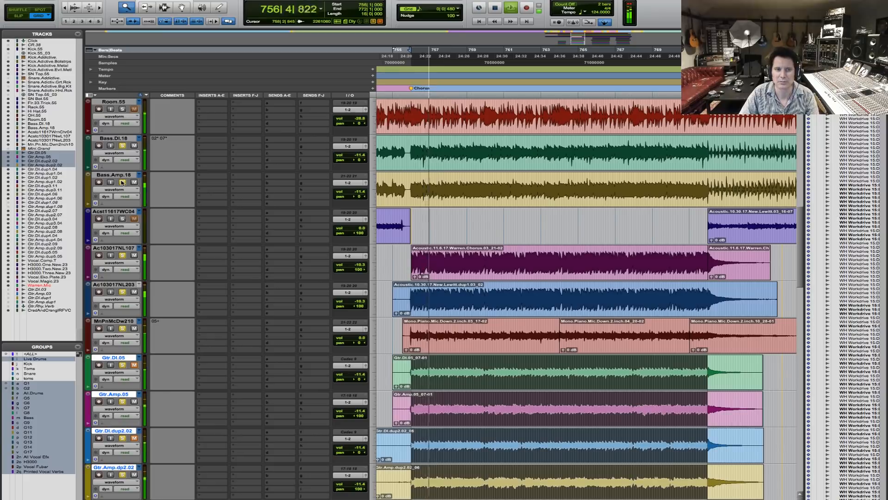
key("space")
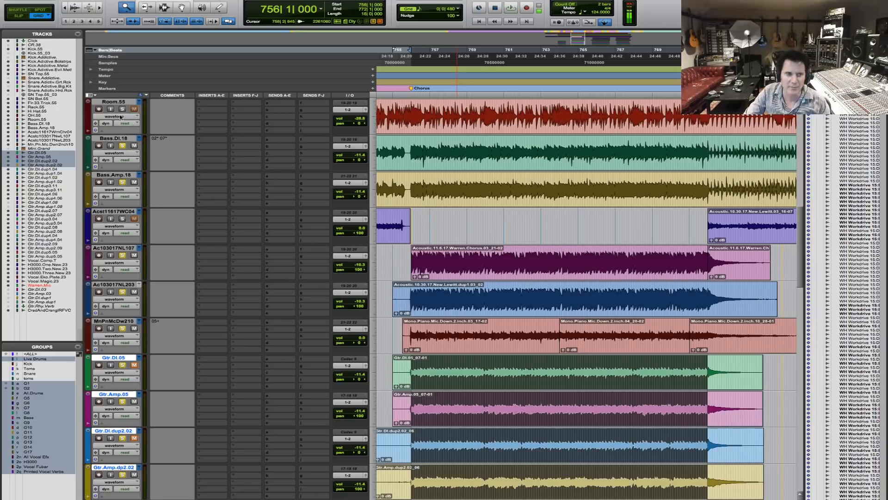
Play the chorus from bar 756 and add the drum tracks to the solo alongside the bass, acoustics, piano and guitars.
key("space")
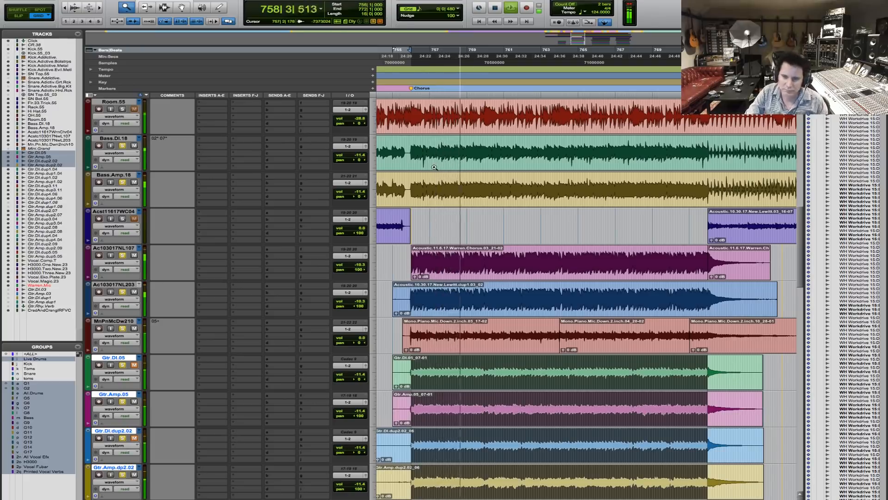
scroll(132, 225, "up", 3)
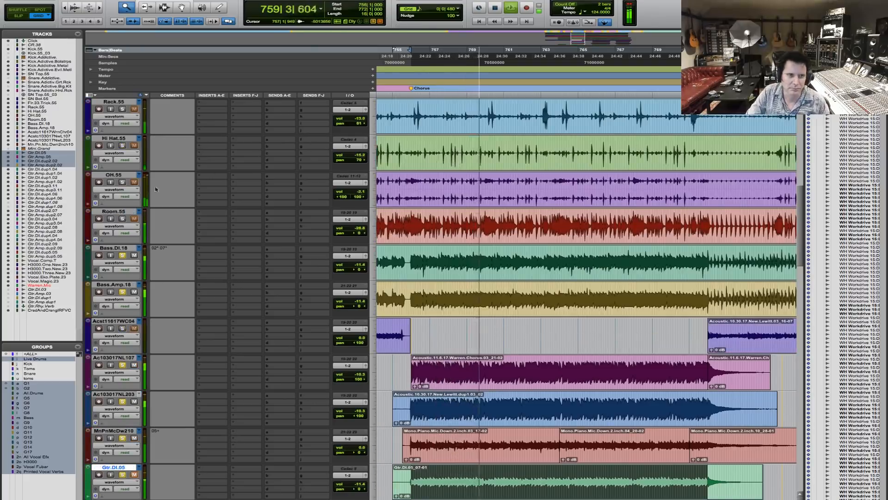
left_click(122, 219)
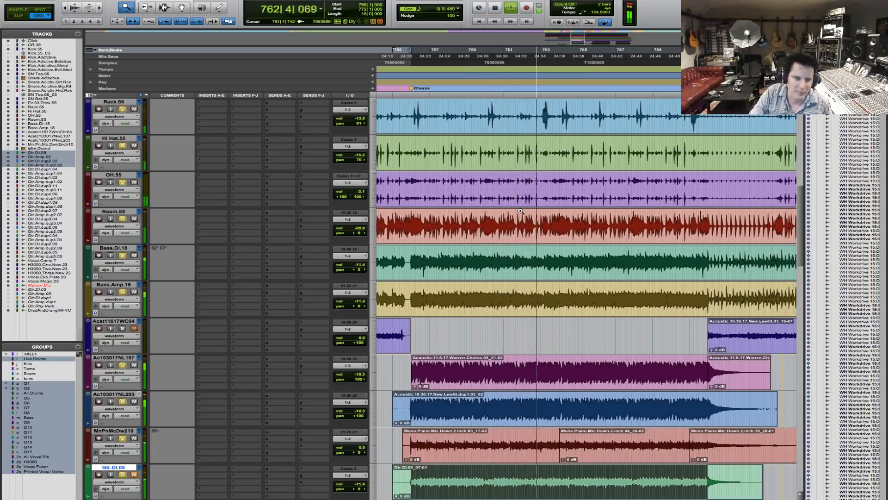
key("r")
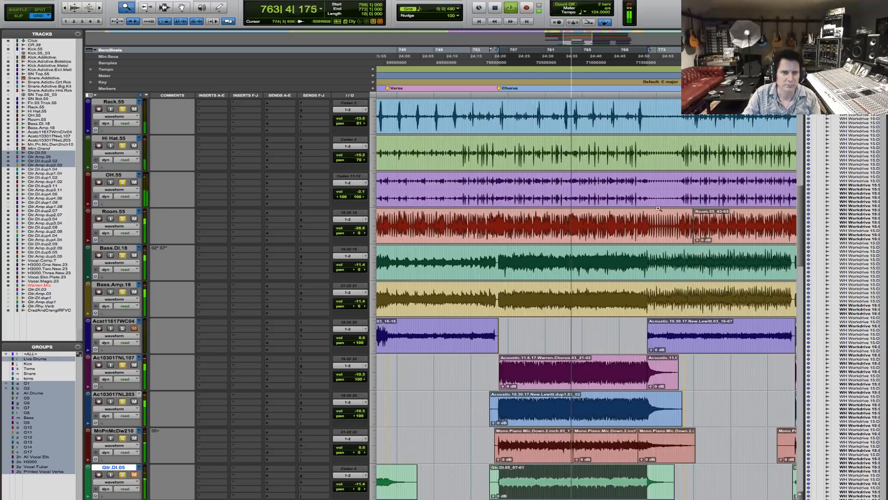
left_click_drag(493, 155, 684, 151)
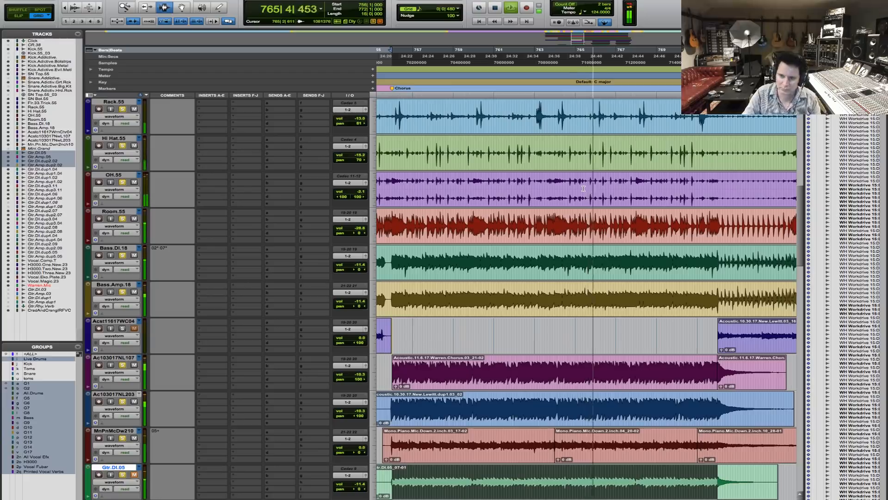
Review the drum, bass, acoustic, piano and guitar tracks while auditioning the soloed band, and replay the chorus from bar 756.
scroll(583, 188, "down", 3)
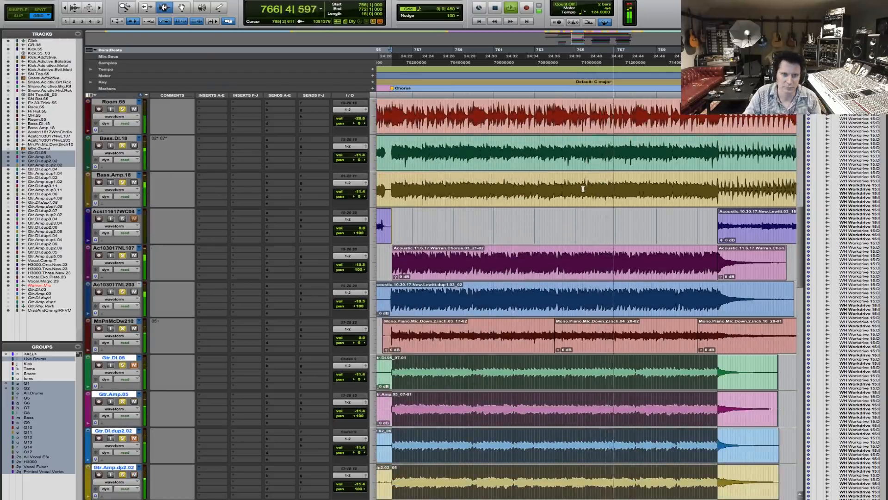
scroll(584, 189, "up", 4)
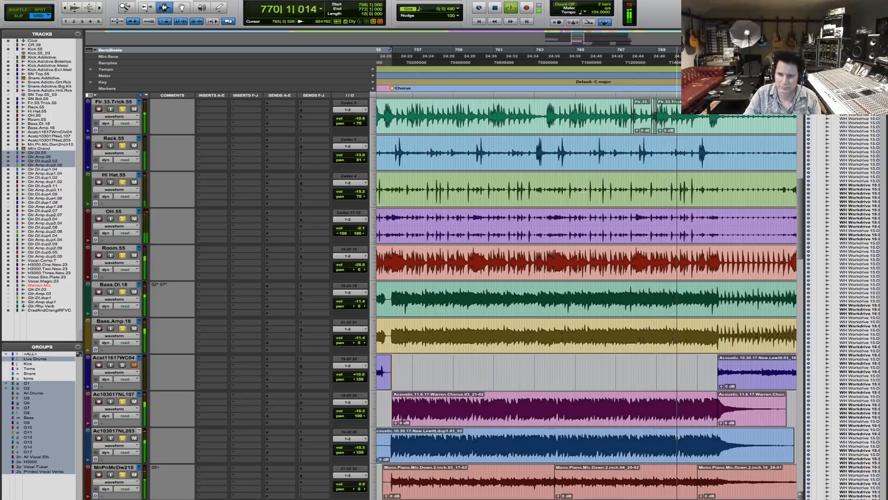
scroll(583, 189, "down", 3)
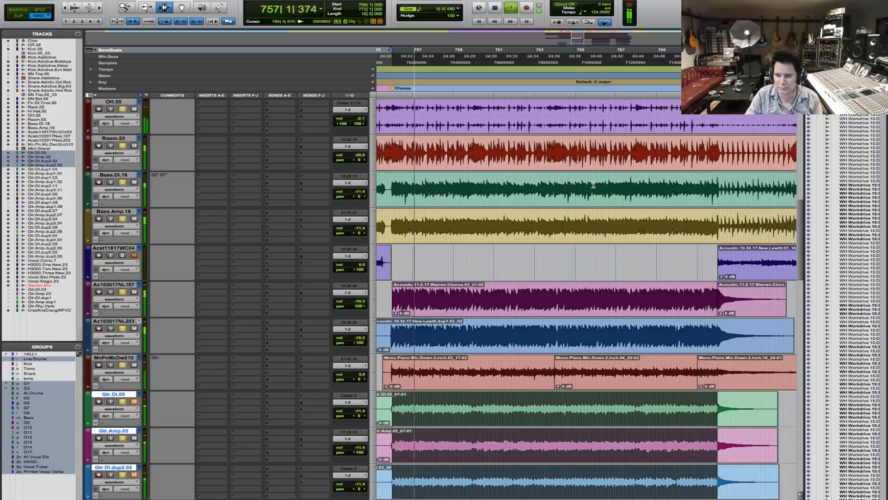
key("space")
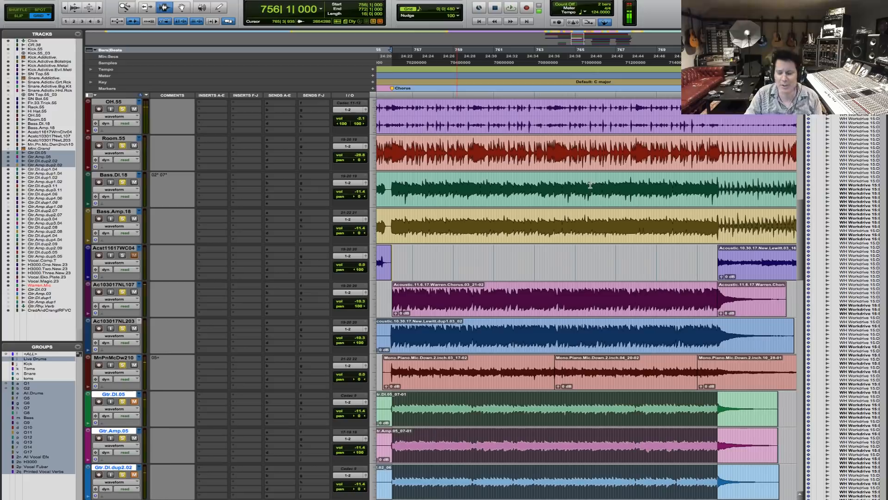
key("space")
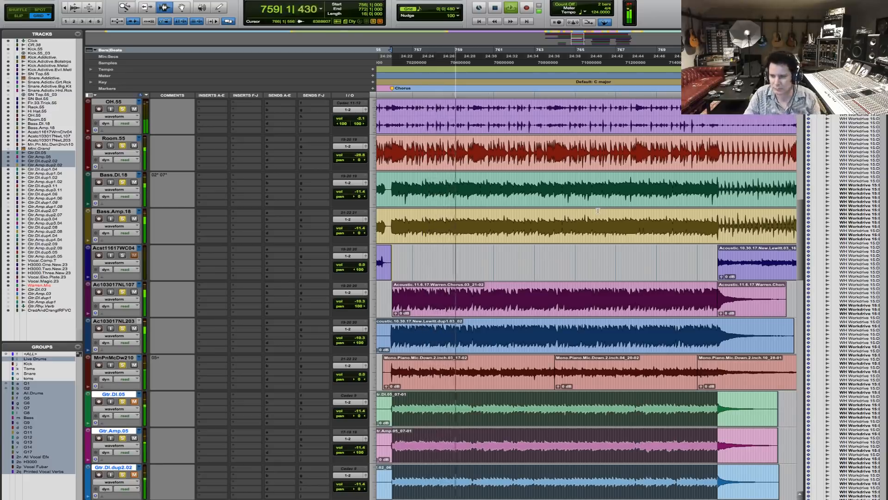
key("space")
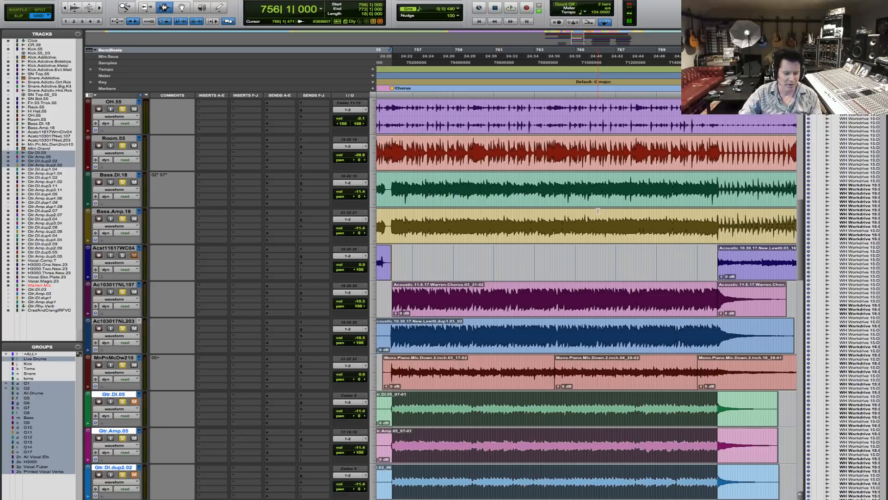
Solo the Vocal.Comp.T track, play from bar 756, and turn its solo off before stopping playback.
scroll(609, 252, "down", 20)
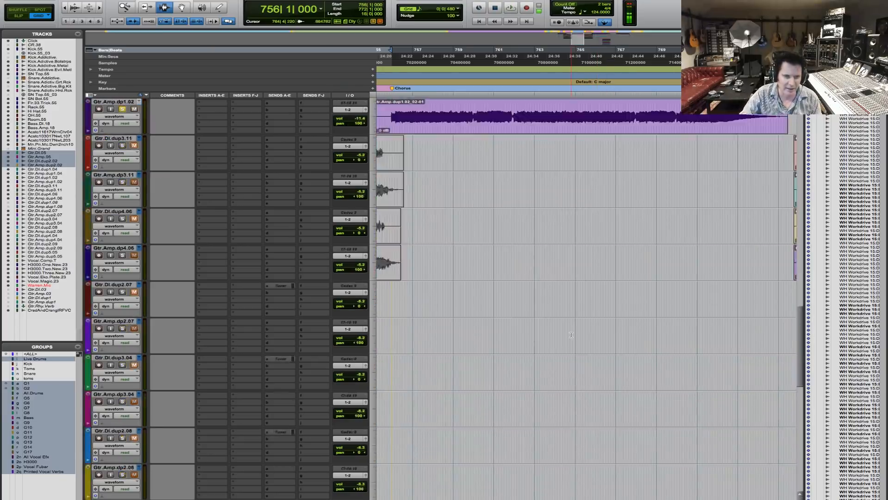
scroll(571, 334, "down", 5)
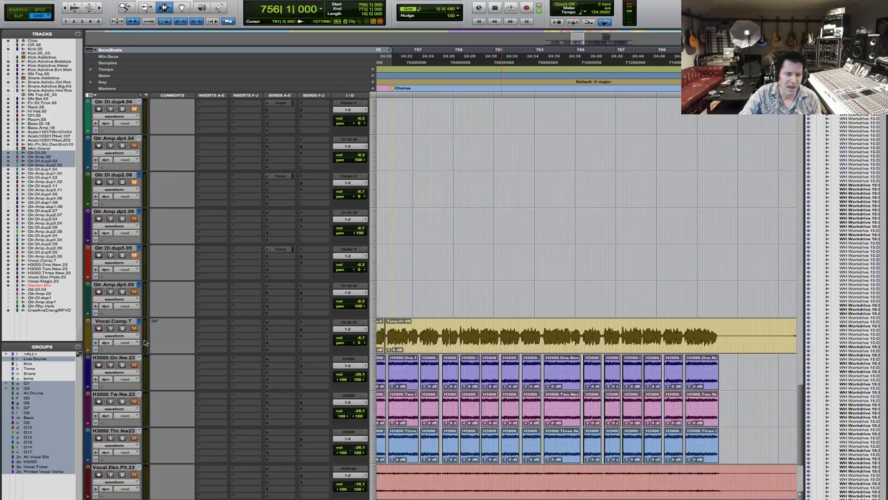
scroll(143, 341, "down", 4)
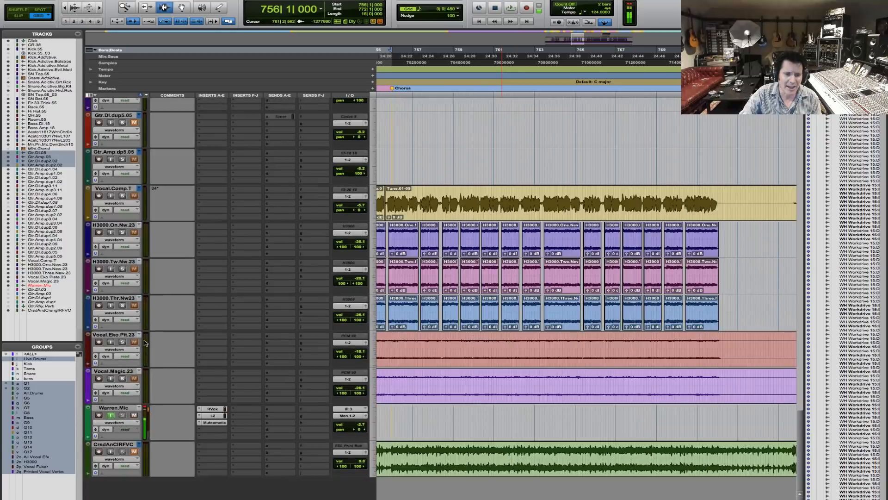
left_click(122, 196)
key("space")
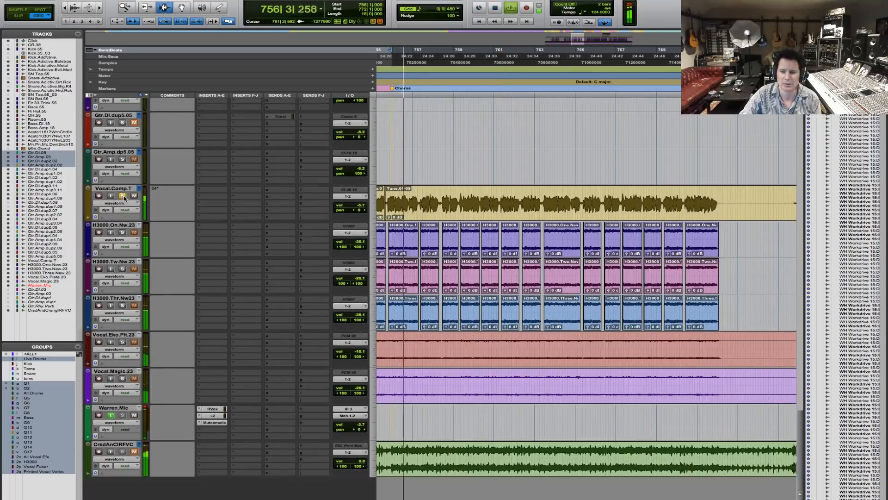
left_click(122, 196)
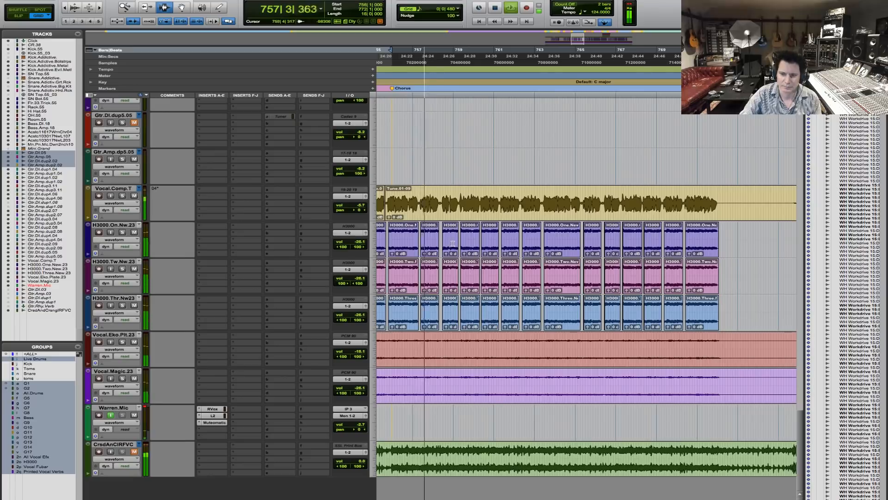
key("space")
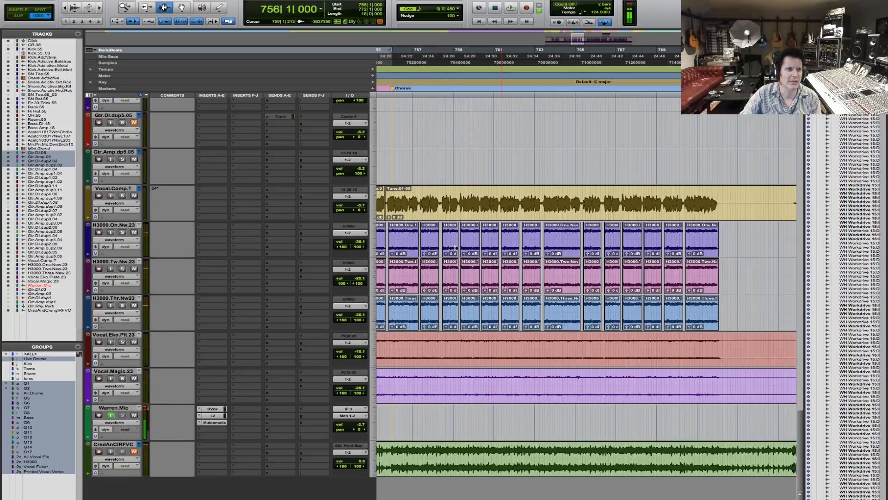
Select the 20-bar chorus from bar 756 to bar 776 across the grouped drum tracks, starting at Kick.55.
scroll(454, 248, "up", 15)
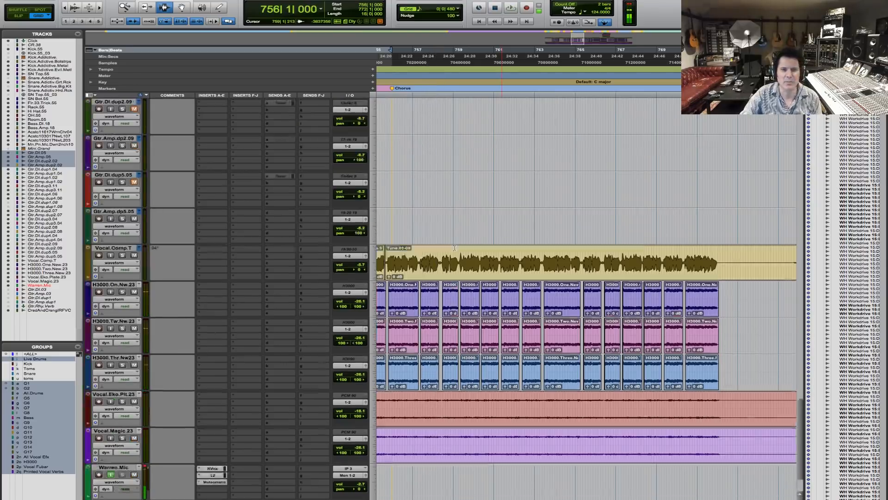
scroll(454, 247, "up", 15)
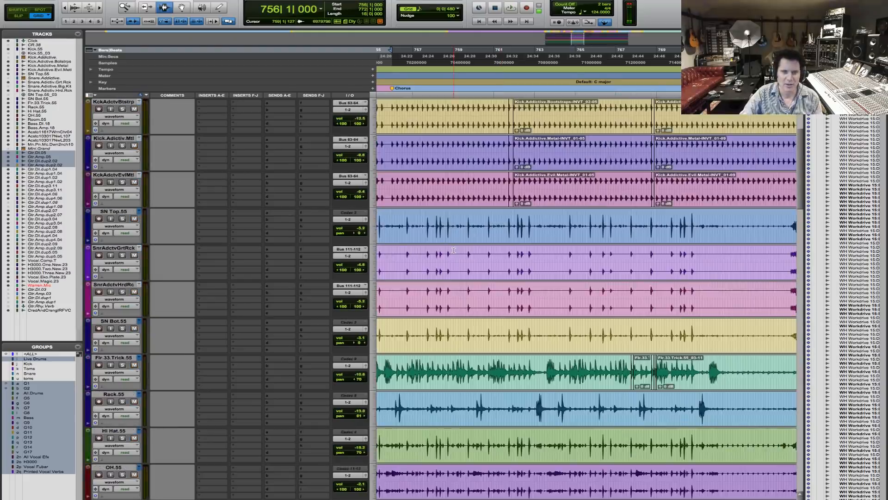
key("r")
scroll(454, 250, "up", 2)
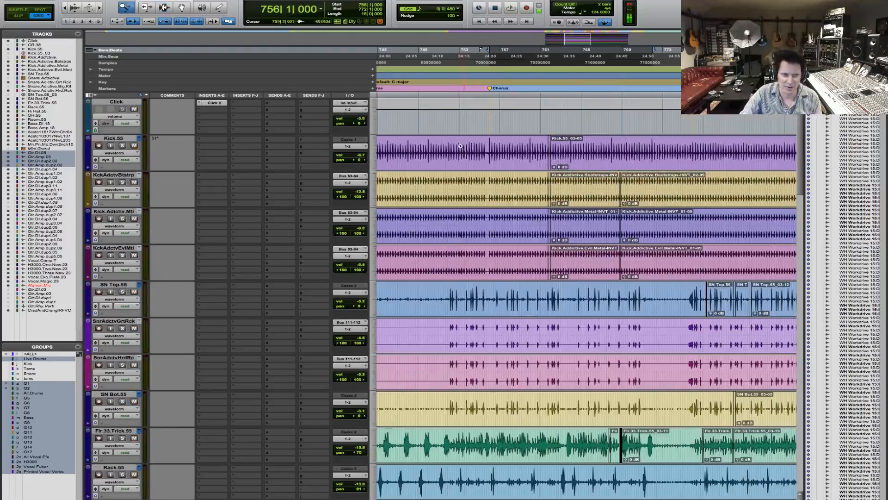
left_click_drag(713, 149, 715, 149)
left_click(435, 147)
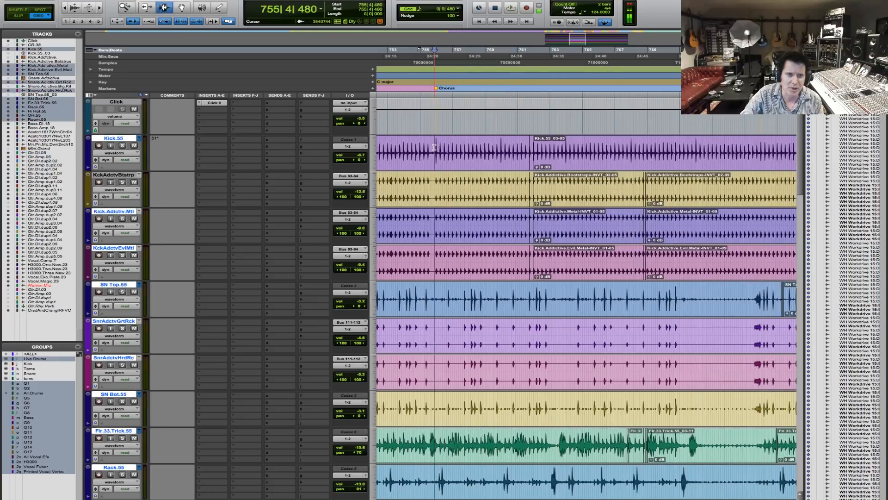
left_click(438, 148)
left_click(759, 157, "shift")
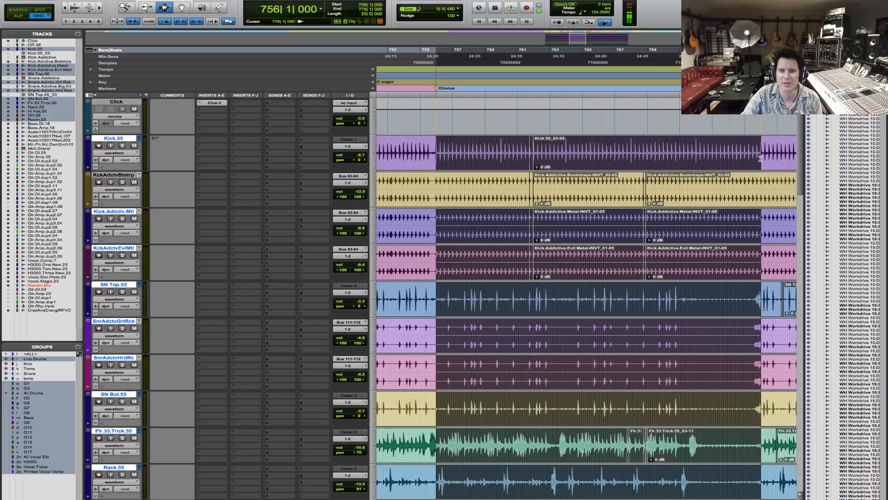
Play the selected chorus from bar 756, view its place in the song's arrangement, and audition it a second time.
key("space")
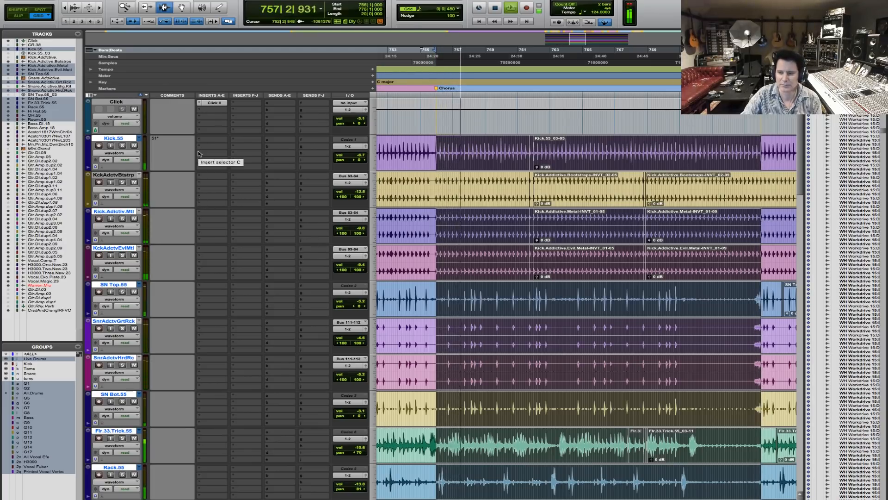
key("r")
key("r")
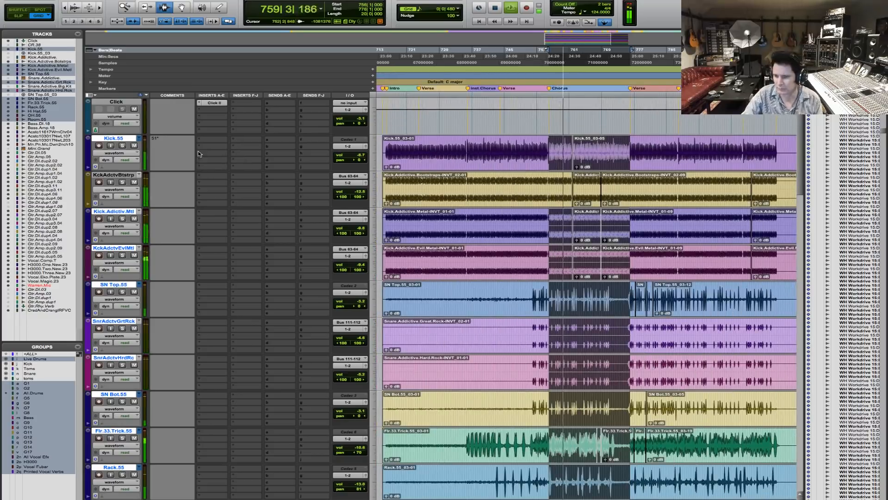
key("space")
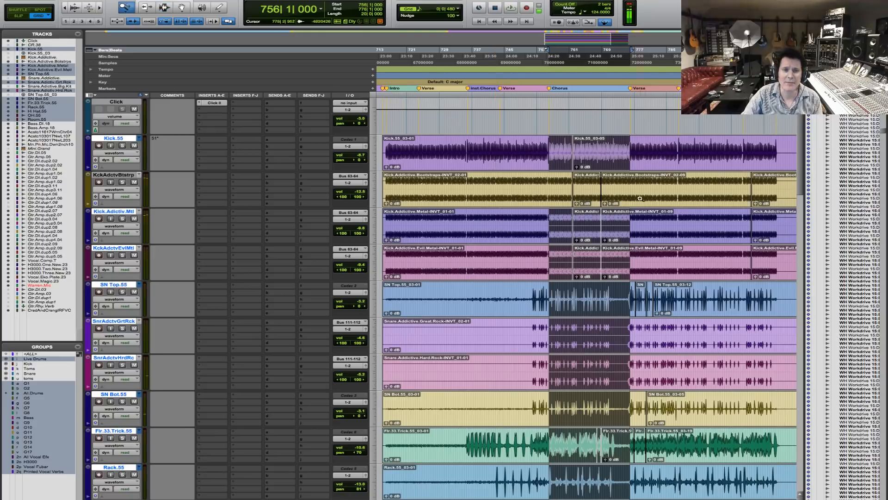
key("e")
key("space")
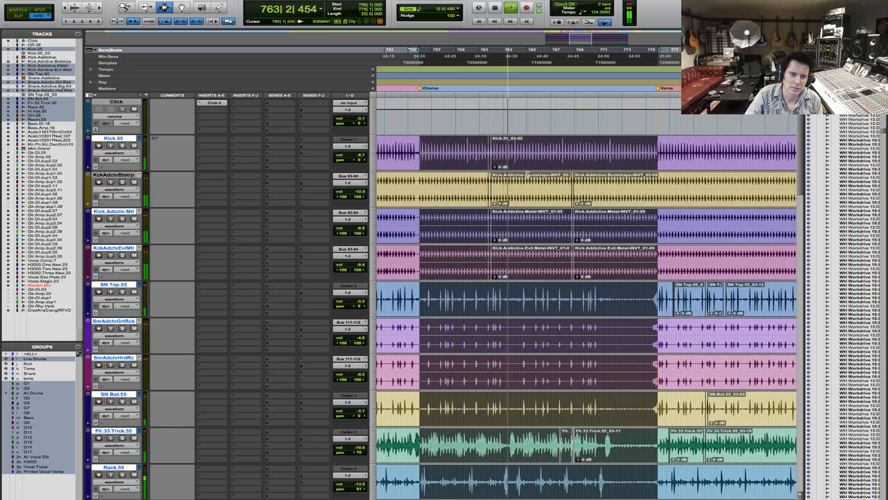
key("space")
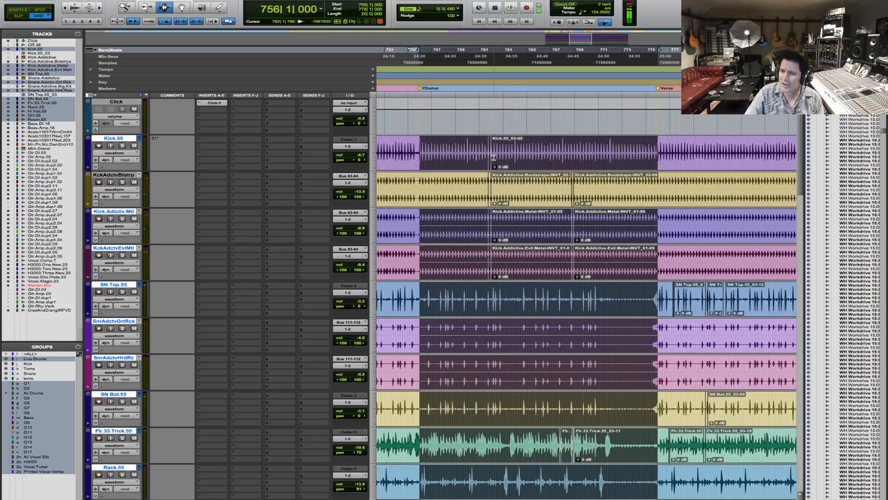
Solo the grouped drum tracks and play the selected chorus from bar 756.
key("r")
key("r")
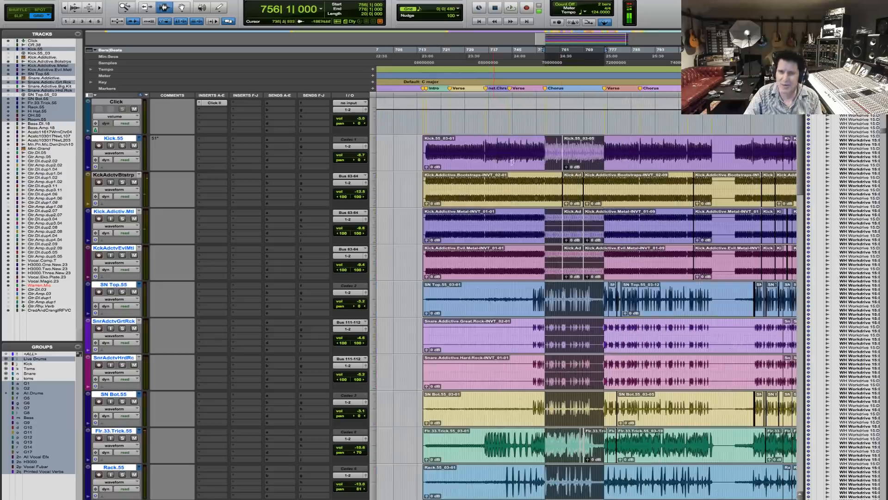
left_click_drag(536, 150, 652, 157)
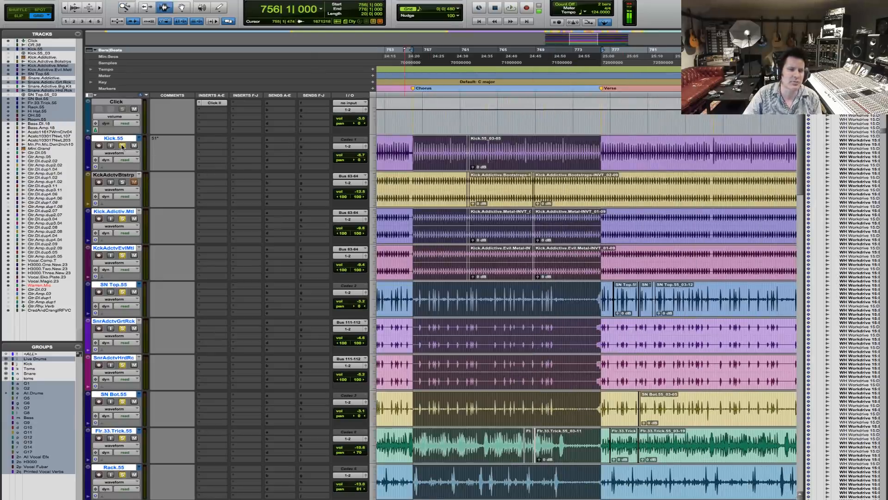
key("space")
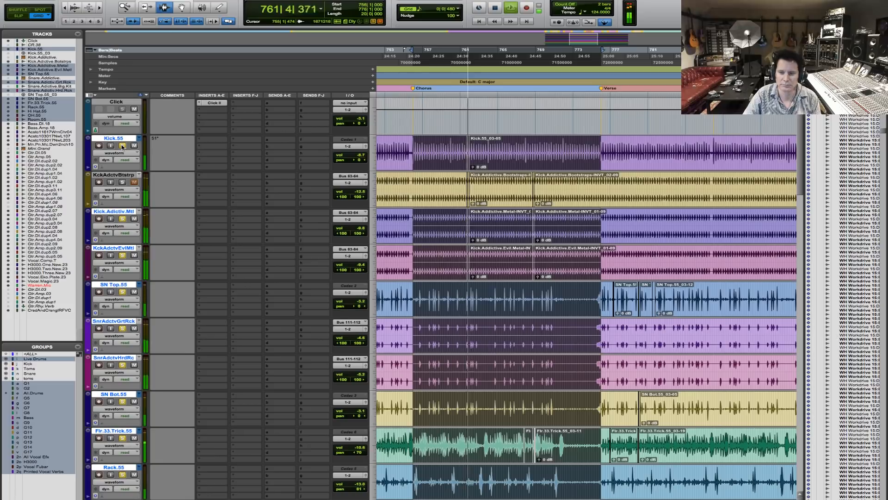
Add the KckAdctvBtstrp track to the soloed drums and replay the chorus from bar 756.
key("space")
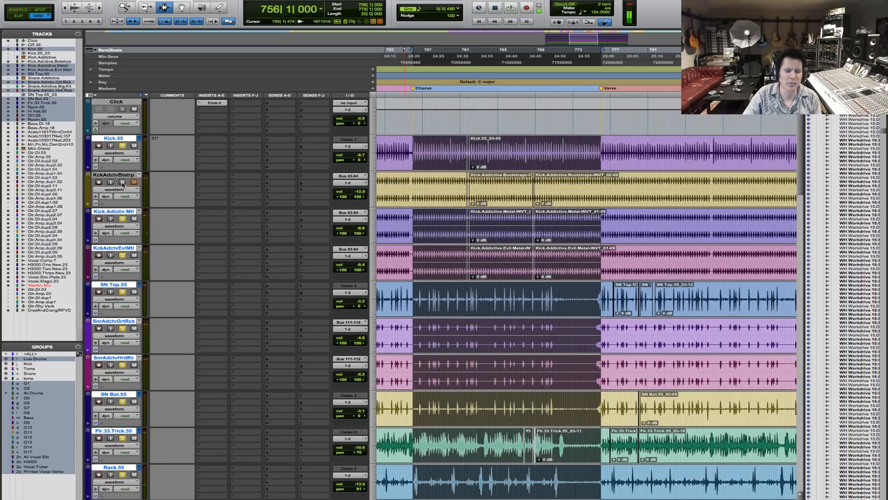
key("space")
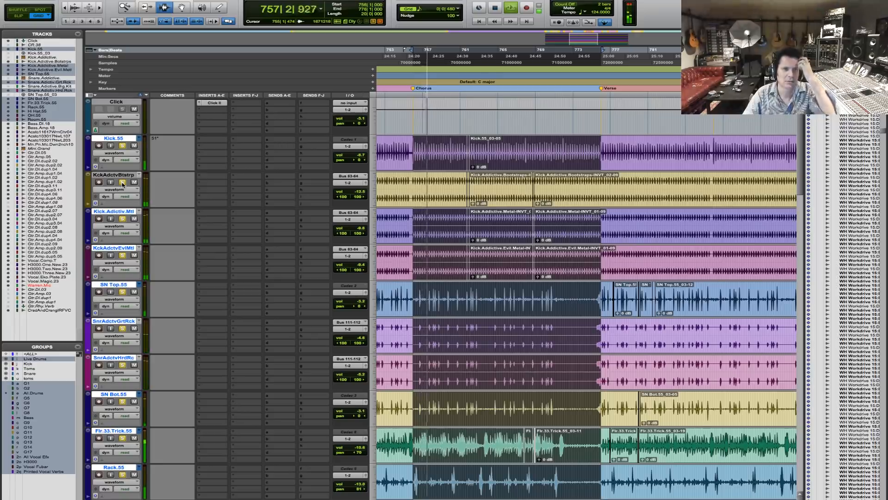
key("r")
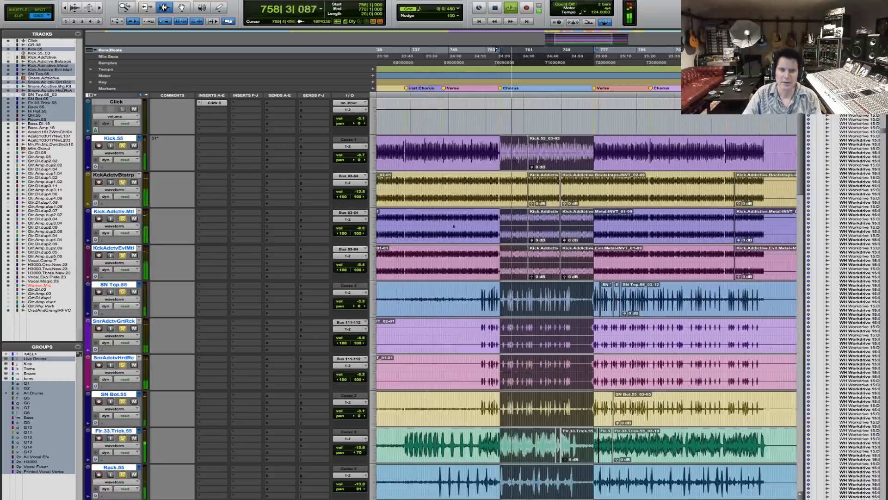
key("F5")
left_click(487, 194)
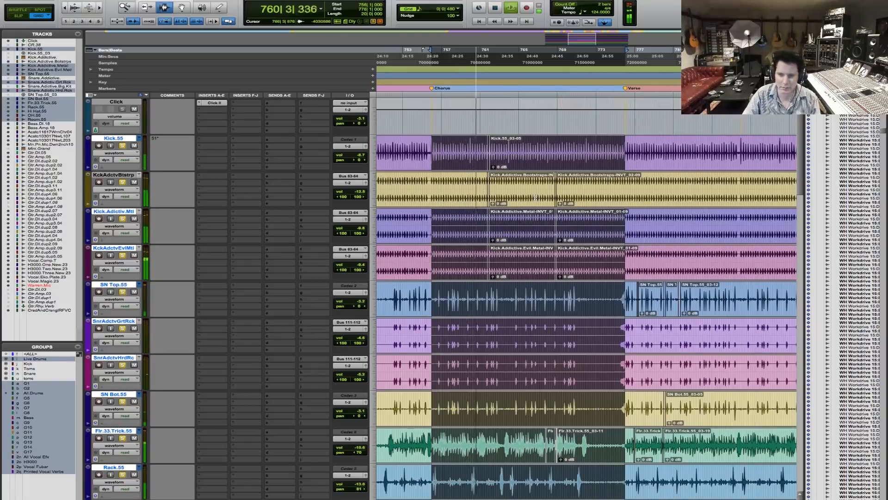
key("space")
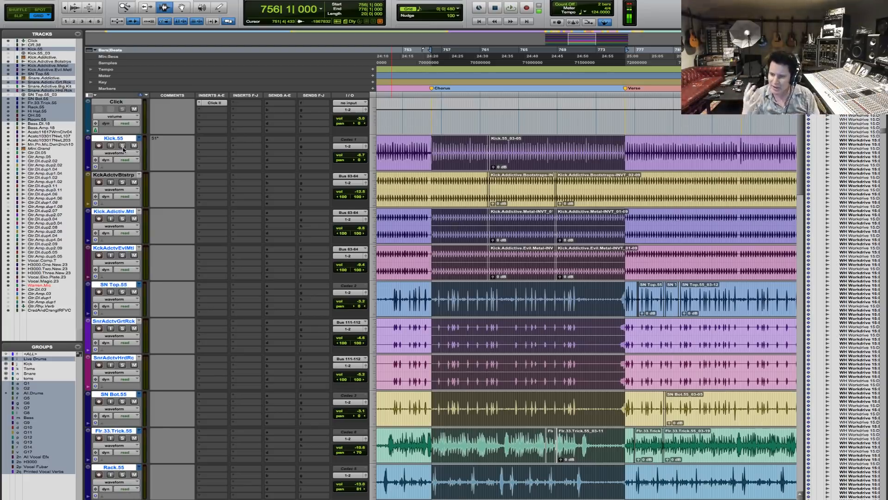
Play the chorus from bar 756 twice without any solos, viewing its place in the song's arrangement.
key("space")
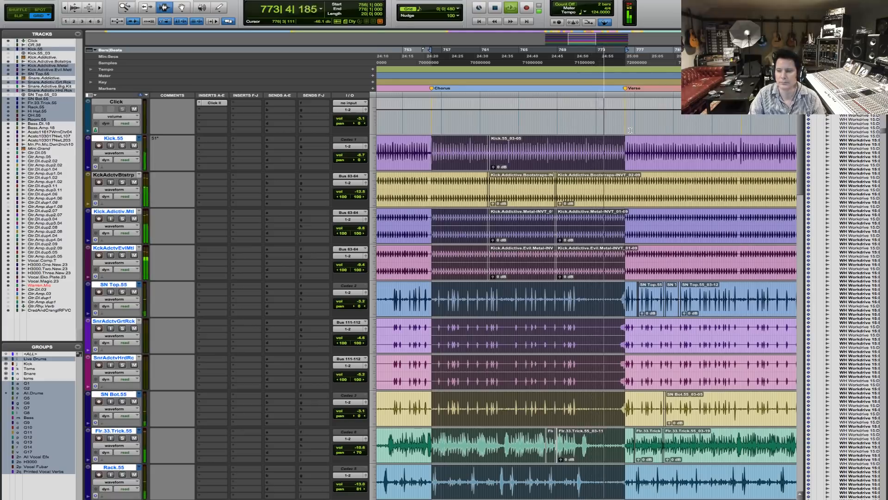
key("space")
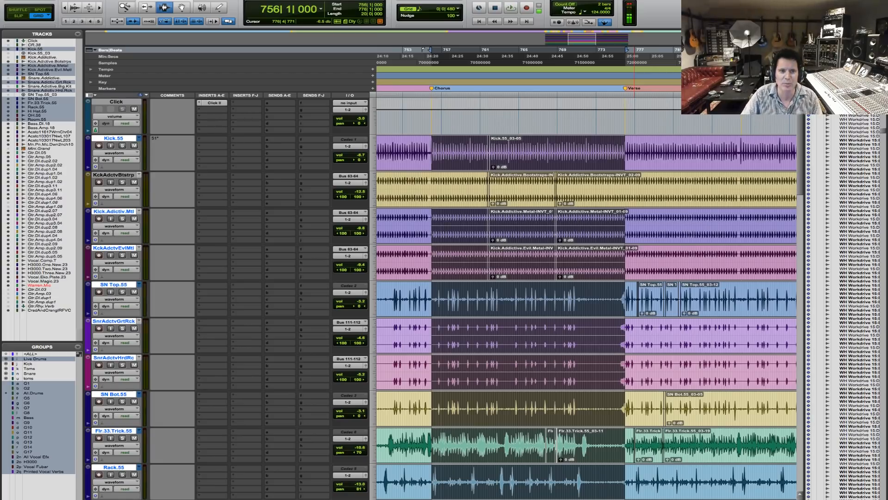
key("F5")
left_click_drag(422, 148, 662, 149)
key("space")
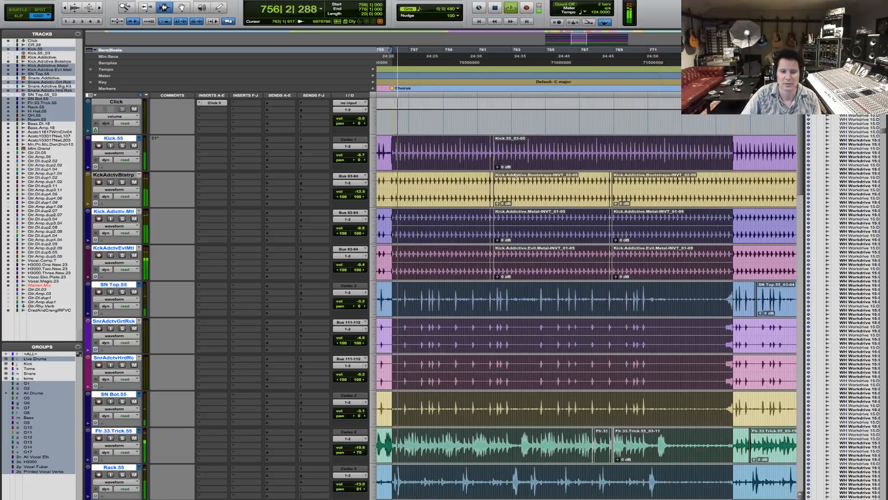
key("r")
key("r")
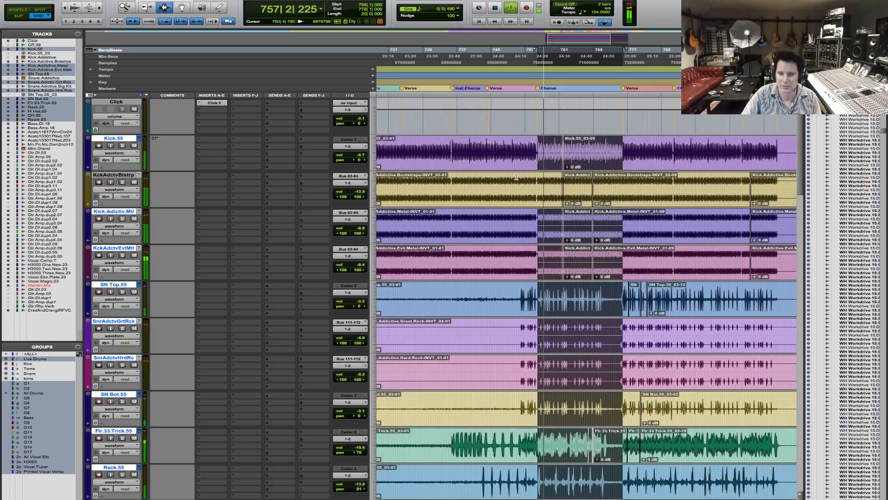
key("F5")
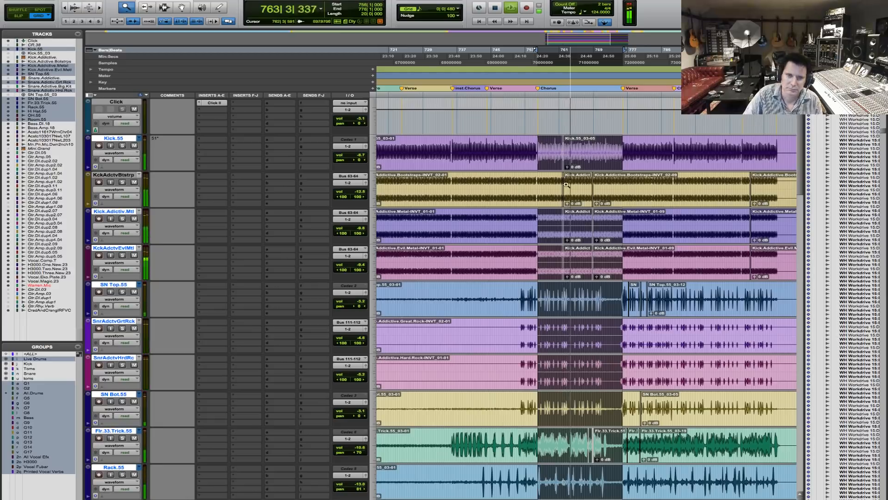
key("space")
left_click_drag(515, 149, 709, 157)
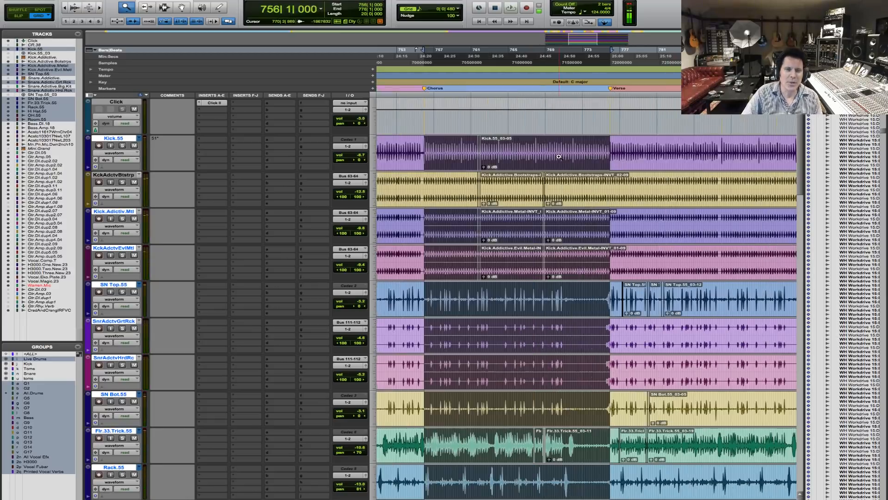
Solo the four kick tracks: Kick.55, KckAdctvBtstrp, Kick.Adictiv.Mtl and KckAdctvEvlMtl.
left_click(123, 146)
left_click(123, 182)
left_click(122, 219)
left_click(122, 255)
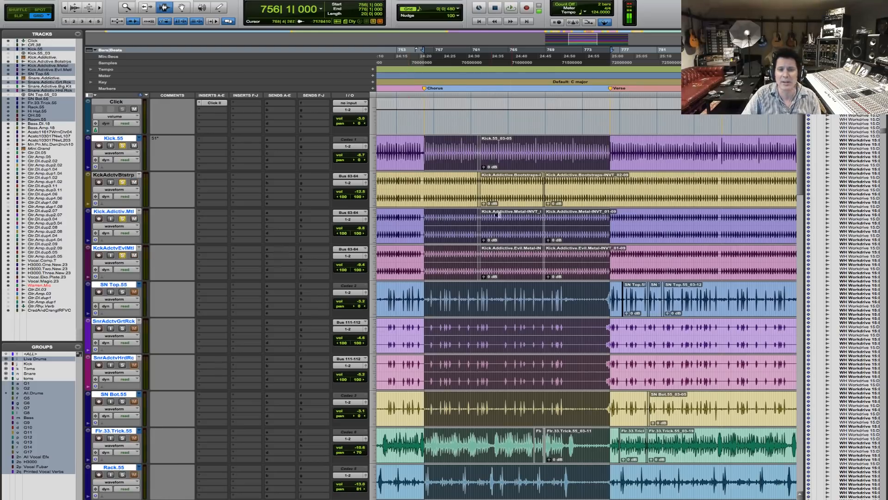
Audition the soloed kick tracks from bar 756 and view the chorus both within the arrangement and close up.
key("F5")
left_click_drag(409, 193, 594, 194)
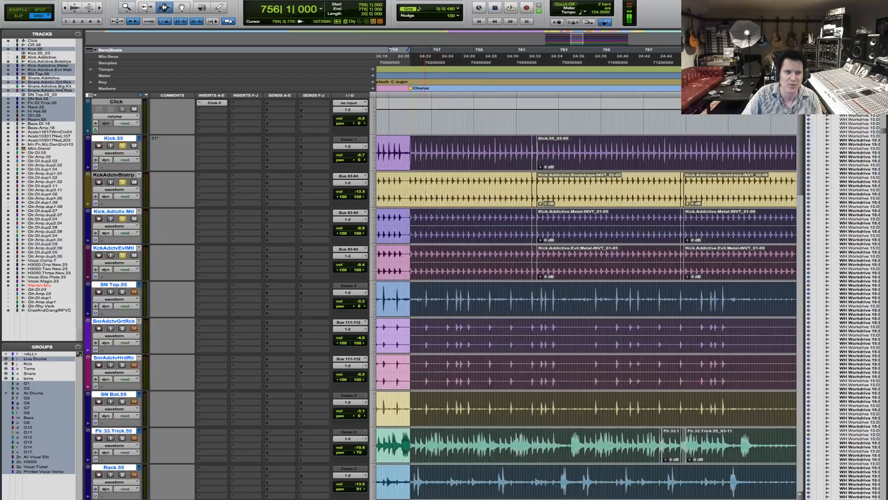
left_click(410, 191)
key("r")
key("r")
key("space")
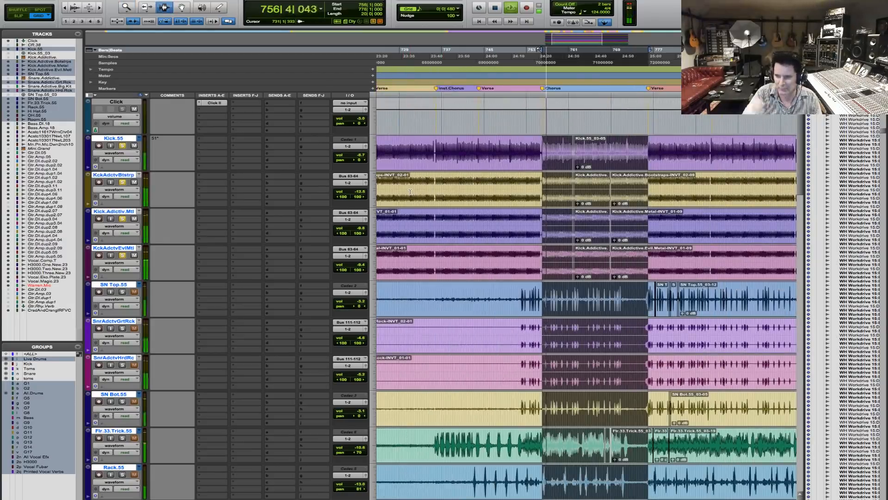
key("F5")
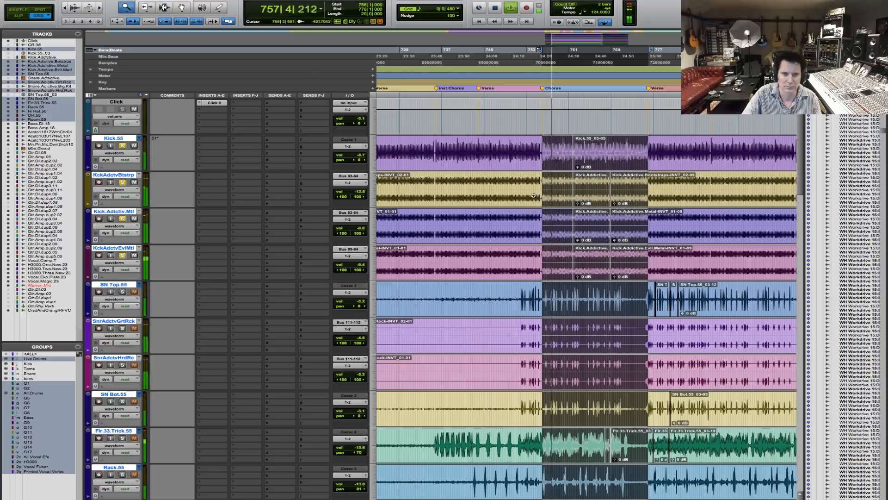
left_click(580, 195)
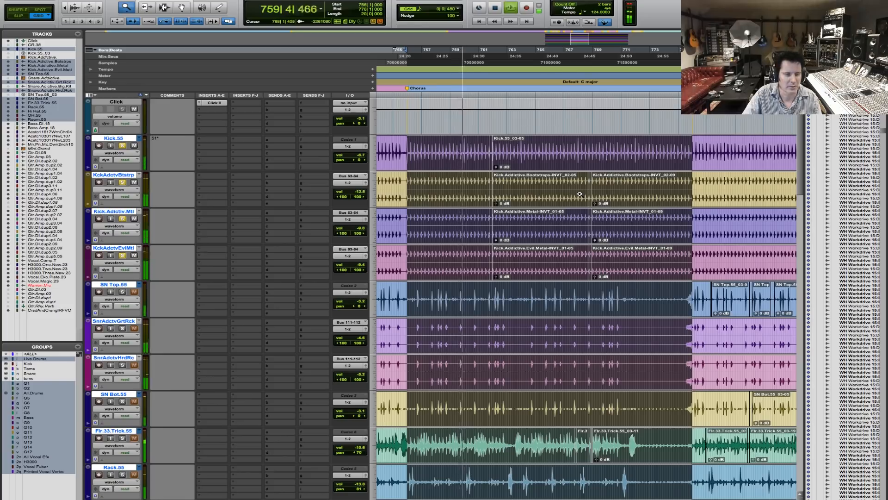
key("space")
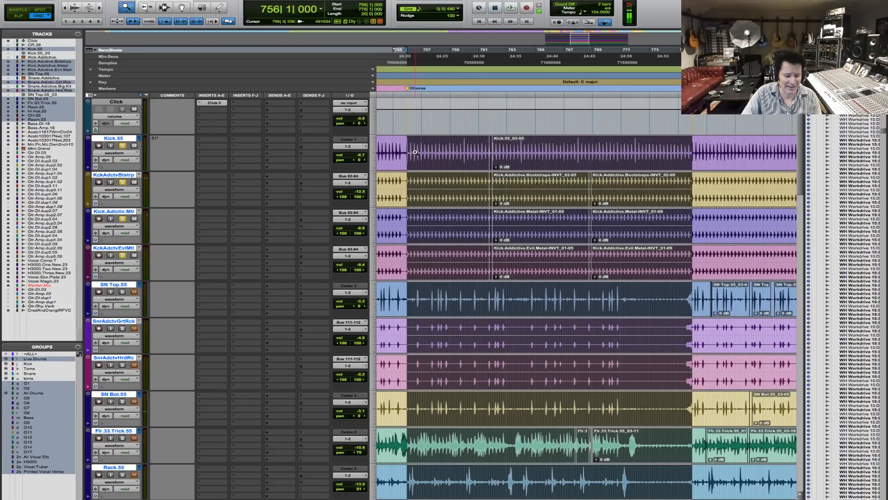
Clear the kick track solos and briefly play the full session from bar 756.
left_click(122, 146)
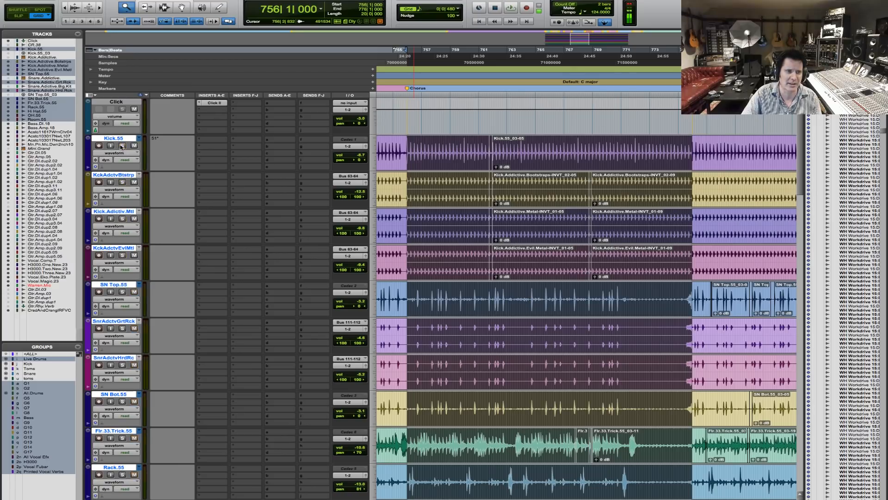
key("space")
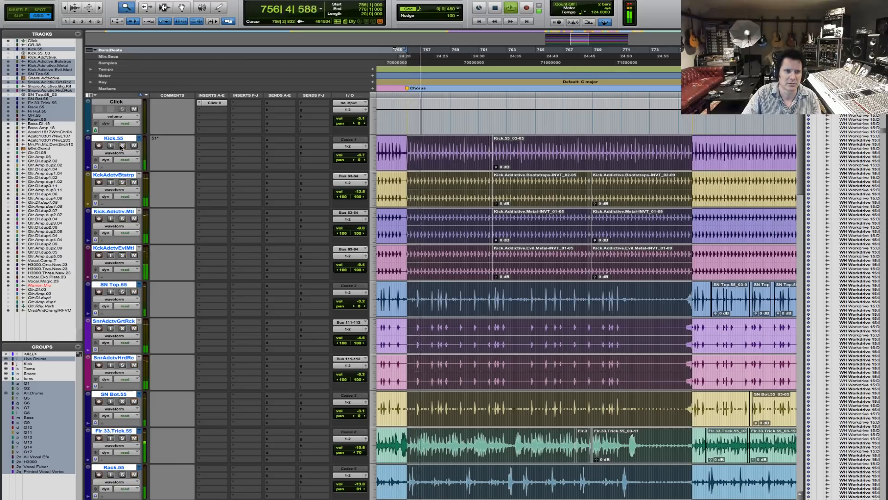
key("space")
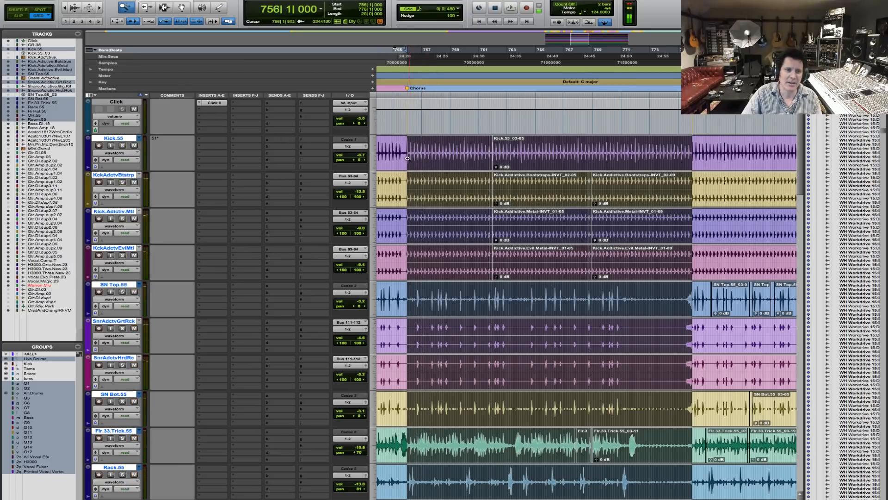
Solo Kick.55 and play from bar 756, adding the KckAdctvBtstrp, Kick.Adictiv.Mtl and KckAdctvEvlMtl solos one after another.
left_click_drag(596, 153, 703, 154)
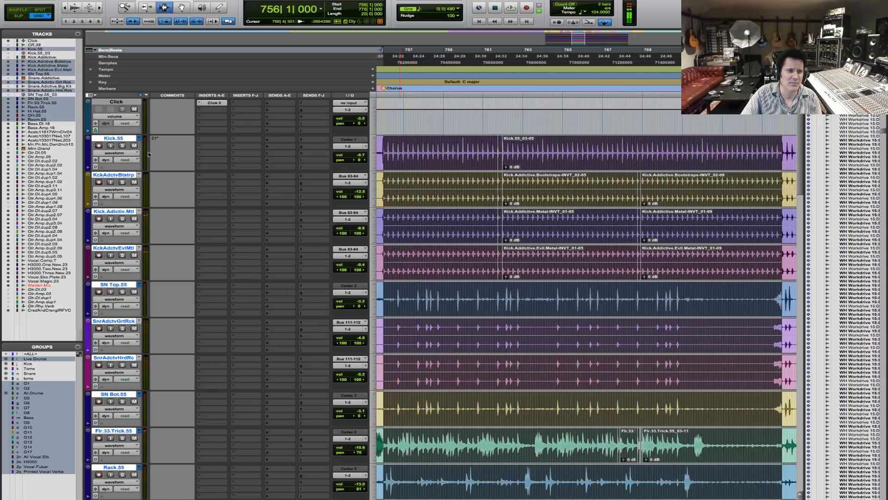
left_click(131, 140)
left_click(123, 146)
left_click(383, 148)
key("space")
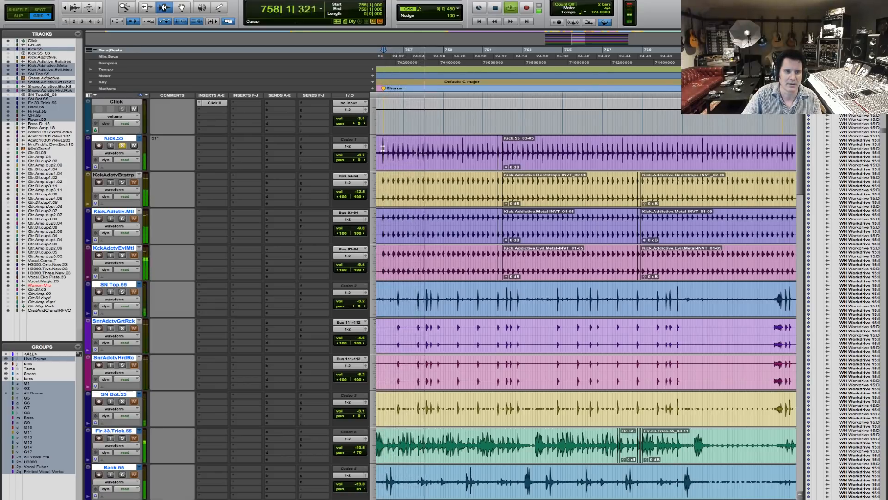
left_click(122, 183)
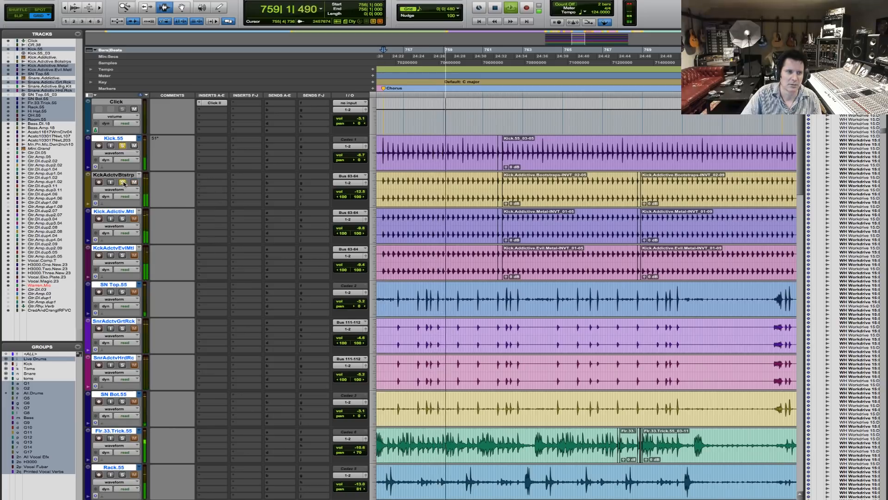
left_click(123, 219)
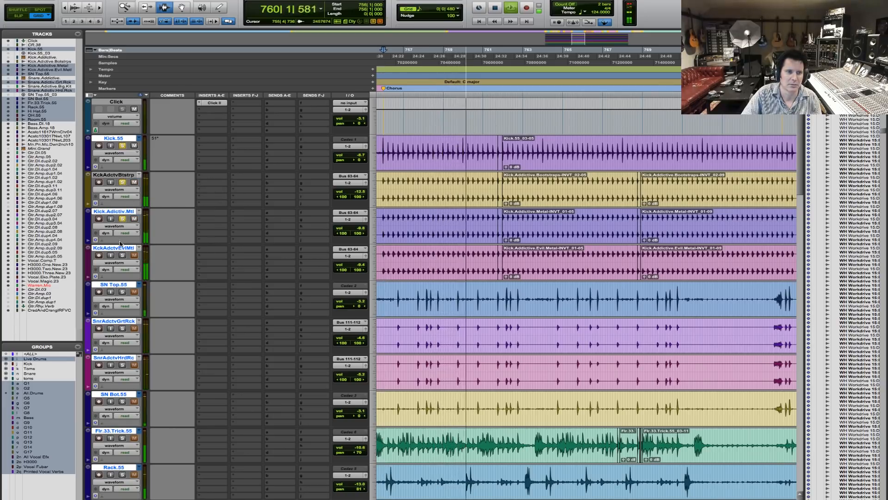
key("space")
Examine a single kick hit near bar 760 at waveform level to compare the alignment of Kick.55 and its samples.
key("F5")
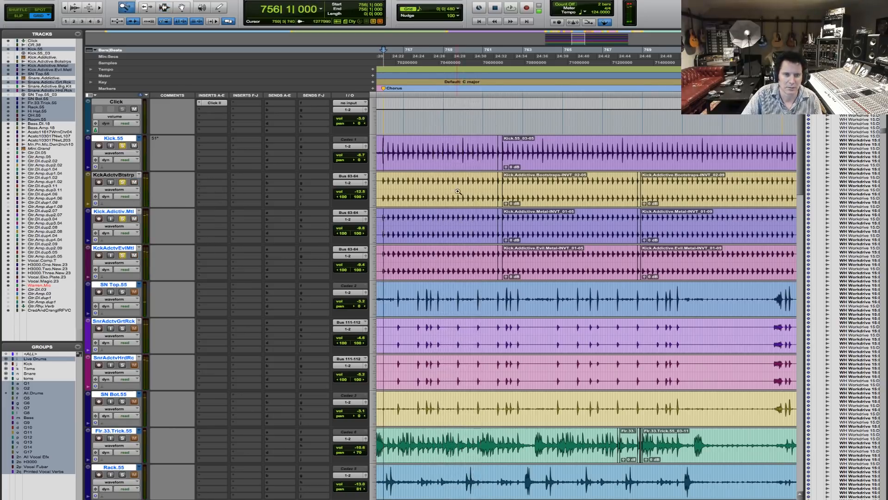
left_click(456, 187)
left_click_drag(547, 188, 590, 188)
left_click_drag(505, 188, 666, 187)
key("F7")
Play the soloed kicks from bar 756 and toggle the Kick.Adictiv.Mtl solo repeatedly to compare the sound.
key("space")
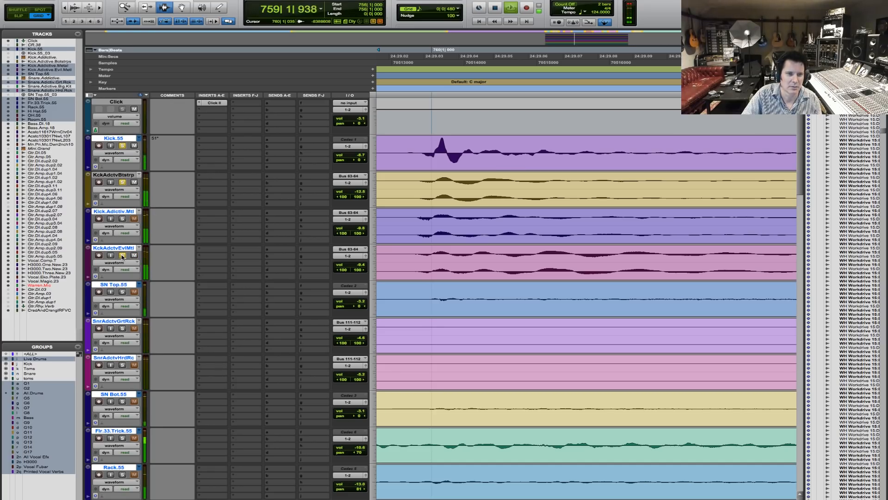
left_click(122, 219)
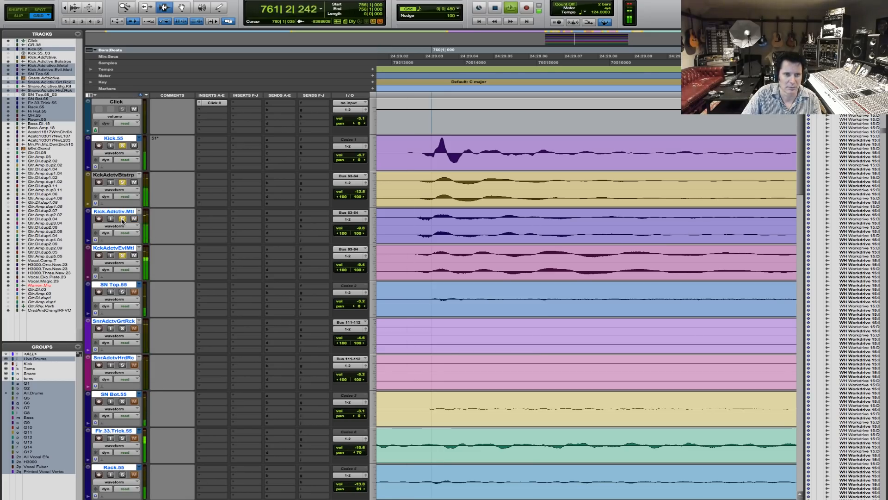
left_click(122, 218)
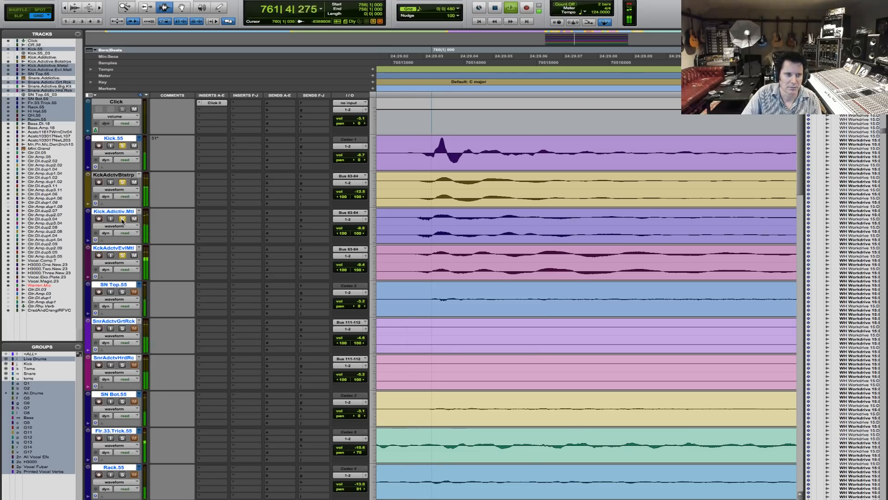
left_click(122, 219)
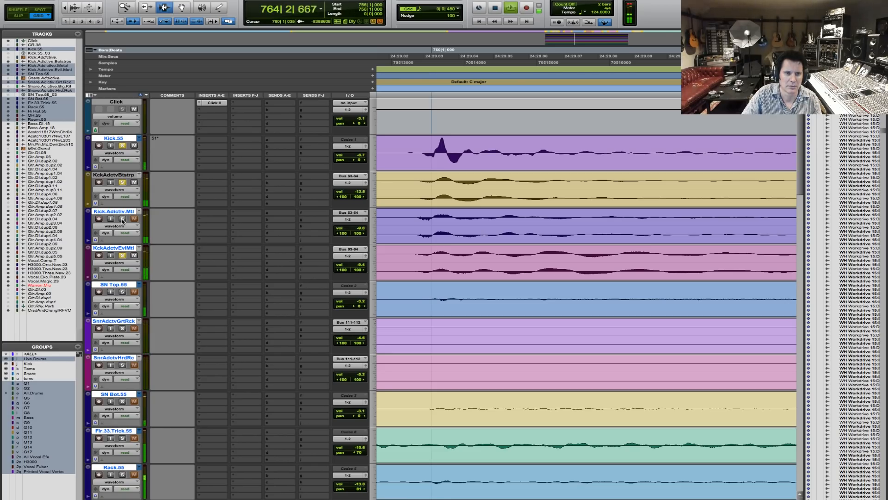
left_click(122, 219)
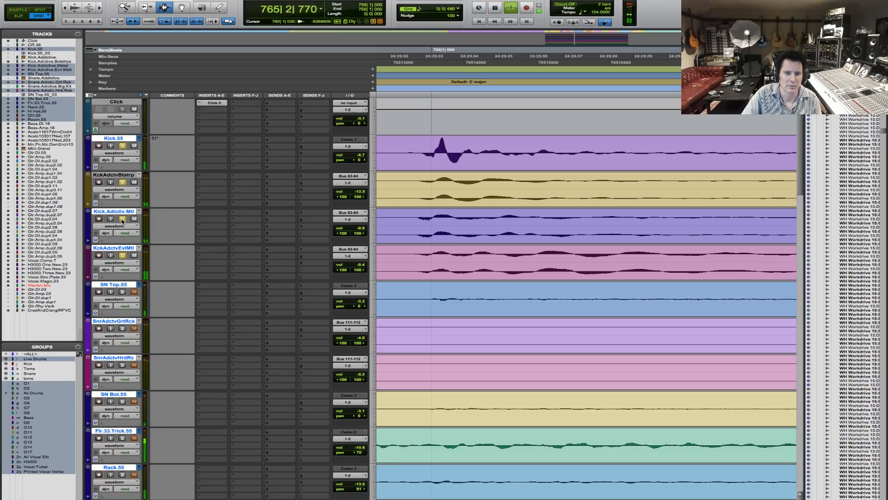
key("space")
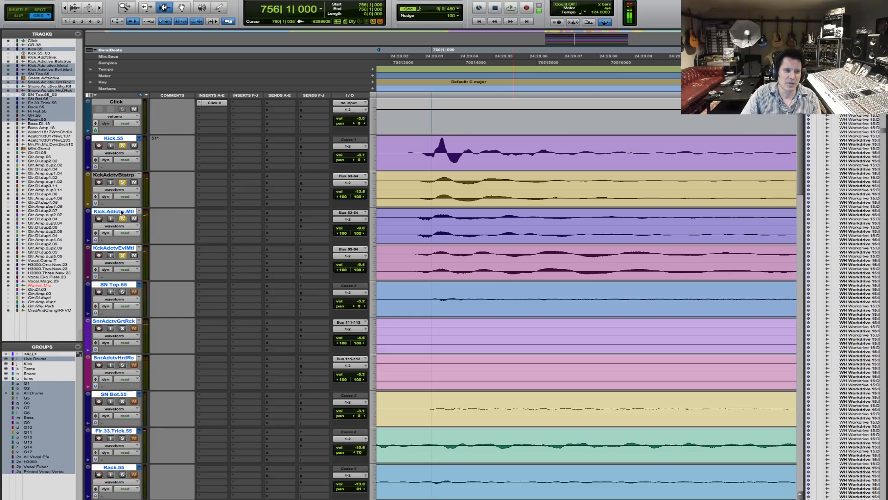
Select only Kick.Adictiv.Mtl and toggle its solo during playback from bar 756 to compare the kick sound with and without it.
left_click(122, 212)
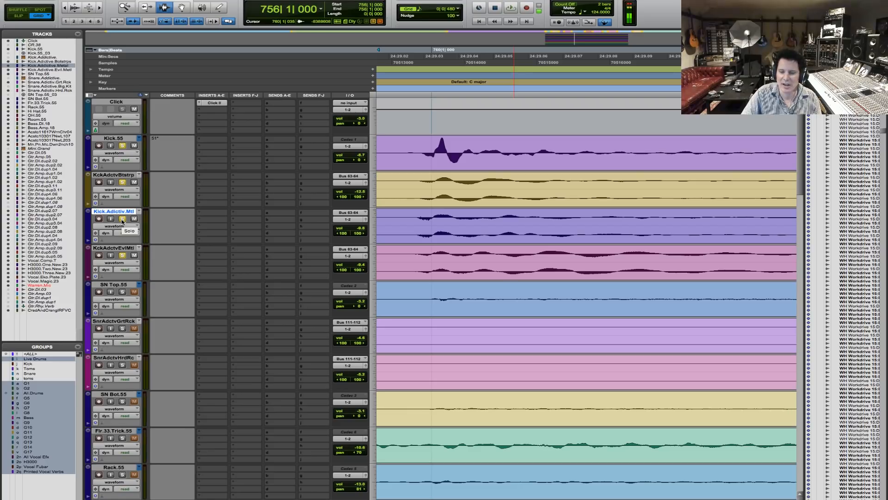
left_click(122, 219)
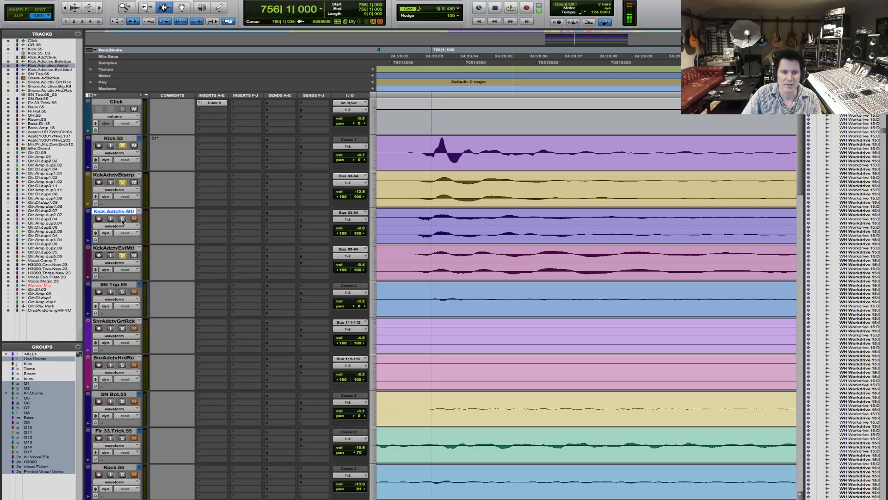
key("space")
left_click(122, 220)
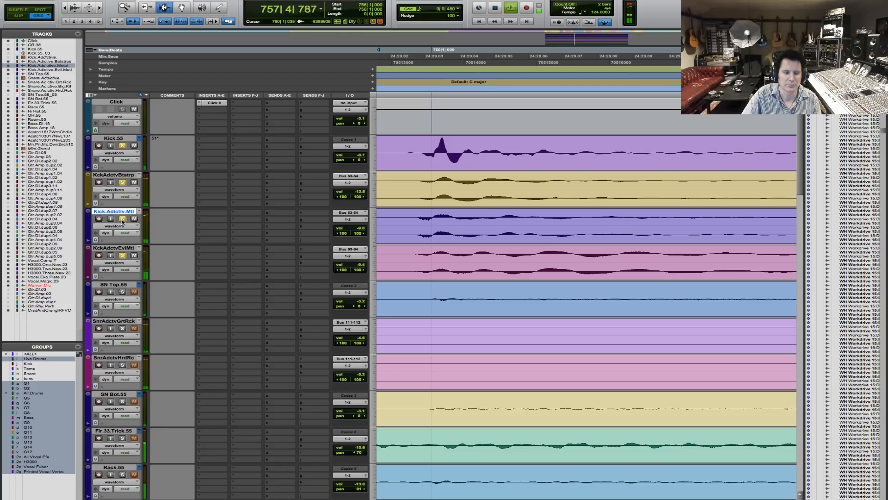
left_click(122, 220)
key("space")
left_click(122, 219)
key("space")
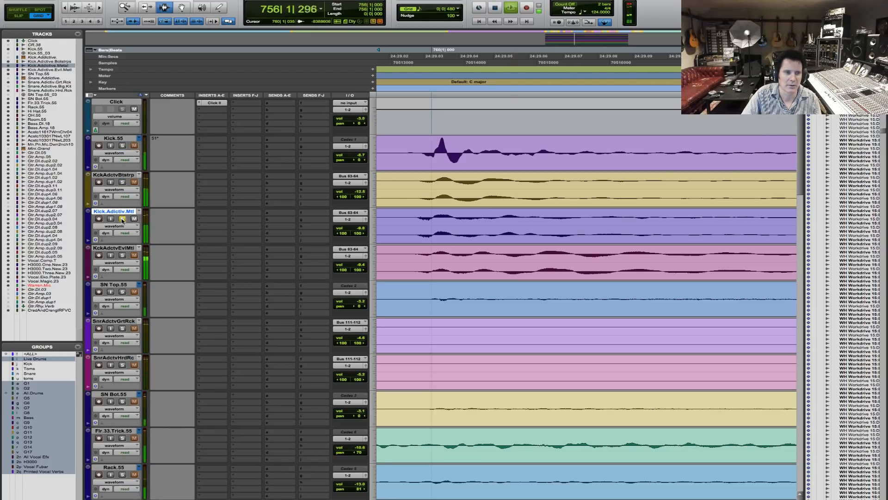
key("space")
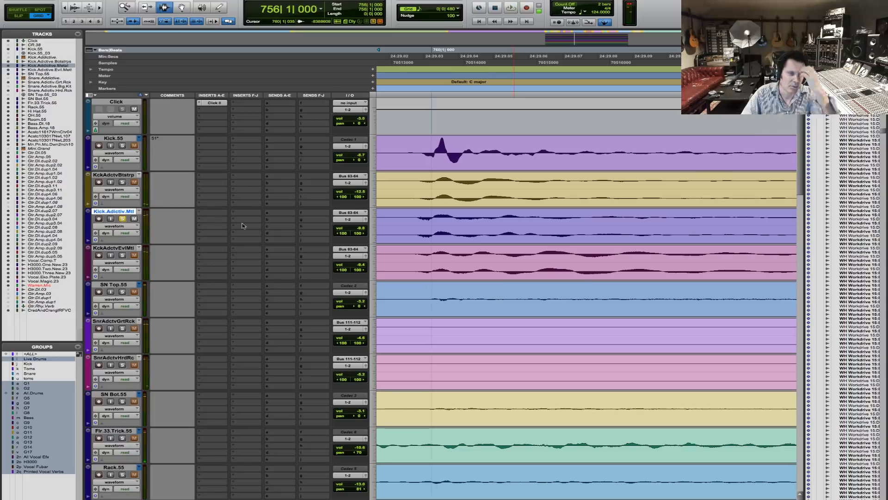
Restore the solos on Kick.55 and its three sample tracks and play from bar 756, switching the Kick.Adictiv.Mtl solo to compare.
left_click(123, 145)
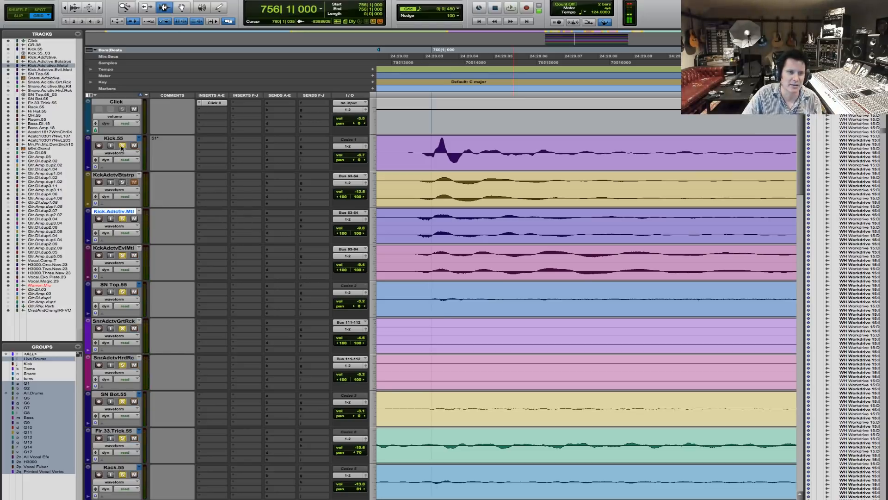
left_click(122, 219)
left_click(123, 220)
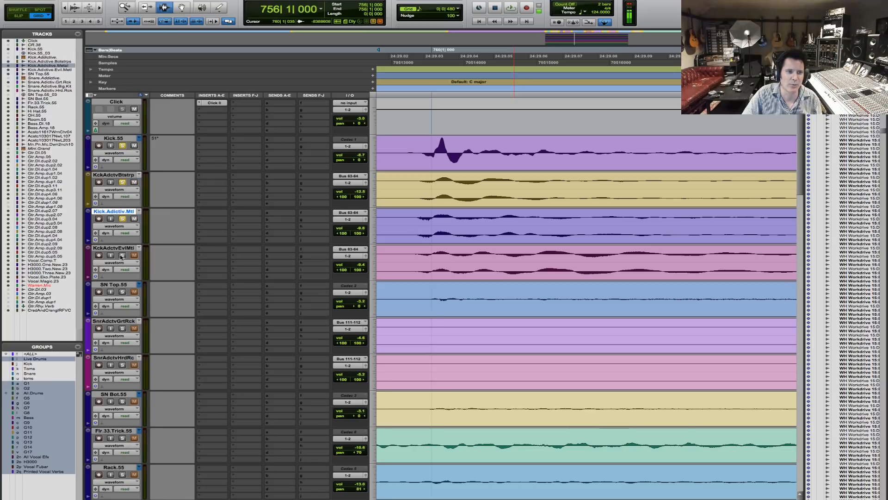
key("space")
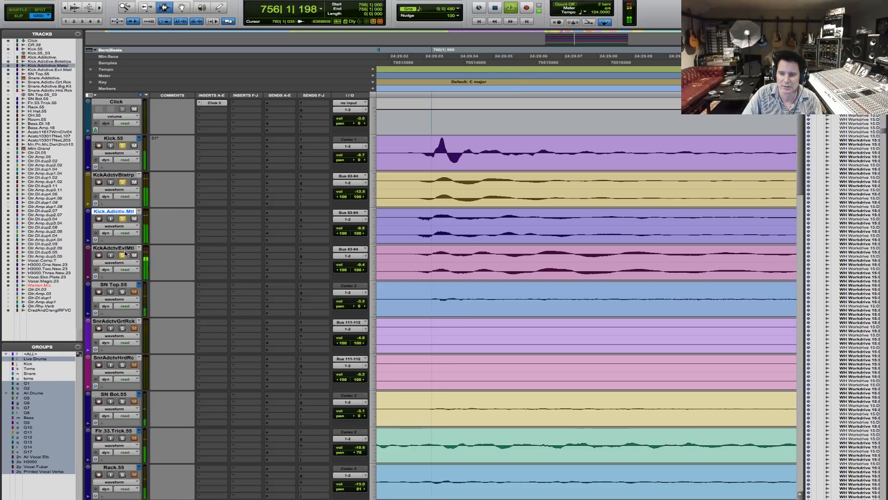
left_click(122, 219)
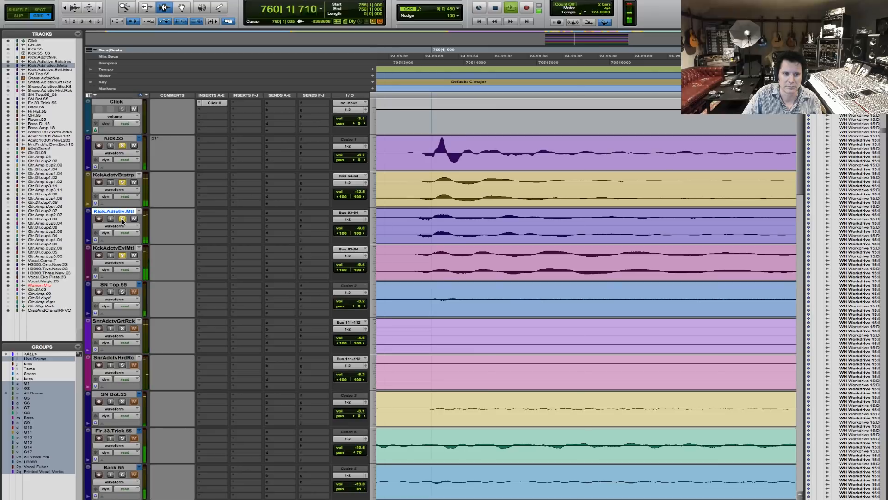
key("space")
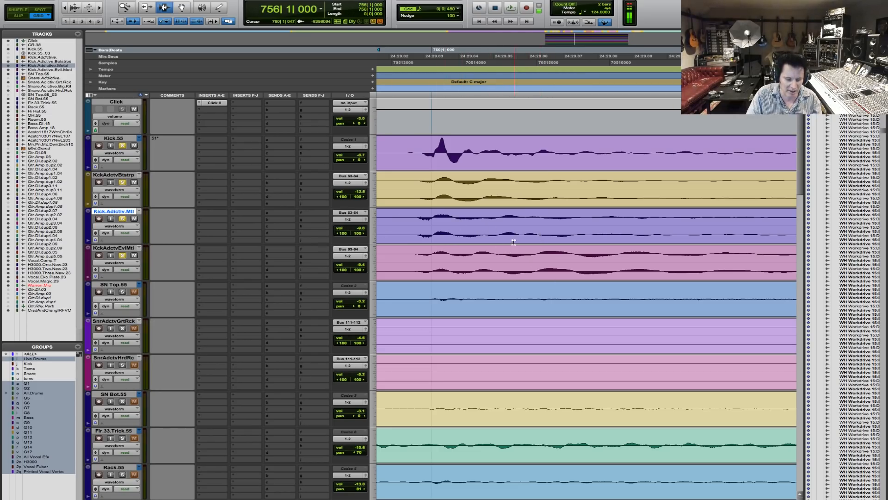
key("super+alt+bracketright")
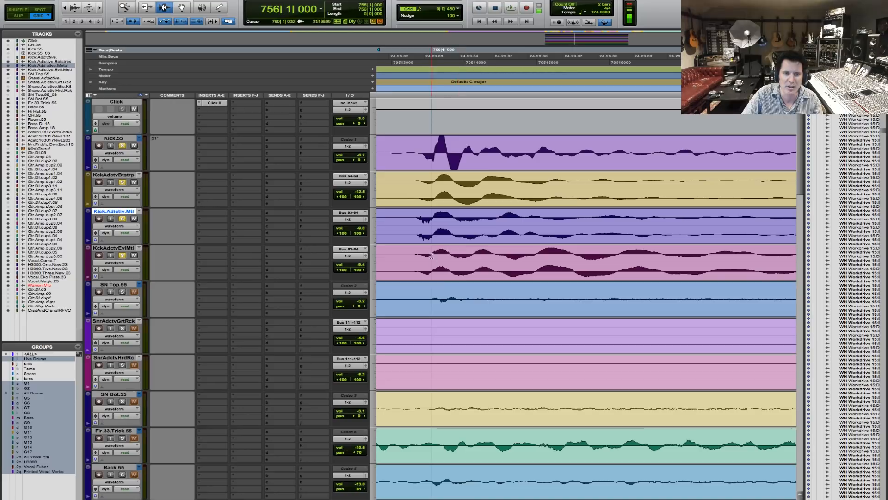
left_click(126, 249)
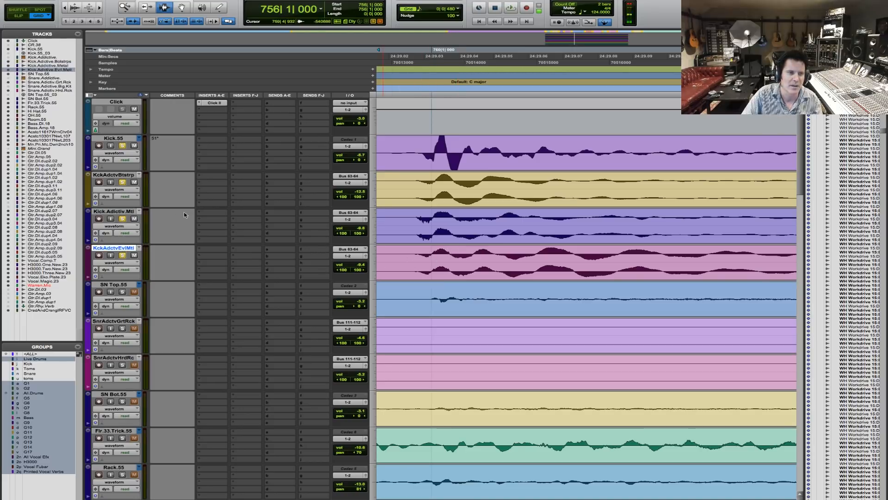
Insert a stereo EQ3 1-Band on the Kick.Adictiv.Mtl track and set its filter type to High-Pass.
left_click(211, 216)
mouse_move(220, 227)
mouse_move(325, 230)
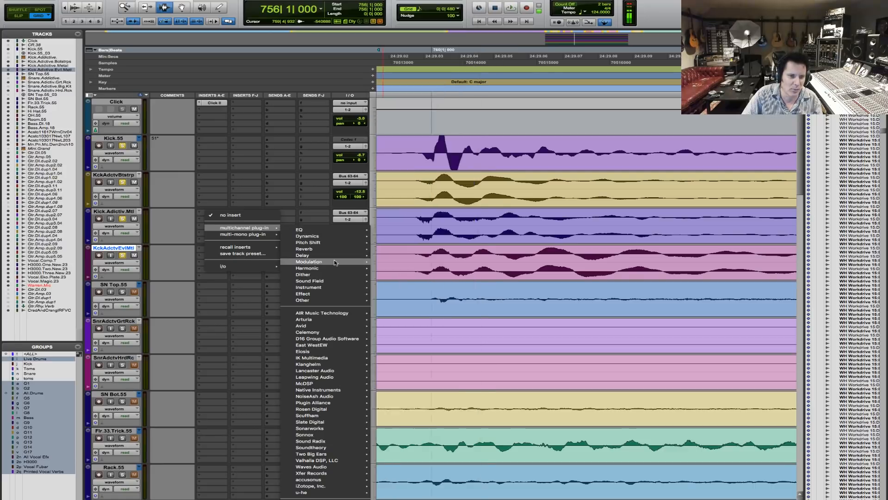
mouse_move(326, 326)
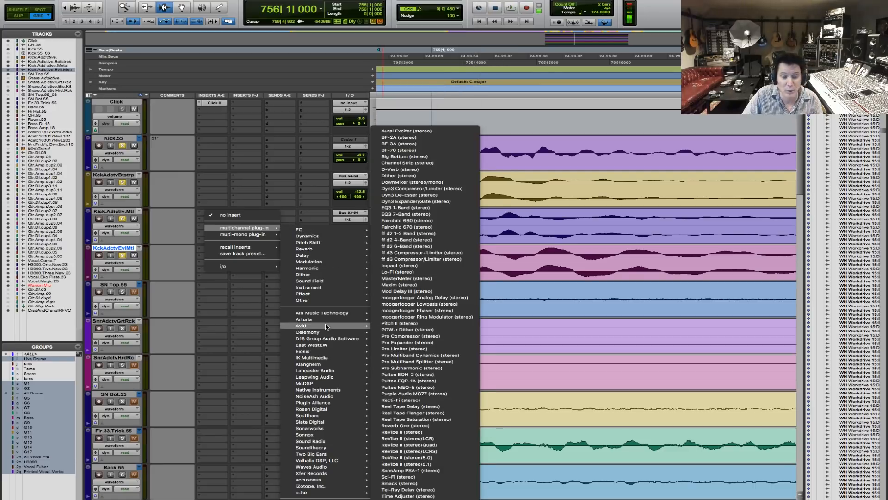
left_click(441, 208)
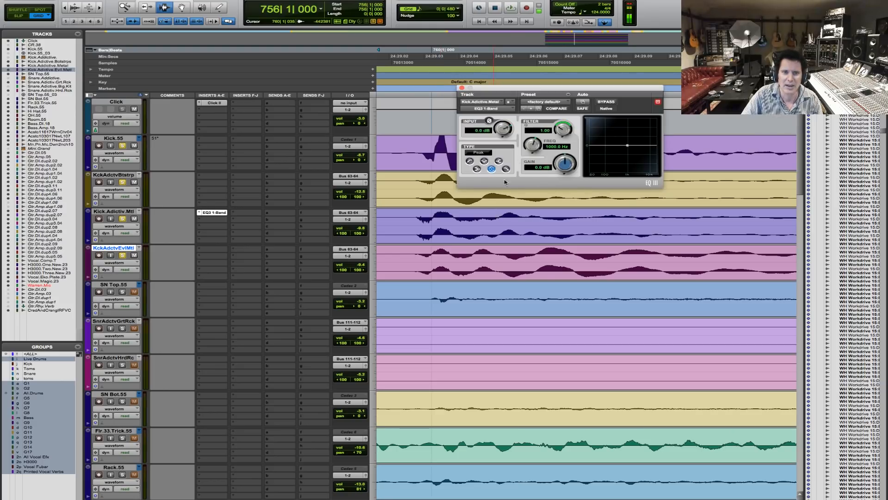
left_click(506, 170)
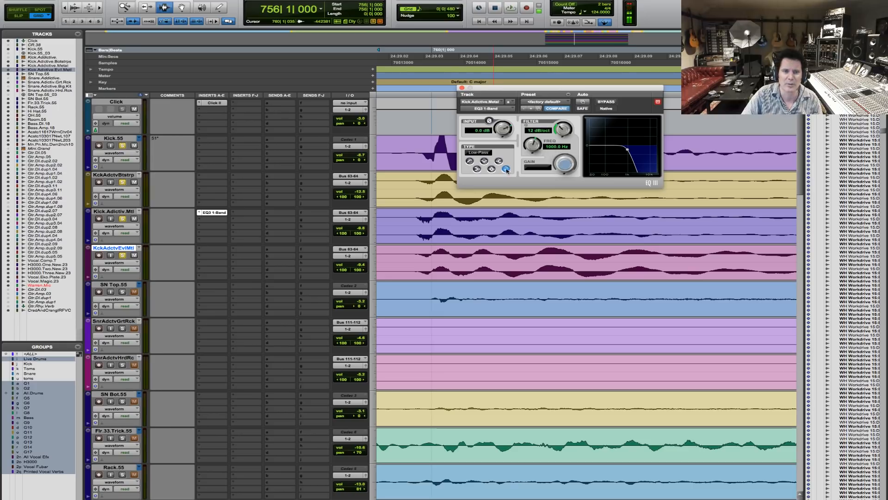
left_click(469, 161)
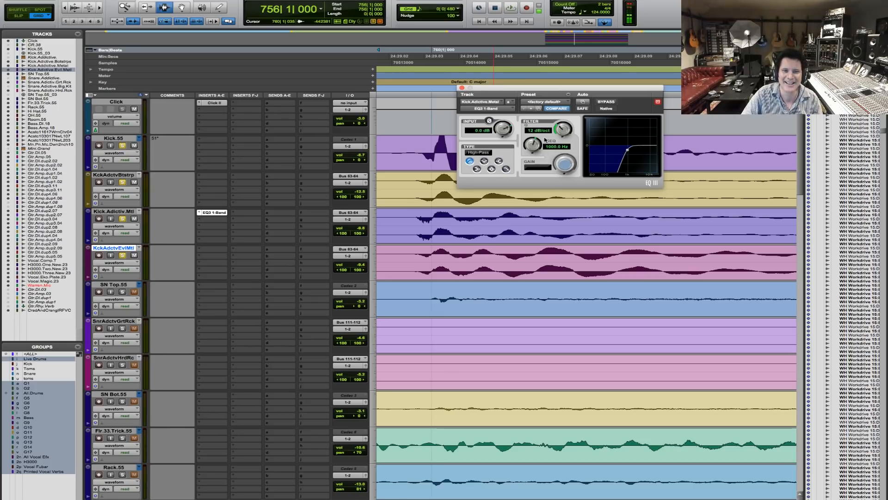
Clear the kick solos, solo the filtered Kick.Adictiv.Mtl and play from bar 756, adding the KckAdctvEvlMtl solo to compare.
left_click(122, 219)
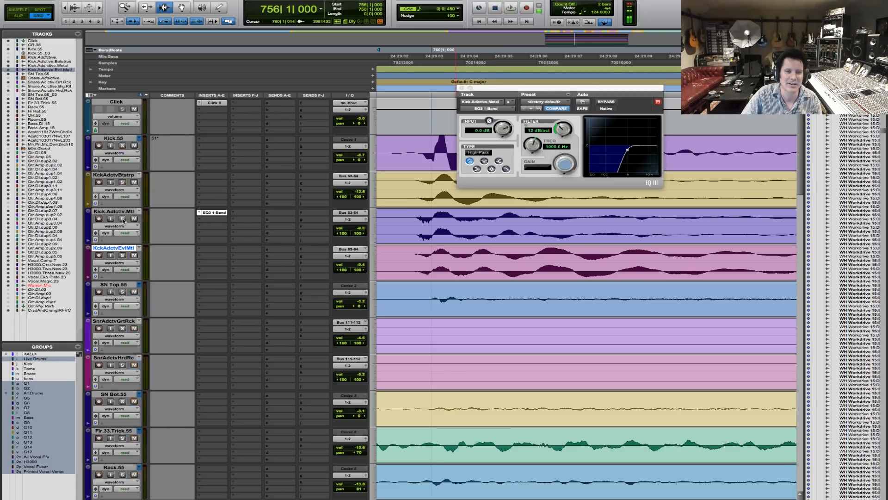
left_click(123, 219)
key("space")
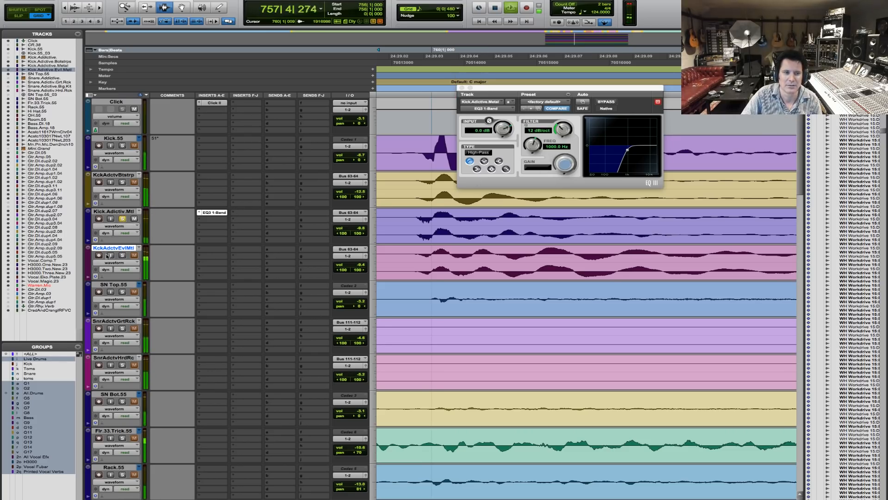
left_click(122, 255)
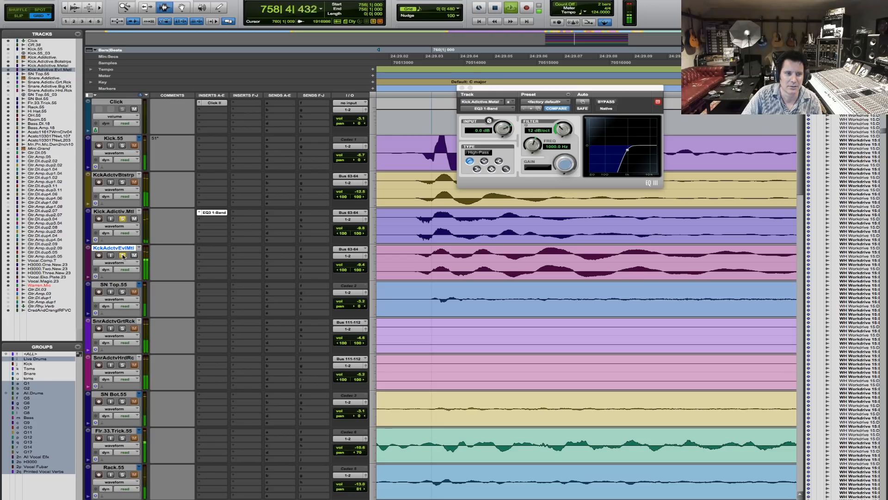
left_click(122, 218)
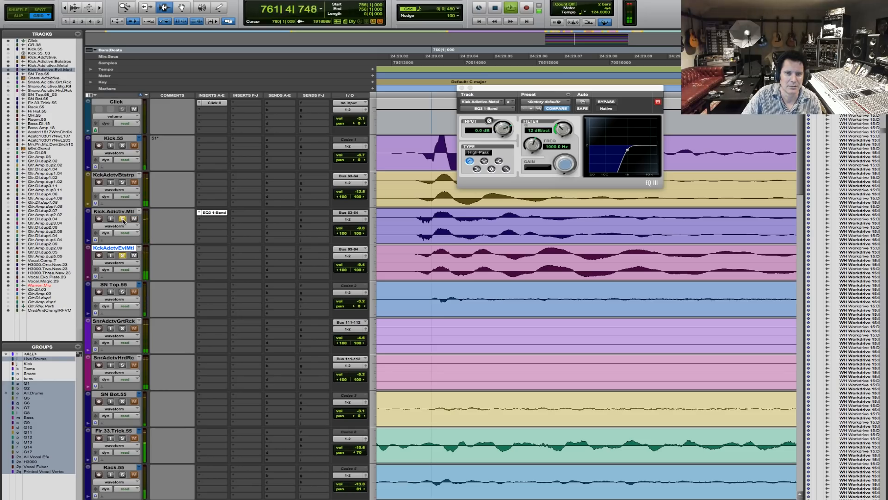
key("space")
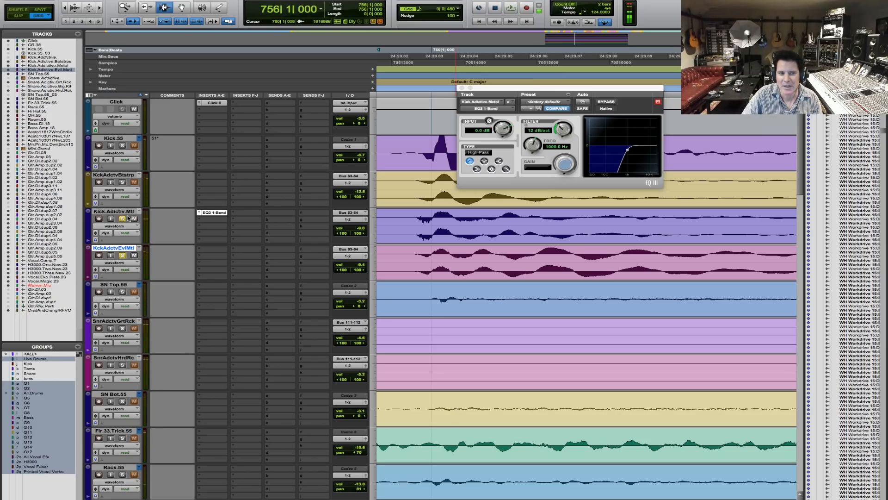
Play the soloed kicks from bar 756 and toggle the EQ3 1-Band bypass on Kick.Adictiv.Mtl repeatedly to compare.
left_click(127, 215)
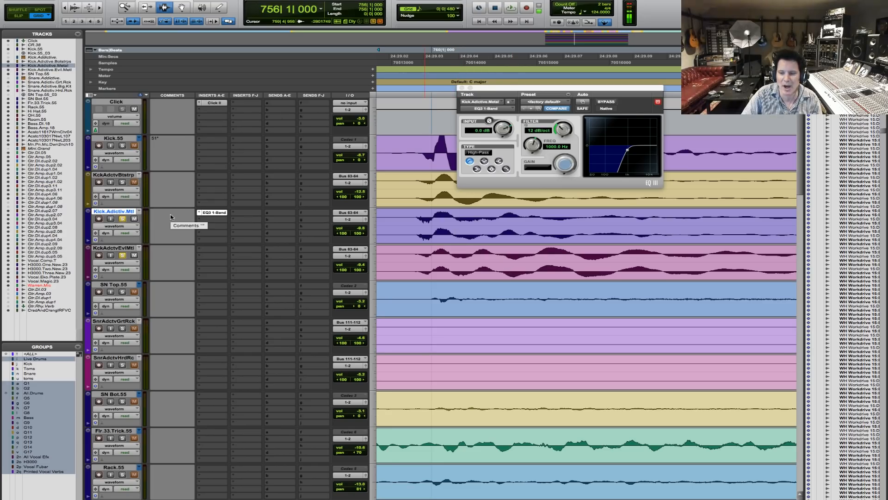
key("space")
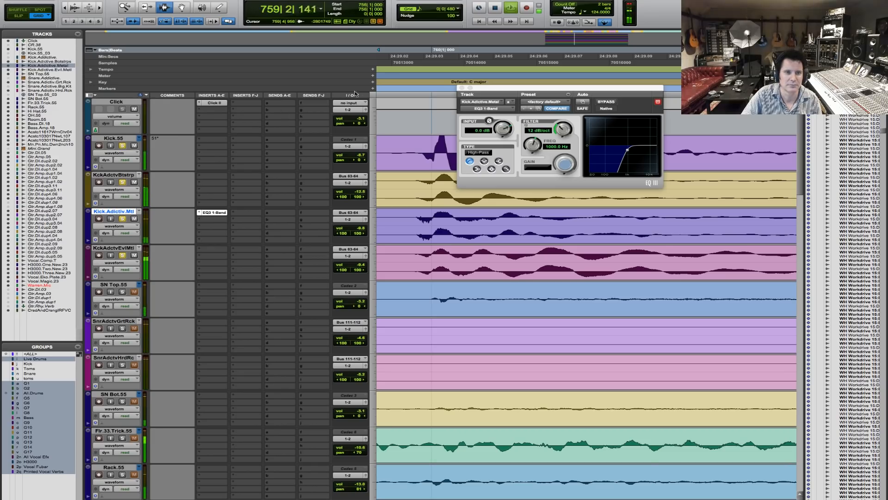
left_click(219, 213, "super")
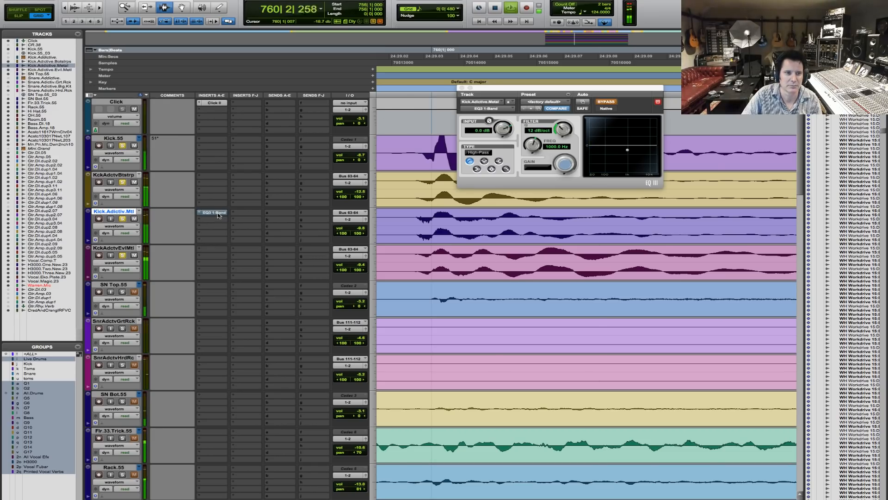
left_click(219, 213, "super")
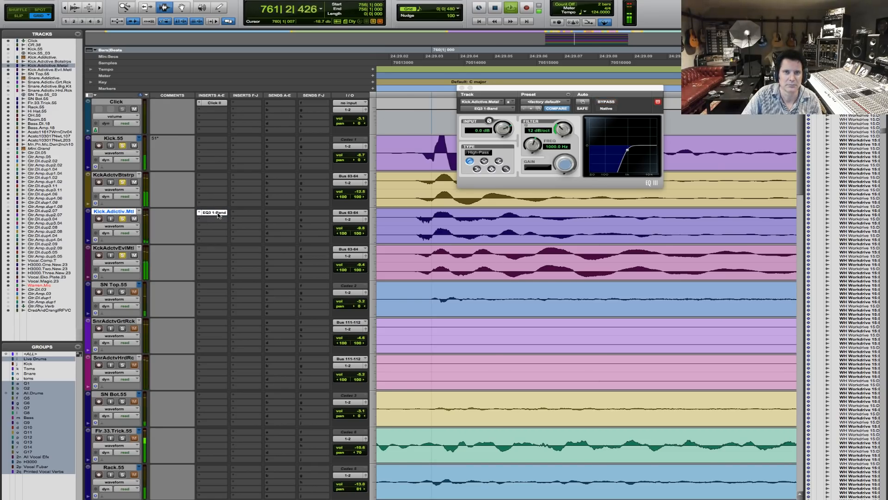
left_click(218, 214, "super")
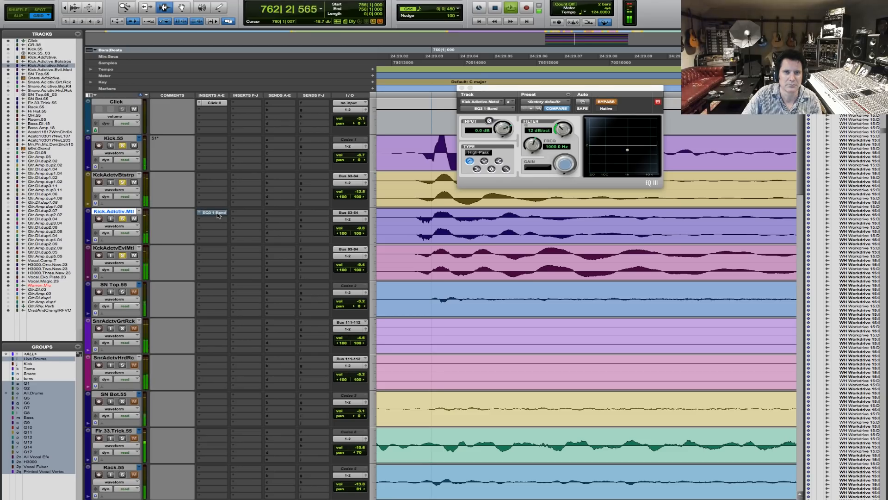
left_click(218, 214, "super")
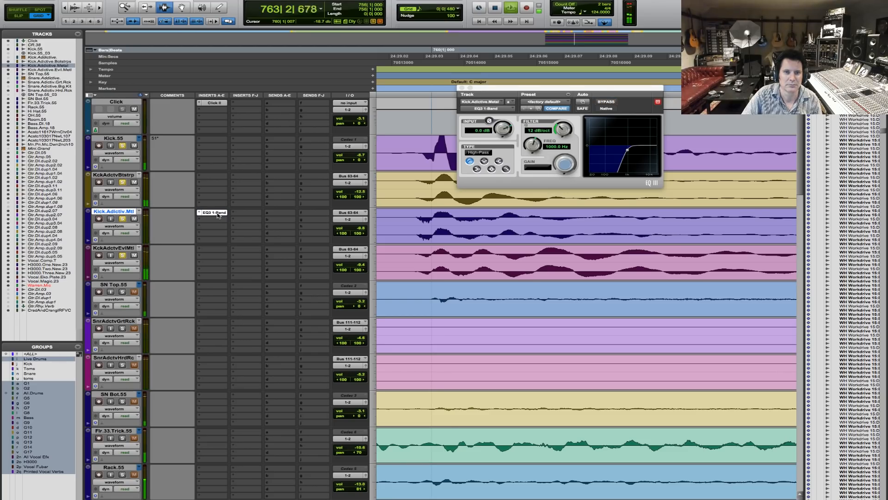
left_click(218, 214, "super")
Play the soloed kicks from 756|2|480, toggling the EQ3 1-Band bypass on Kick.Adictiv.Mtl repeatedly to compare.
key("r")
key("r")
key("r")
key("r")
key("r")
key("r")
key("r")
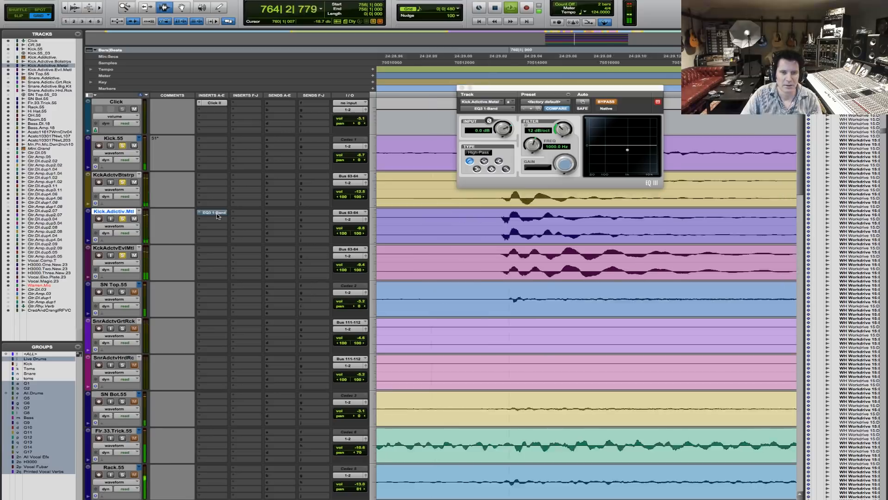
key("space")
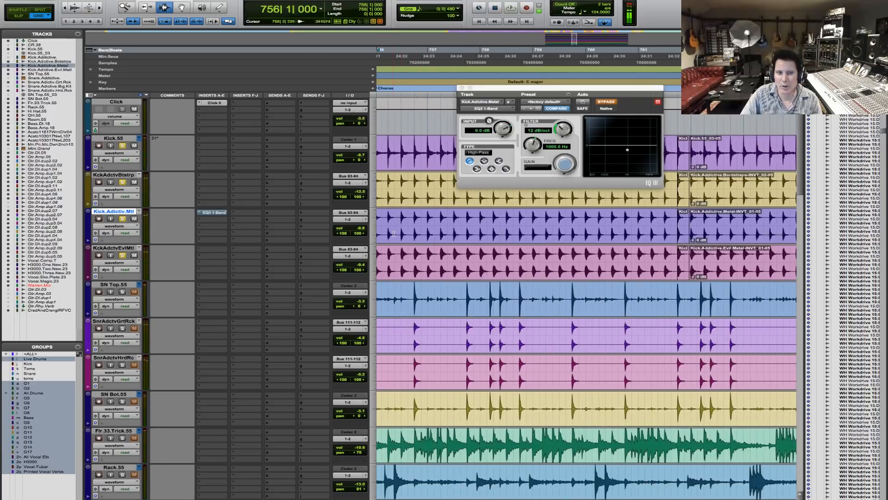
left_click(392, 228)
key("space")
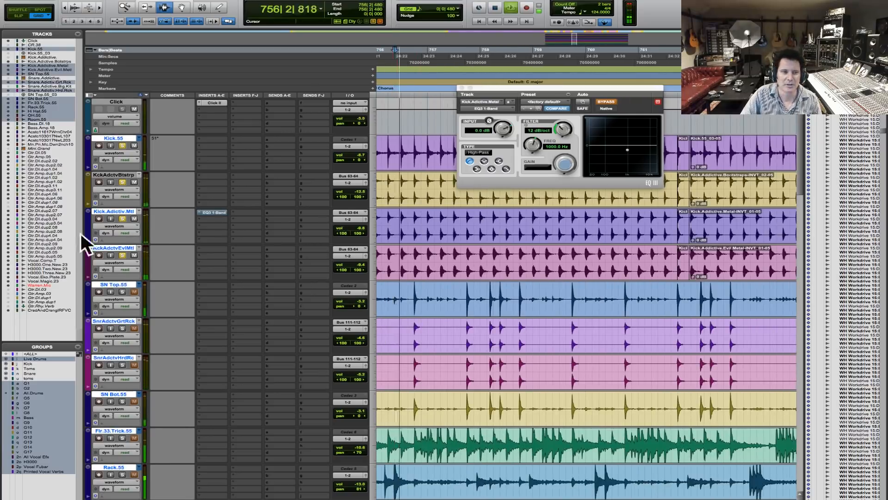
left_click(214, 213, "super")
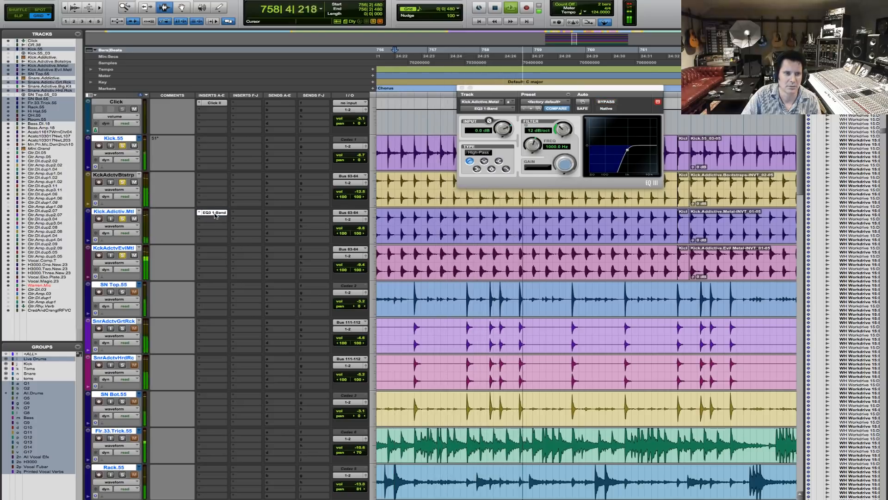
left_click(214, 213, "super")
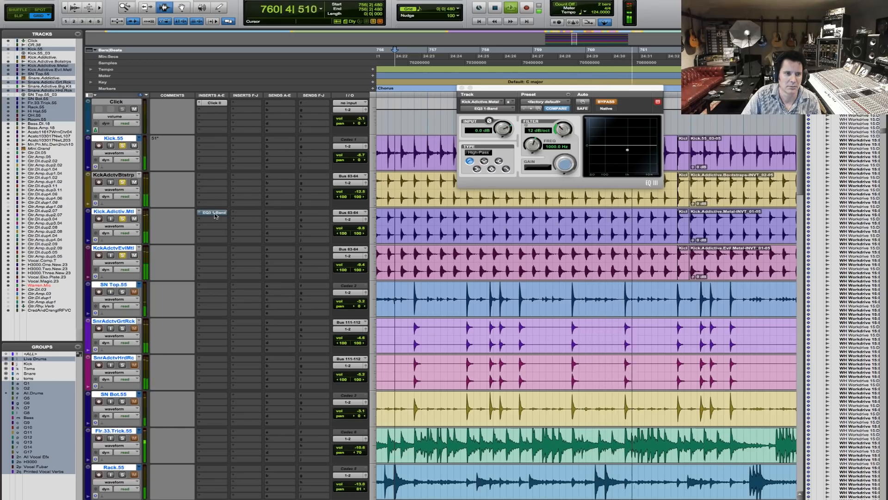
left_click(214, 213, "super")
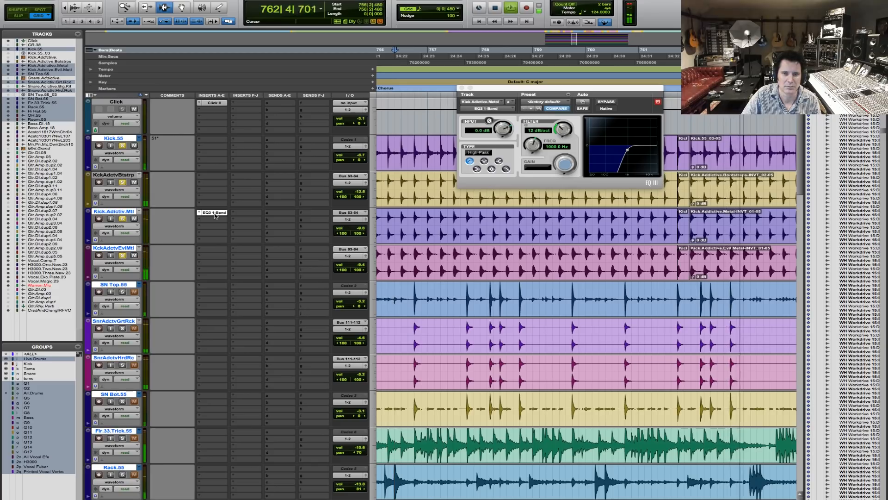
left_click(215, 212, "super")
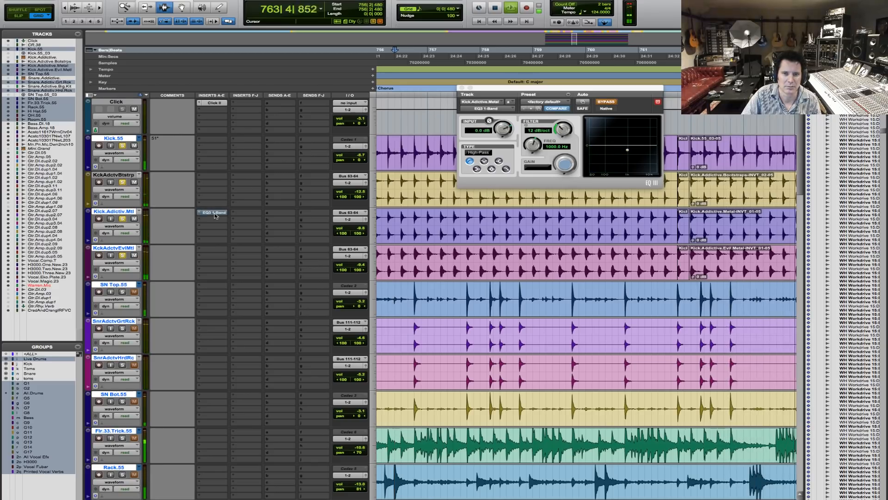
left_click(215, 213, "super")
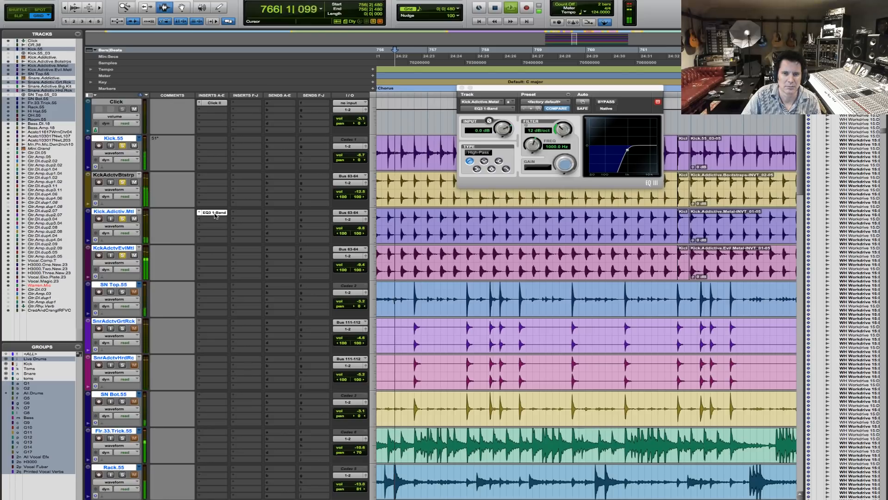
left_click(215, 213, "super")
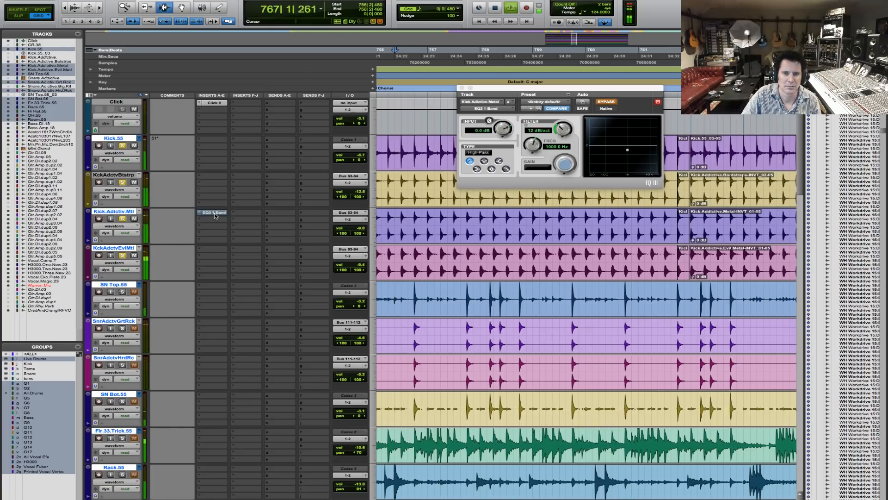
key("space")
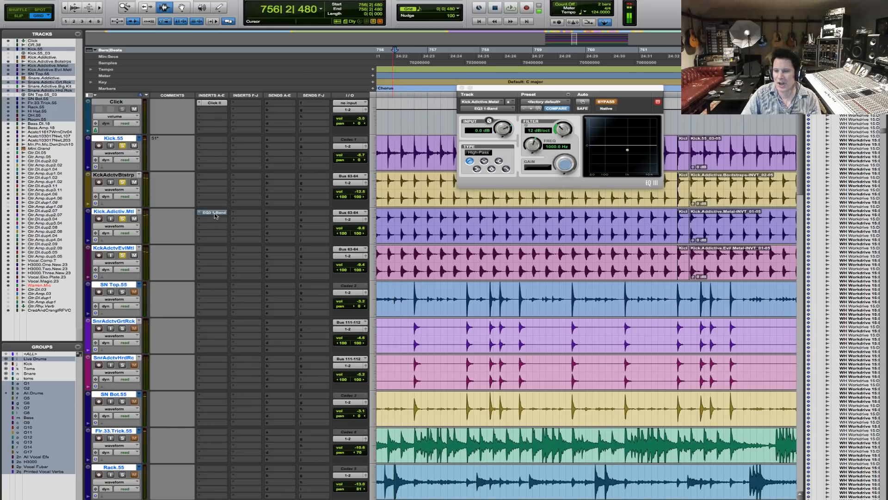
Play the soloed kicks from the Chorus marker at bar 756, switching the EQ3 1-Band bypass on Kick.Adictiv.Mtl and leaving the filter active.
key("r")
key("r")
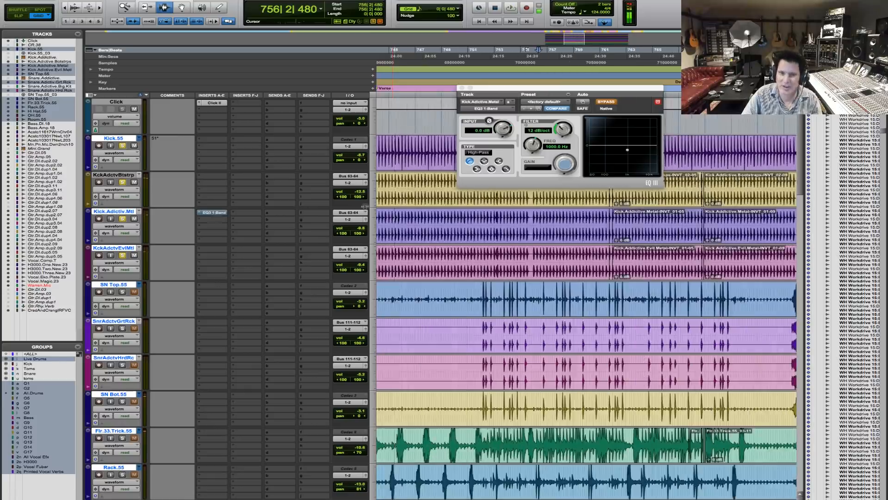
key("t")
key("t")
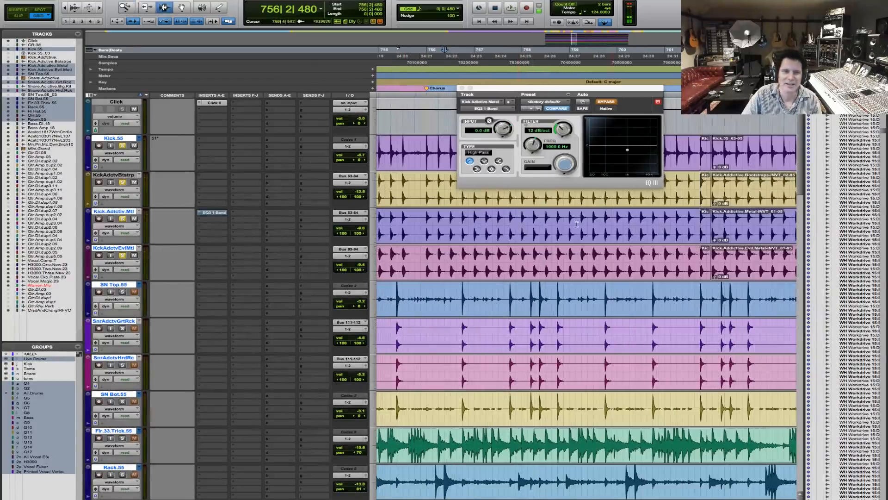
left_click(426, 224)
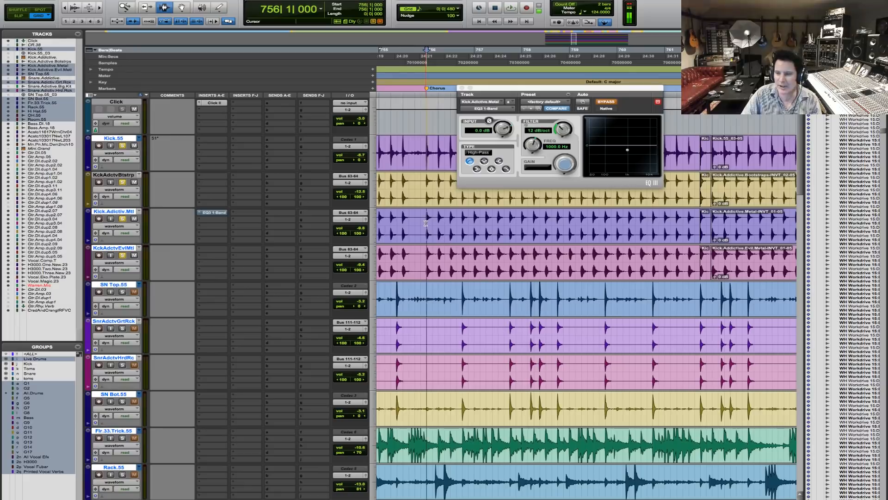
key("space")
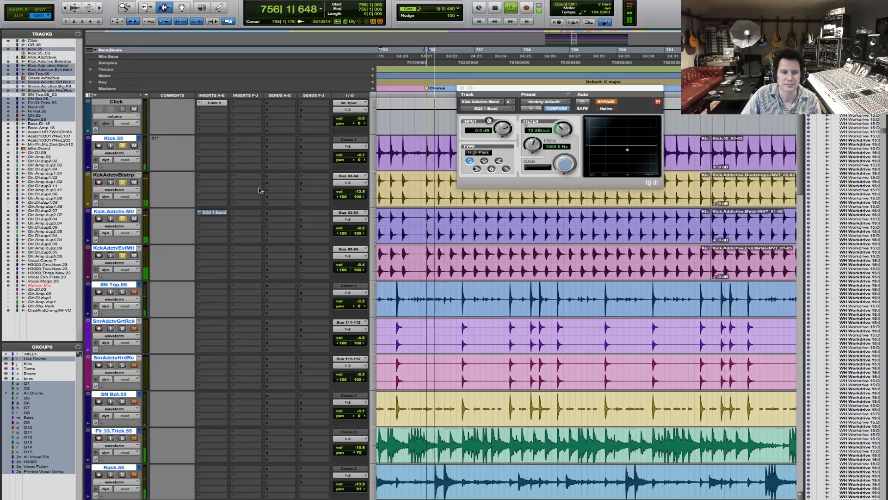
left_click(214, 213, "super")
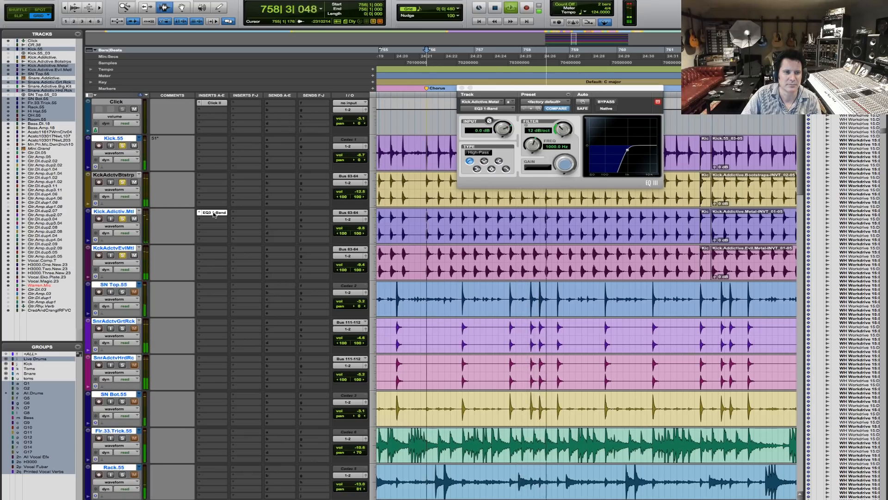
left_click(214, 213, "super")
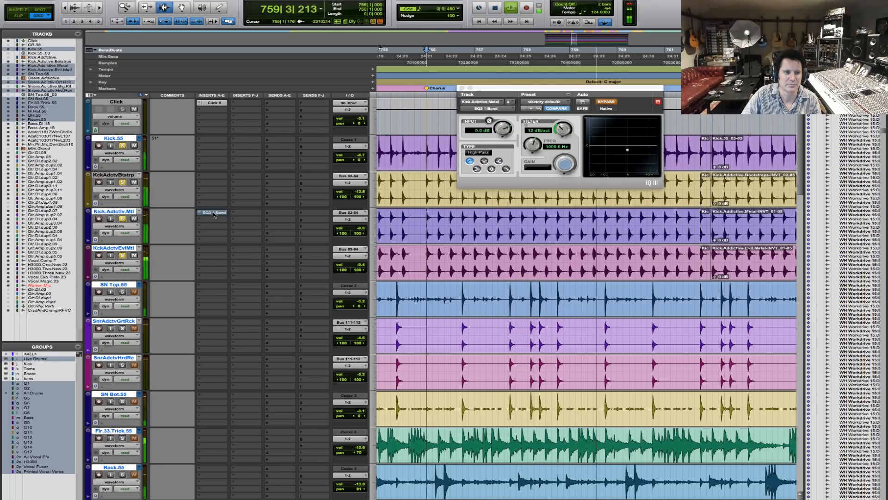
left_click(214, 212, "super")
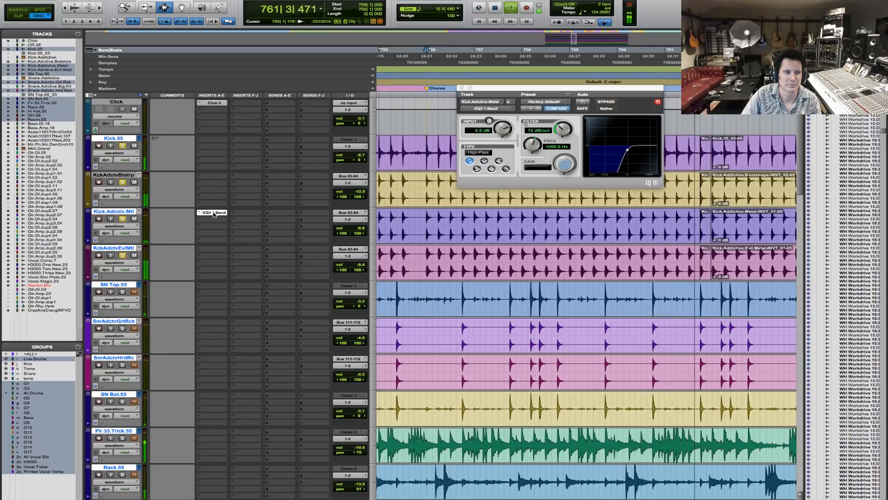
key("space")
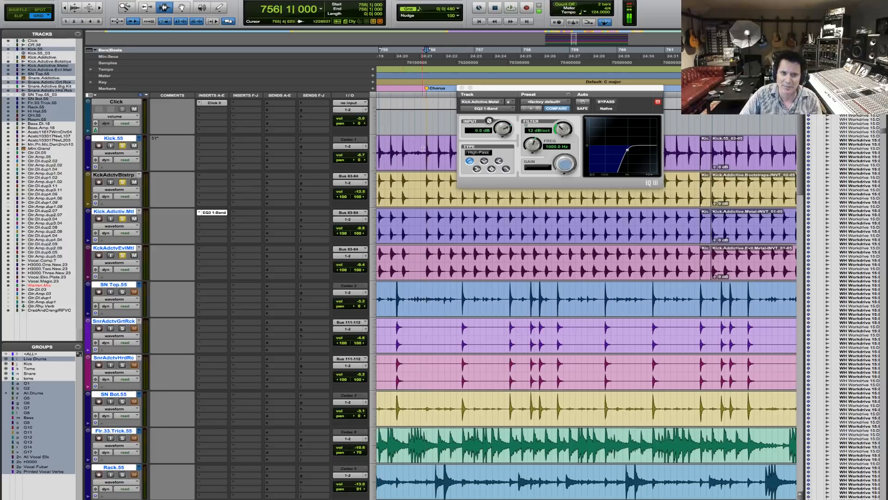
Solo only Kick.55 and insert a mono EQ3 7-Band on the track.
left_click(122, 145, "super")
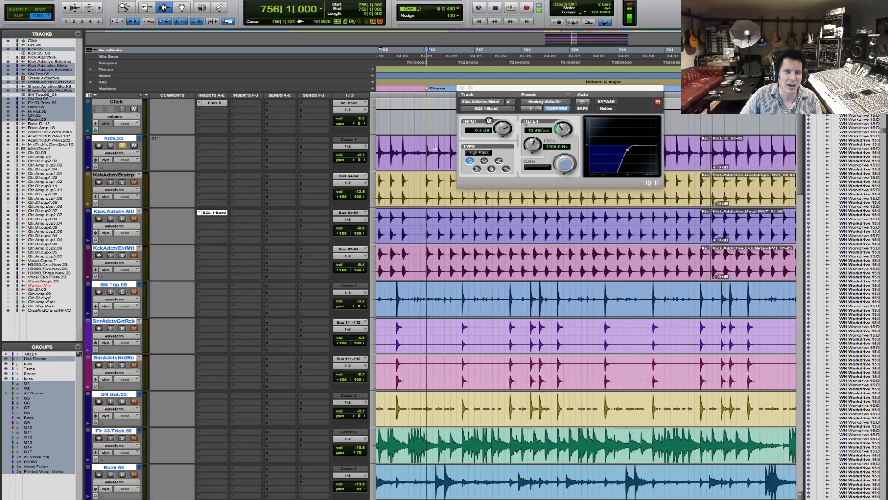
key("space")
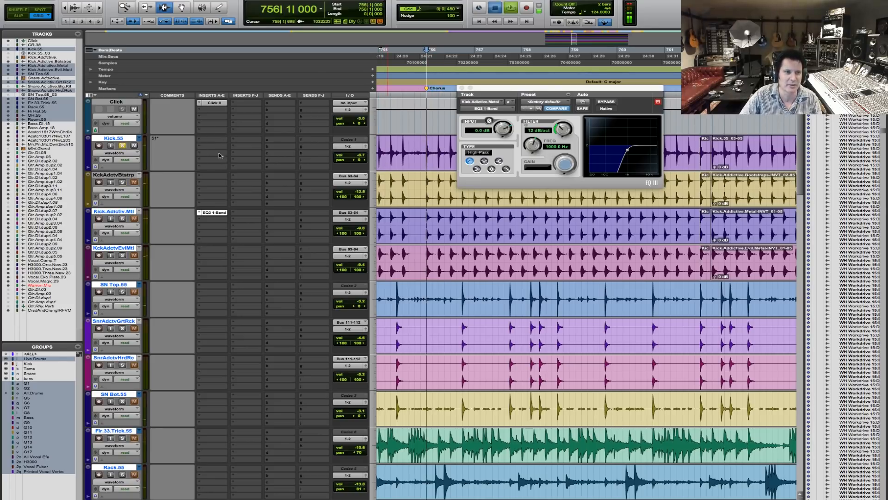
key("space")
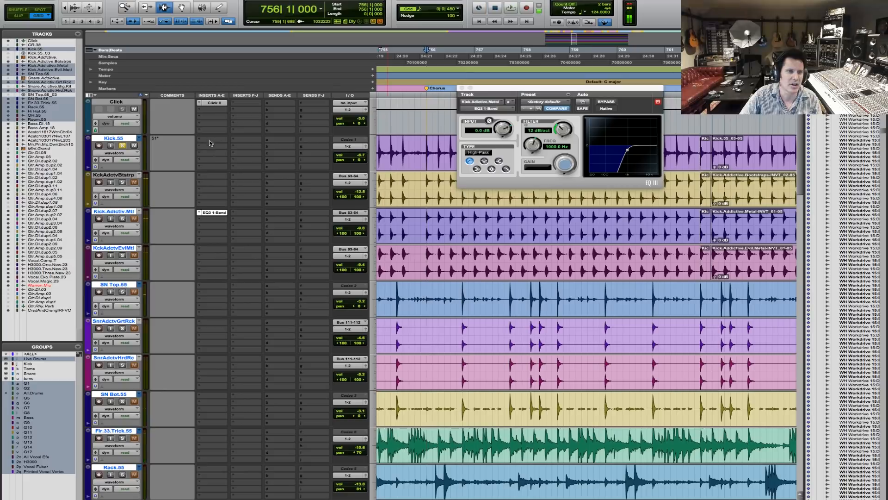
left_click(205, 147)
mouse_move(241, 155)
mouse_move(305, 163)
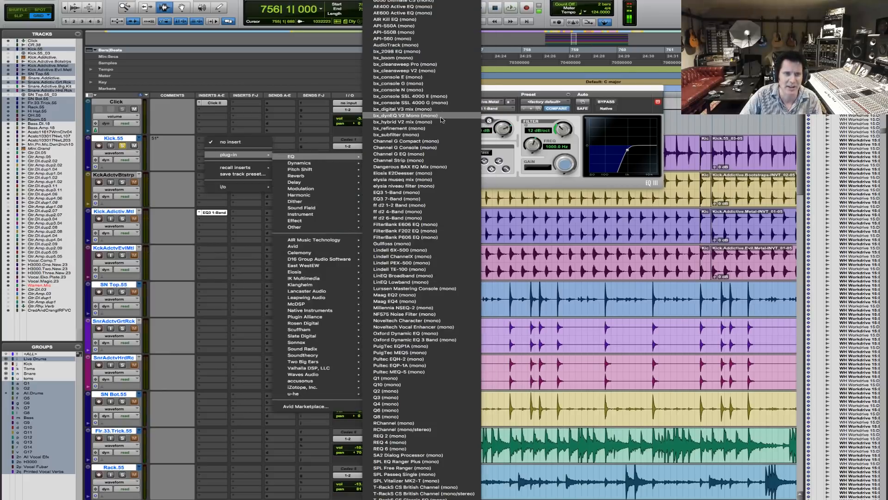
mouse_move(319, 252)
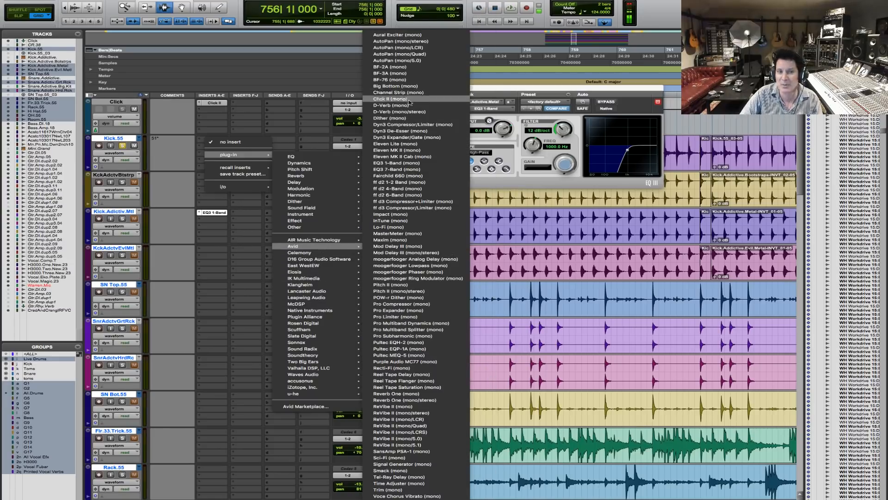
left_click(421, 170)
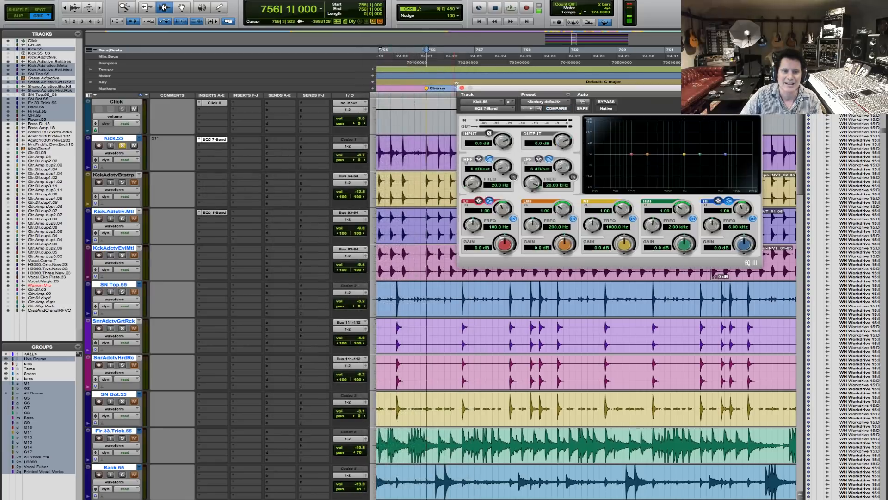
Boost the EQ3 7-Band's LF band on Kick.55 by 5.8 dB at 60.2 Hz while playing the kick.
left_click_drag(507, 245, 498, 252)
key("space")
left_click(498, 251, "alt")
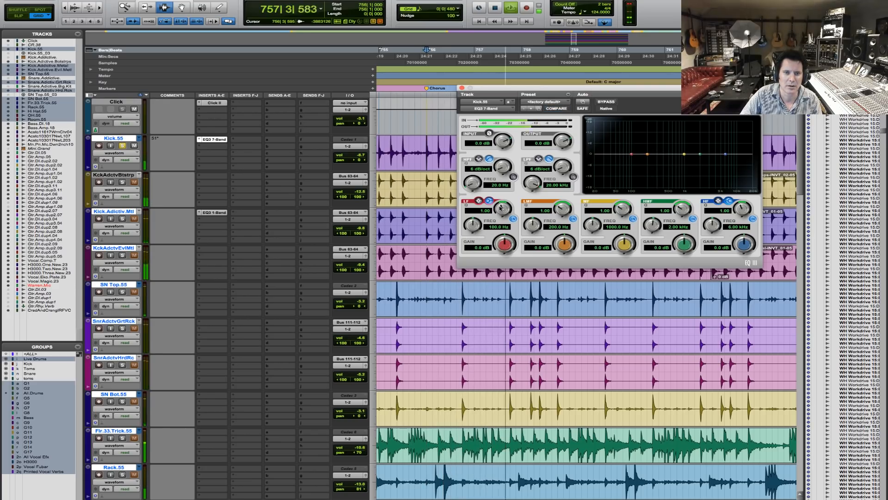
left_click_drag(474, 226, 504, 254)
key("space")
Enable the high-pass filter in Kick.55's EQ3 7-Band at 33.8 Hz and play from bar 756 to audition it.
left_click(512, 177)
key("space")
left_click_drag(472, 184, 474, 178)
key("space")
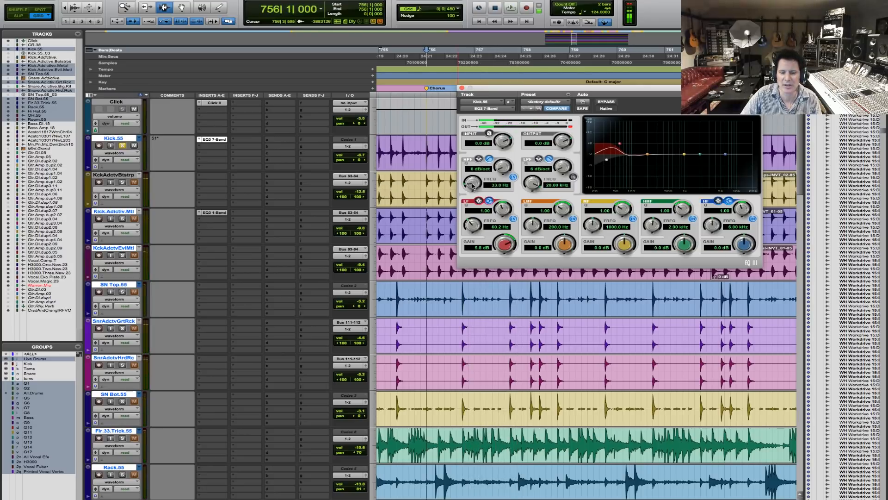
key("space")
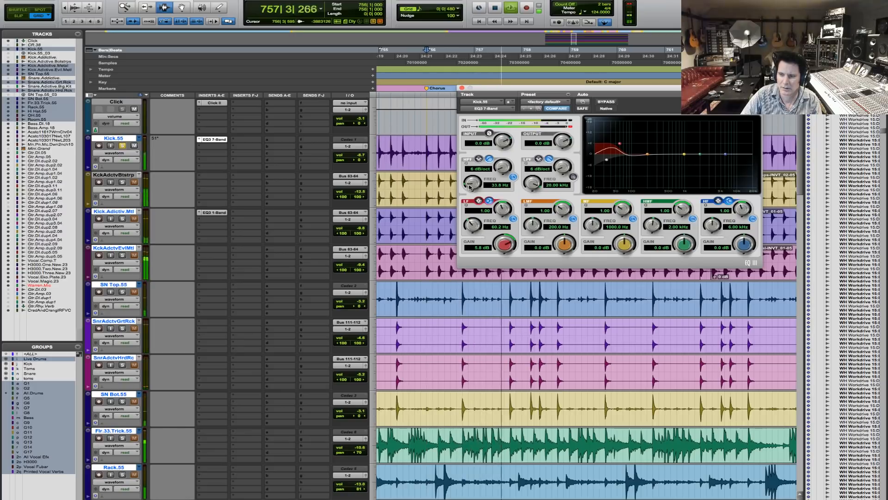
key("space")
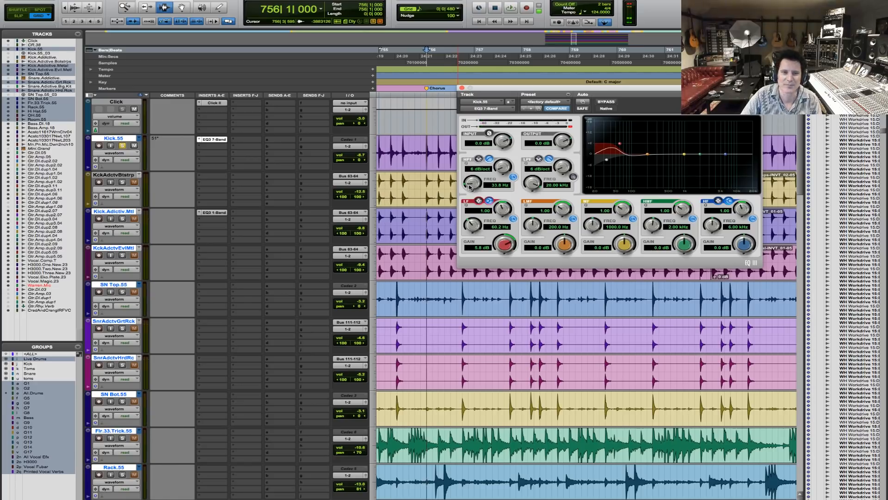
key("space")
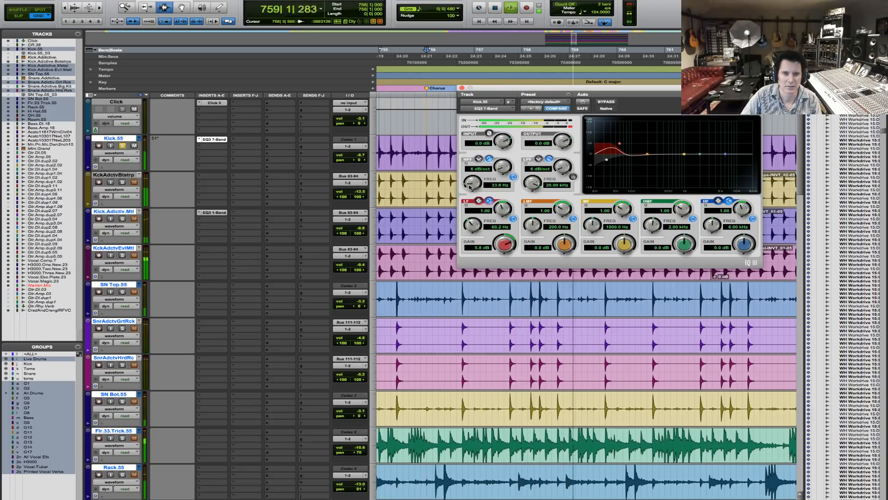
key("space")
Cut the EQ3 7-Band's LMF band on Kick.55 by 3.5 dB at 345.7 Hz and play the result.
left_click_drag(534, 232, 554, 254)
key("space")
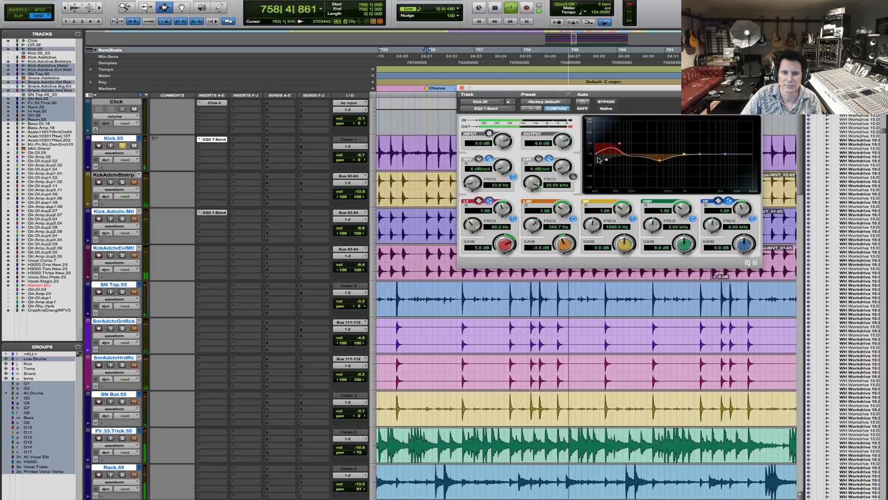
key("space")
Play Kick.55 from bar 756 with the EQ3 7-Band bypassed and with it active to compare.
left_click(607, 102)
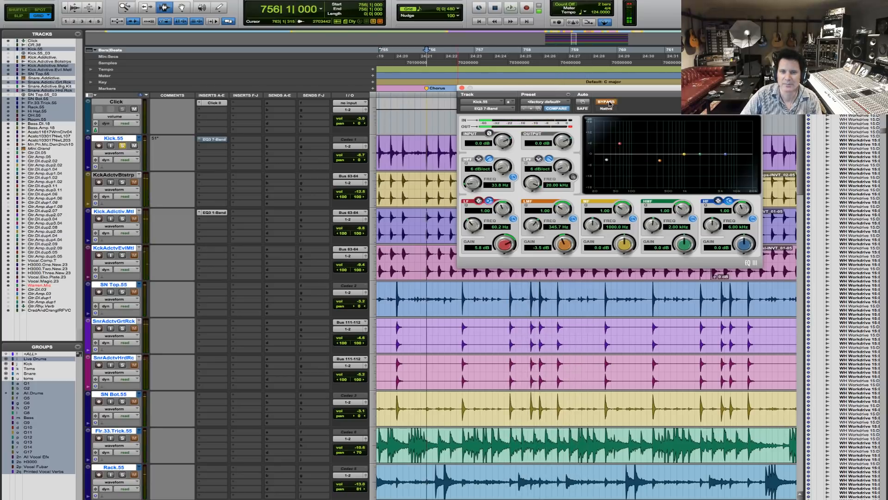
key("space")
left_click(607, 102)
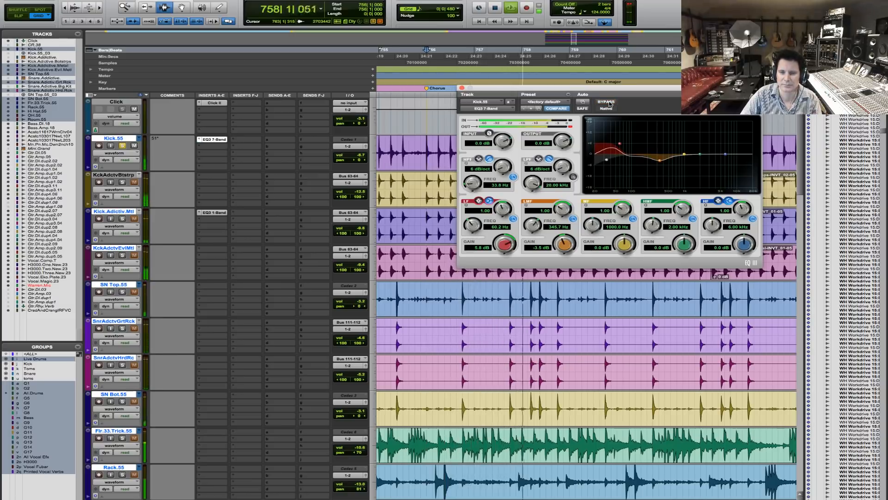
key("space")
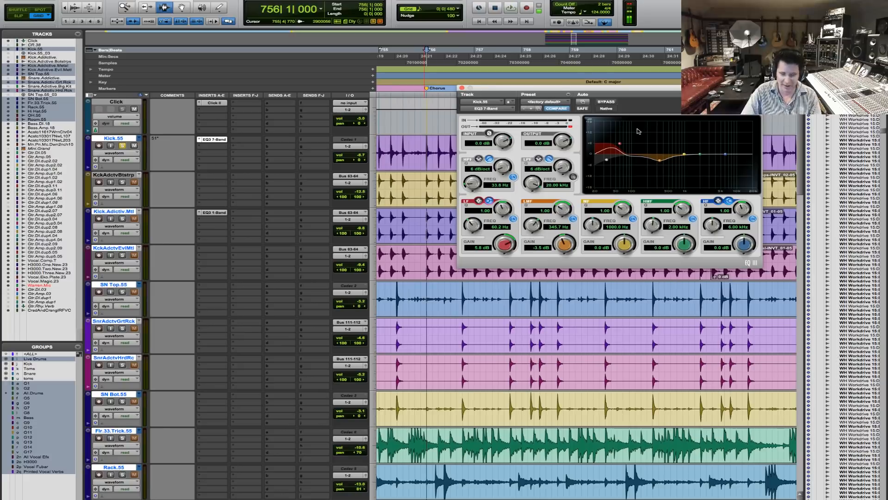
key("space")
key("space")
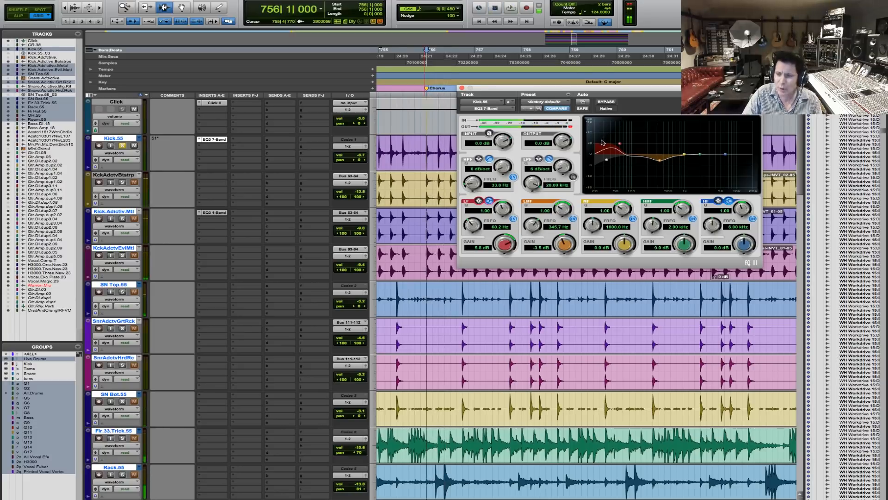
key("space")
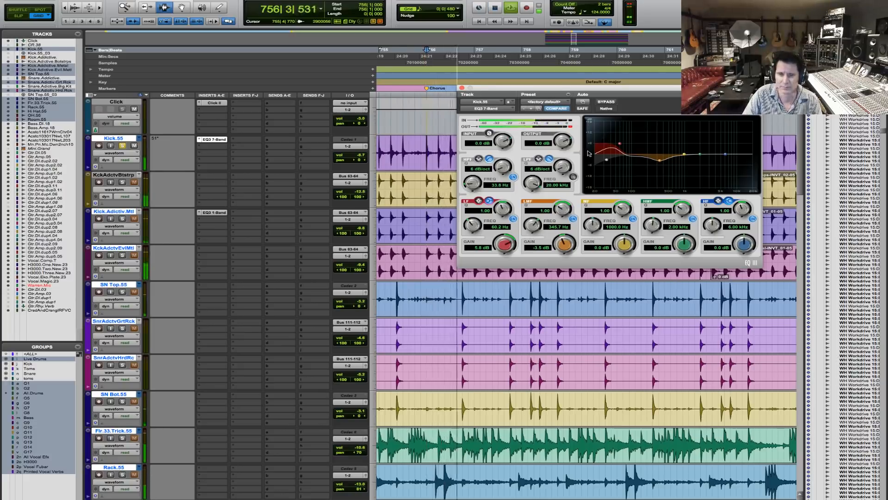
Deepen the LMF cut on Kick.55's EQ3 7-Band to -4.2 dB while playing from bar 756.
key("space")
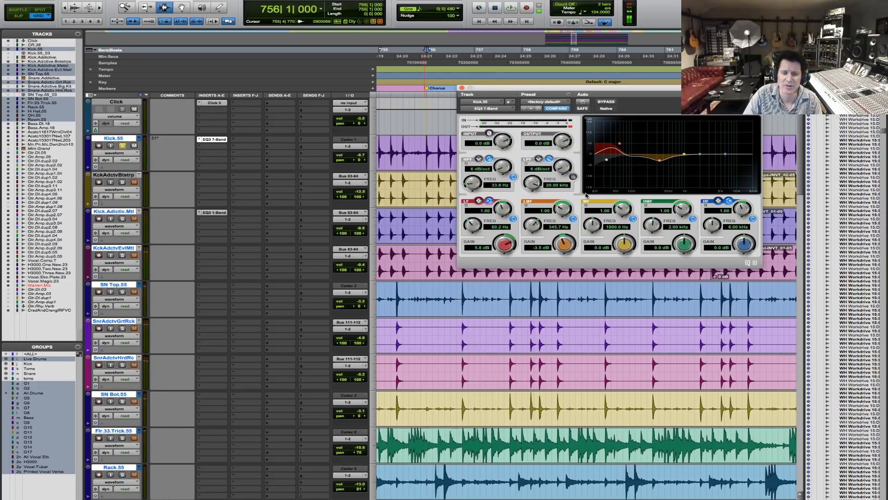
key("space")
left_click_drag(562, 241, 561, 244)
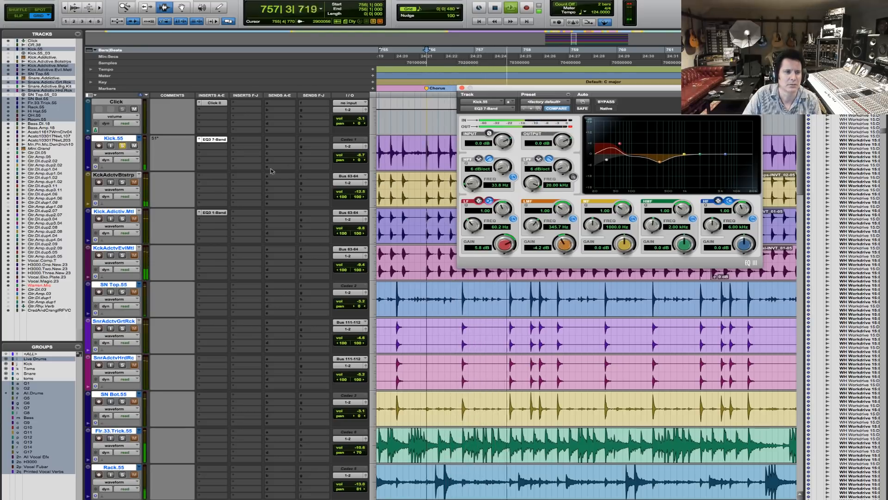
Solo the three Addictive kick sample tracks alongside Kick.55 and audition all four together from bar 756.
left_click(123, 182)
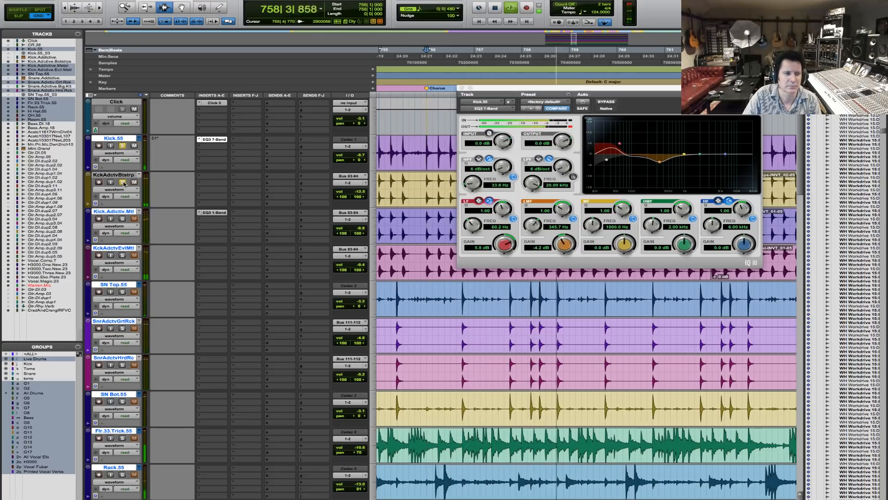
left_click(122, 218)
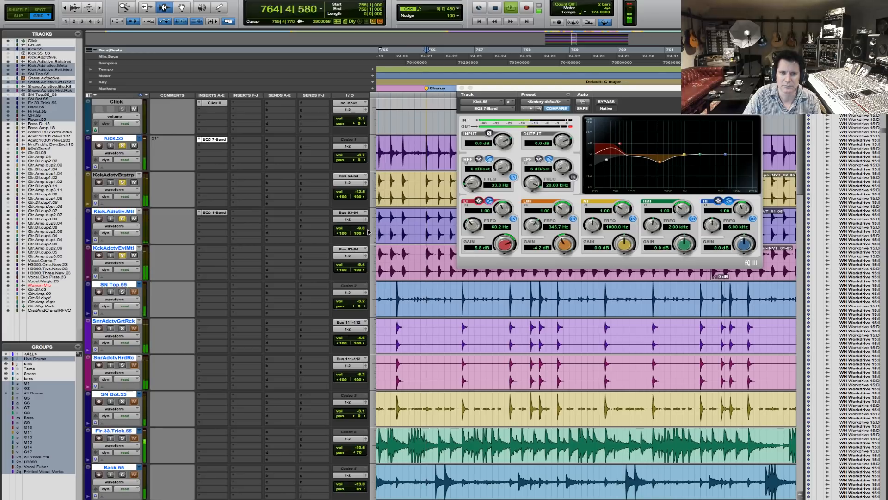
key("space")
key("space")
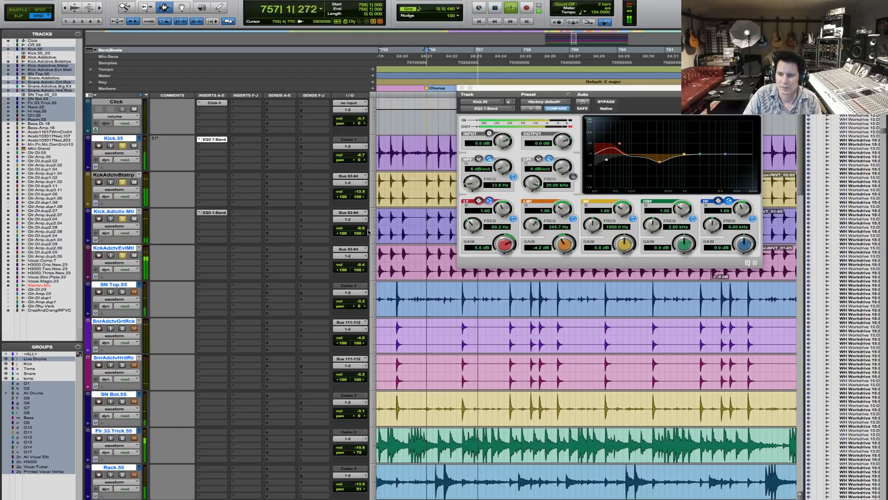
key("space")
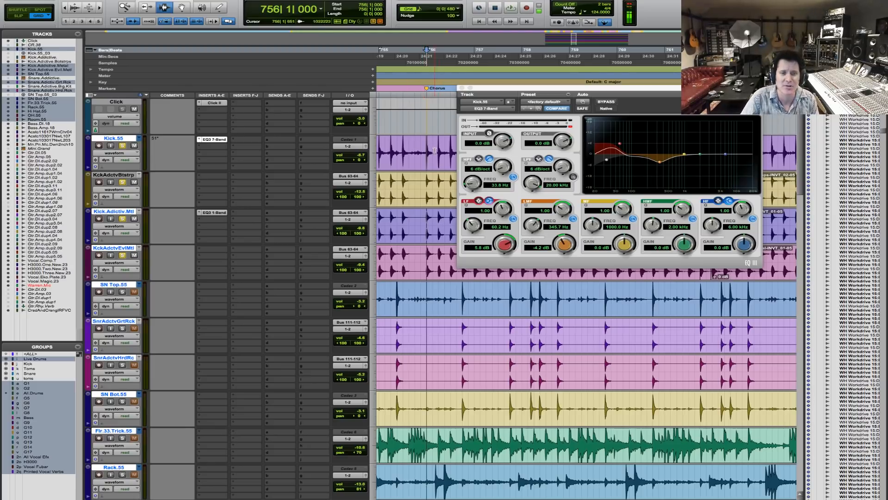
key("space")
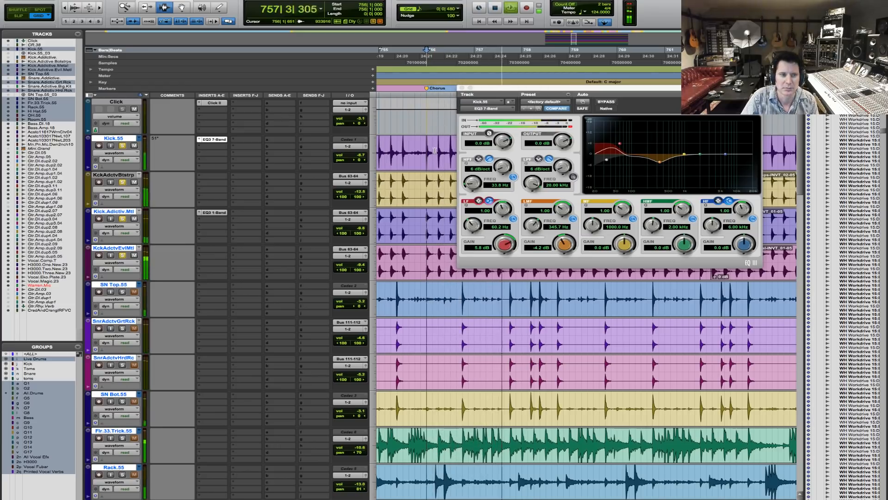
key("space")
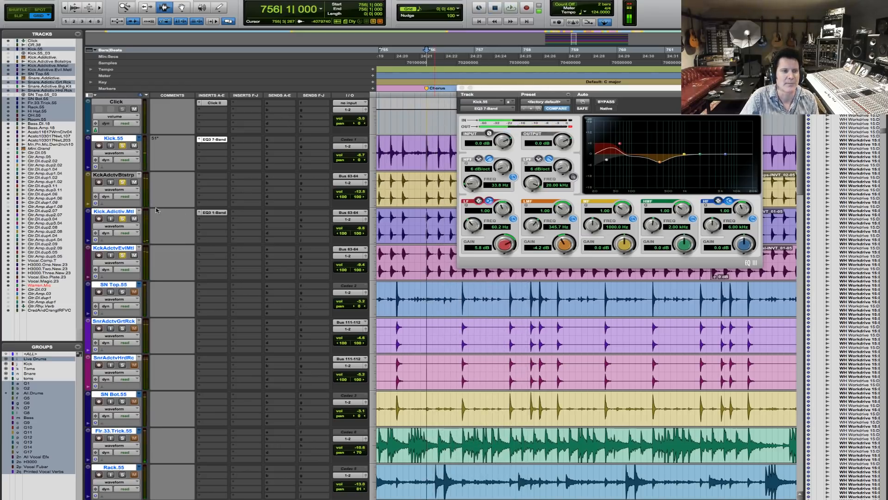
Suspend the track groups and select the four kick tracks from Kick.55 through KckAdctvEvlMtl.
key("super+shift+g")
left_click(415, 163)
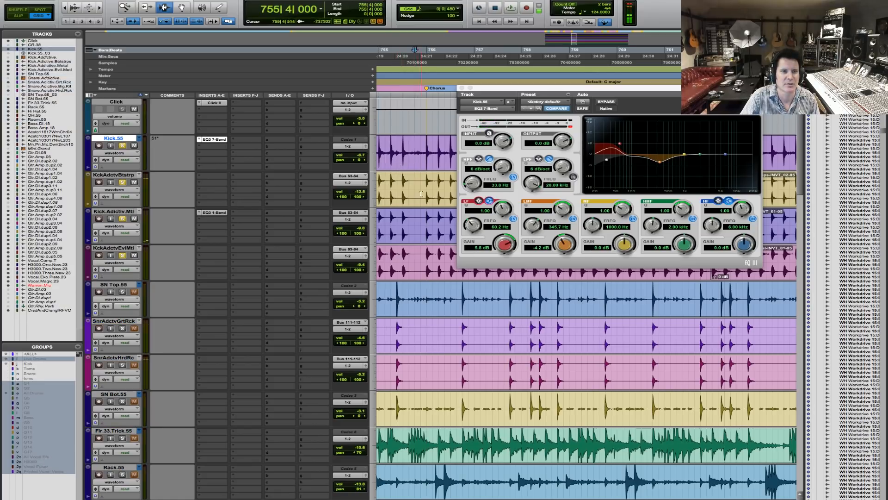
left_click(418, 191, "shift")
left_click(416, 227, "shift")
left_click(416, 257, "shift")
Route the outputs of all four selected kick tracks to Bus 1 (Mono).
left_click(349, 146)
mouse_move(355, 153)
mouse_move(417, 155)
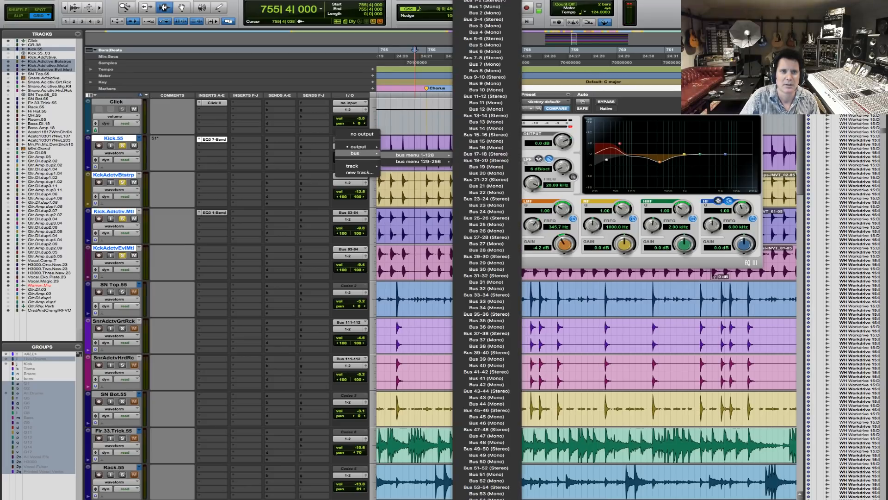
left_click(500, 6, "alt+shift")
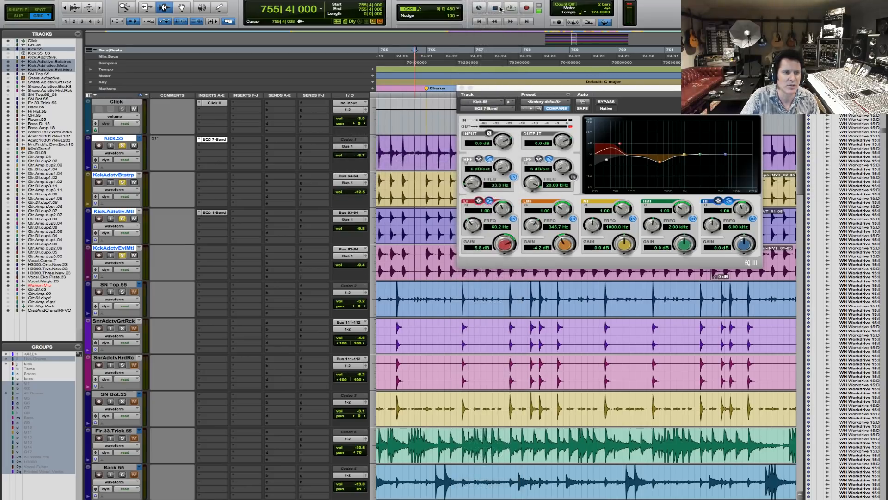
Route the outputs of all four selected kick tracks to Bus 1-2 (Stereo).
left_click(350, 185)
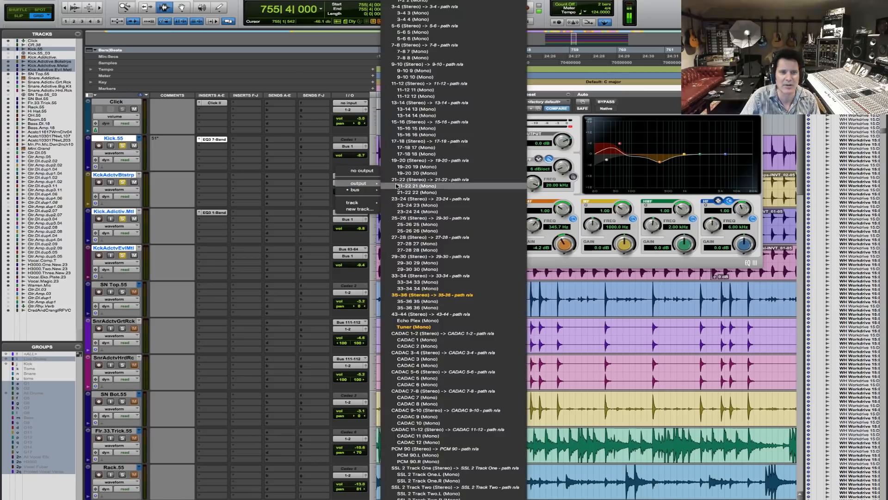
mouse_move(355, 193)
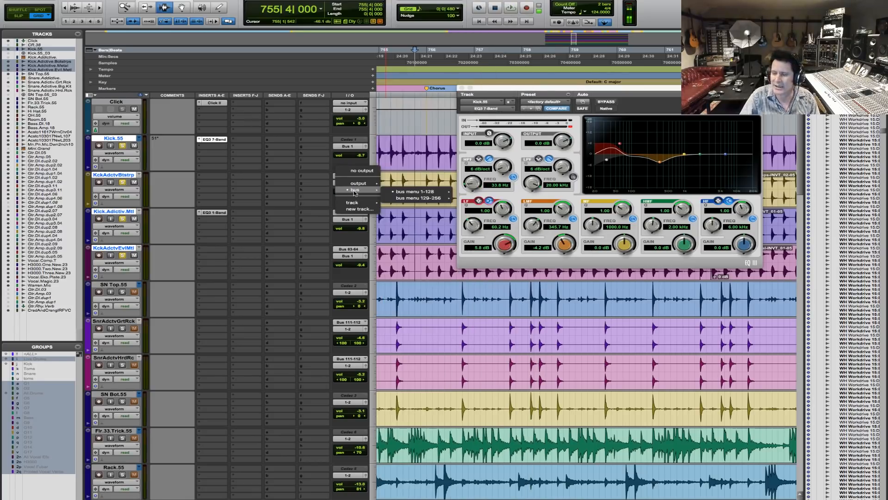
mouse_move(416, 191)
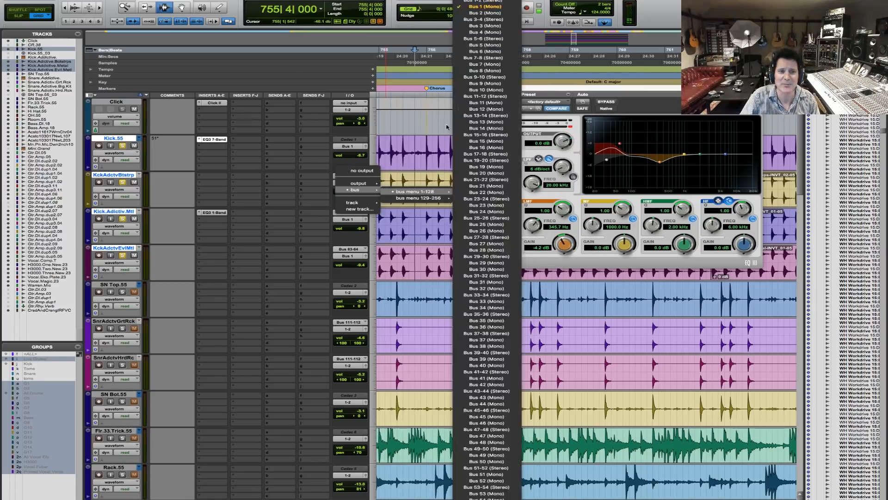
left_click(487, 1, "alt+shift")
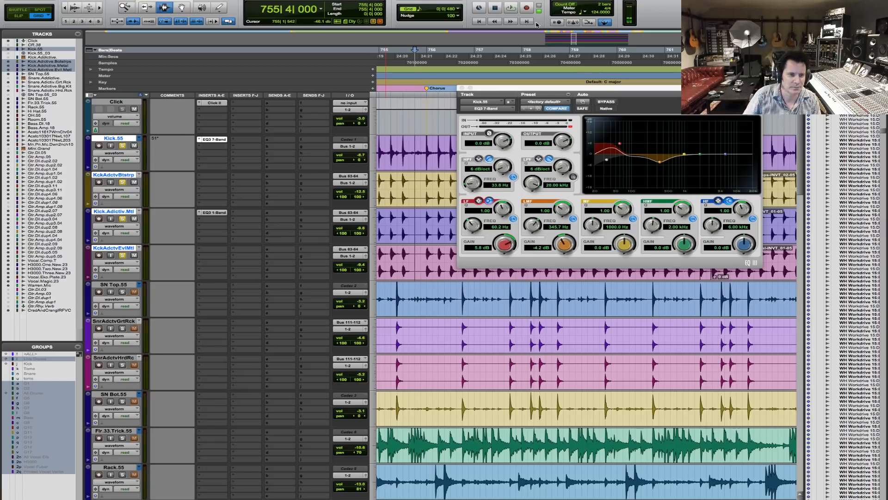
Create a stereo Aux Input track below the kicks, set its input to Bus 1-2 (Stereo) and name it Kick.Bus.
key("ctrl+shift+n")
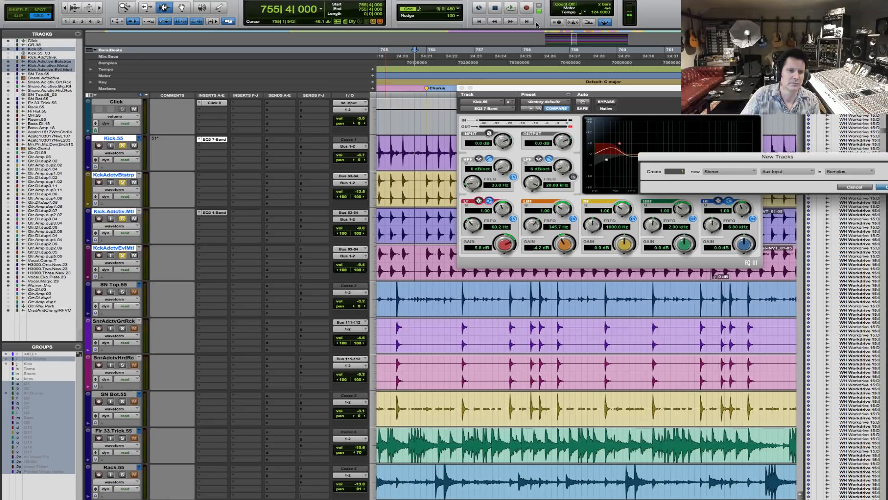
key("Return")
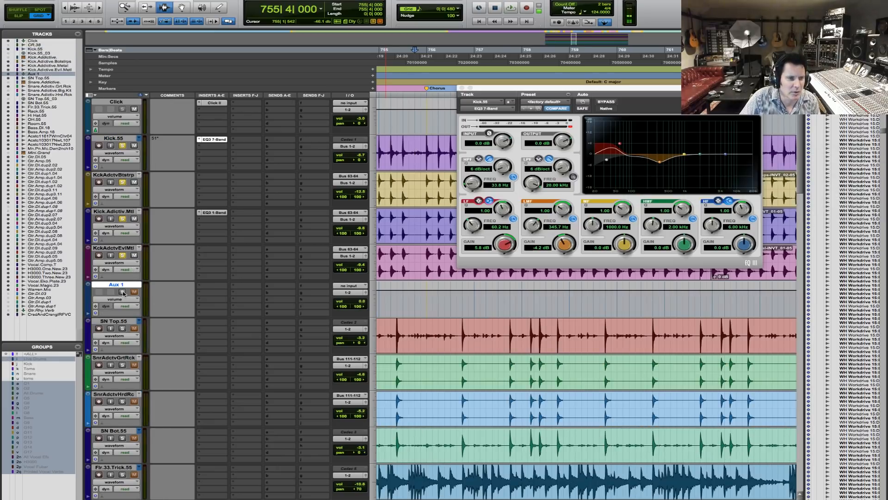
left_click(352, 286)
mouse_move(356, 307)
mouse_move(413, 309)
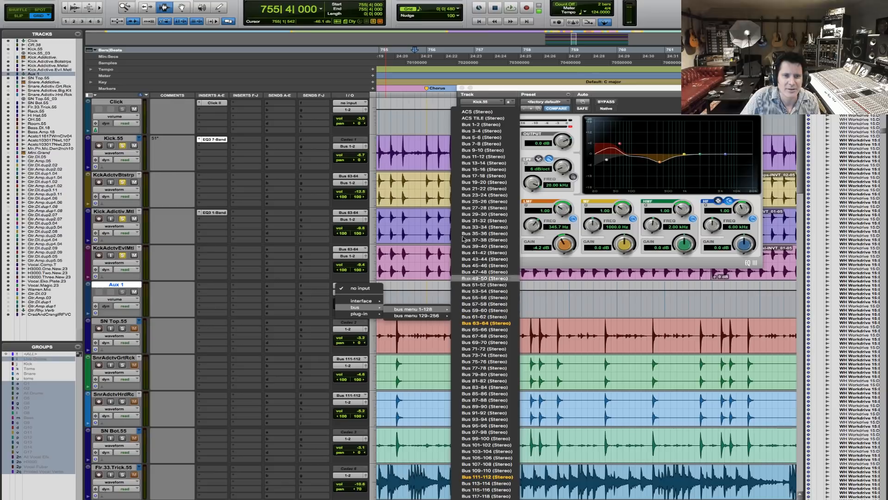
left_click(488, 125)
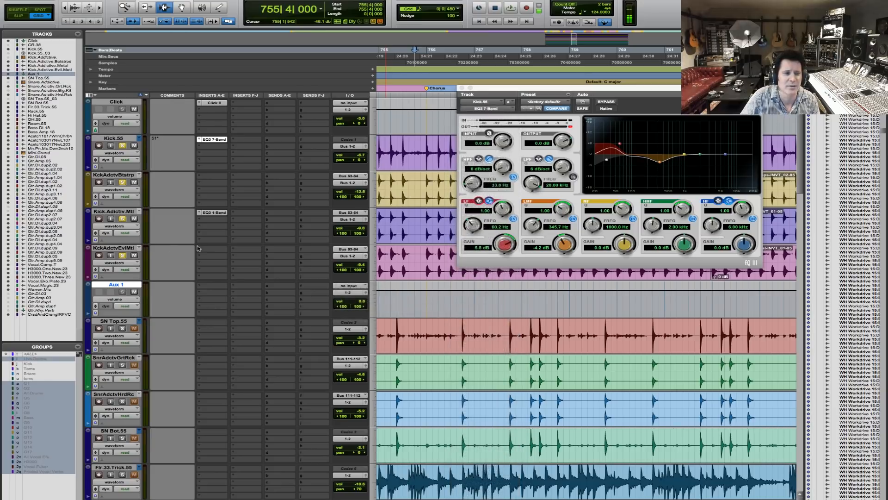
double_click(113, 285)
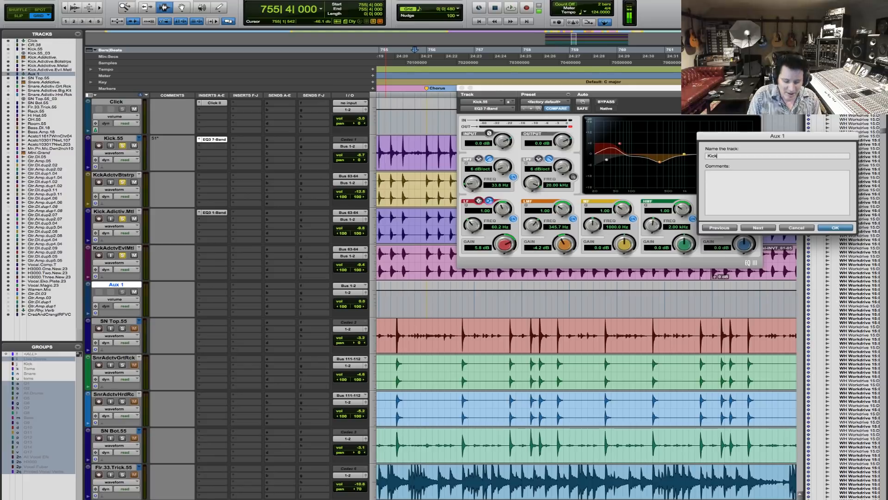
key("Return")
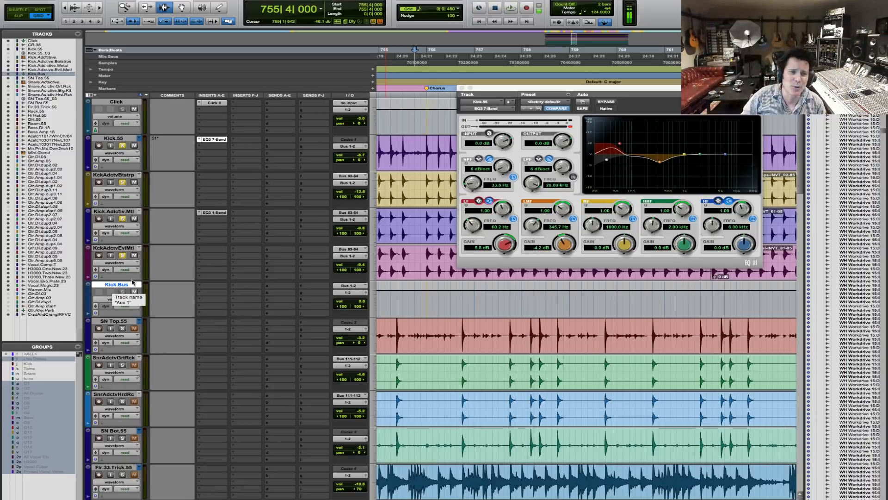
Play the four soloed kick tracks through Kick.Bus from bar 756 to audition the combined kick.
left_click(429, 155)
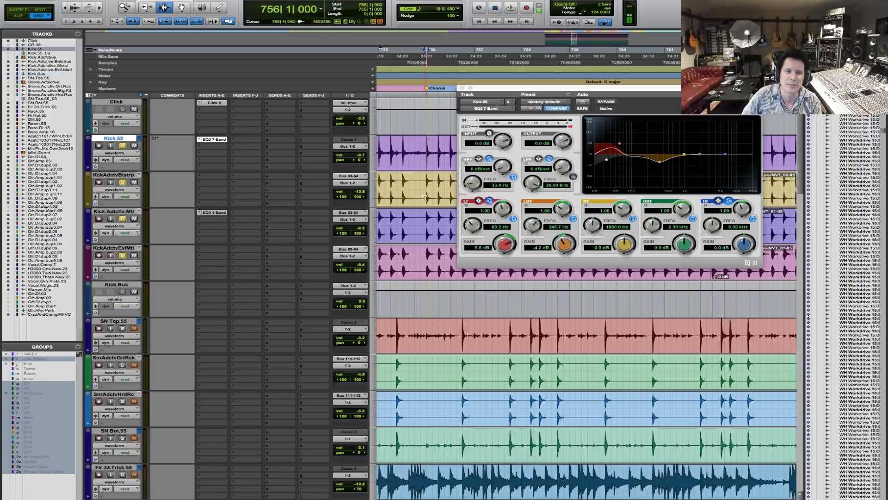
key("space")
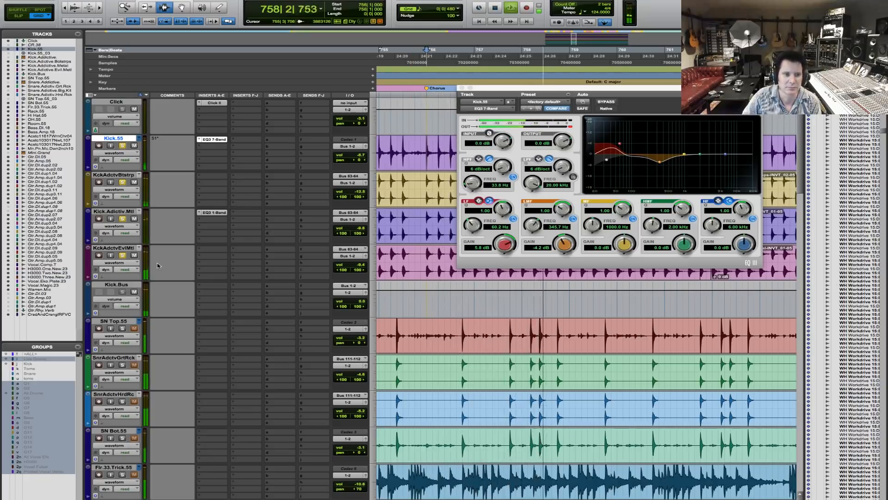
key("space")
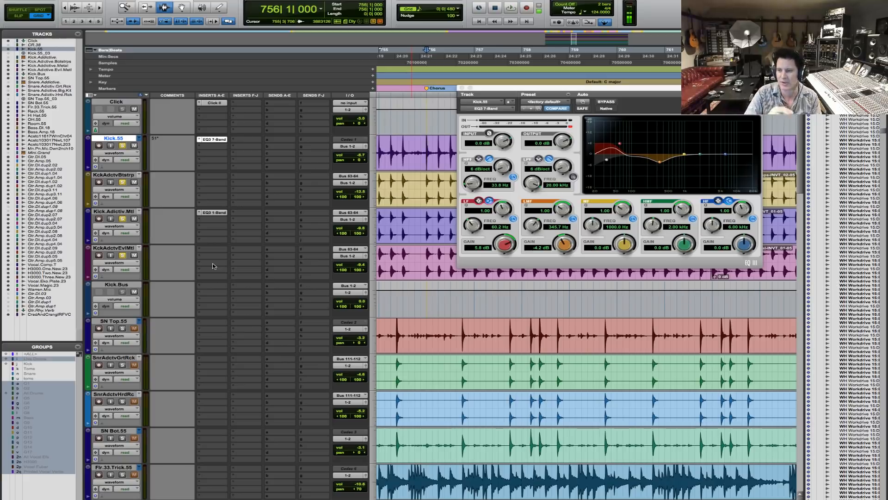
key("space")
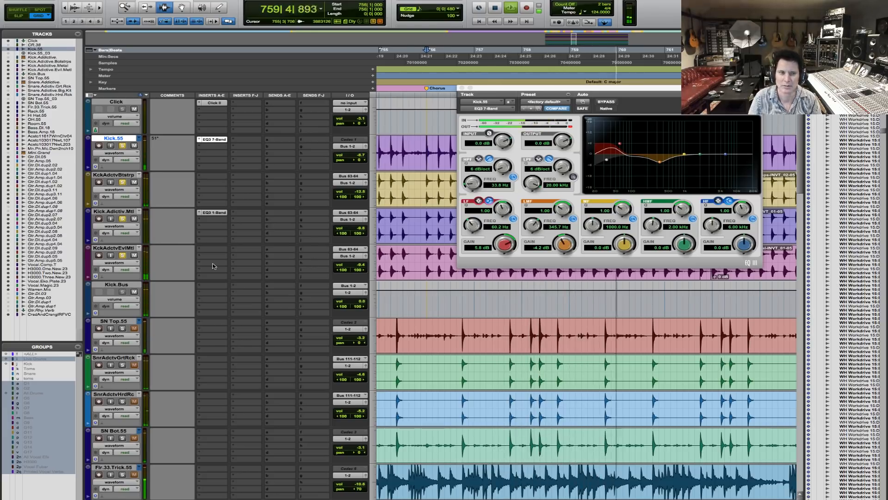
key("space")
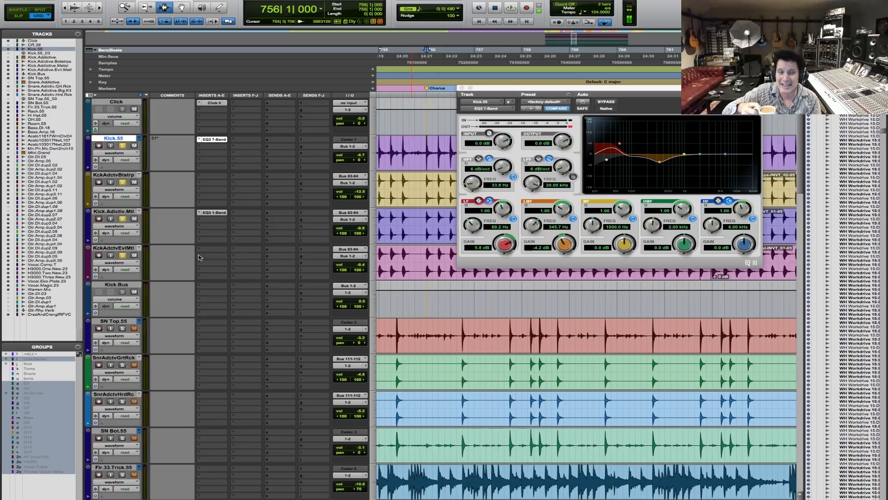
key("space")
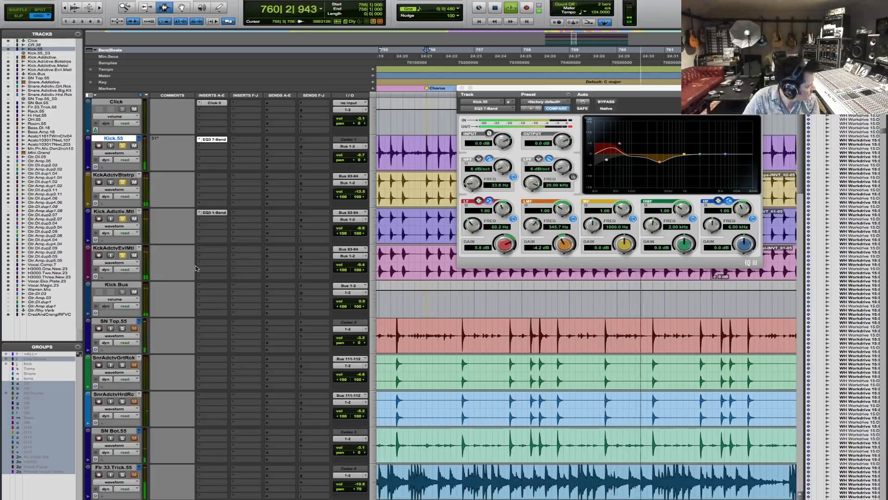
key("space")
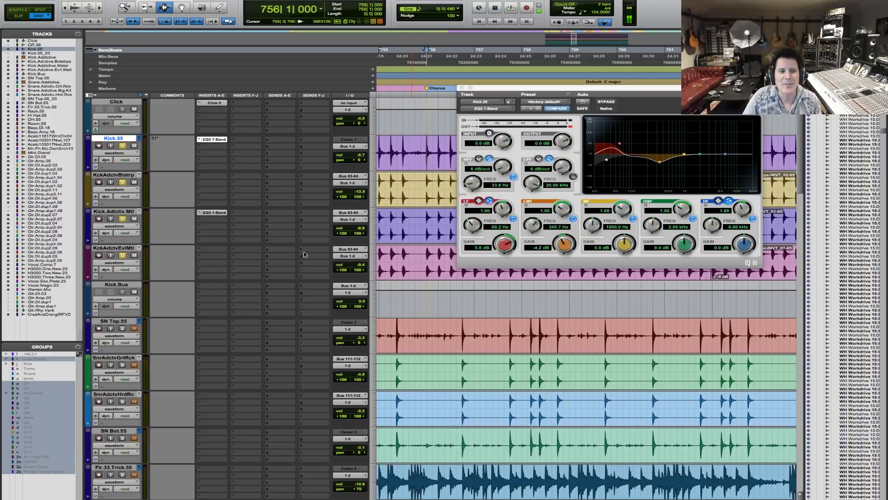
Insert Avid's multichannel EQ3 7-Band (stereo) plug-in in the first insert slot of Kick.Bus.
left_click(210, 289)
mouse_move(250, 300)
mouse_move(323, 241)
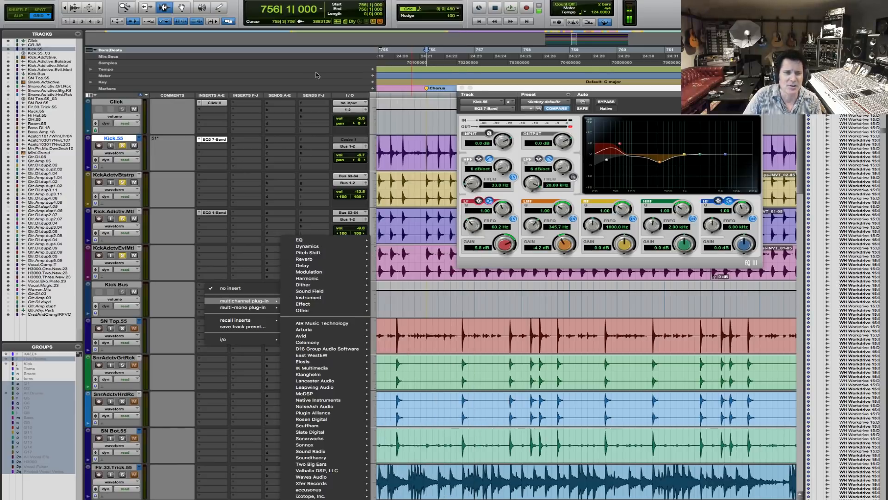
mouse_move(331, 336)
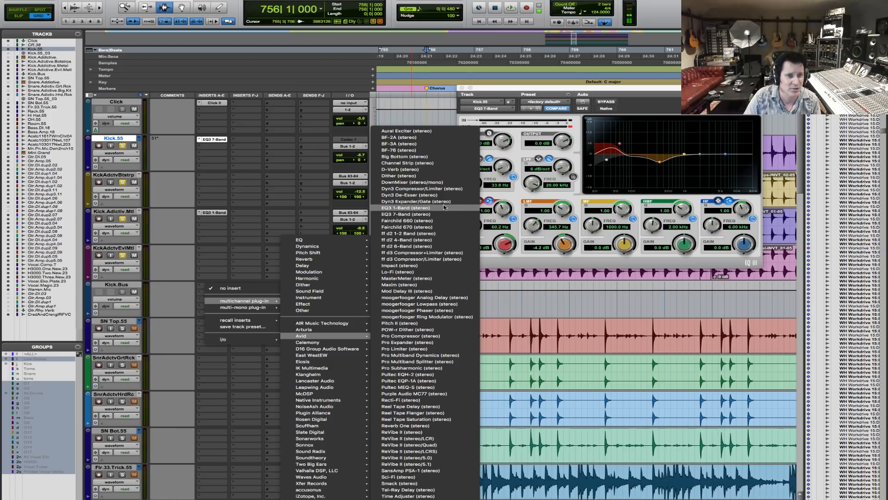
left_click(444, 214)
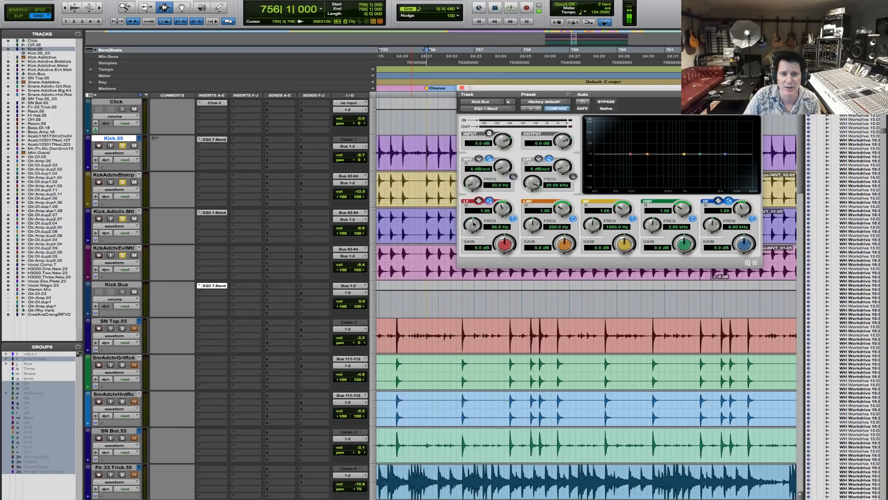
While playing, boost Kick.Bus's LF band by 2.1 dB at 62.2 Hz and enable its high-pass filter at 24.3 Hz, 12 dB/oct.
key("space")
left_click_drag(471, 233, 505, 240)
left_click(513, 178)
left_click_drag(472, 184, 473, 179)
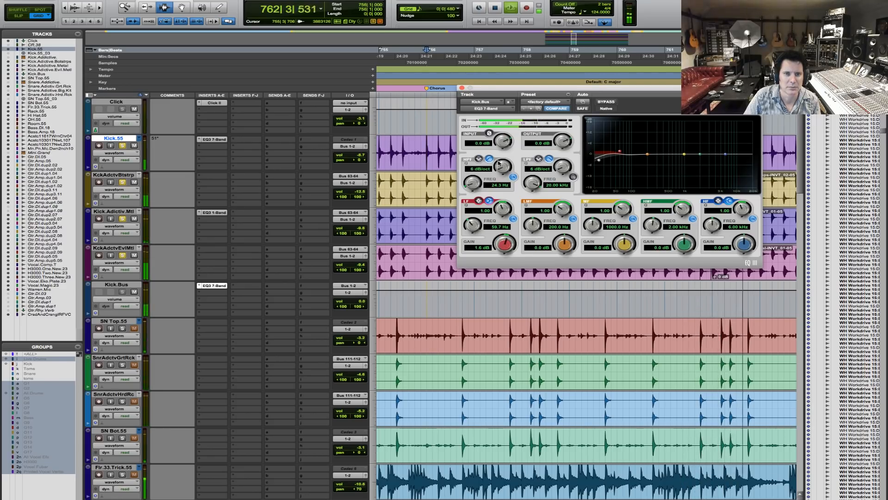
left_click_drag(501, 169, 500, 166)
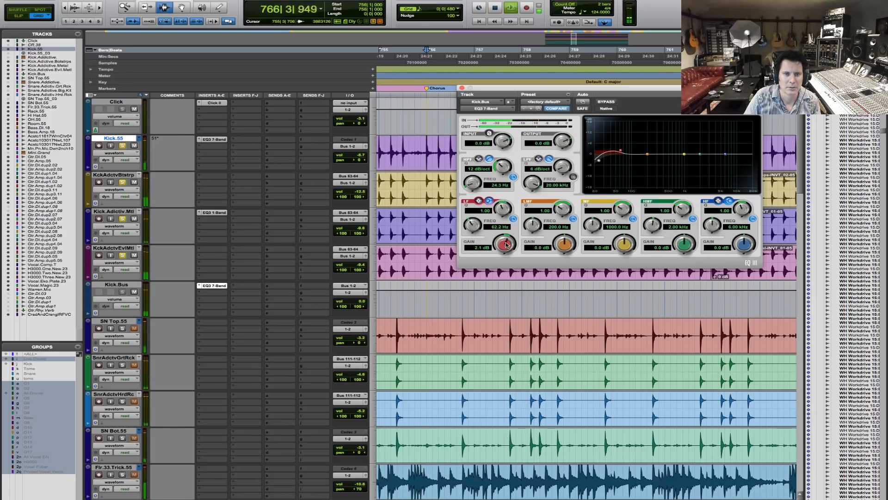
key("space")
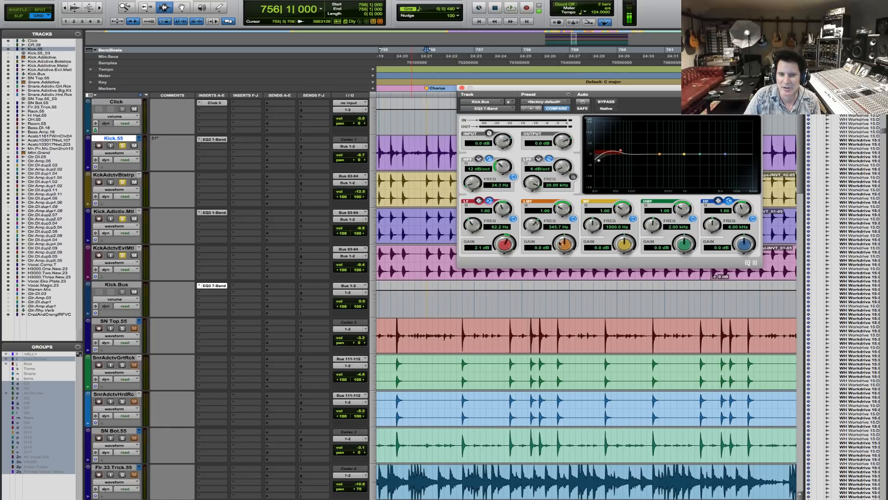
Cut the LMF band on Kick.Bus's EQ3 7-Band by 3.7 dB at 345.7 Hz during playback.
key("space")
left_click_drag(564, 244, 558, 257)
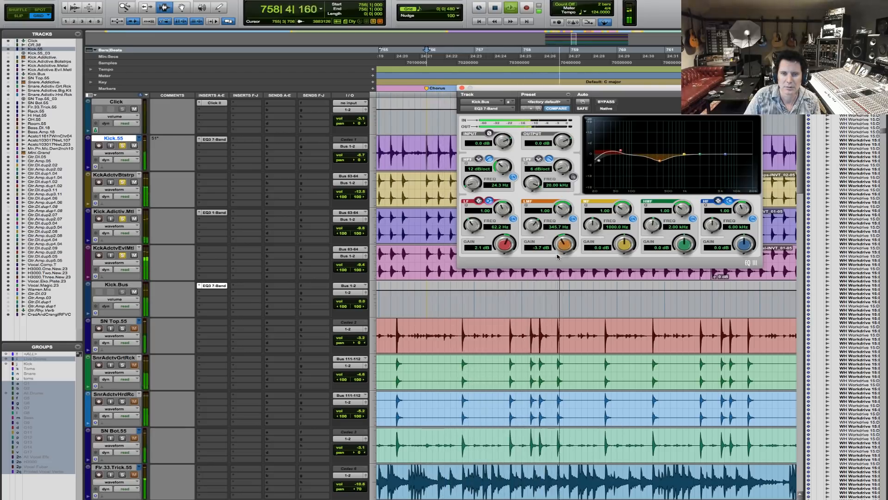
Play the kicks from bar 756 while bypassing and re-enabling Kick.Bus's EQ3 7-Band to compare the sound.
key("space")
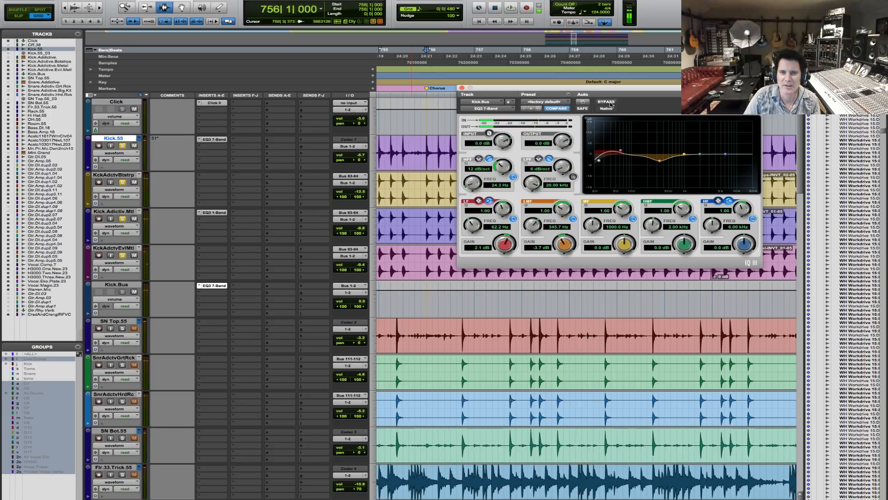
key("space")
left_click(607, 102)
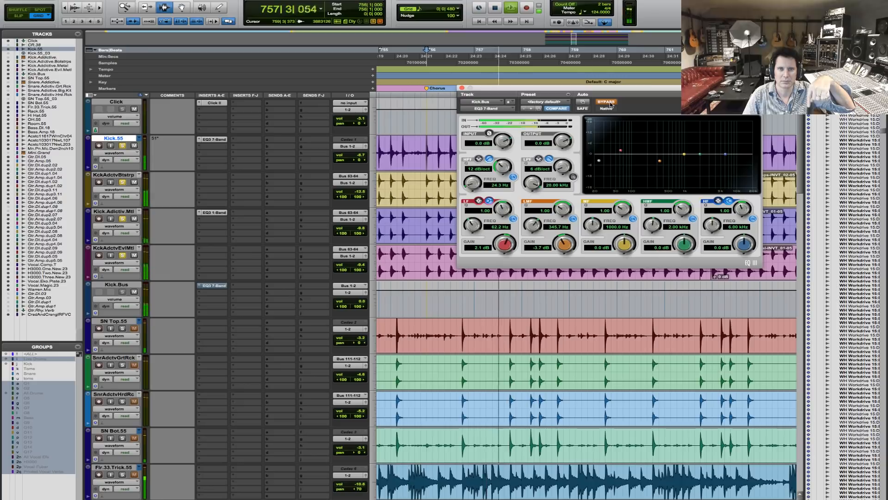
left_click(606, 102)
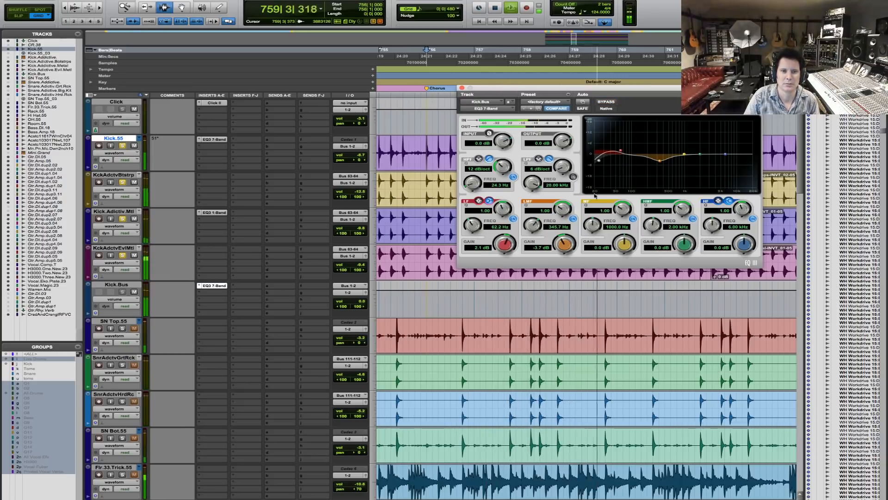
key("space")
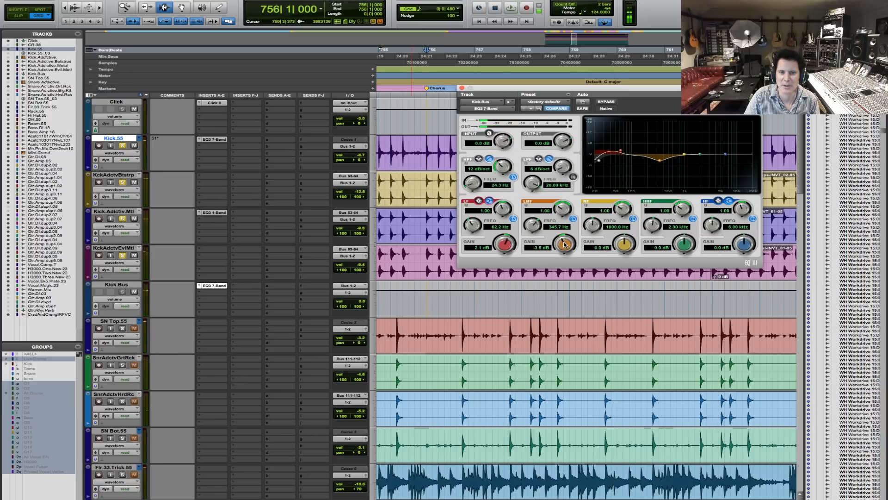
Set the LMF gain on Kick.Bus's EQ3 7-Band to -2.9 dB during playback and close the plug-in window.
key("space")
scroll(564, 244, "up", 1)
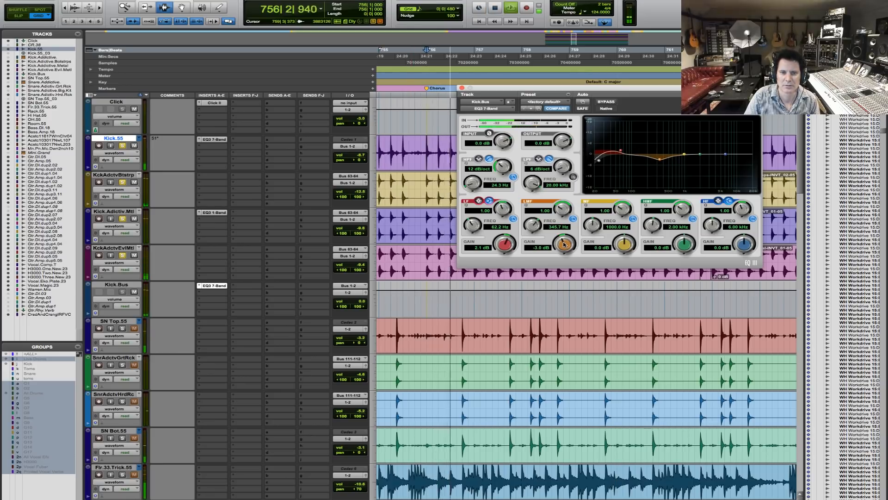
key("space")
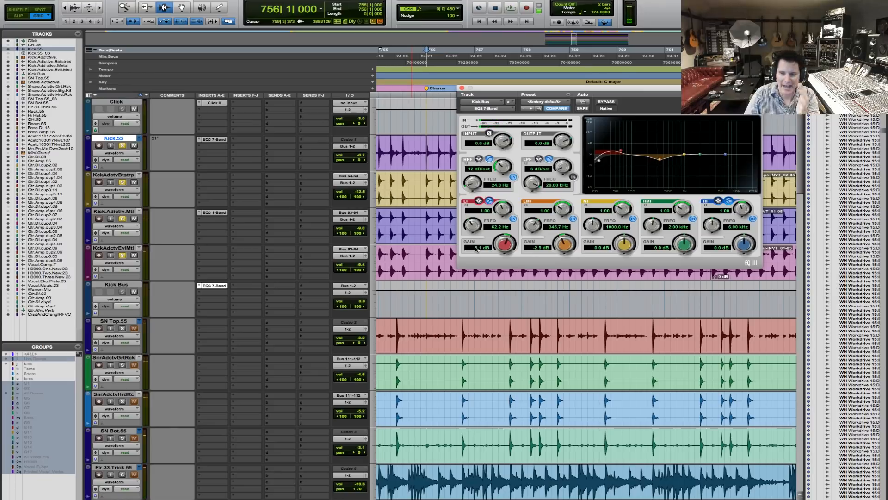
left_click(425, 162)
left_click(426, 184)
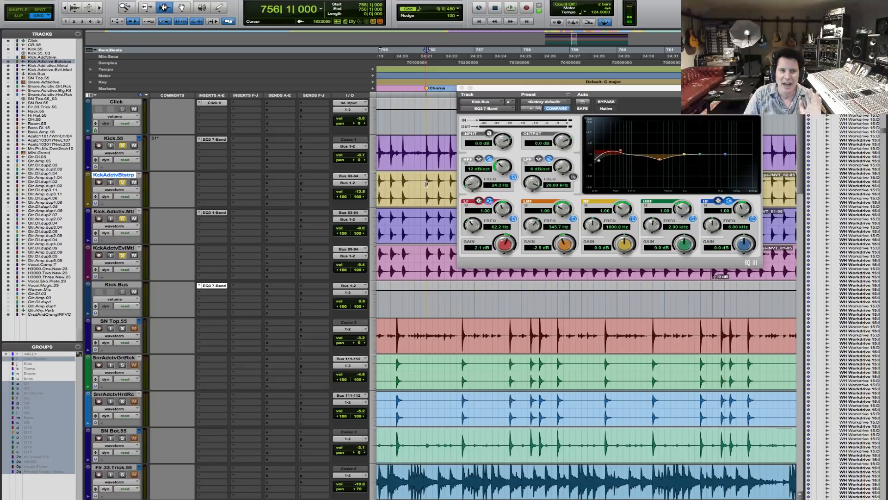
left_click(462, 88)
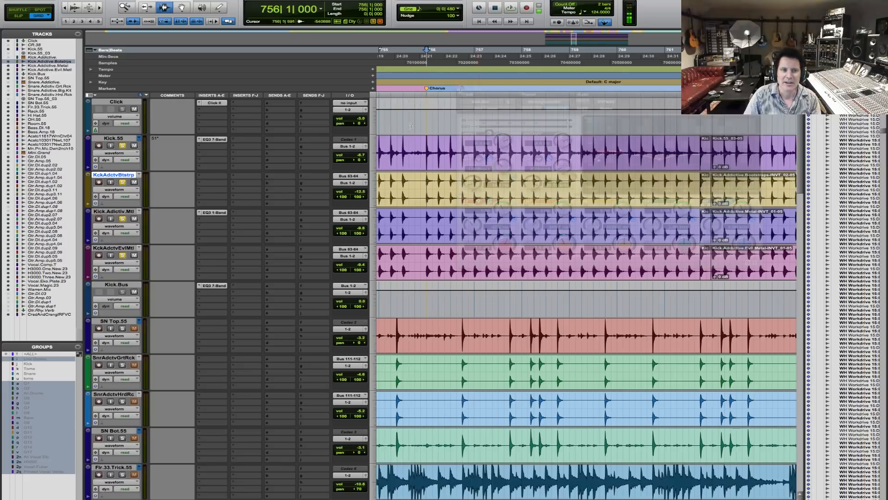
Solo only the Kick.Adictiv.Mtl sample track and play it from bar 756.
left_click(134, 212)
left_click(122, 219, "super")
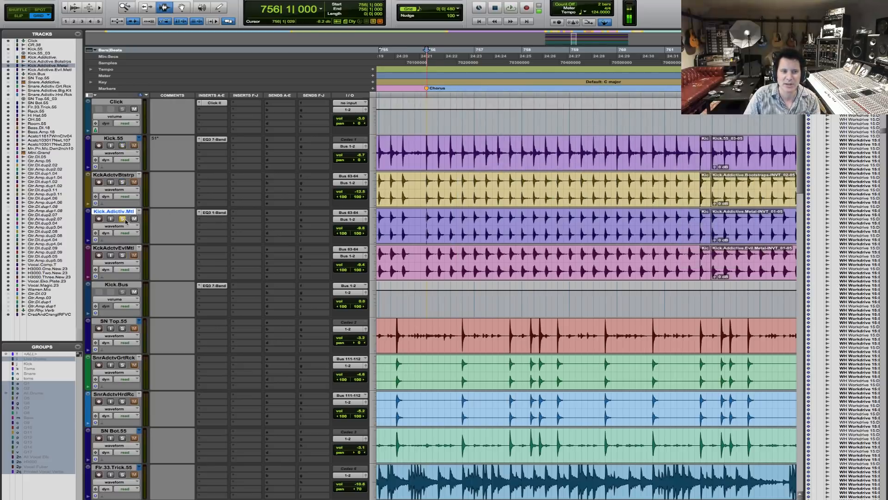
key("space")
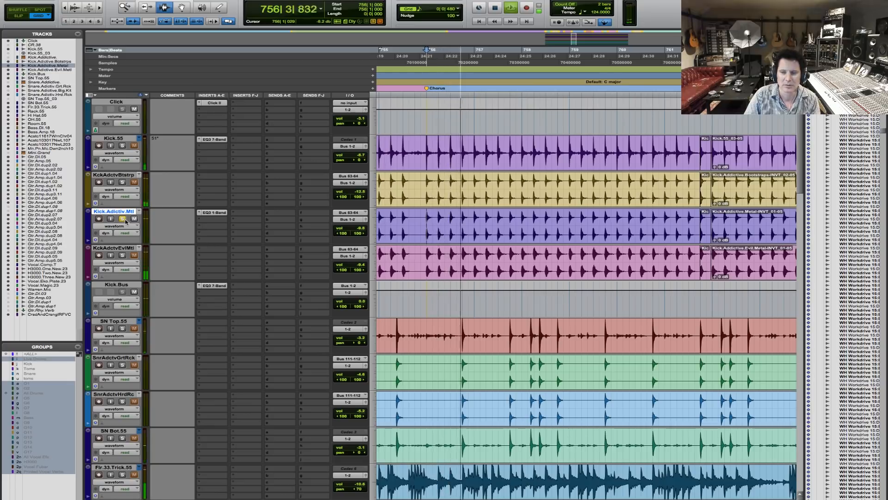
key("space")
Switch the solo from Kick.Adictiv.Mtl to KckAdctvBtstrp and play that sample from bar 756.
left_click(124, 219)
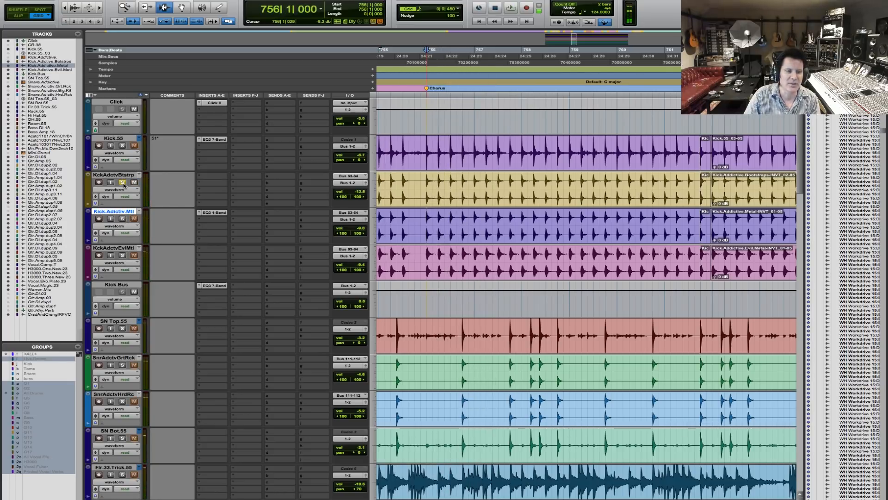
key("space")
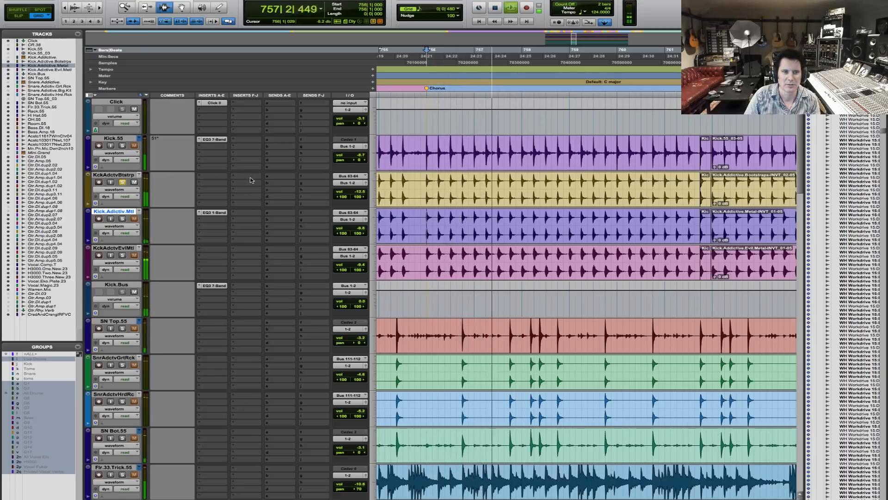
key("space")
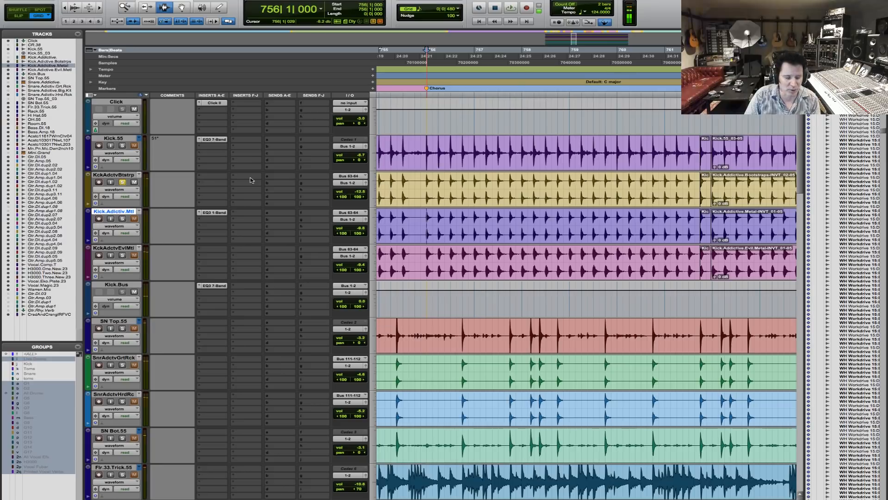
Add a send to stereo Bus 3-4 in the first F-J send slot of KckAdctvBtstrp.
left_click(317, 182)
mouse_move(330, 199)
mouse_move(414, 199)
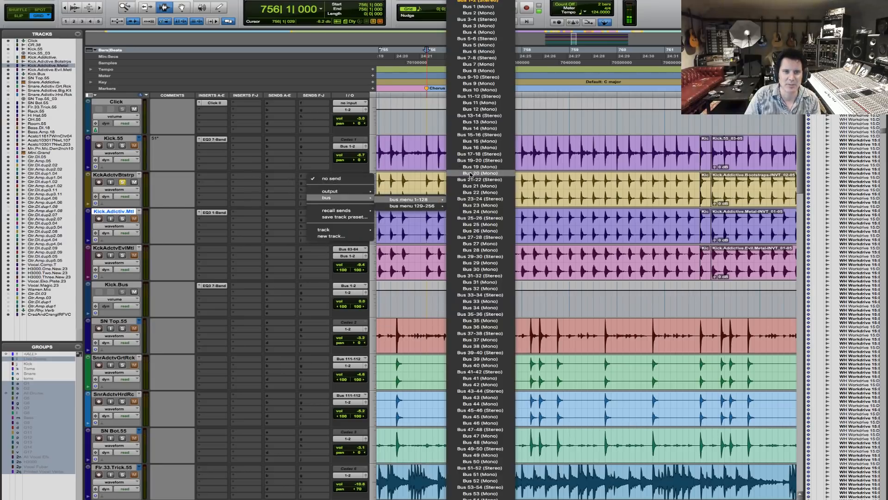
left_click(498, 21)
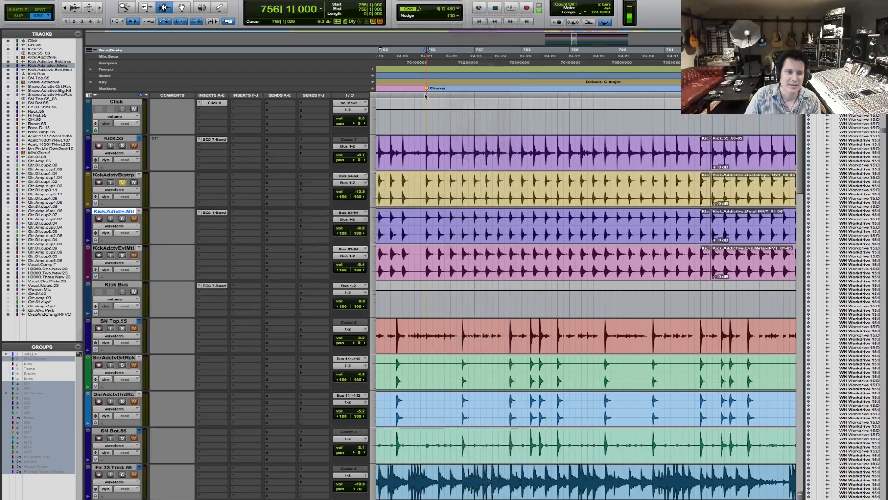
Create a new stereo Aux Input track below Kick.Bus and name it Kick.Reverb.
left_click(239, 296)
key("ctrl+shift+n")
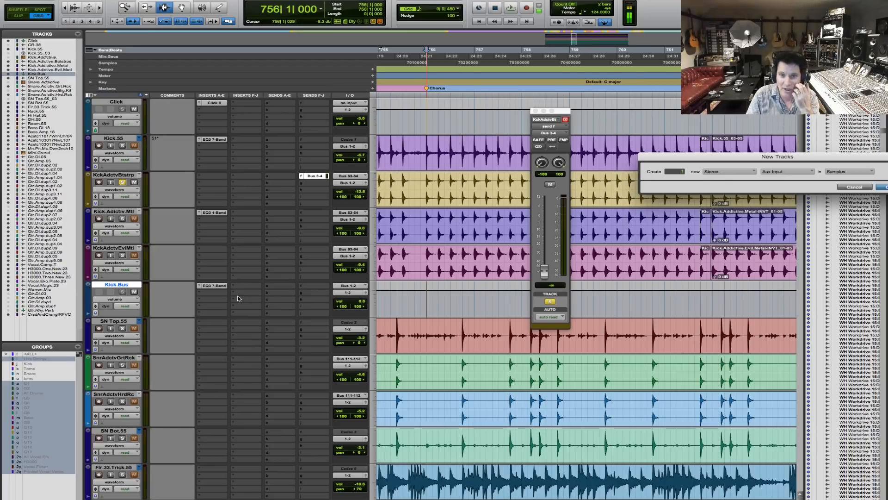
key("Return")
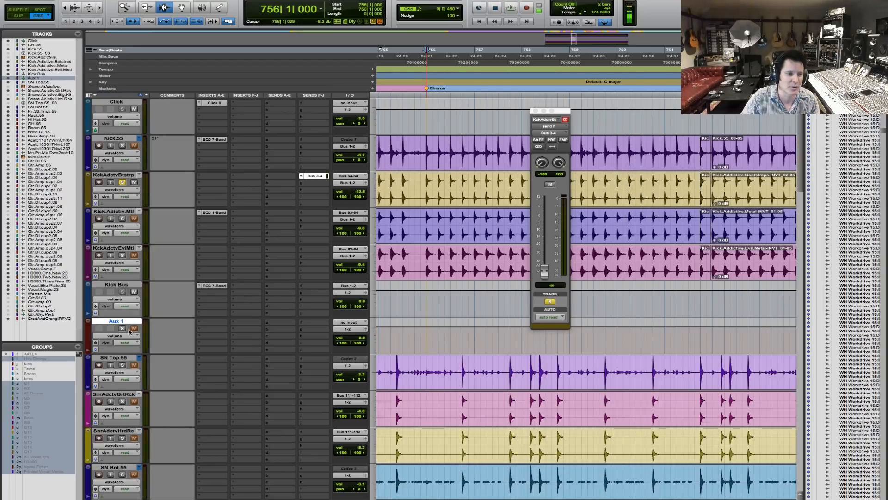
double_click(128, 323)
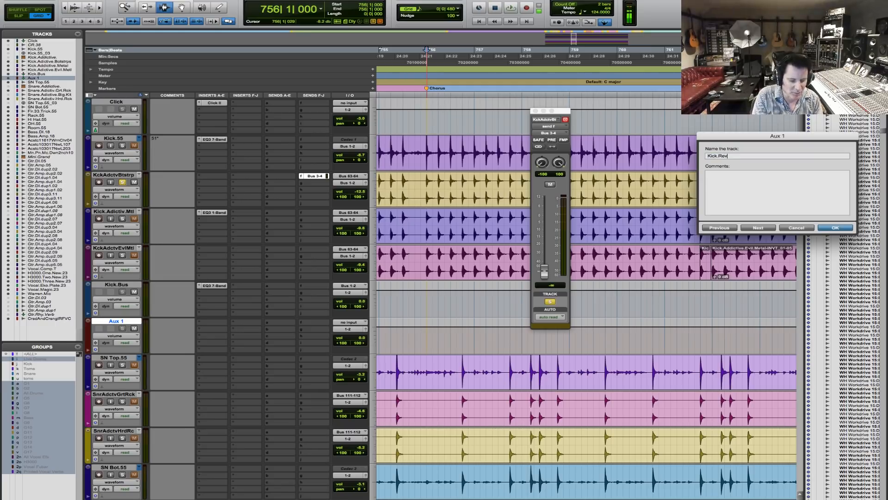
key("Return")
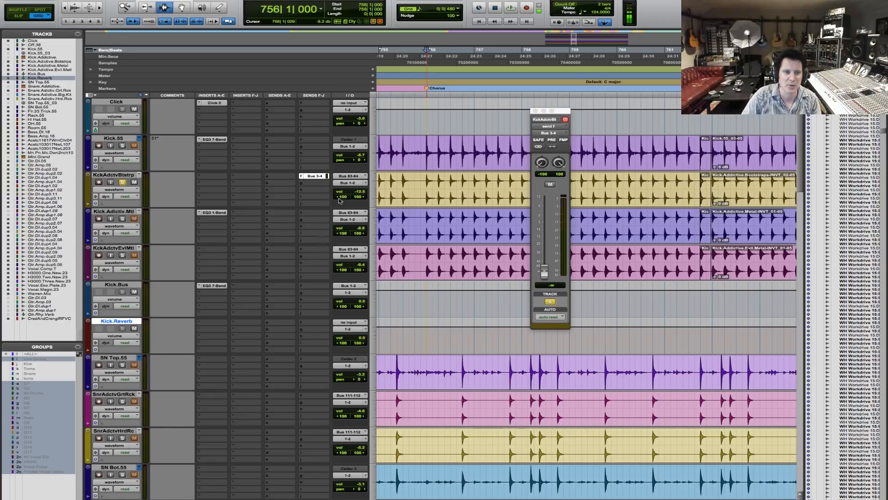
Set Kick.Reverb's input to stereo Bus 3-4.
left_click(356, 325)
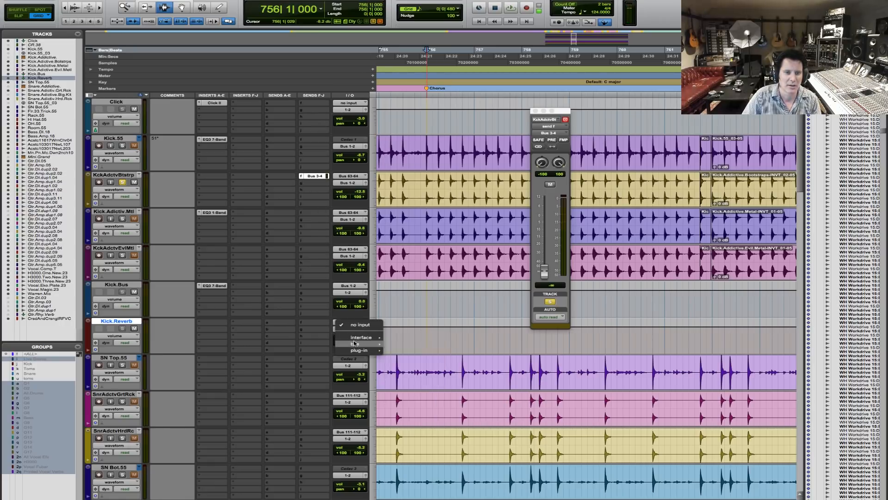
mouse_move(355, 344)
mouse_move(435, 345)
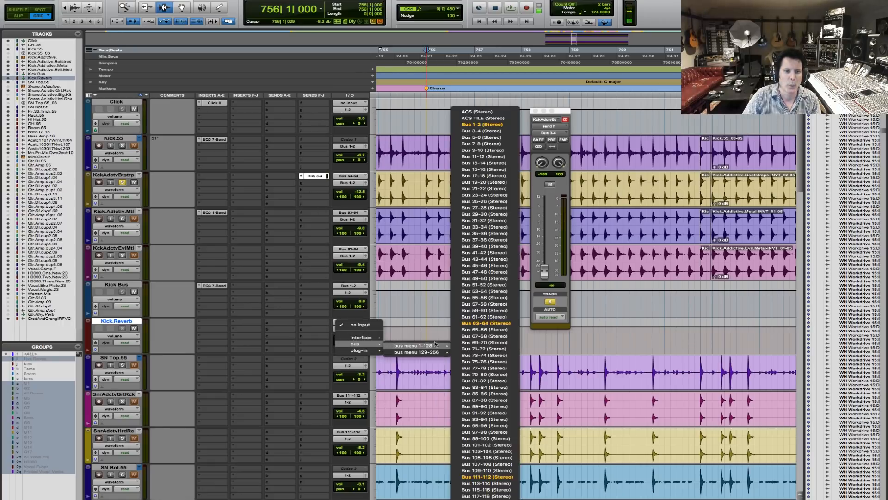
left_click(488, 131)
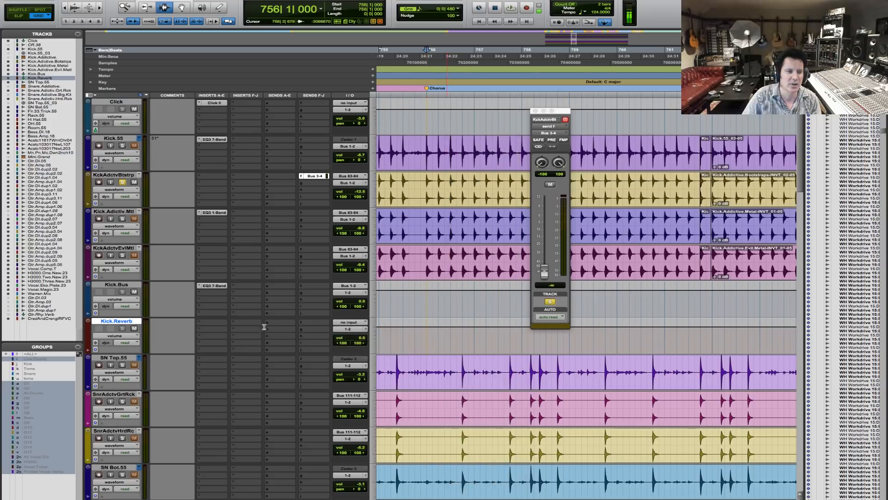
Insert Avid's multichannel D-Verb (stereo) plug-in in the second insert slot of Kick.Reverb.
left_click(209, 331)
mouse_move(245, 344)
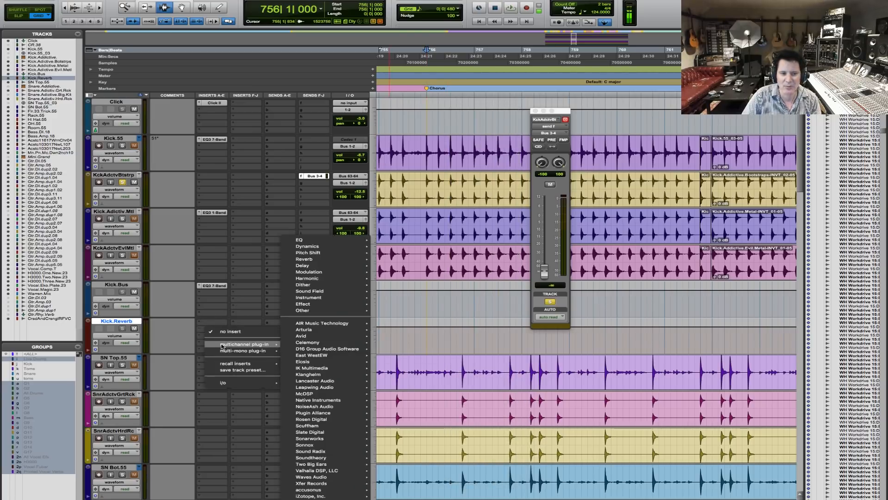
mouse_move(340, 335)
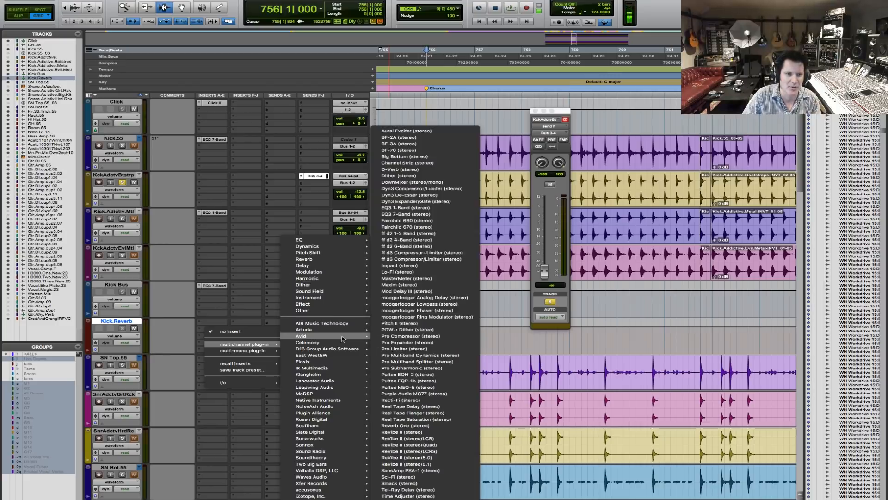
left_click(423, 169)
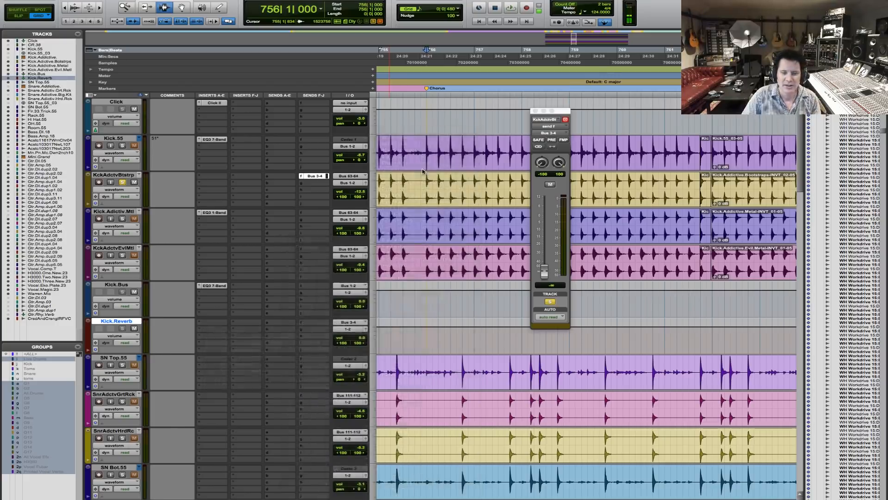
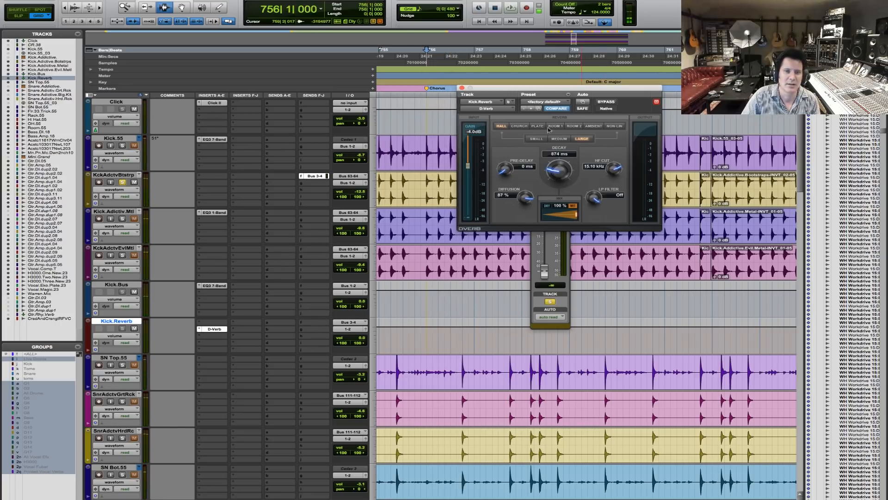
Set KckAdctvBtstrp's Bus 3-4 send level to 0.0 dB and audition the reverb, toggling Kick.Reverb's mute during playback.
left_click_drag(585, 91, 414, 61)
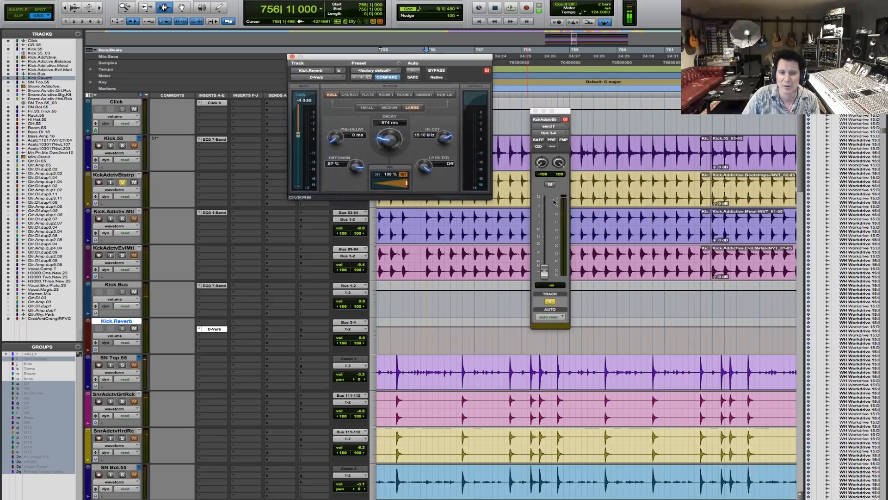
left_click(544, 273, "alt")
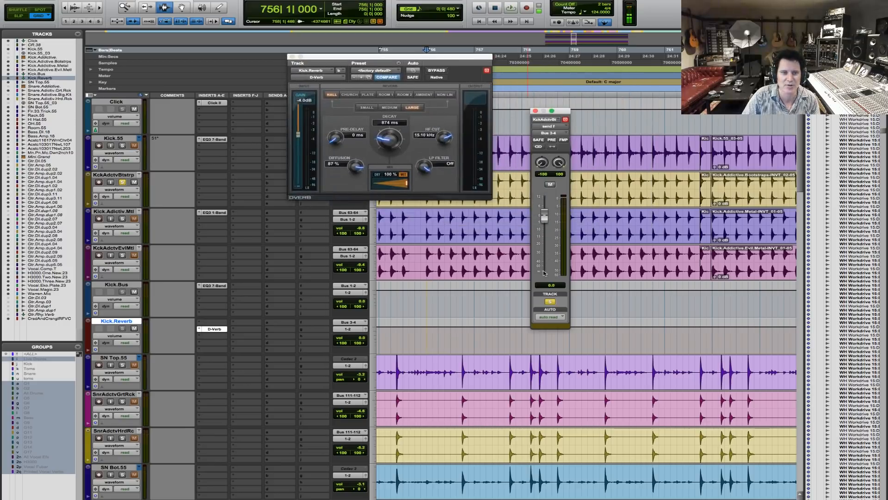
key("space")
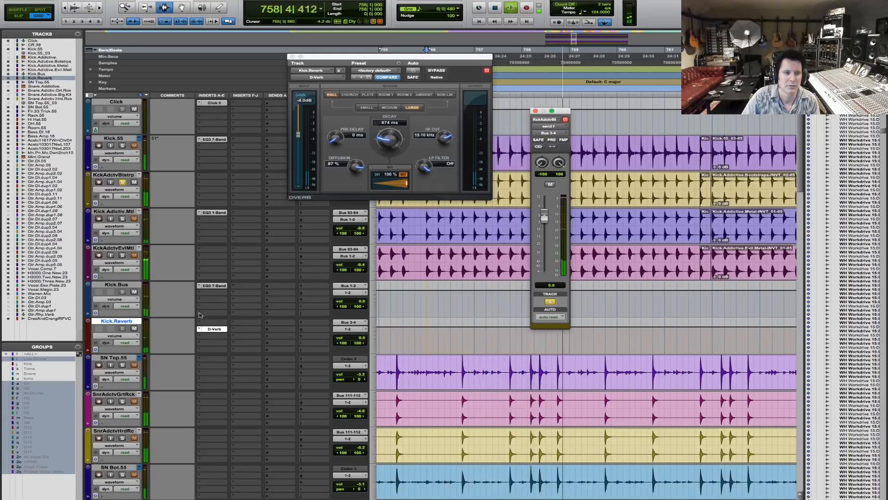
left_click(134, 329)
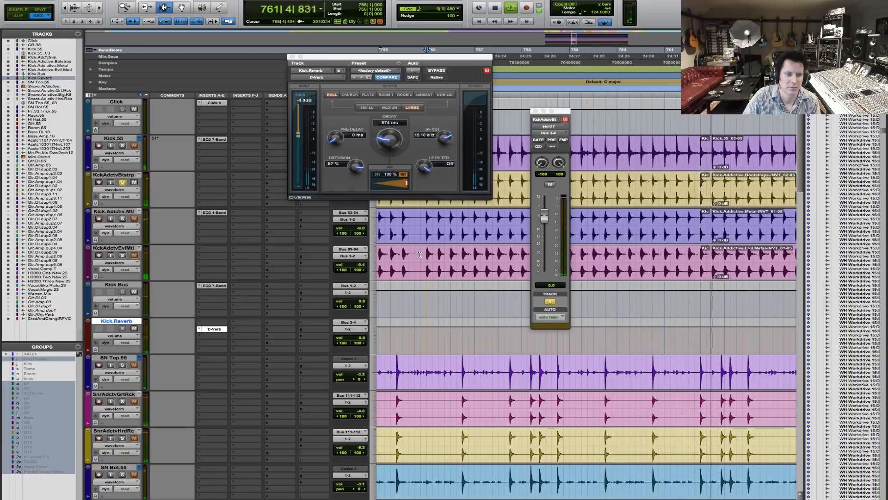
key("space")
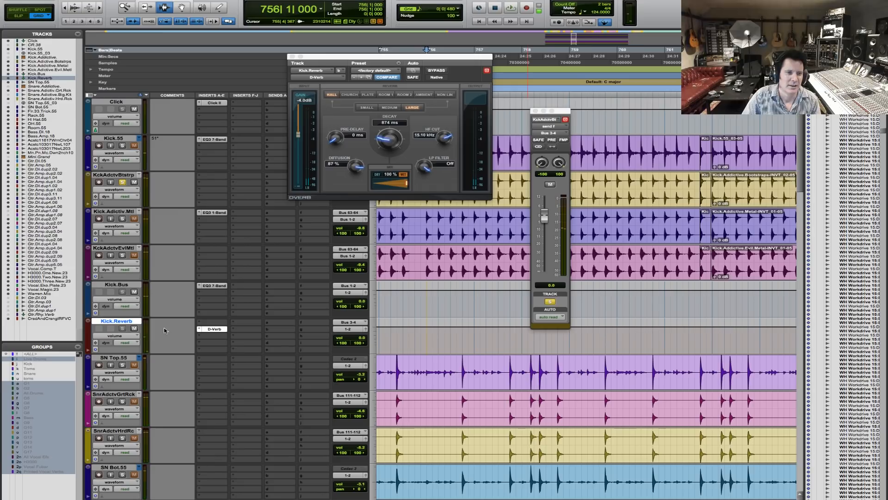
Insert Avid's multichannel EQ3 7-Band (stereo) before D-Verb on Kick.Reverb and set its low-pass filter to 1.93 kHz.
left_click(199, 323)
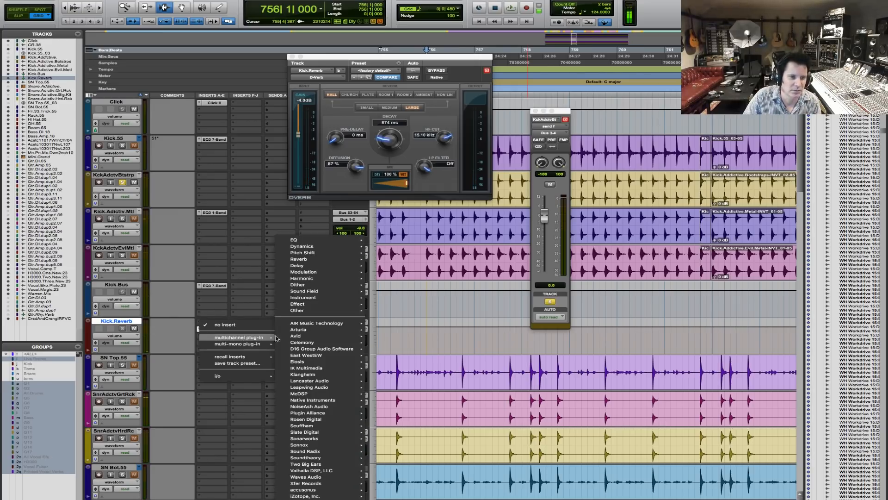
mouse_move(316, 336)
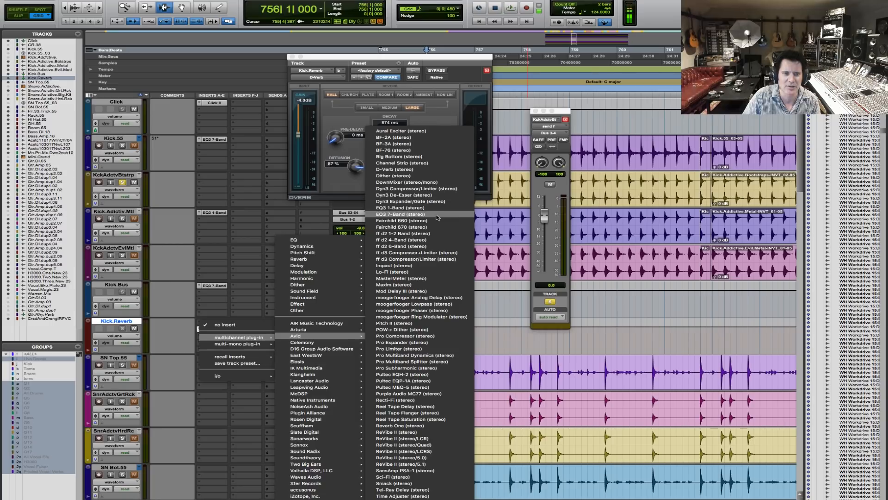
left_click(437, 215)
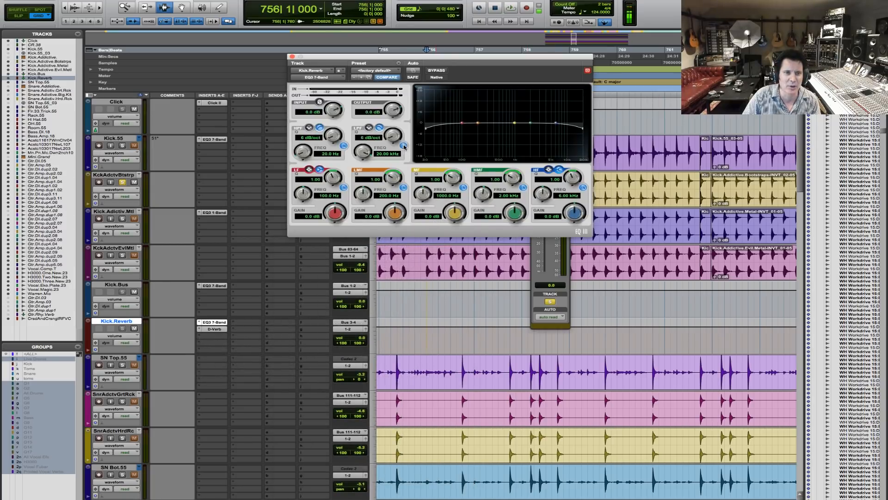
left_click_drag(364, 156, 357, 172)
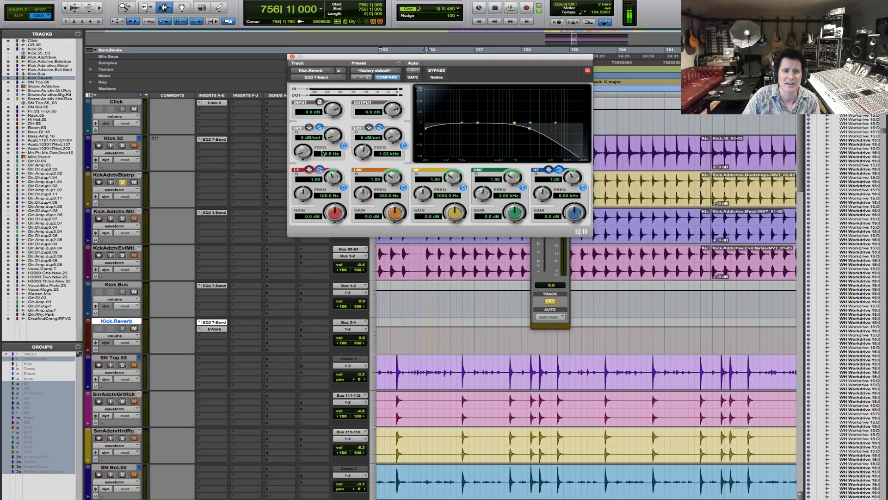
On Kick.Reverb's EQ3 7-Band, set the high-pass filter to 244.0 Hz and the output gain to 6.0 dB, auditioning each change.
mouse_move(305, 149)
left_mouse_down()
mouse_move(307, 133)
mouse_move(301, 150)
left_mouse_up()
key("space")
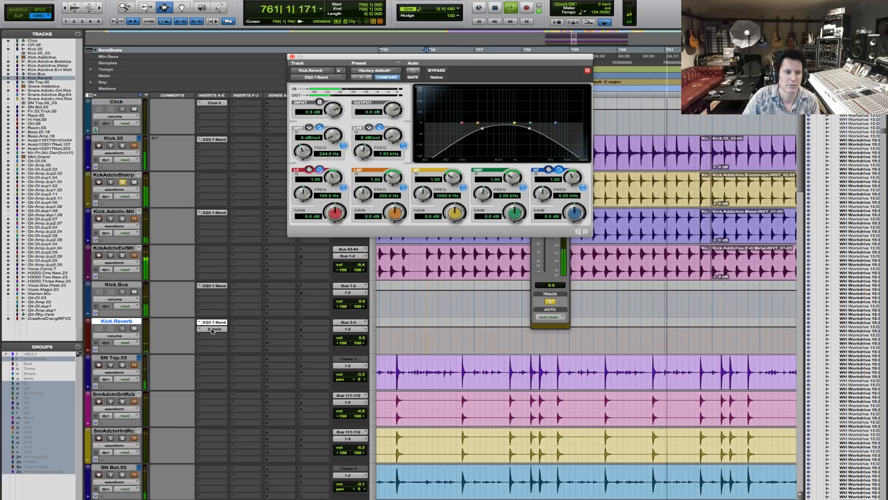
key("space")
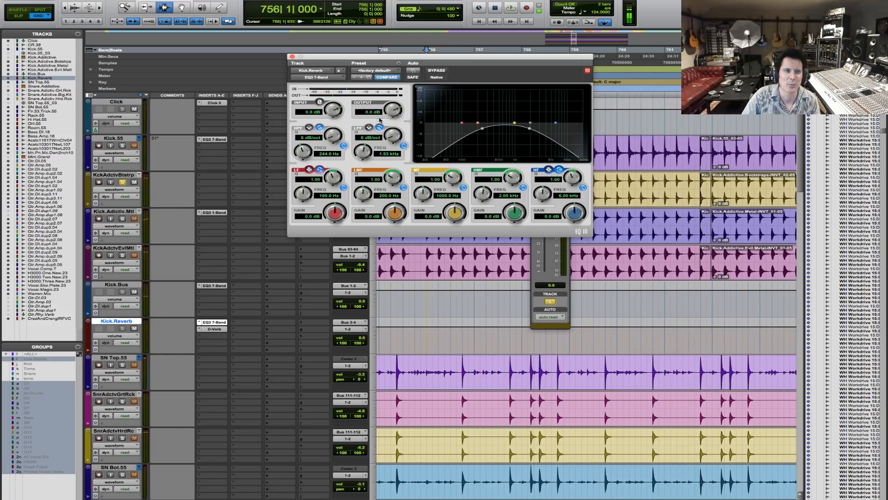
left_click_drag(390, 102, 390, 96)
key("space")
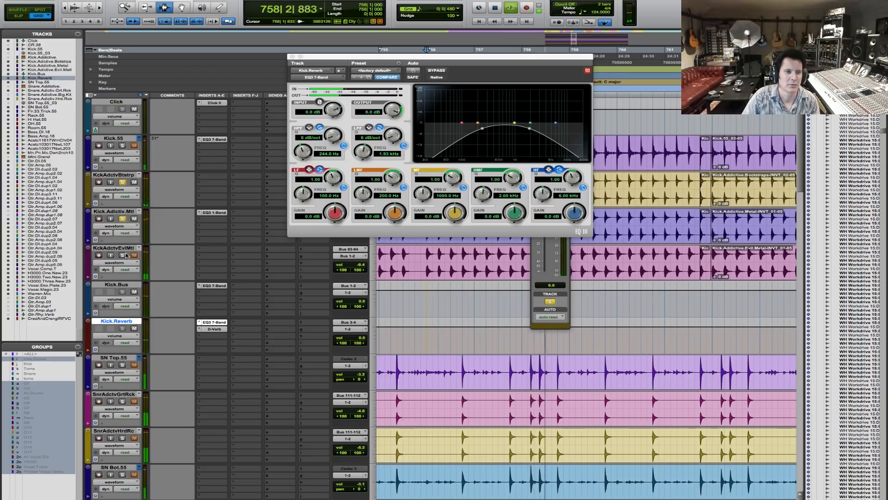
Toggle Kick.55's solo during playback and close the Kick.Reverb EQ and KckAdctvBtstrp send windows.
left_click(123, 147)
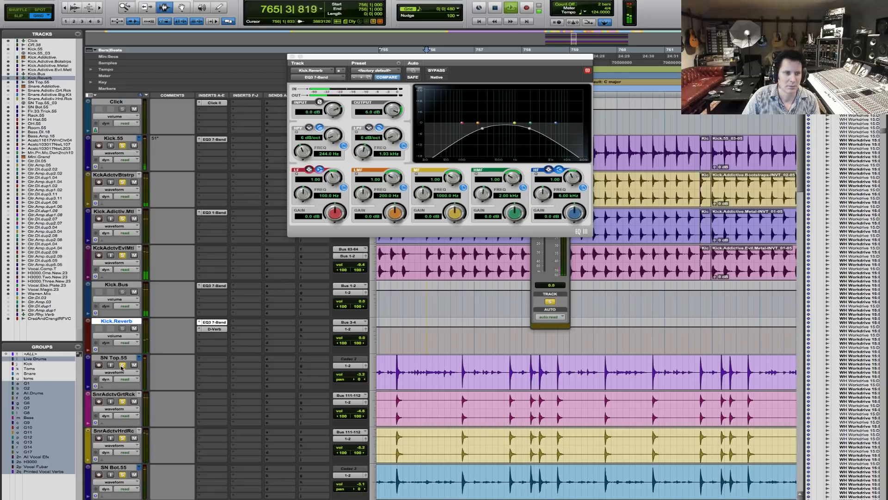
left_click(292, 56)
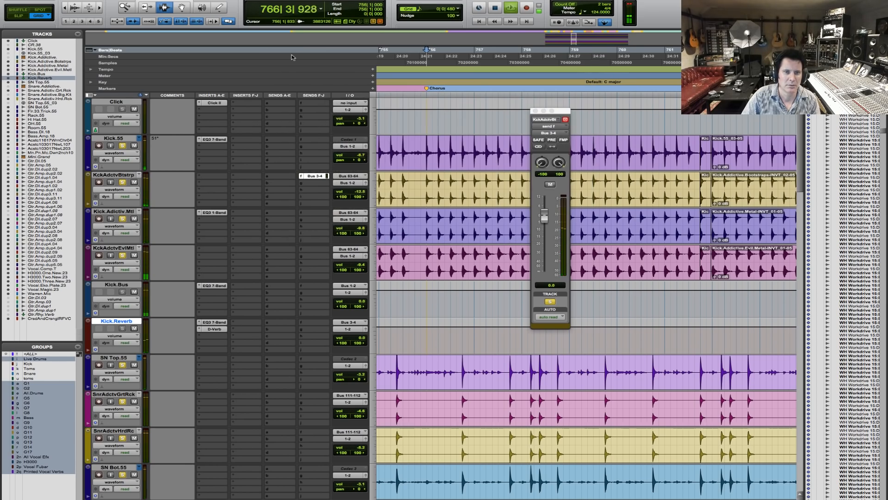
left_click(535, 111)
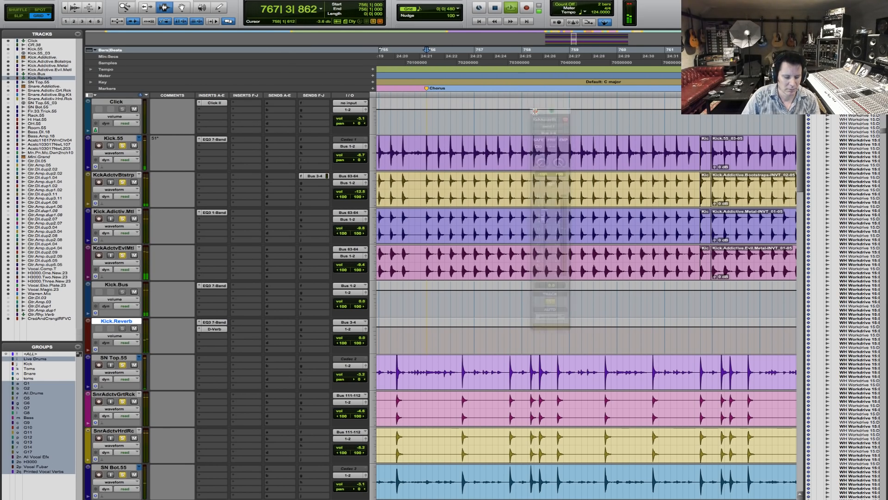
Place the playback cursor at the Chorus start, 756|1|000, and audition the kick from there.
key("r")
key("r")
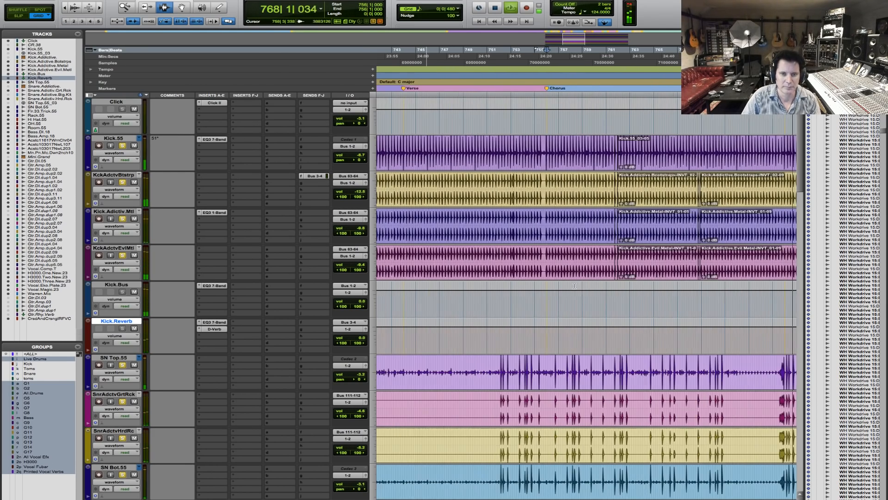
left_click(545, 168)
key("space")
key("space")
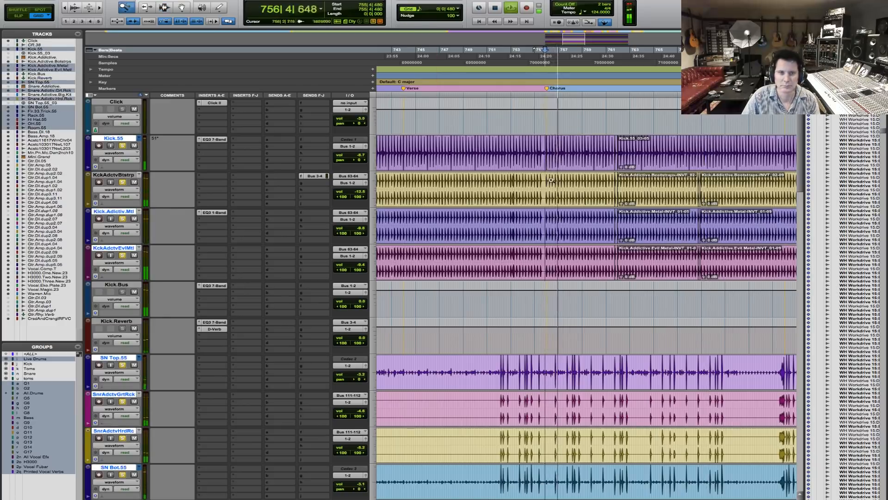
key("F5")
left_click_drag(530, 150, 681, 147)
key("space")
key("F7")
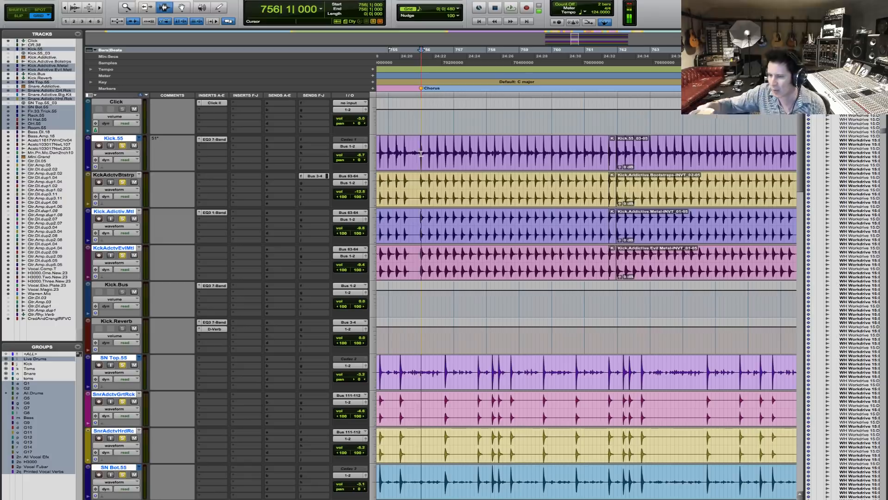
key("space")
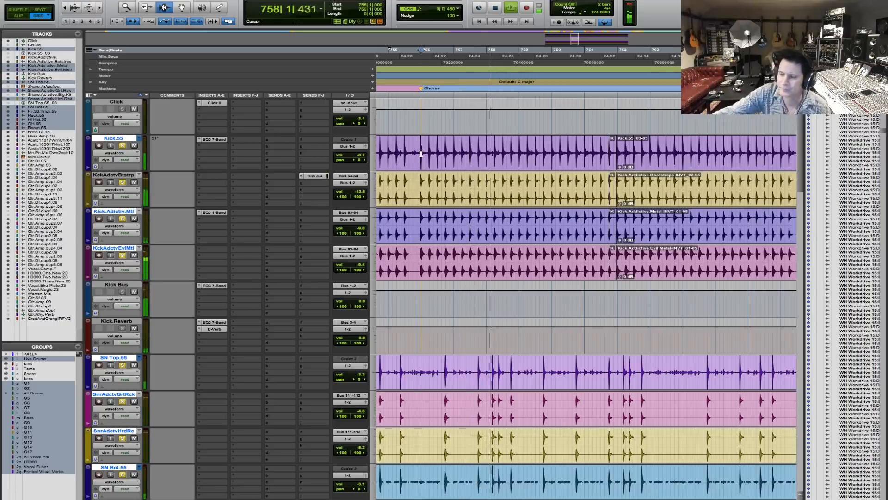
key("space")
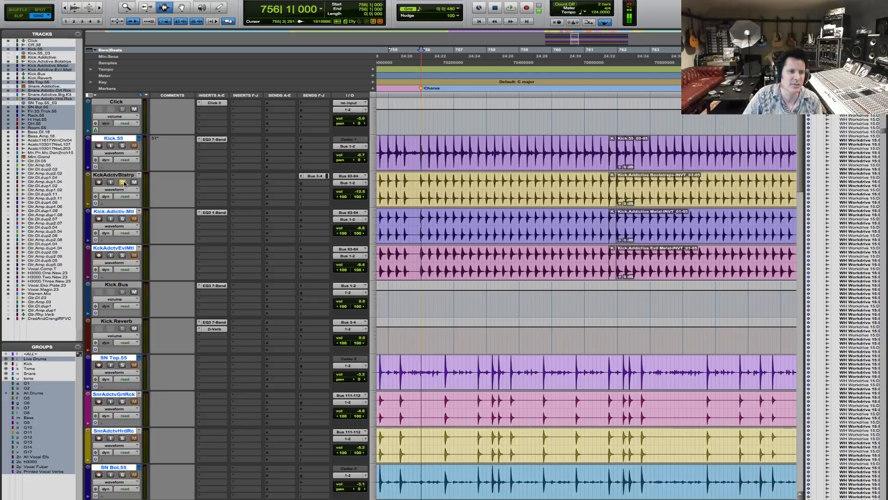
key("space")
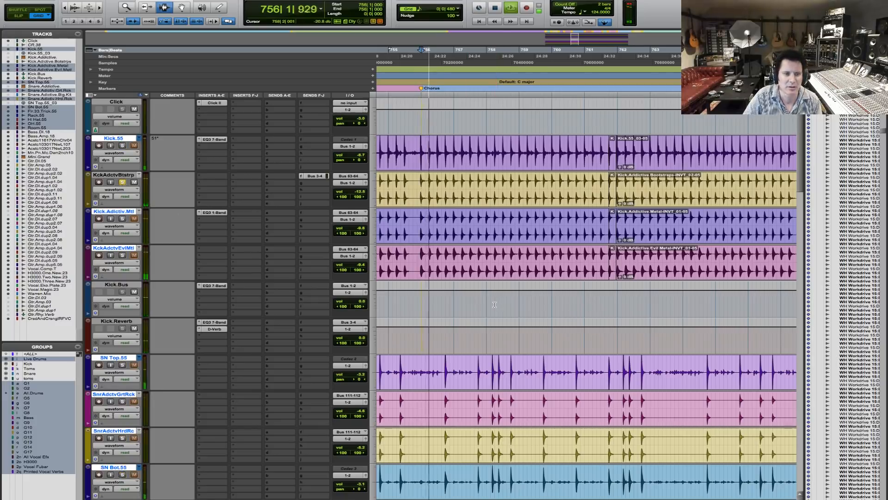
key("space")
Open Kick.Reverb's EQ3 7-Band and switch KckAdctvBtstrp's Bus 3-4 send to pre-fader, keeping both windows in view.
left_click(214, 321)
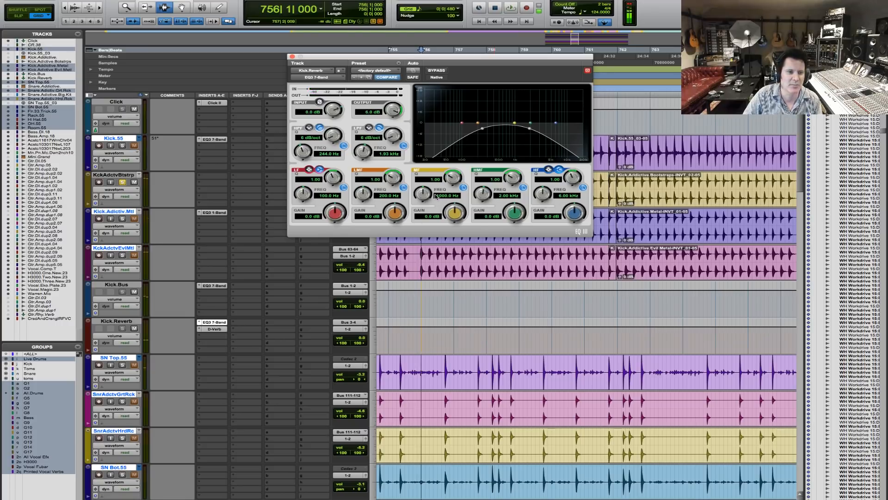
left_click_drag(477, 60, 727, 53)
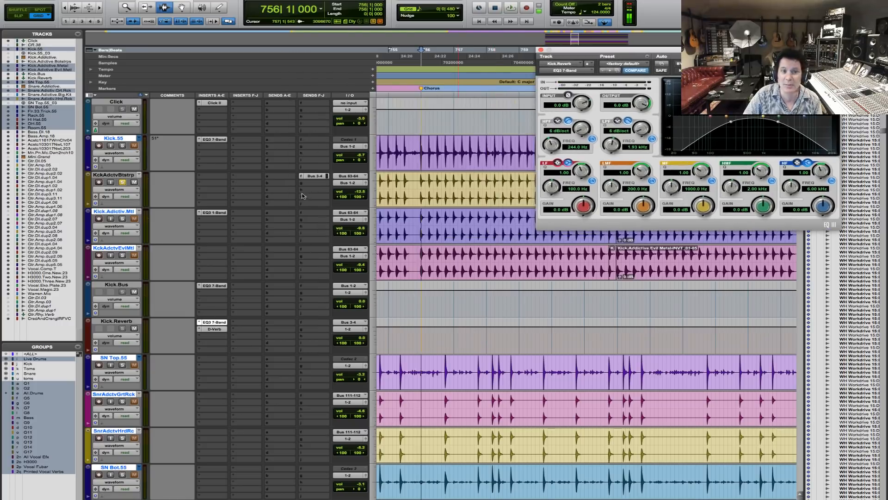
left_click(314, 176)
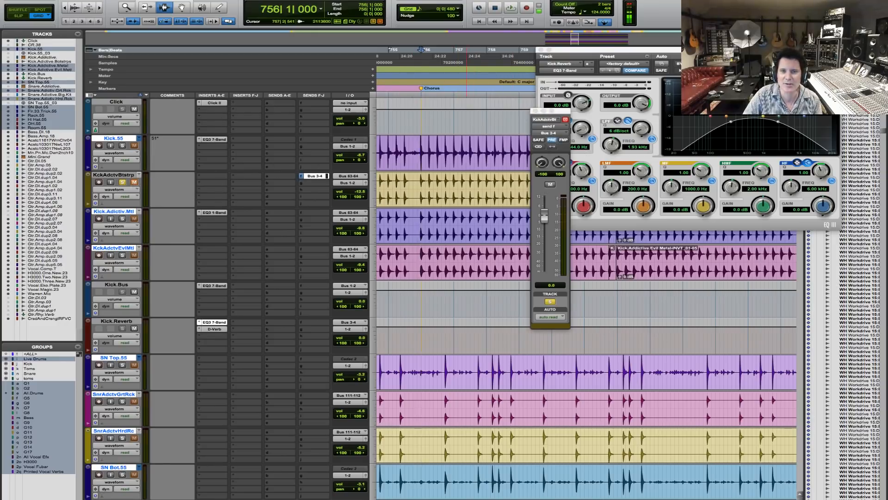
left_click_drag(610, 50, 266, 141)
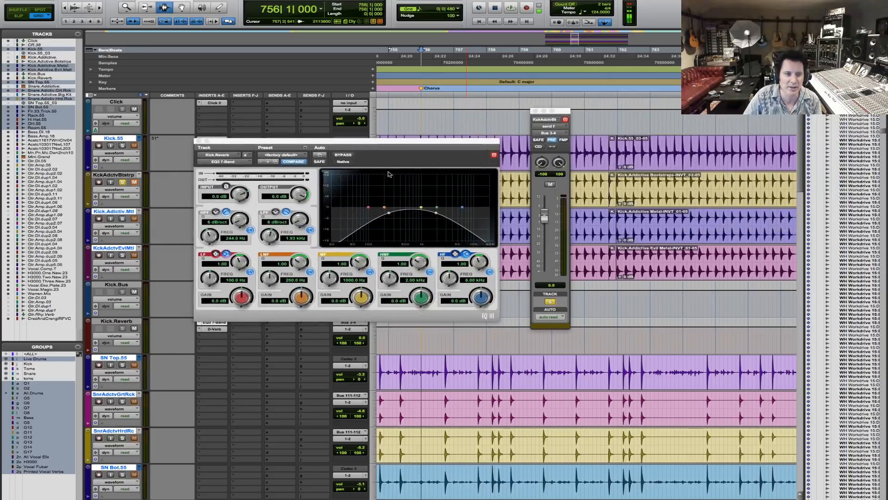
Cut the mid-frequency band of Kick.Reverb's EQ by 6.4 dB at 771.1 Hz while the reverb plays.
left_click(360, 296)
left_click_drag(359, 296, 326, 286)
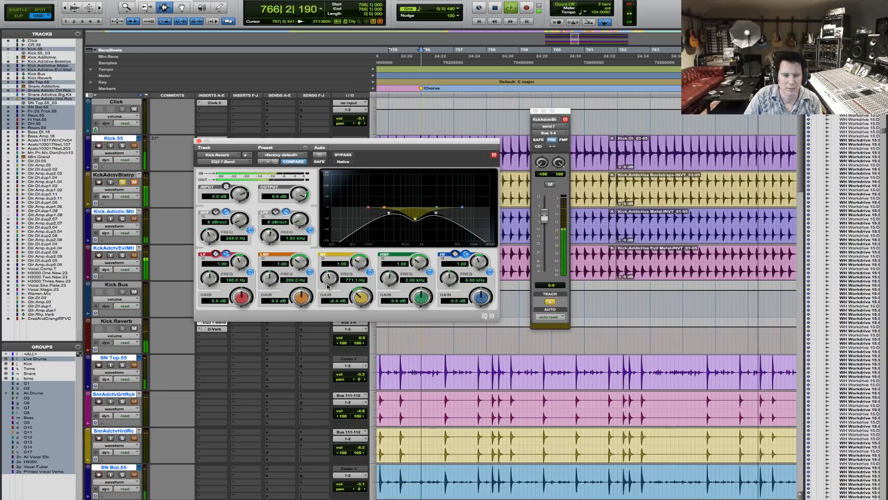
key("space")
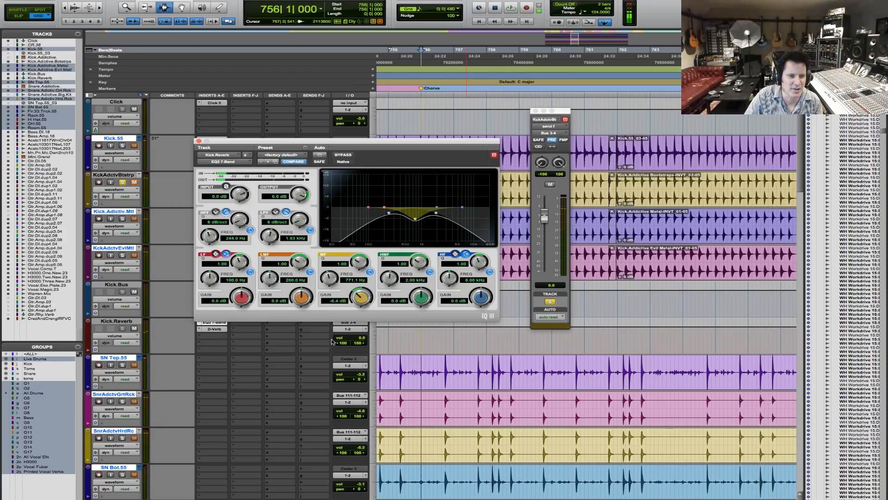
Centre both of Kick.Reverb's pan controls at 0 and audition the reverb from the Chorus start.
left_click(342, 342, "alt")
key("space")
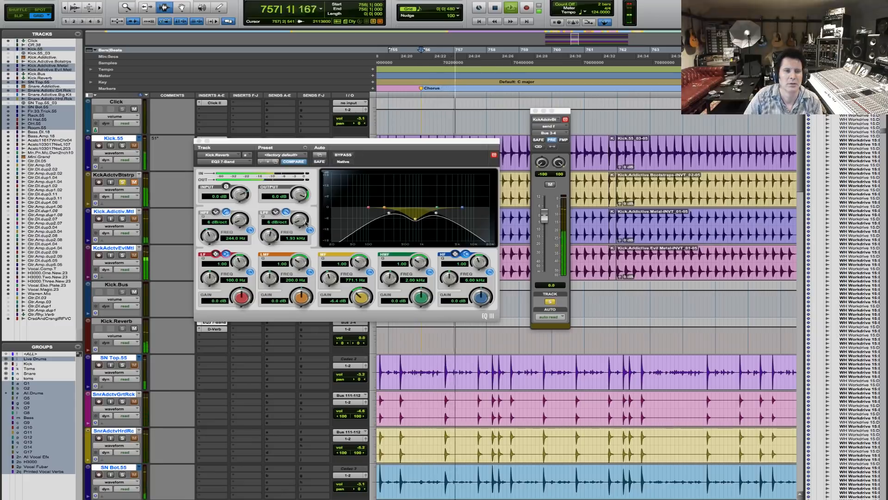
left_click_drag(412, 144, 404, 50)
key("space")
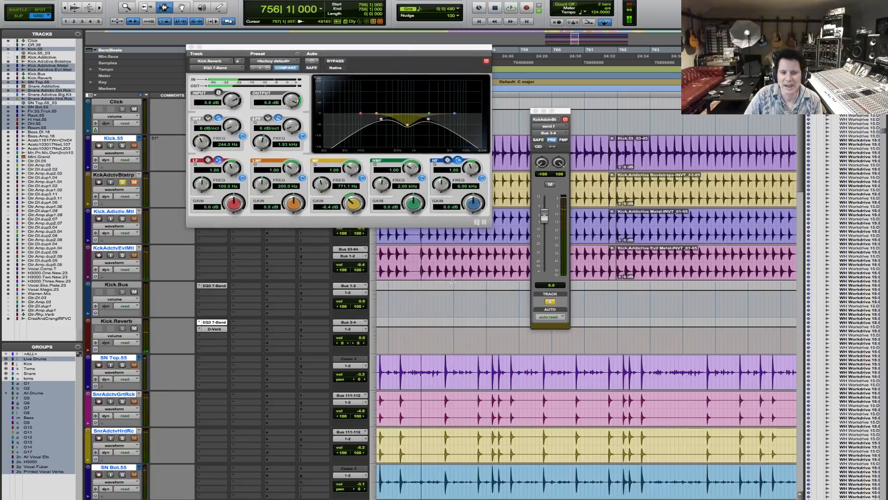
key("space")
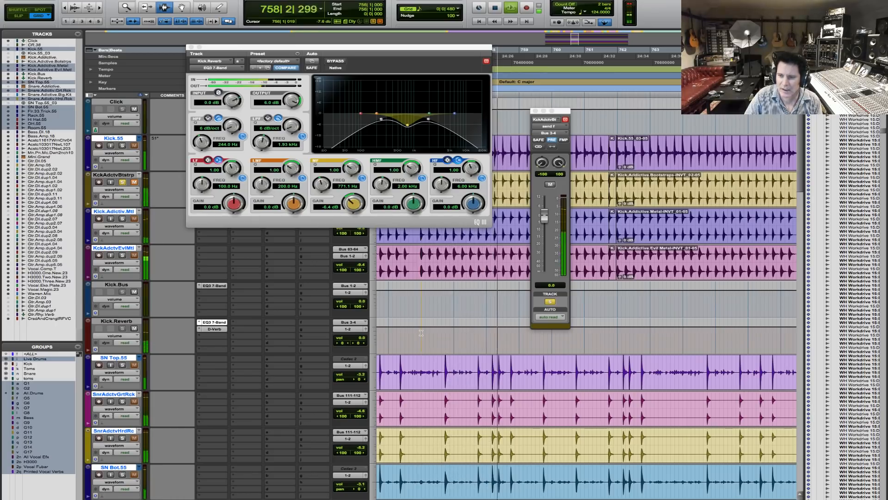
key("space")
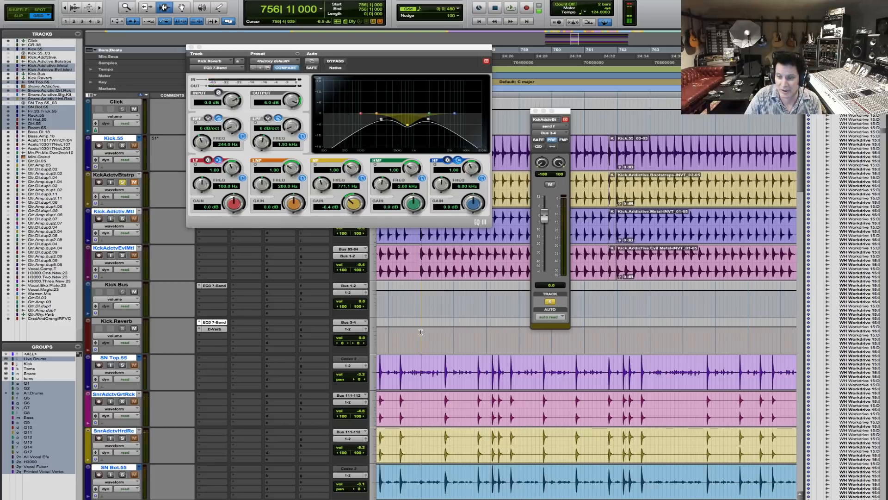
key("space")
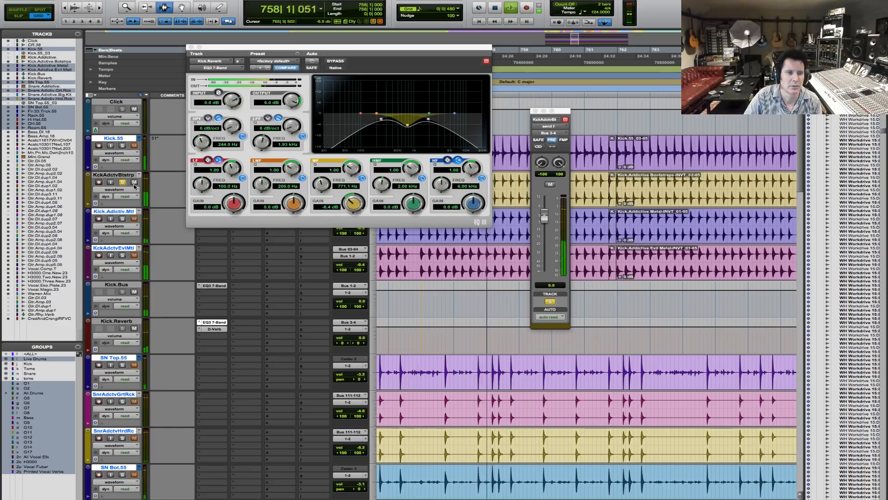
Solo Kick.Adictiv.Mtl, KckAdctvEvlMtl and Kick.55 during playback.
left_click(122, 218)
left_click(122, 255)
left_click(122, 145)
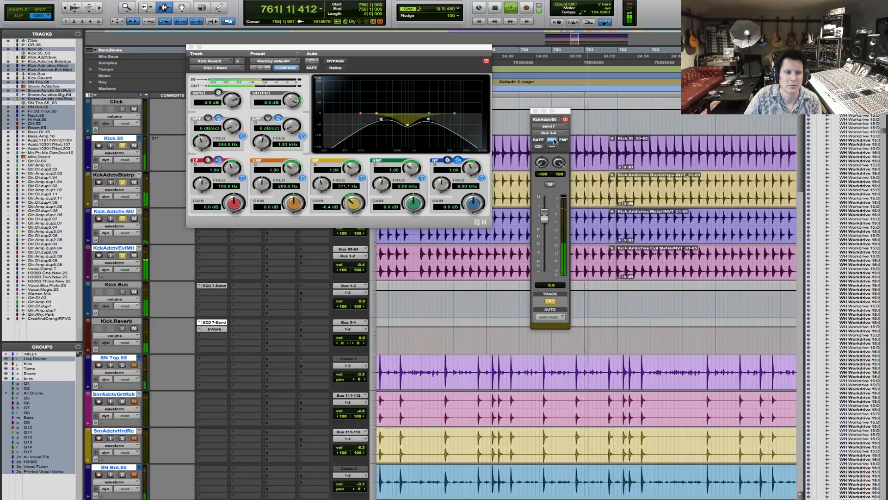
Set Kick.Reverb's left and right panning to 35, close the EQ and send windows, and stop playback.
left_click_drag(342, 343, 363, 345)
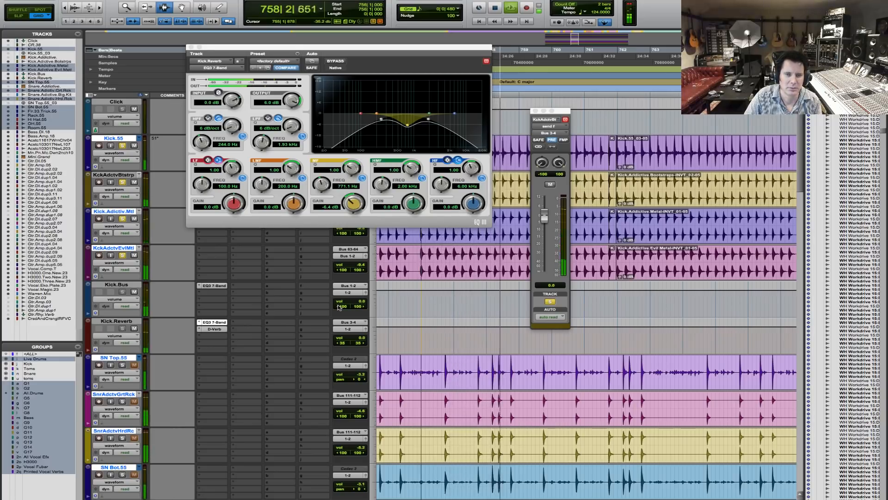
left_click(190, 47)
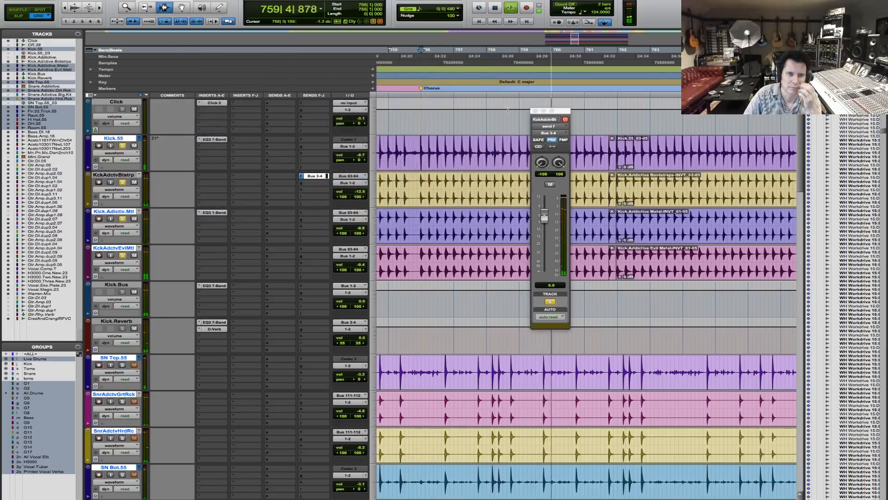
left_click(536, 111)
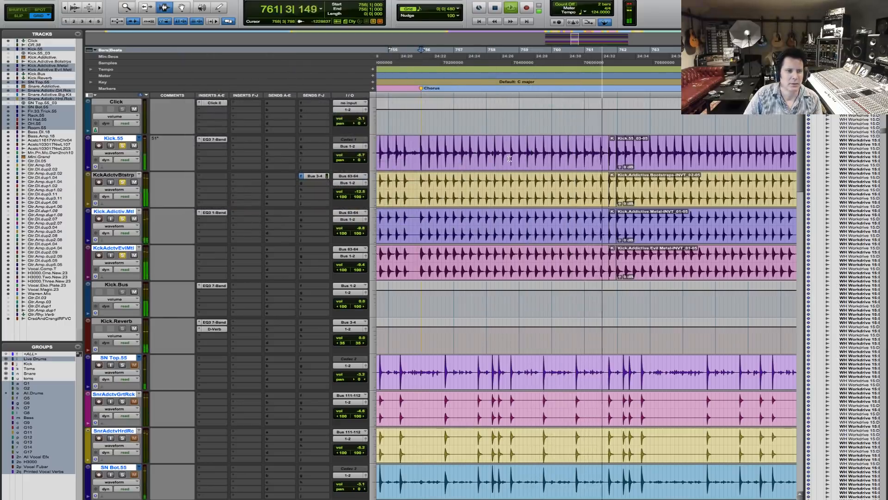
key("space")
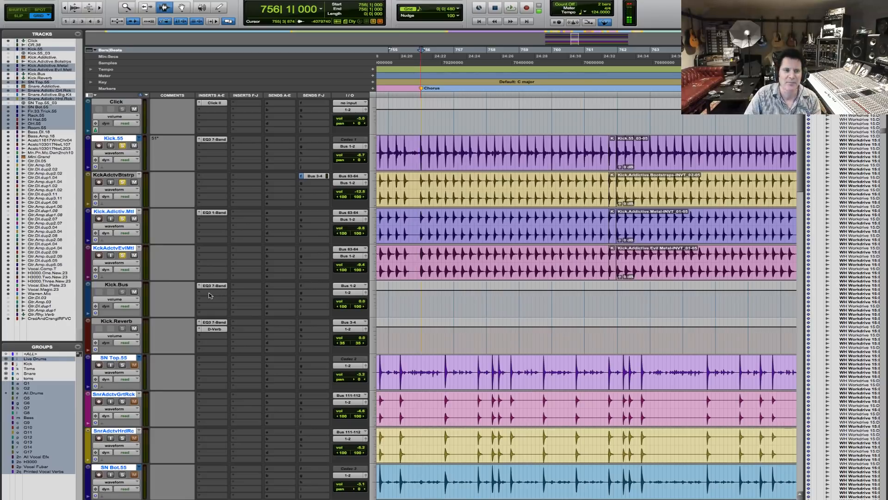
Insert Avid's multichannel BF-76 (stereo) compressor after the EQ on Kick.Bus and audition it with its factory default settings.
left_click(210, 294)
mouse_move(222, 307)
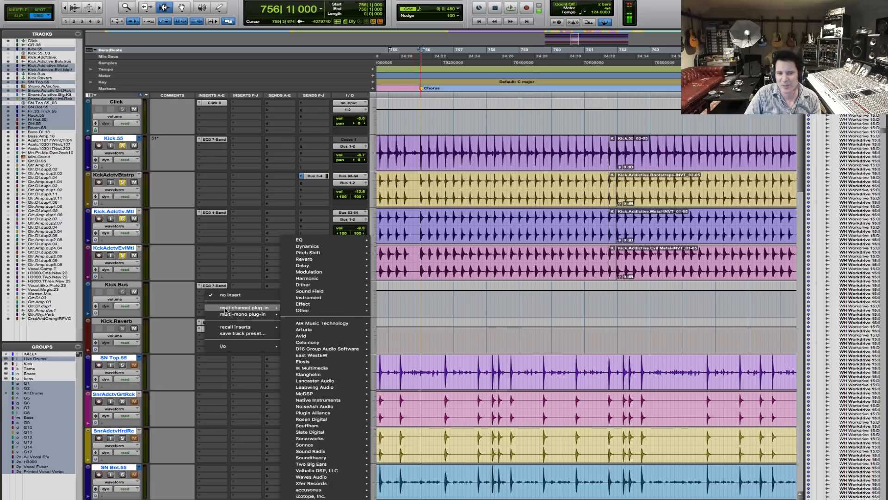
mouse_move(312, 248)
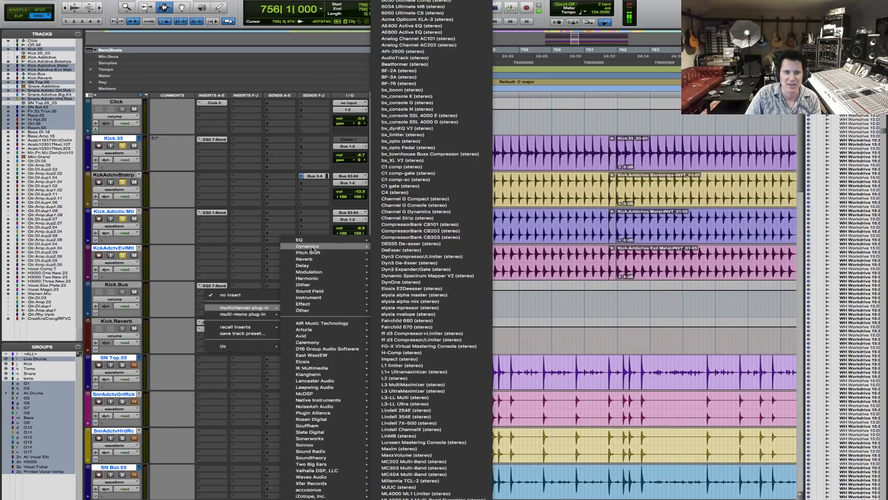
mouse_move(325, 339)
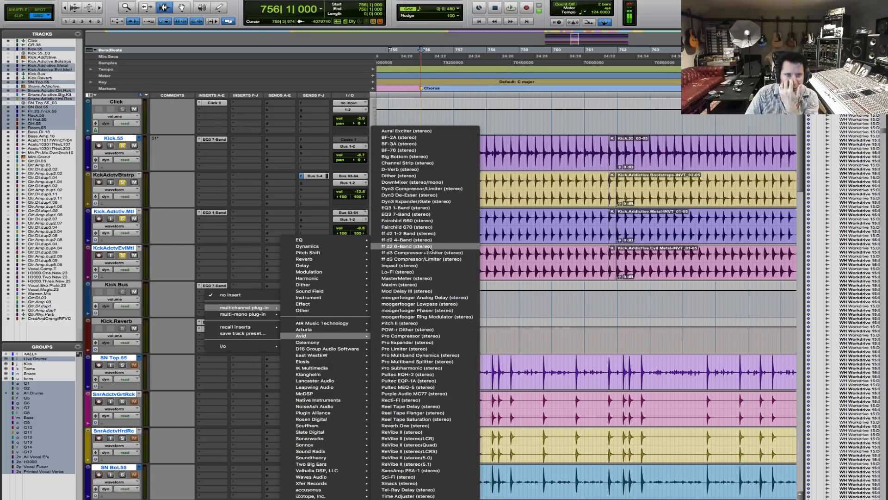
left_click(431, 152)
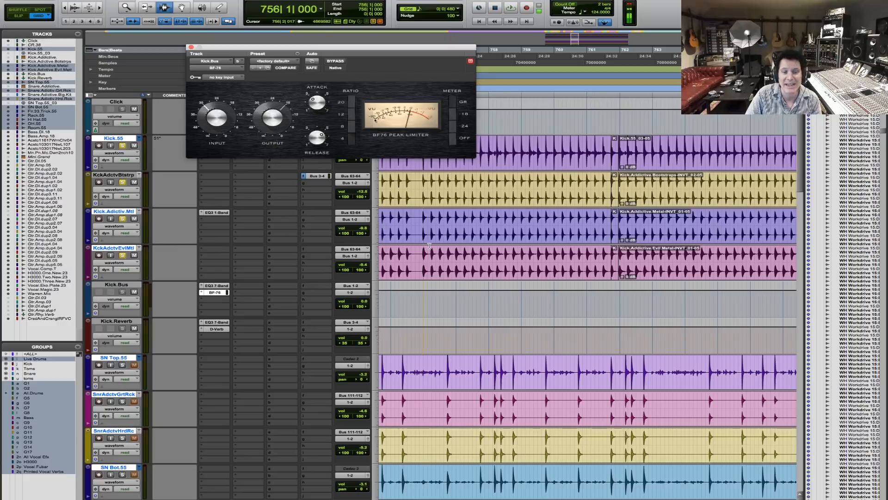
key("space")
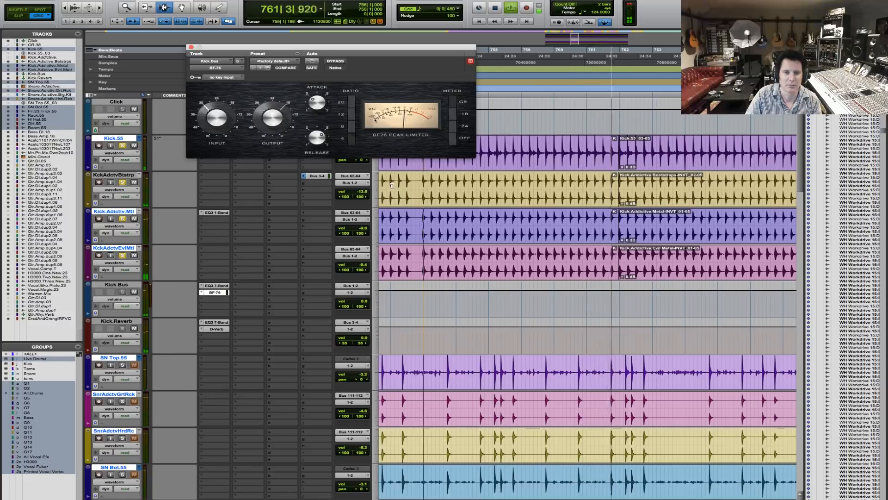
key("space")
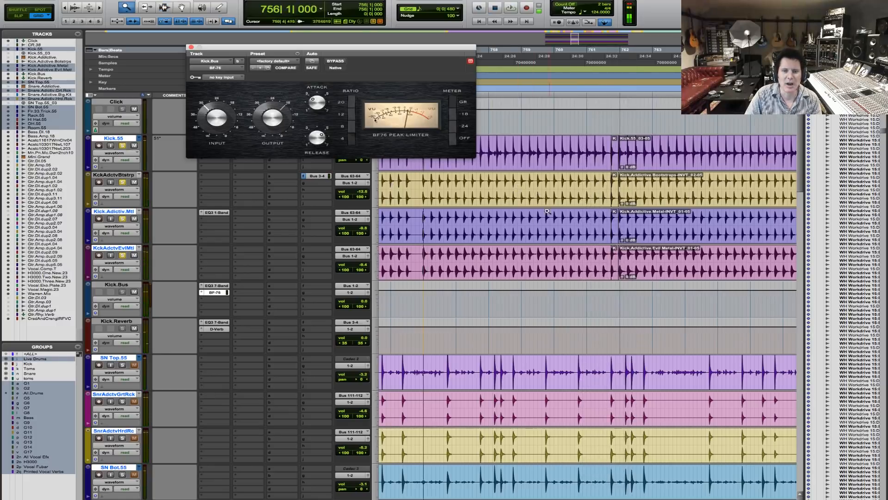
Place the playback start at bar 759 in the Chorus and audition the soloed kicks through Kick.Bus's BF-76.
left_click_drag(549, 211, 710, 201)
left_click_drag(490, 210, 653, 196)
key("F7")
left_click_drag(421, 214, 695, 215)
left_click_drag(422, 191, 613, 252)
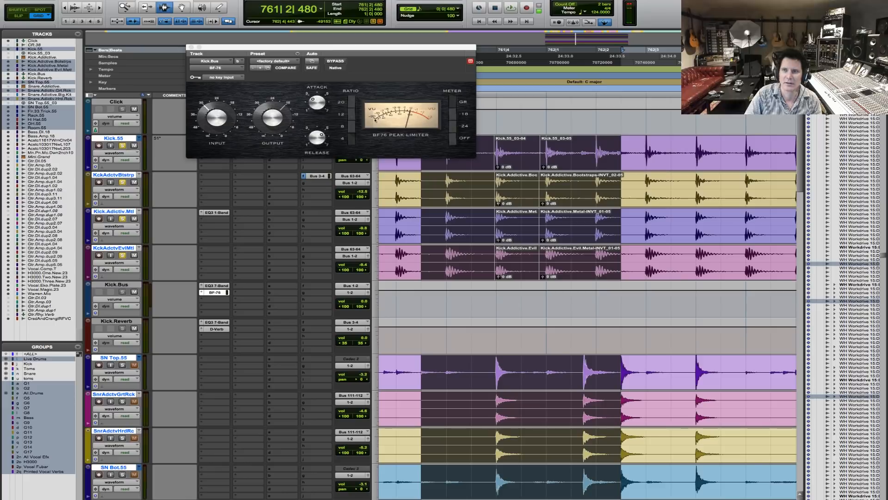
key("r")
key("r")
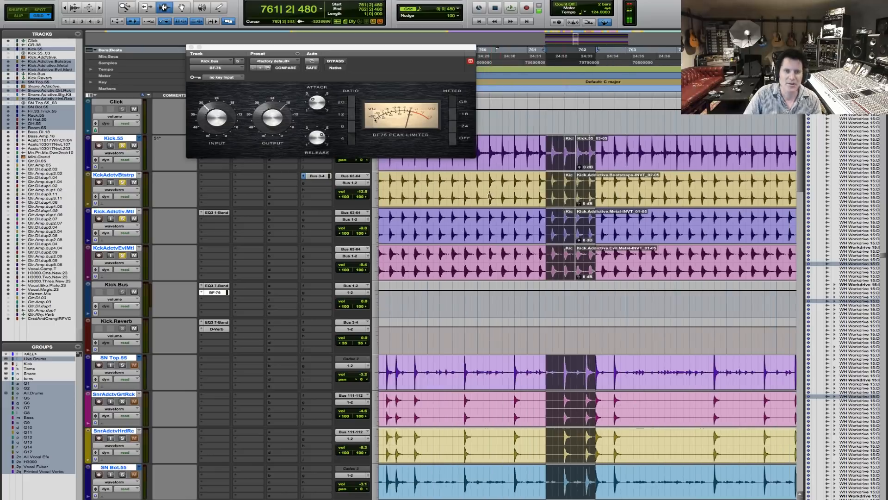
left_click(428, 203)
key("space")
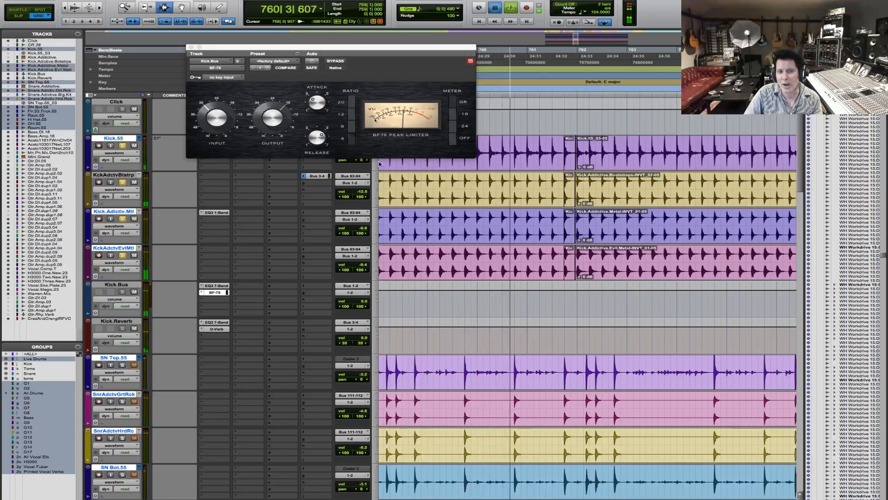
key("space")
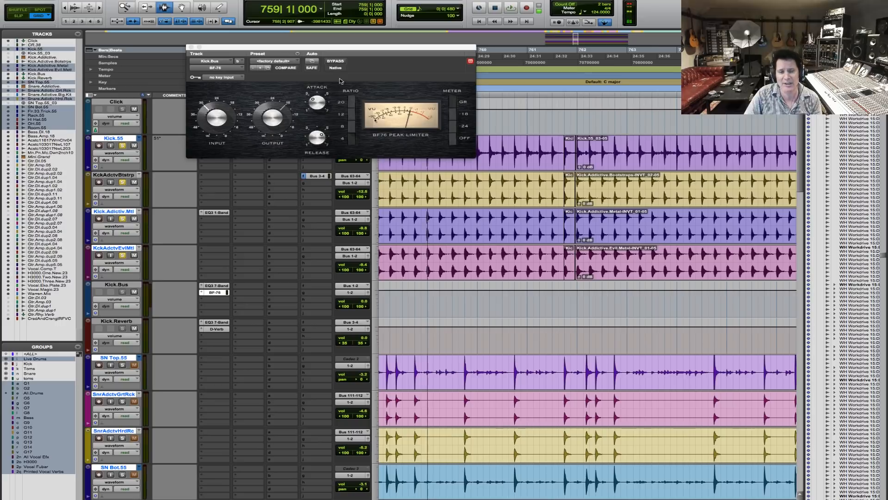
Compare Kick.Bus with the BF-76 bypassed and active during playback, leave it active, stop, and close the compressor.
key("space")
left_click(336, 61)
left_click(336, 62)
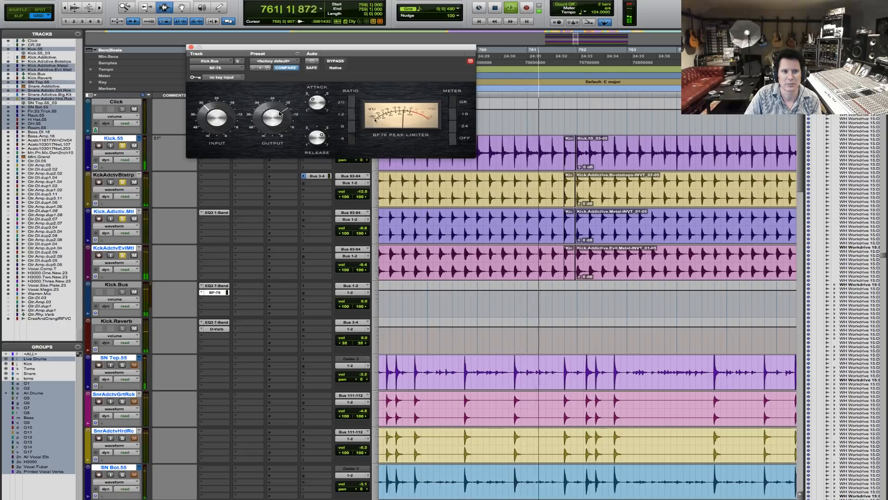
left_click(337, 62)
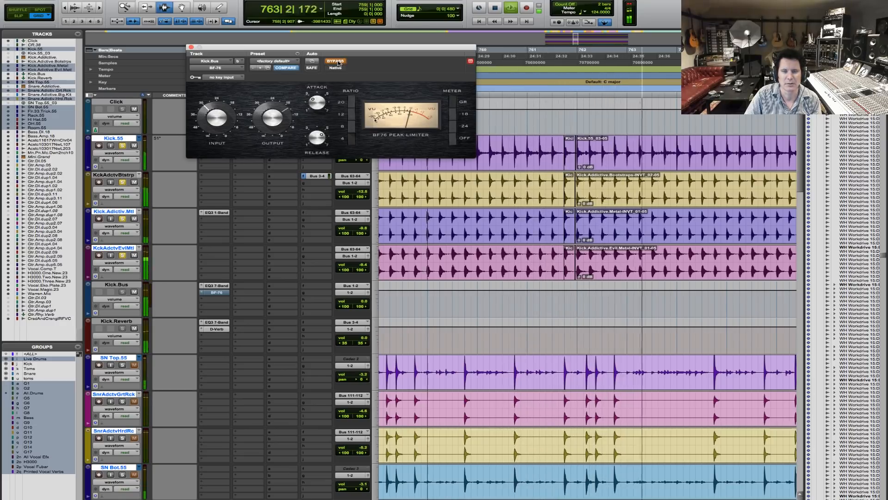
left_click(338, 62)
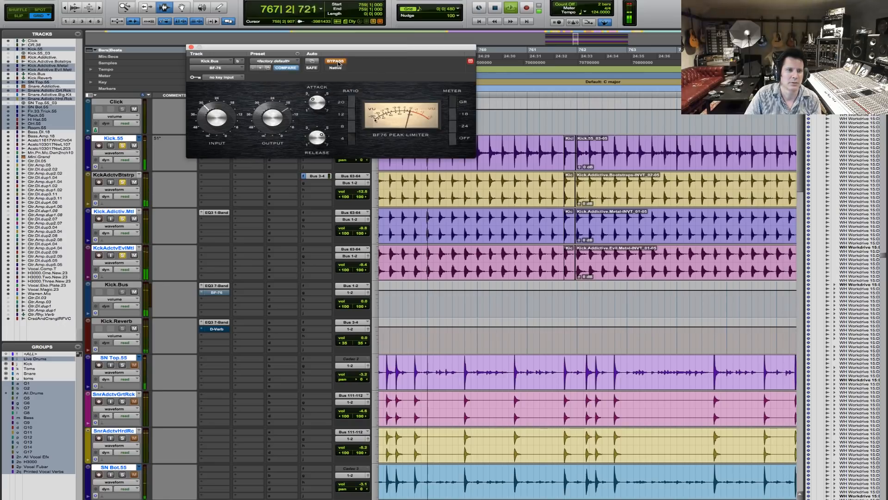
left_click(337, 62)
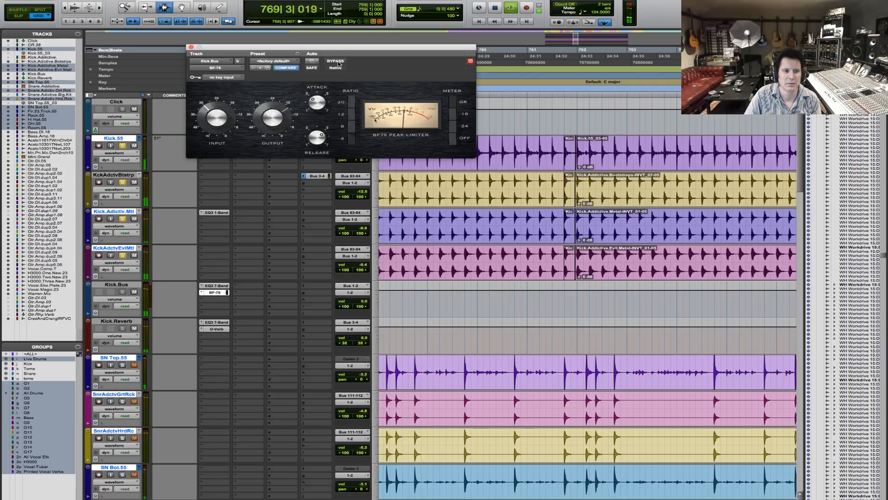
left_click(337, 61)
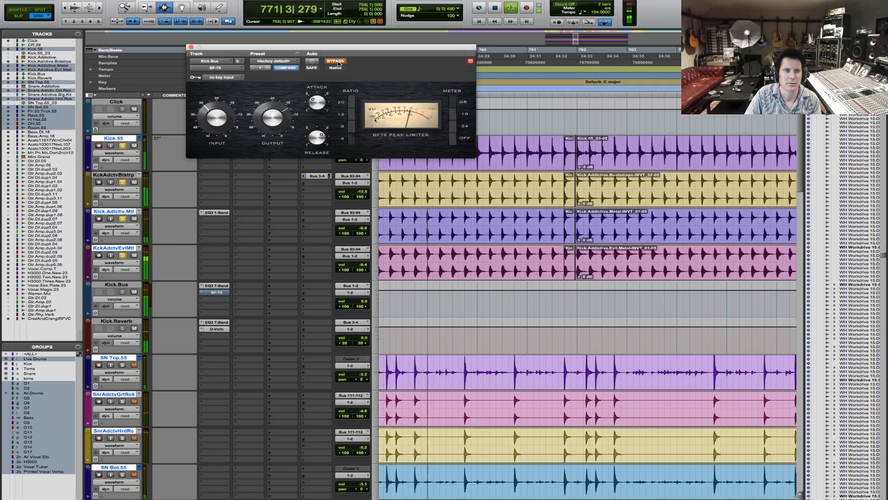
left_click(336, 62)
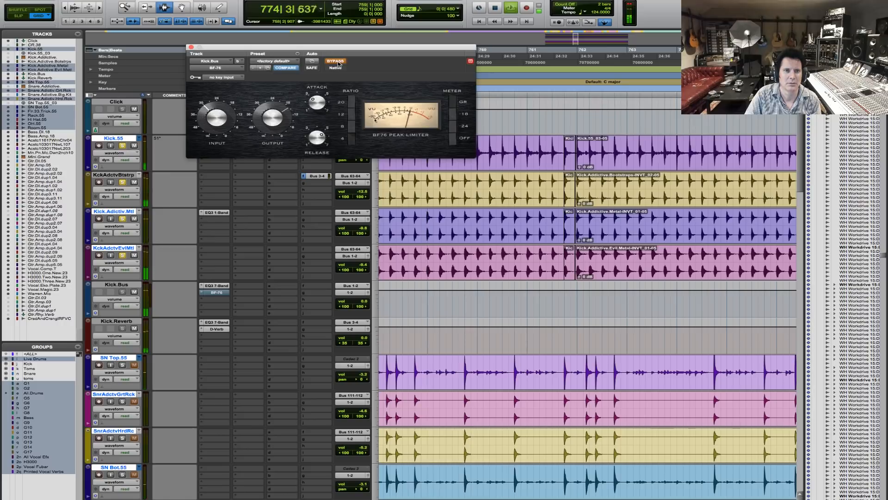
key("space")
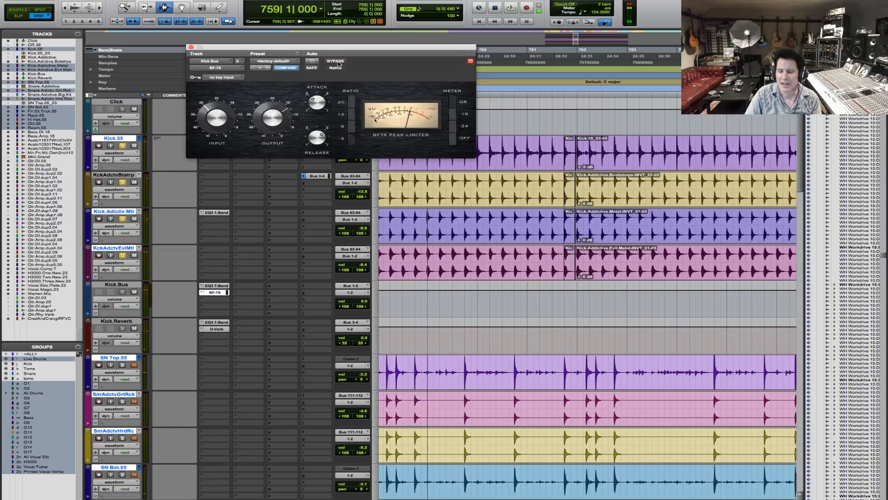
left_click(191, 47)
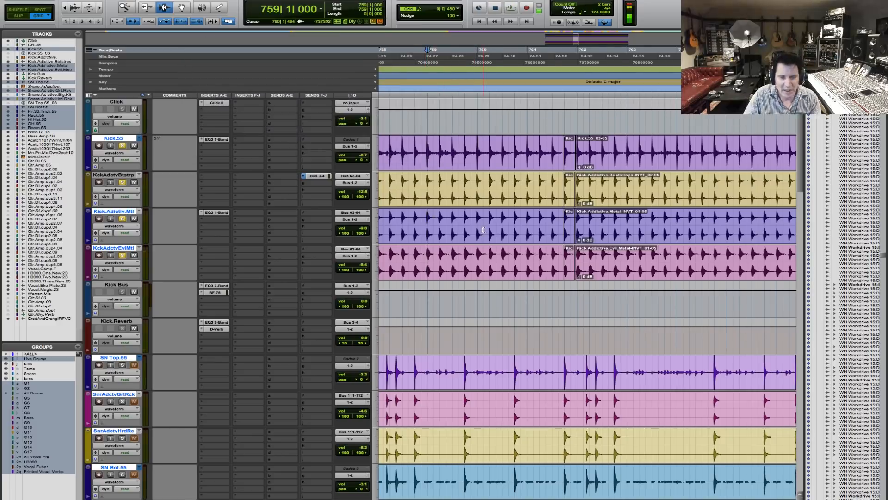
Examine the kick tracks' waveforms at a single hit around bar 757 to compare their transient alignment.
key("r")
key("r")
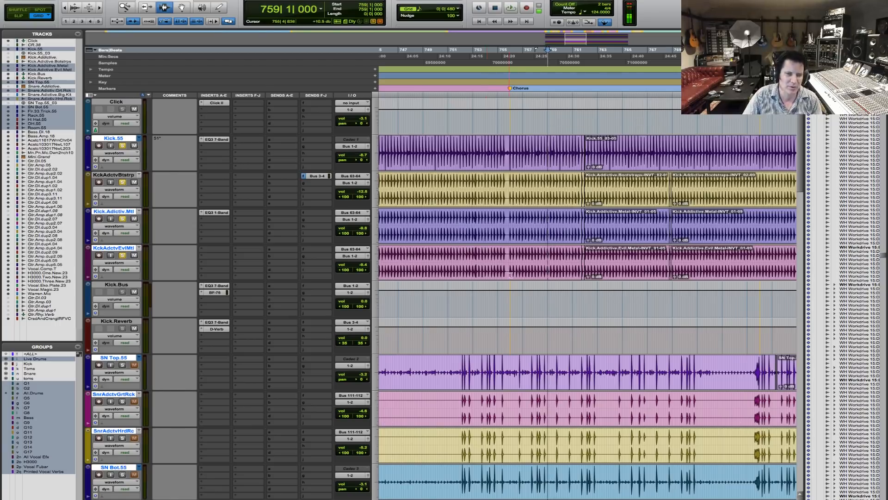
key("F5")
left_click_drag(505, 189, 572, 187)
key("F5")
key("F5")
left_click_drag(489, 188, 536, 189)
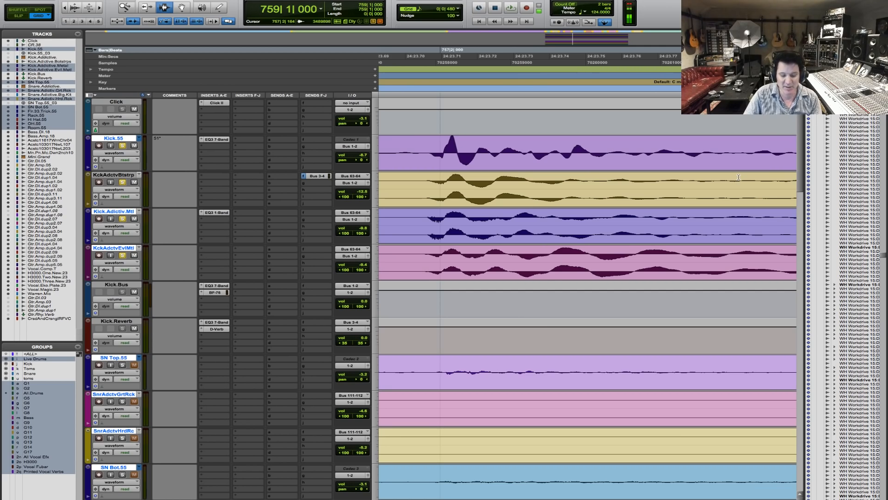
key("r")
key("r")
key("r")
key("r")
key("r")
key("r")
key("r")
key("r")
key("r")
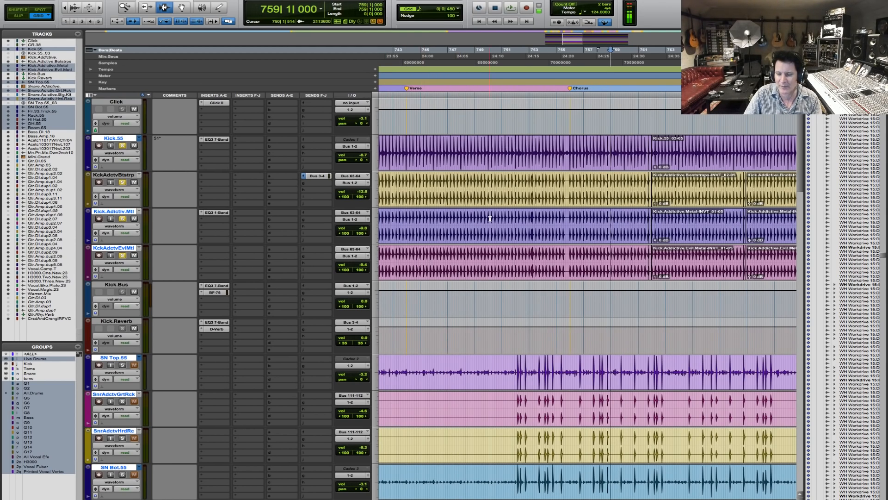
Place the playback start at 755|4|480 just before the Chorus marker and briefly audition the kick blend.
left_click(567, 187)
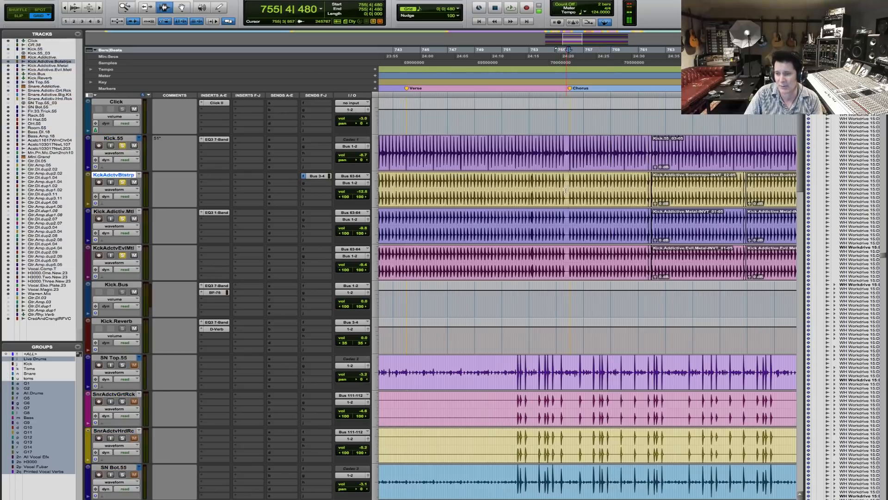
key("space")
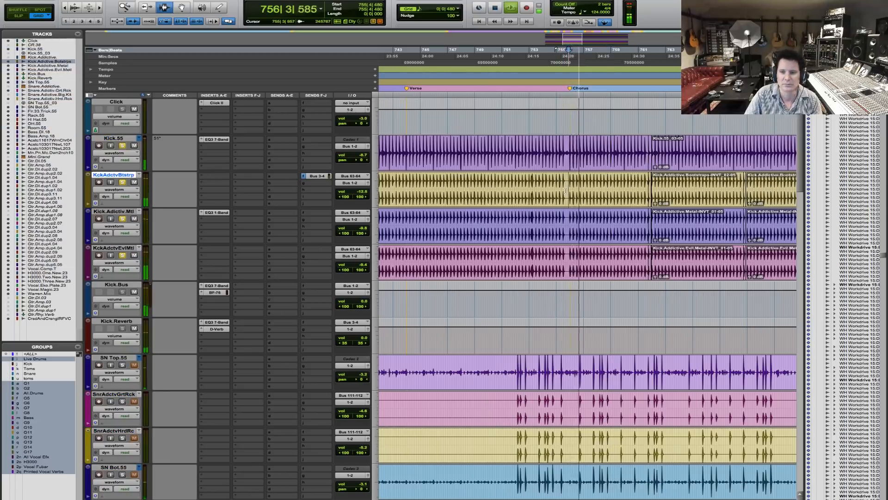
key("space")
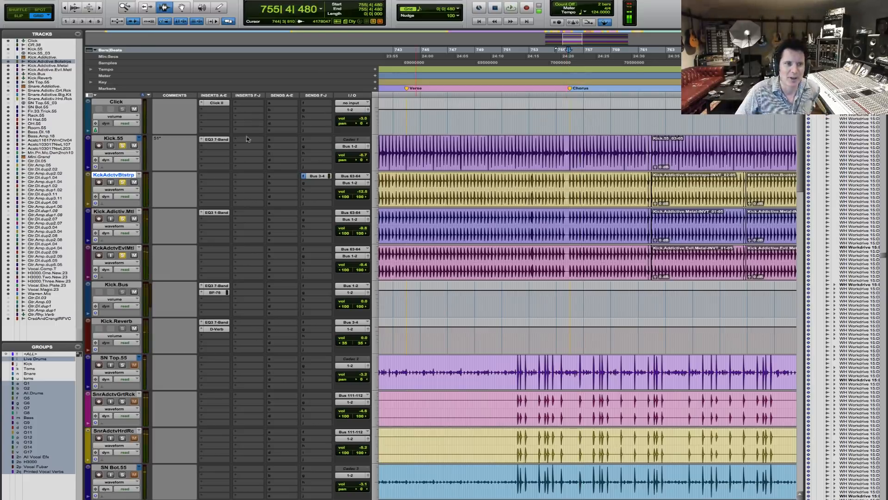
Review the 7-band EQ on Kick.55 and the 1-band high-pass EQ on Kick.Adictiv.Mtl, closing each one.
left_click(217, 139)
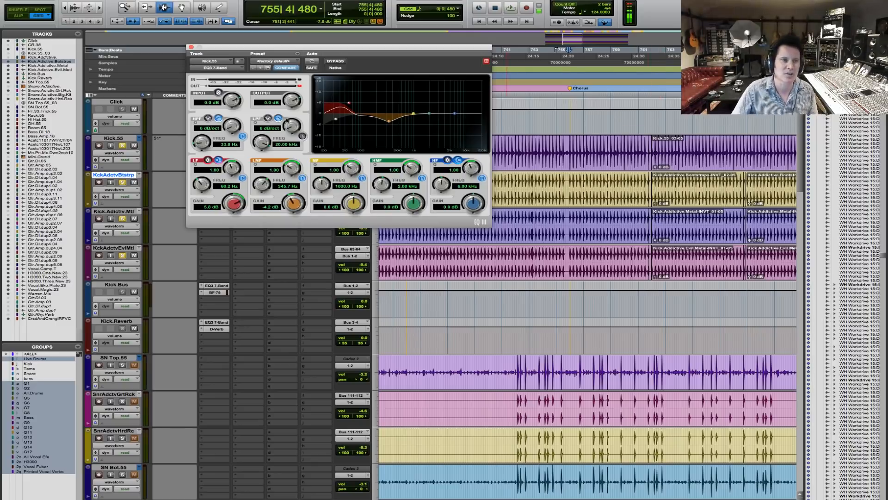
left_click(191, 47)
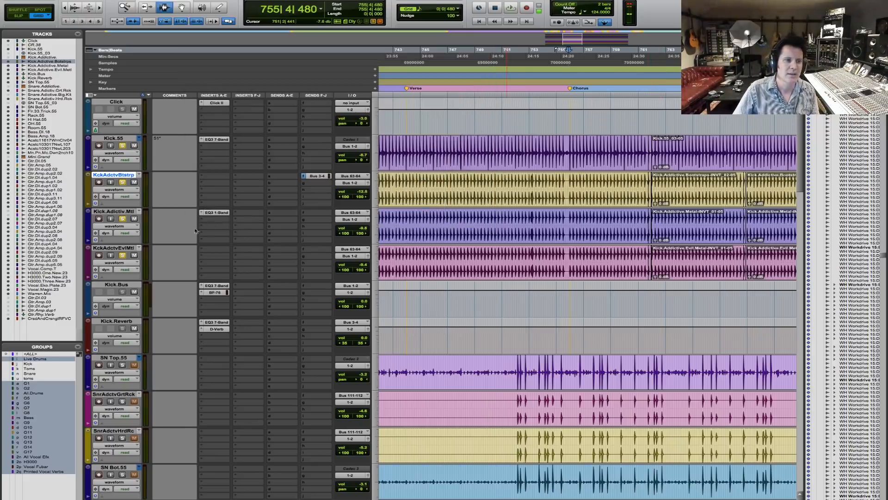
left_click(218, 212)
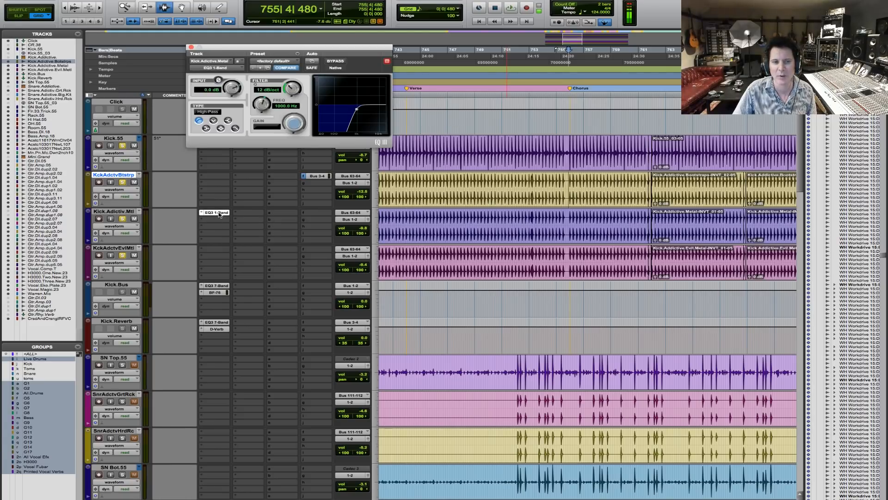
left_click(191, 47)
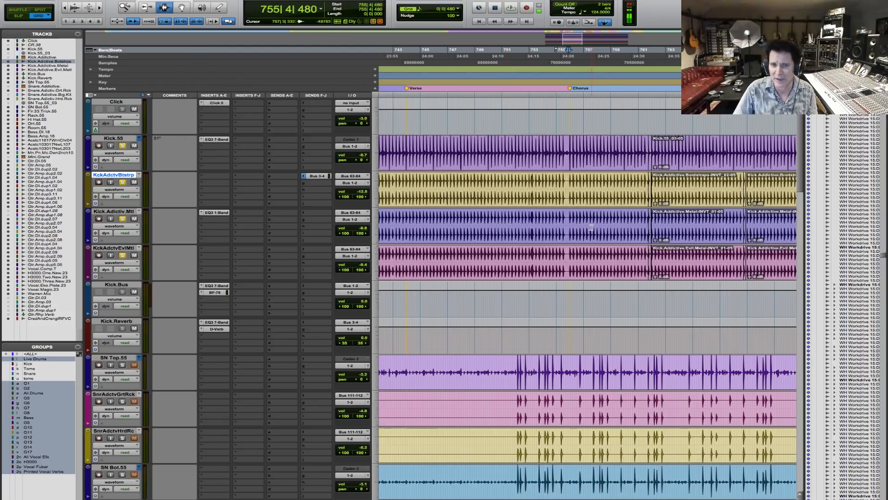
Review the EQ and BF-76 settings on Kick.Bus, plus the D-Verb and EQ settings on Kick.Reverb.
left_click(457, 159)
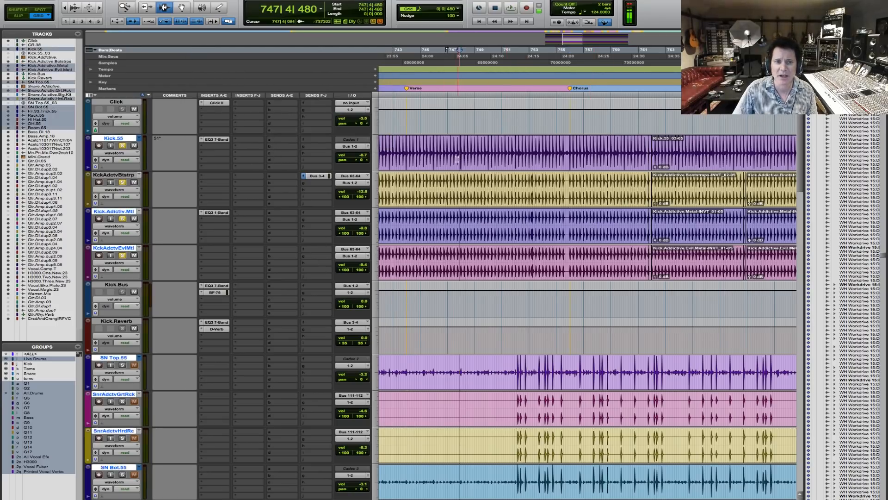
left_click(216, 286)
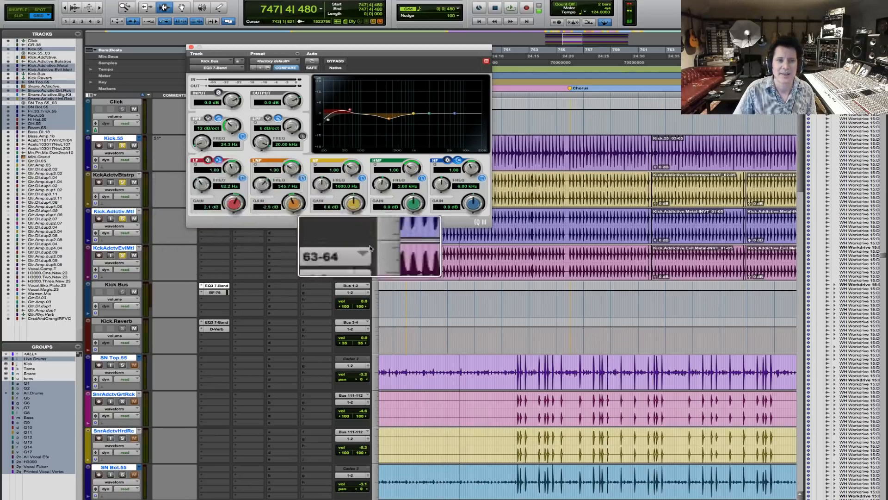
left_click(216, 293)
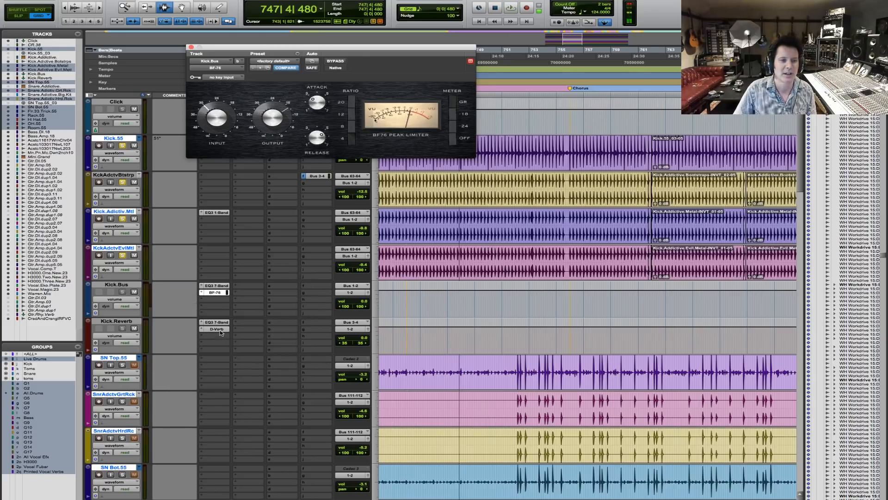
left_click(218, 330)
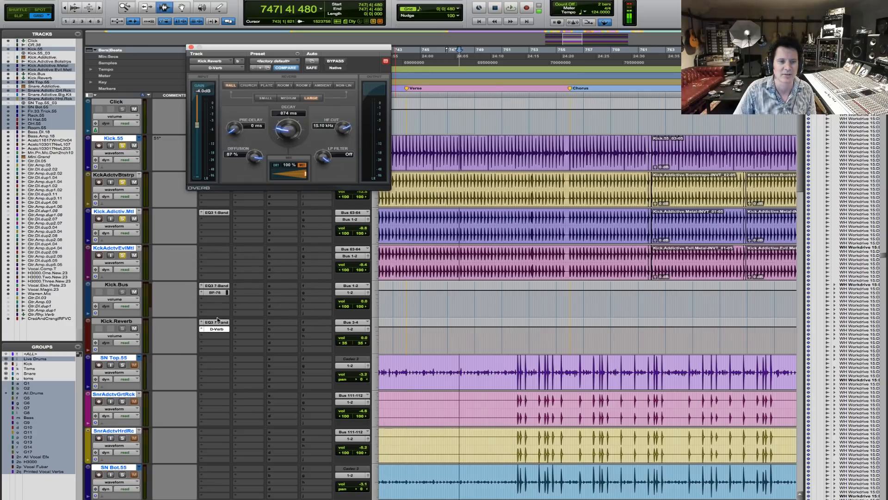
left_click(216, 322)
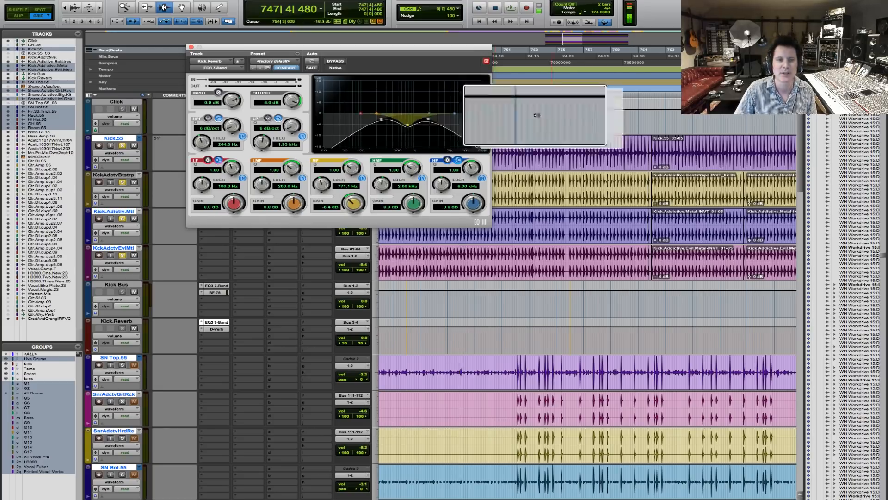
Audition the processed kicks from 755|4|480 into the Chorus, stop playback, and close Kick.Reverb's EQ.
left_click(569, 239)
key("space")
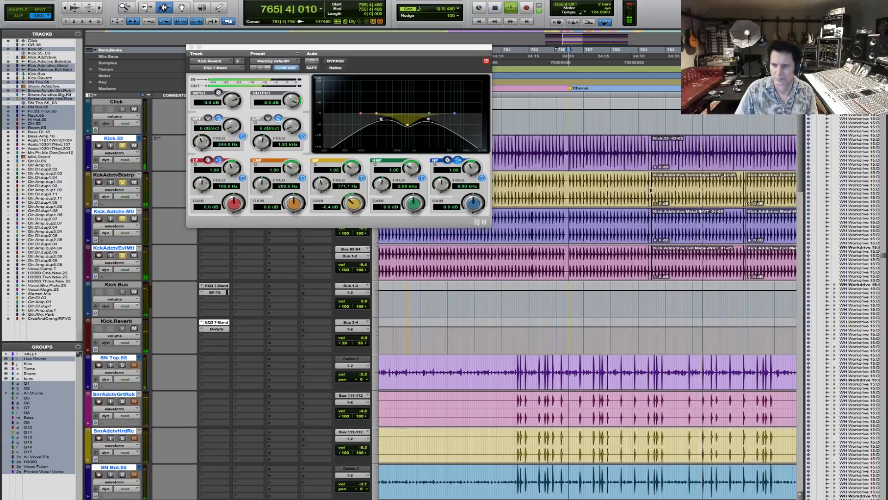
key("space")
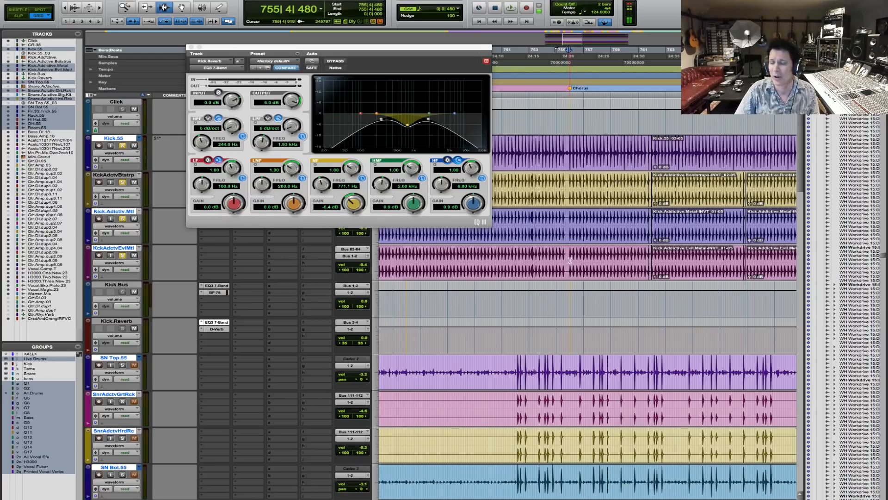
left_click(191, 47)
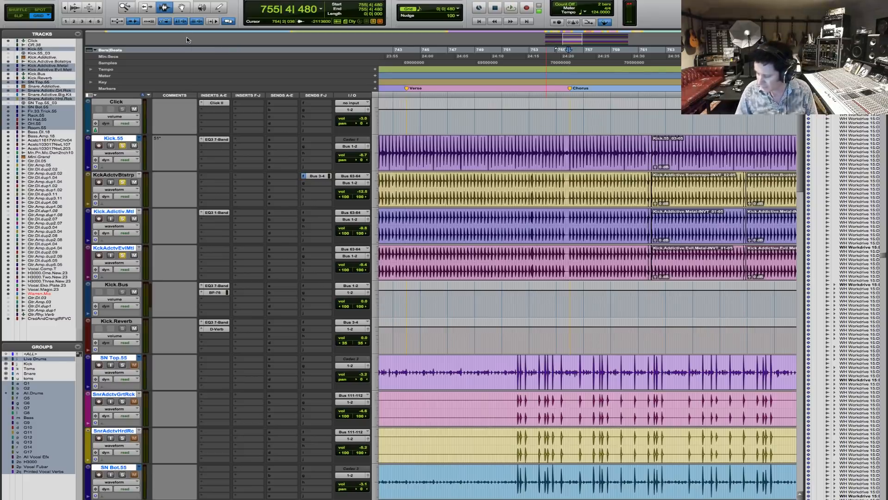
Set Kick.Reverb's EQ low-pass filter to 12 dB/oct at about 1.81 kHz during playback, and stop.
key("space")
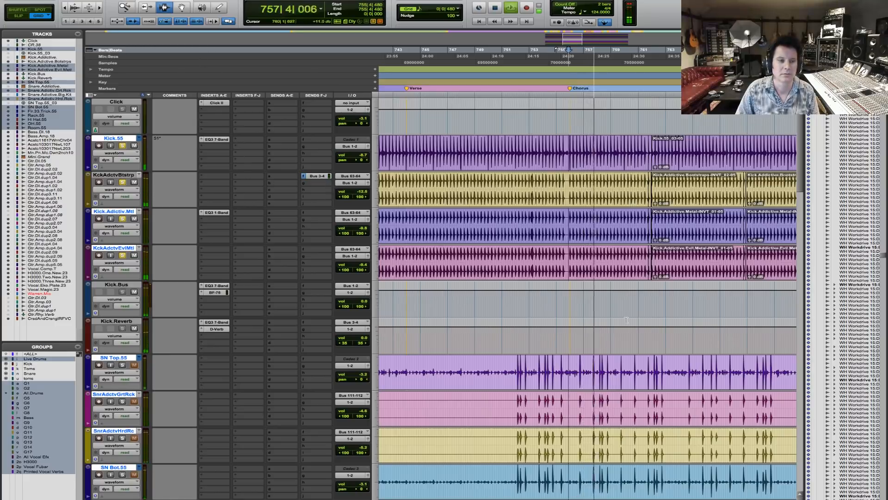
left_click(217, 322)
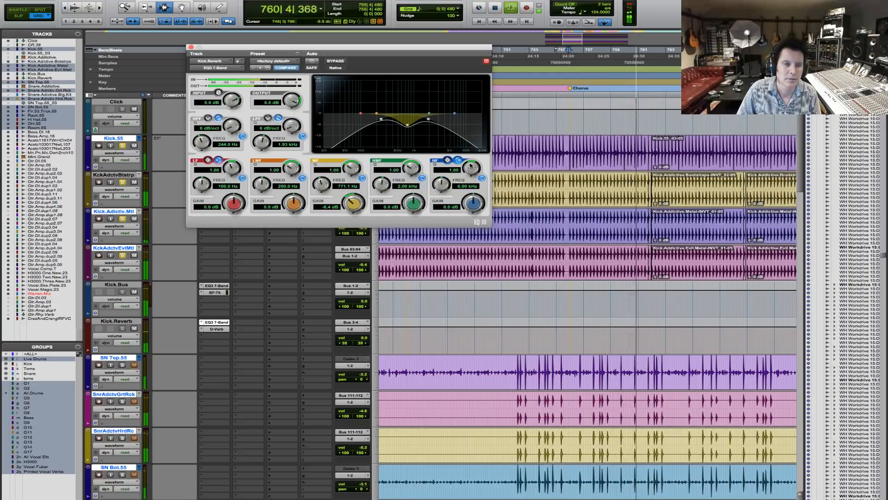
left_click_drag(260, 141, 296, 114)
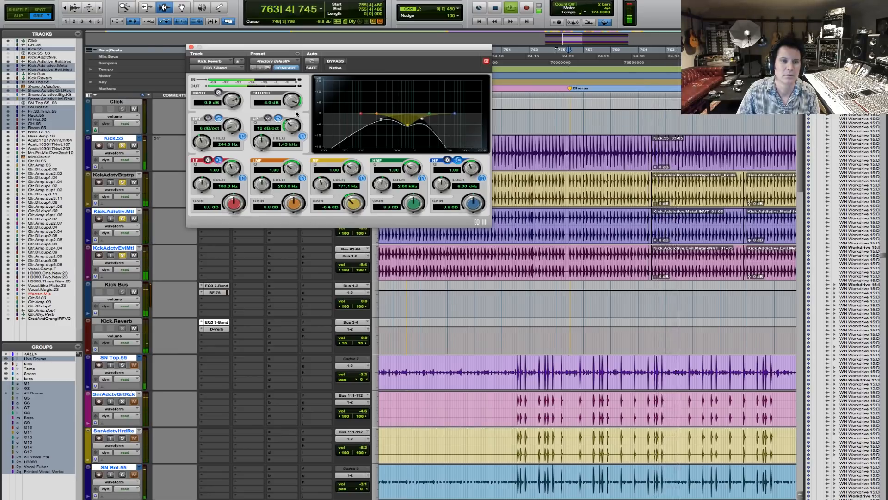
left_click_drag(262, 142, 267, 139)
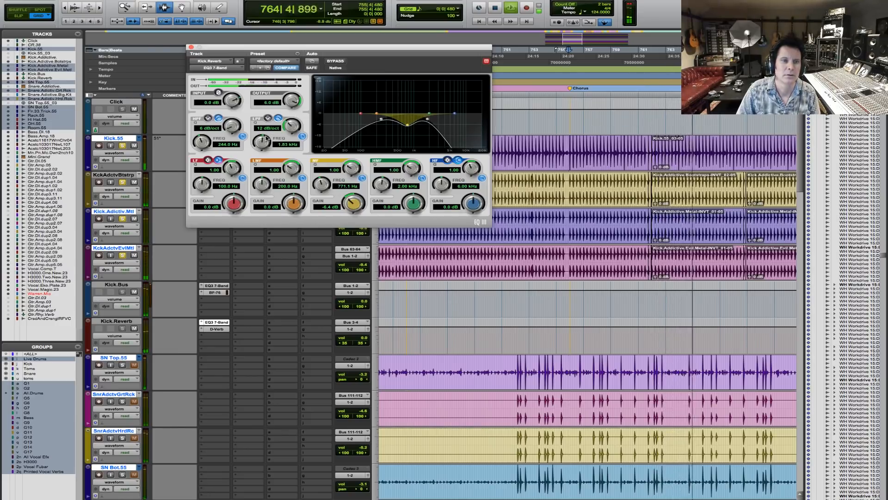
key("space")
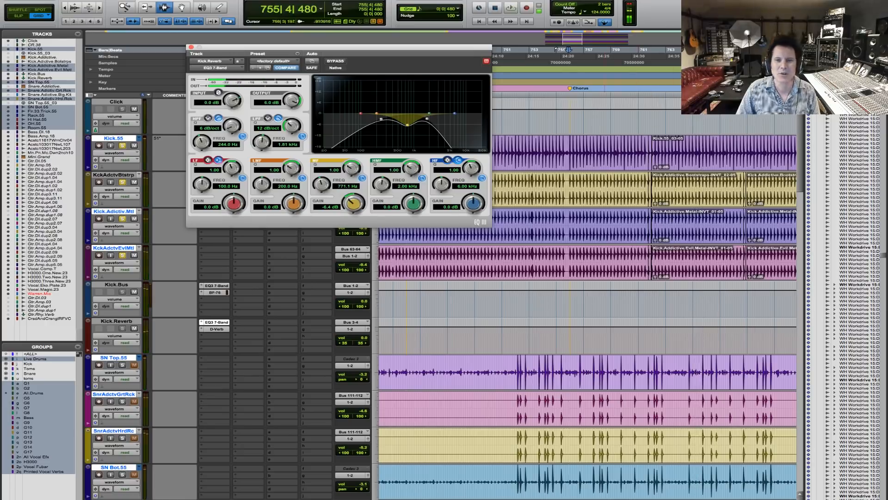
Replay the kicks from 755|4|480, stop, and solo the four snare tracks from SN Top.55 to SN Bot.55.
key("space")
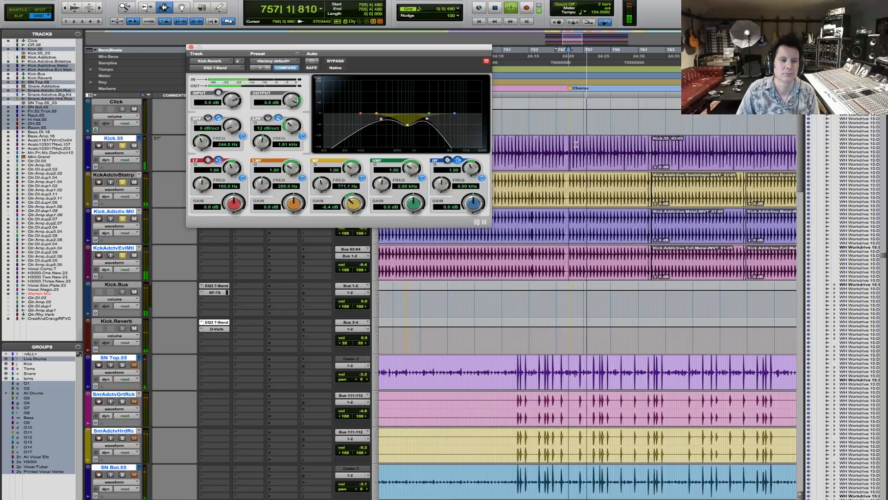
key("space")
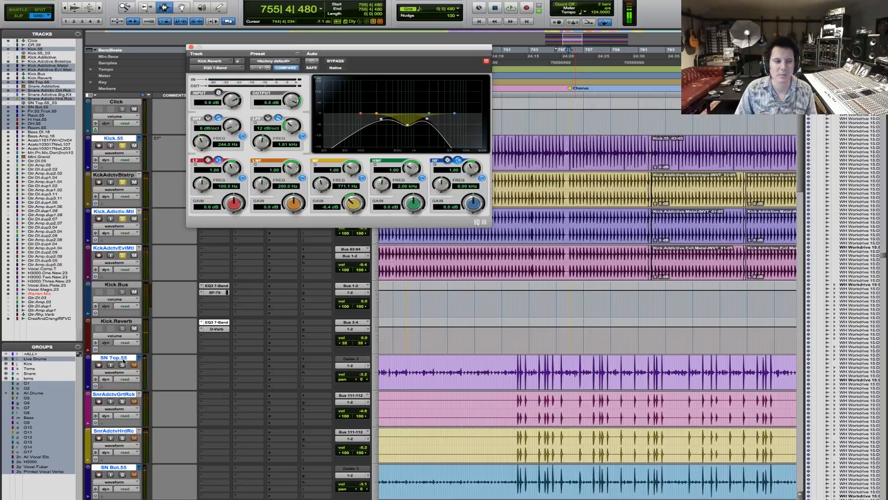
left_click(122, 365)
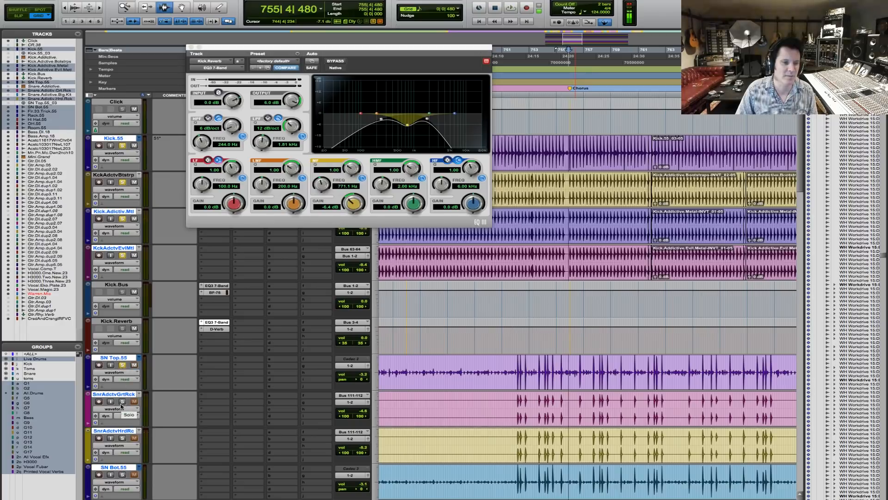
left_click(123, 437)
left_click(122, 474)
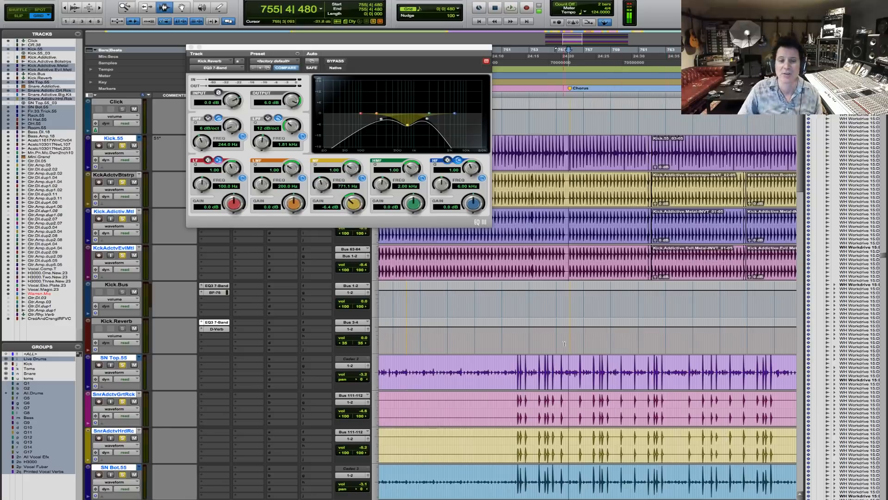
Audition the soloed kicks and snares from 756|1|000 at the Chorus, and stop playback.
left_click(570, 366)
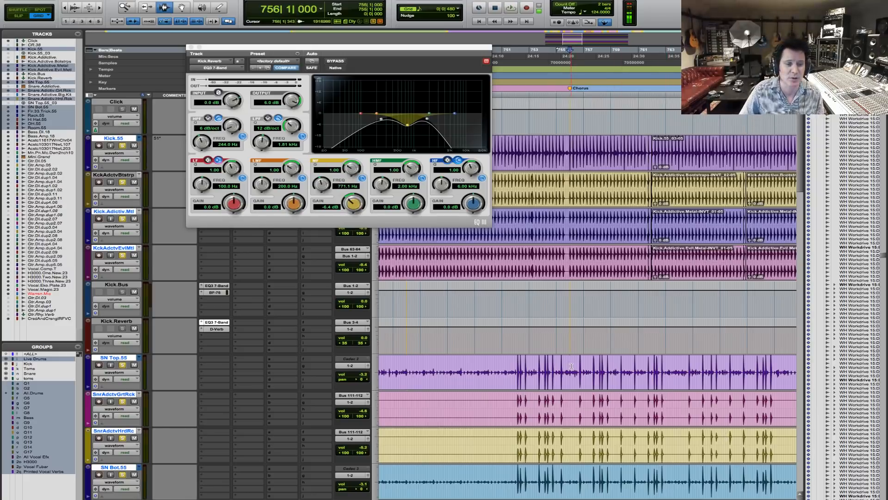
key("F5")
key("space")
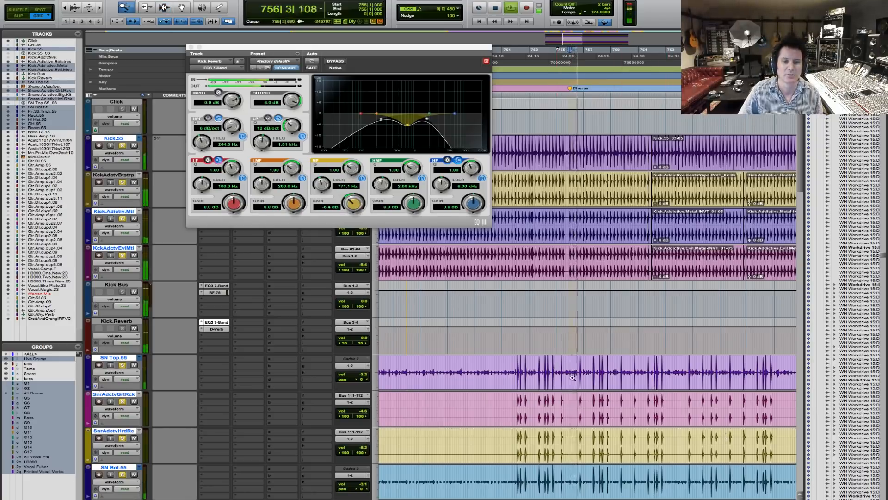
left_click_drag(546, 385, 719, 387)
scroll(552, 389, "down", 2)
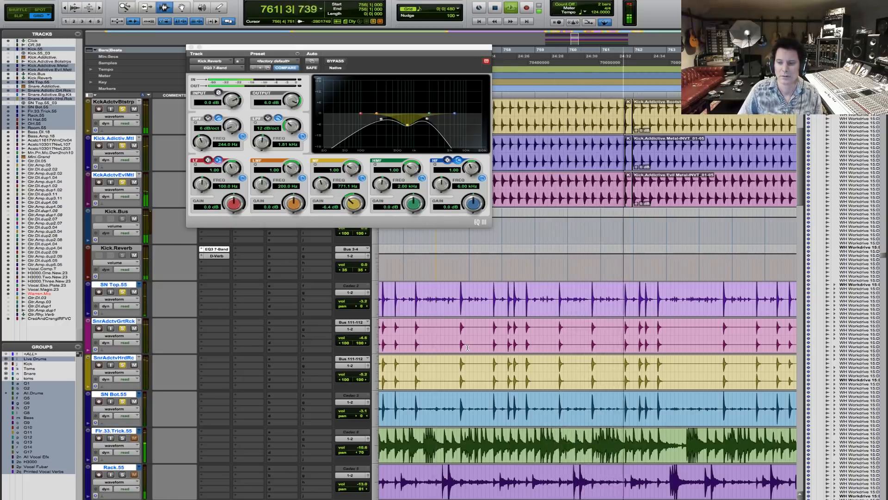
key("space")
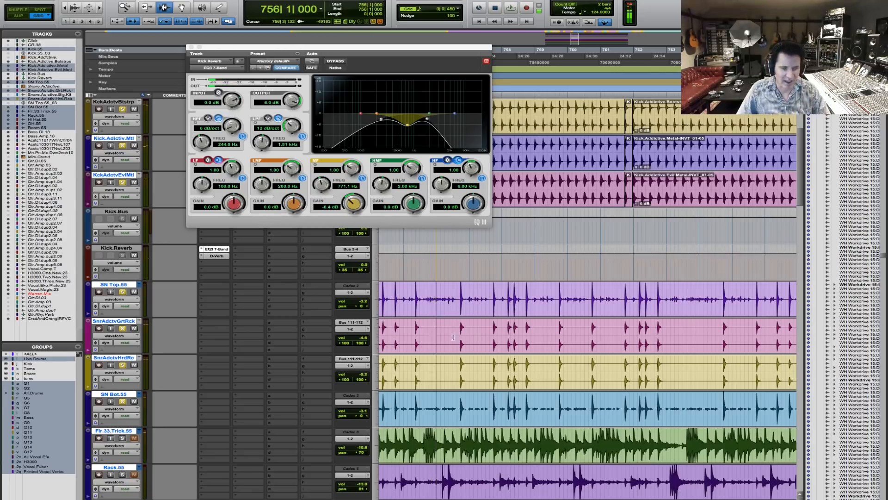
Suspend the track groups, select all four snare tracks, and route their outputs to Bus 5-6 (Stereo).
key("super+shift+g")
left_click(436, 303)
left_click_drag(434, 340, 438, 411)
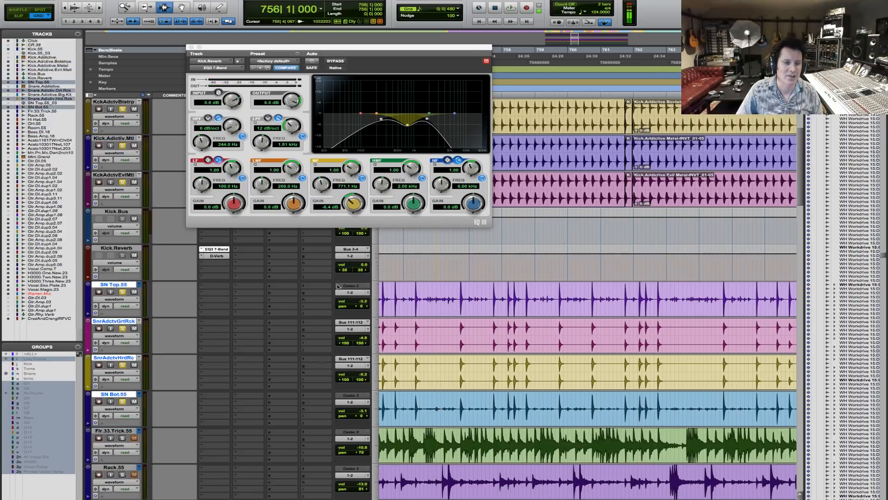
left_click(351, 292)
mouse_move(354, 300)
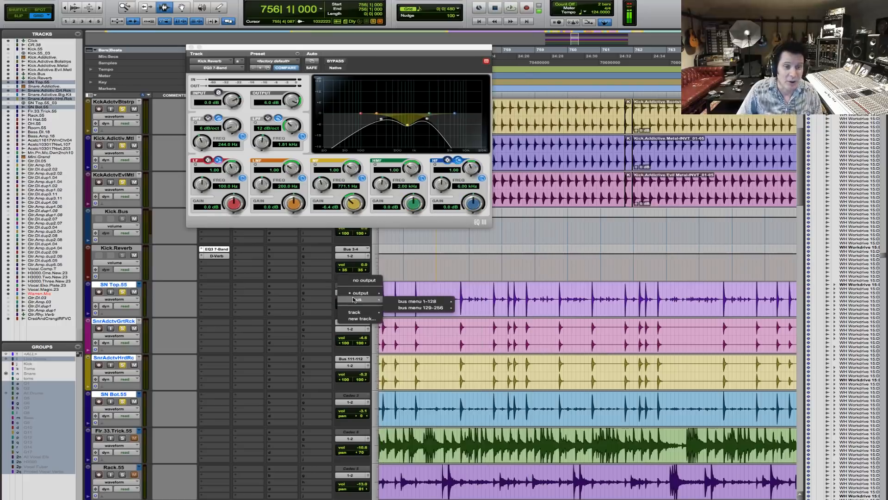
mouse_move(416, 301)
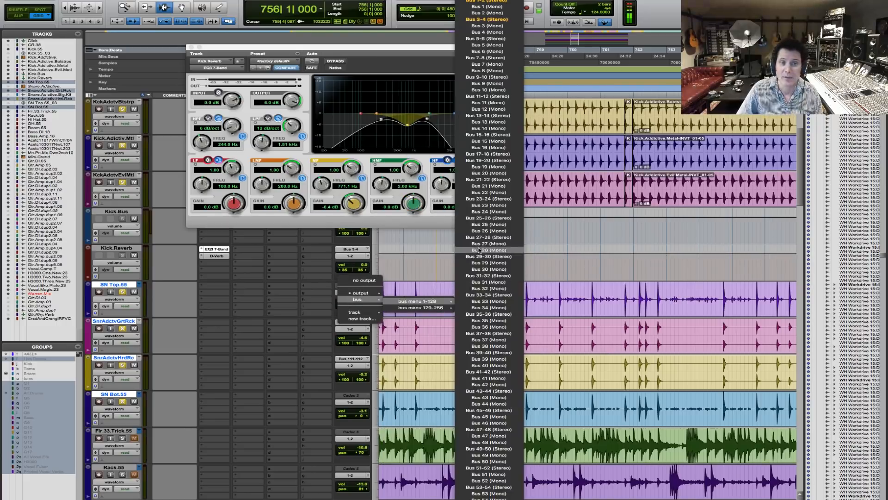
left_click(494, 39, "alt+shift")
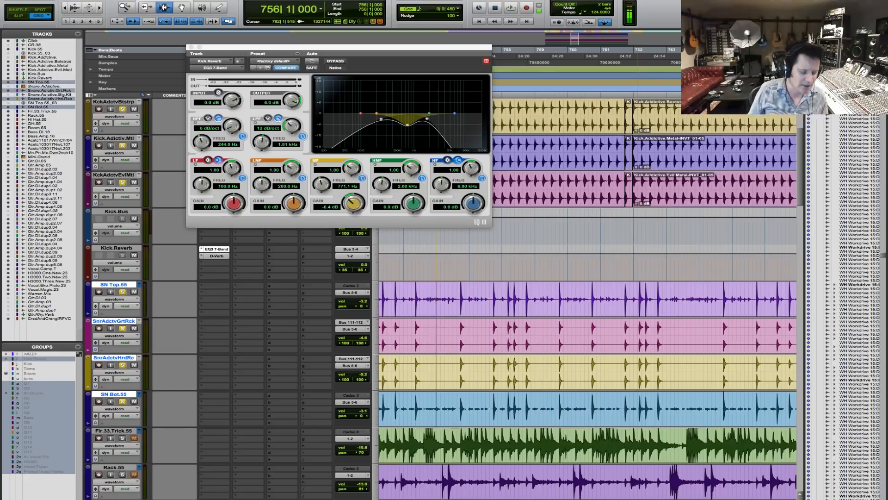
Create one stereo Aux Input track below SN Bot.55 and set its input to Bus 5-6.
key("super+shift+n")
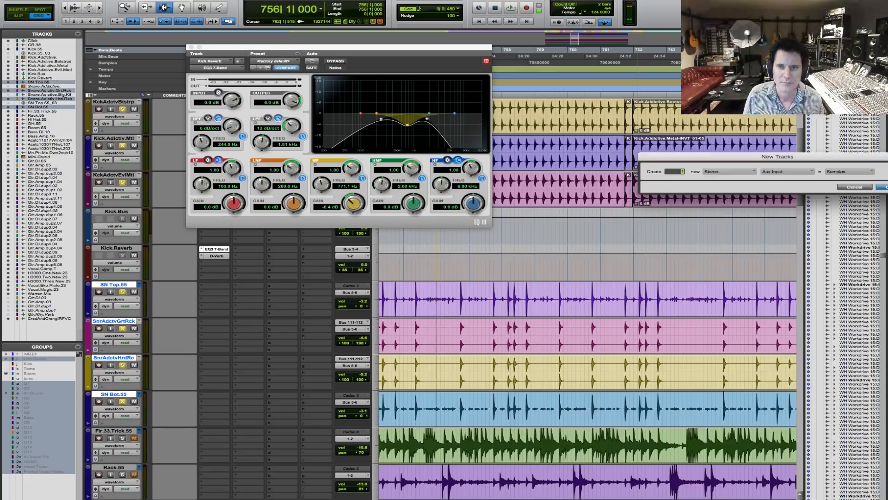
key("Return")
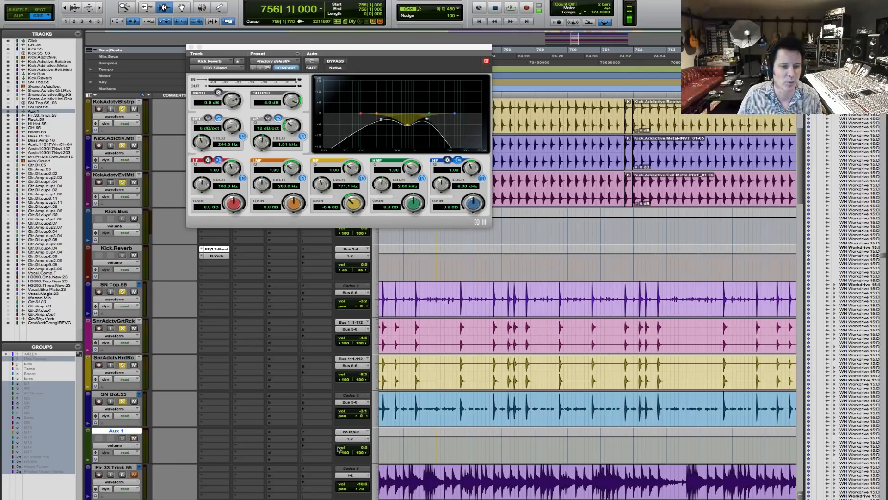
mouse_move(363, 453)
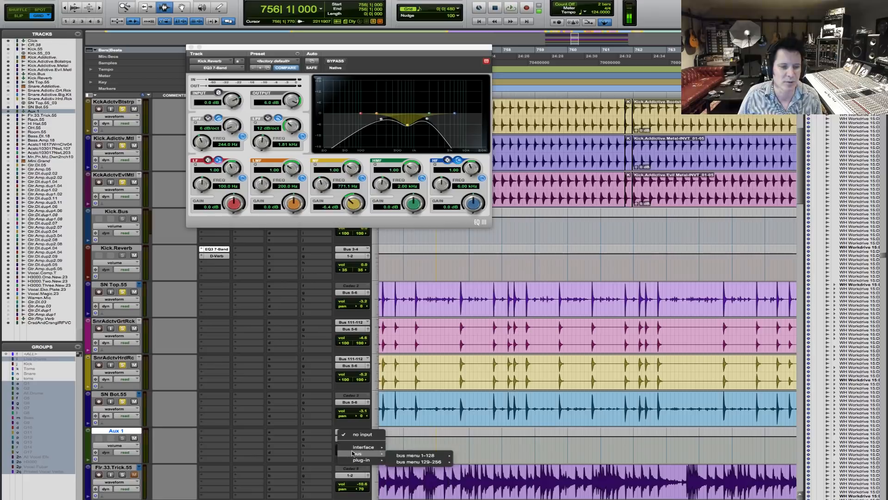
mouse_move(430, 454)
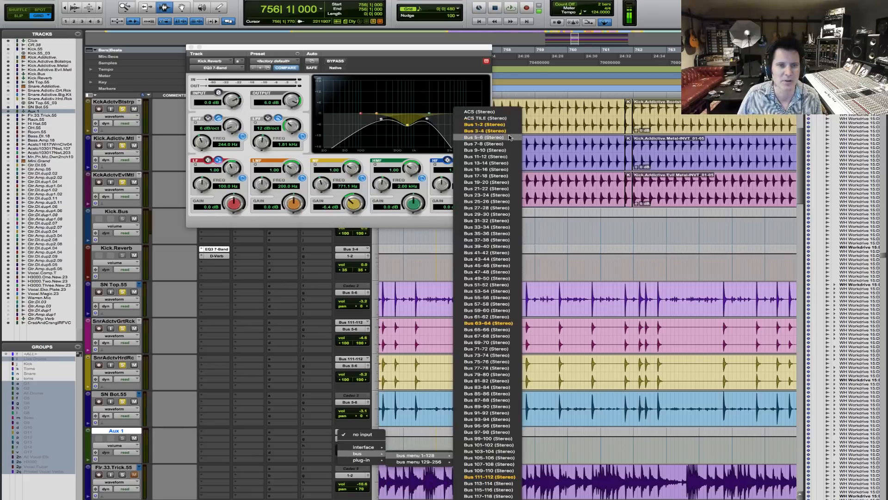
left_click(283, 391)
Rename the new aux track as Snare.Sub.
double_click(116, 431)
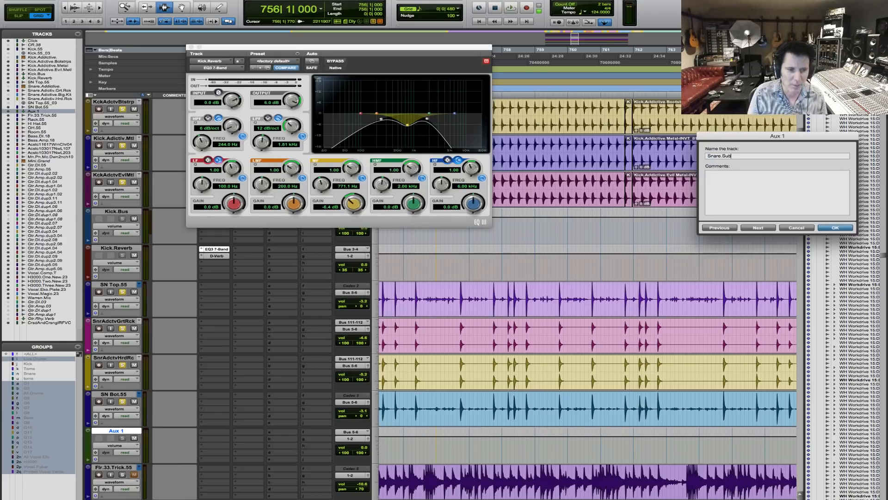
type("Snare.Sub")
key("Return")
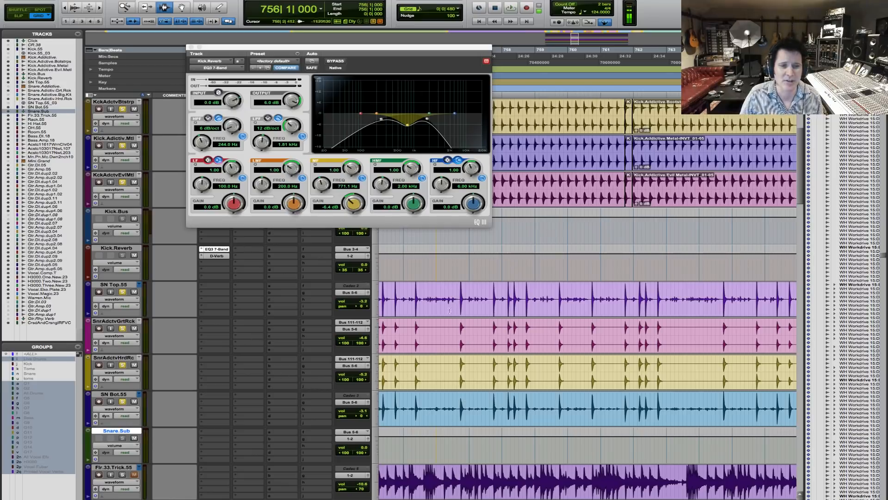
Audition the snares through Snare.Sub from 756|1|000, and stop playback.
left_click(437, 299)
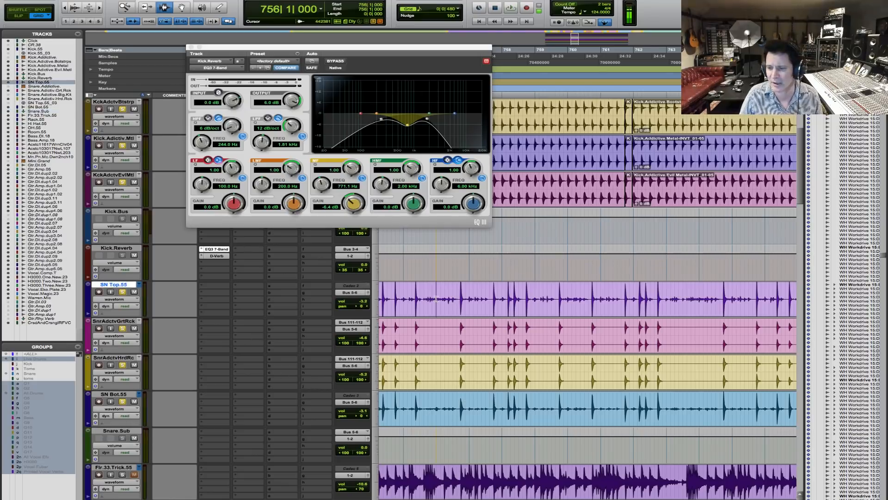
key("space")
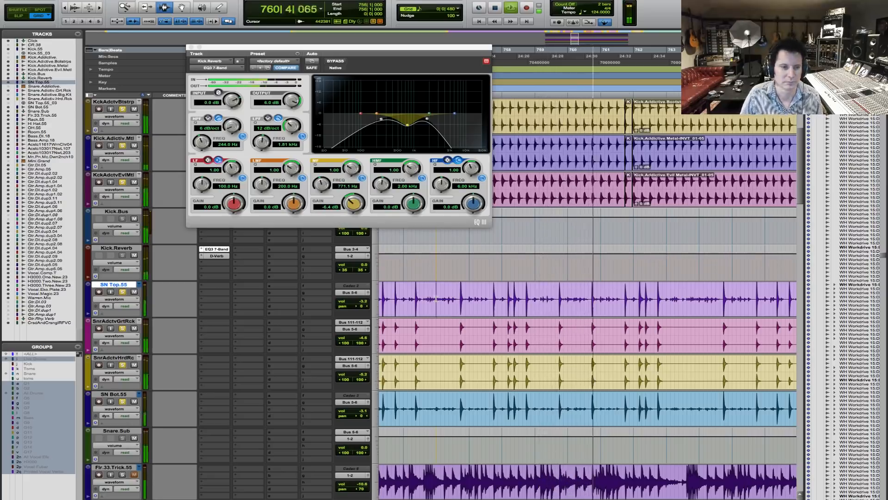
key("space")
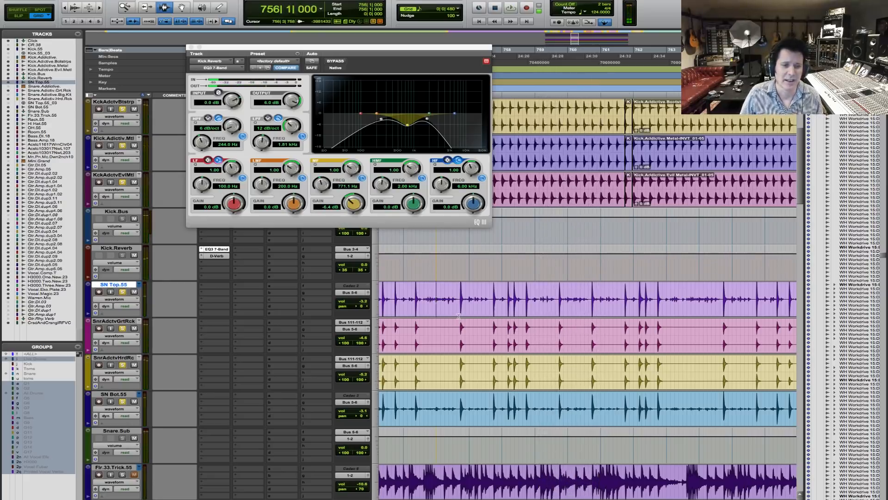
Insert a stereo Avid EQ3 7-Band in the first insert slot of Snare.Sub.
left_click(213, 435)
mouse_move(245, 447)
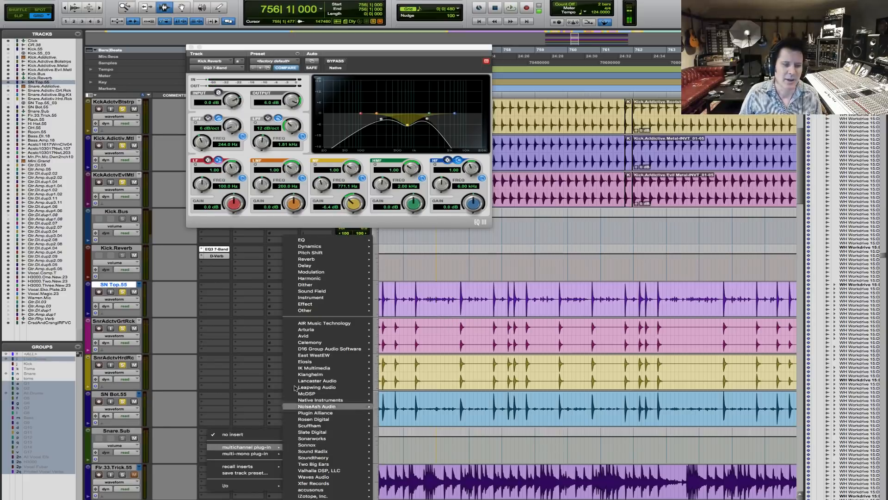
mouse_move(326, 309)
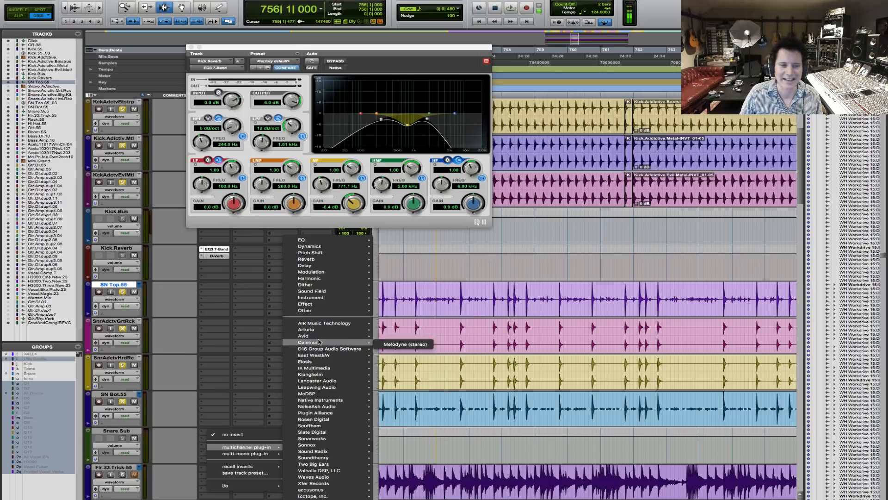
mouse_move(323, 336)
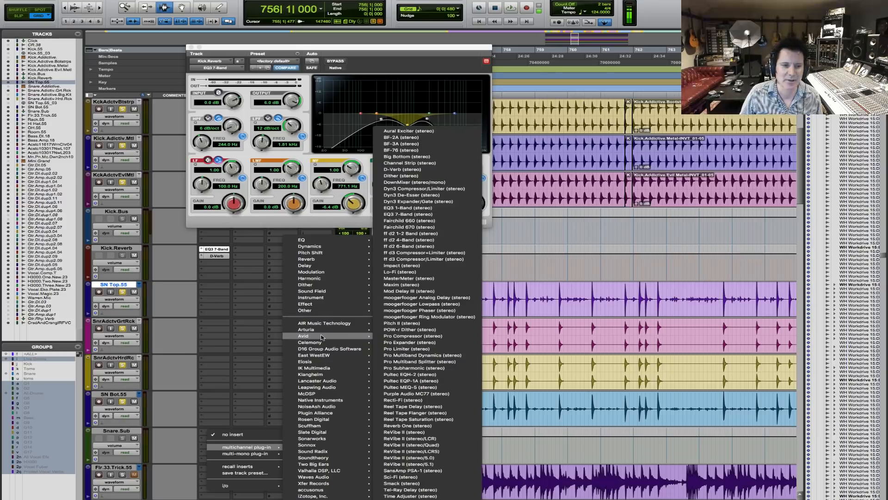
left_click(446, 216)
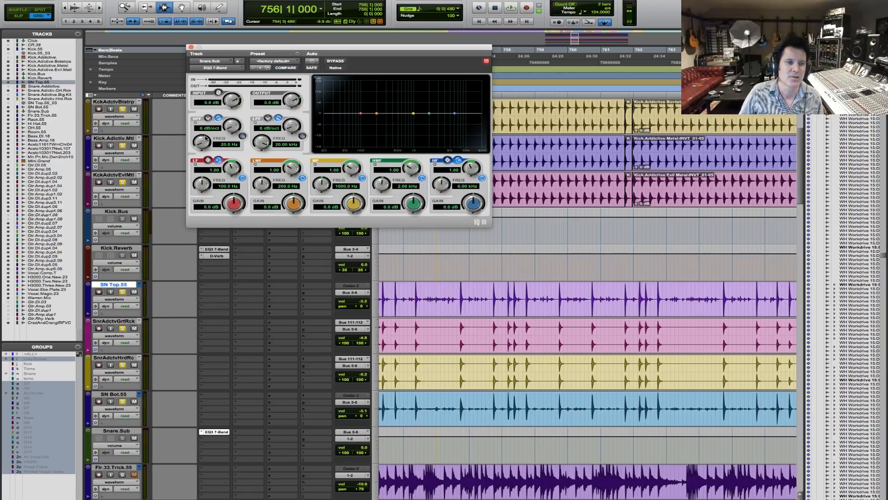
Boost the low shelf of Snare.Sub's EQ by 3.9 dB at about 164.7 Hz while auditioning, and stop.
key("space")
left_click_drag(232, 203, 233, 198)
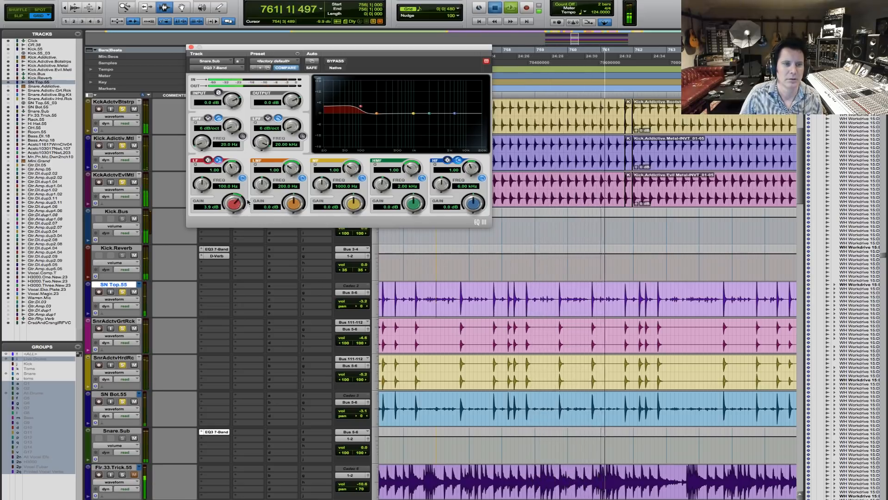
key("space")
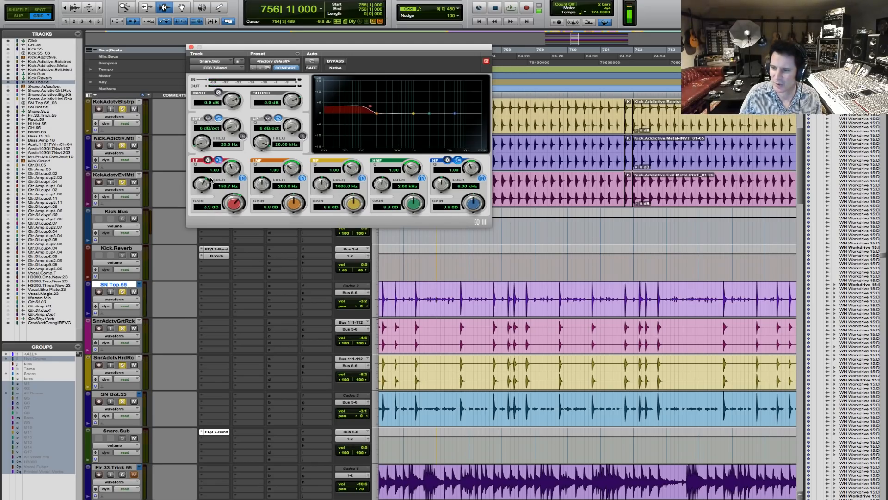
key("space")
left_click_drag(201, 189, 198, 189)
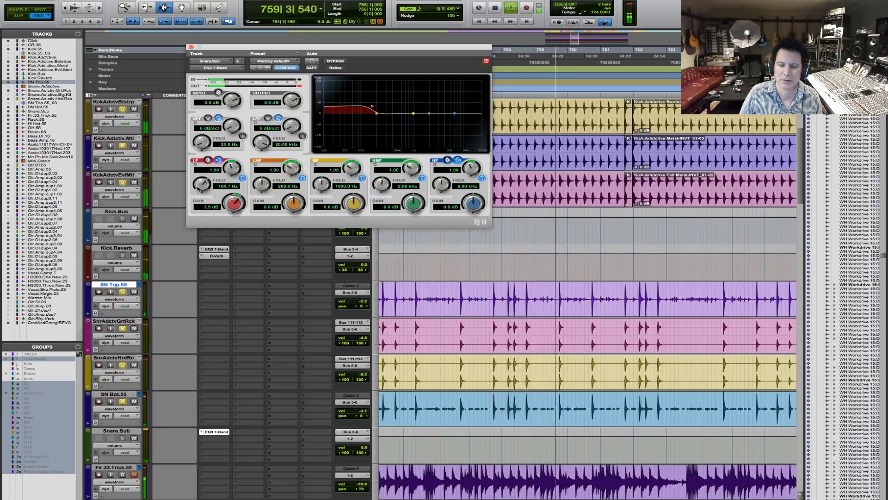
key("space")
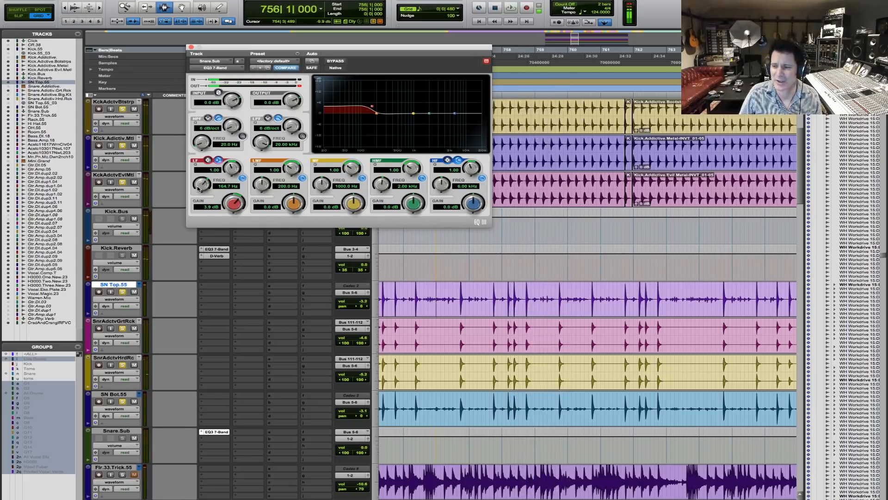
Fine-tune Snare.Sub's low shelf to 163.4 Hz and boost the high shelf by 4.1 dB at 7.06 kHz during playback.
key("space")
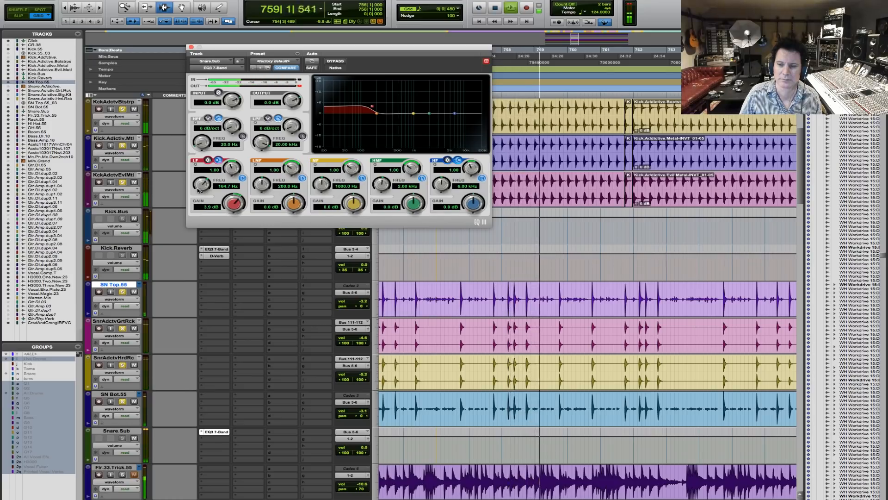
left_click_drag(199, 190, 199, 190)
key("space")
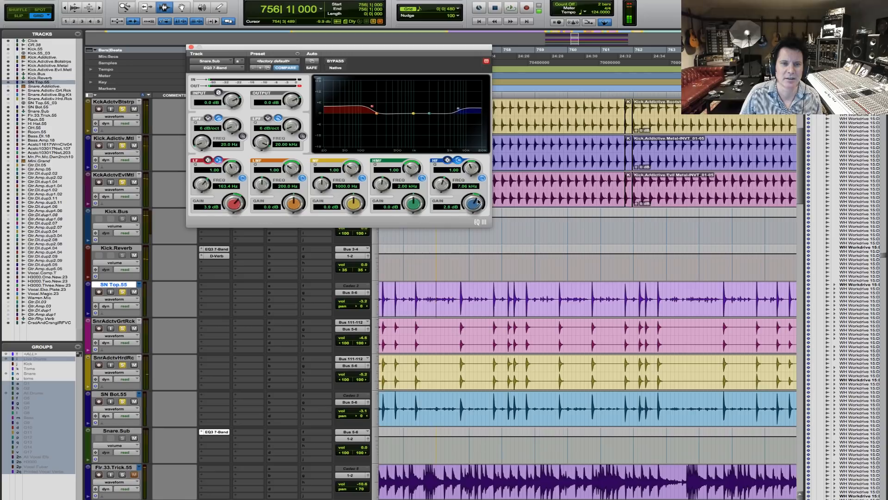
key("space")
left_click_drag(479, 202, 480, 199)
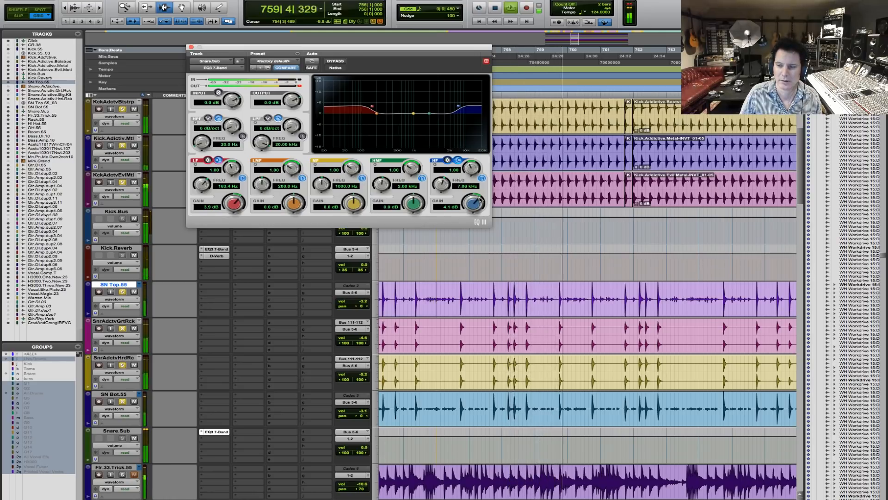
key("space")
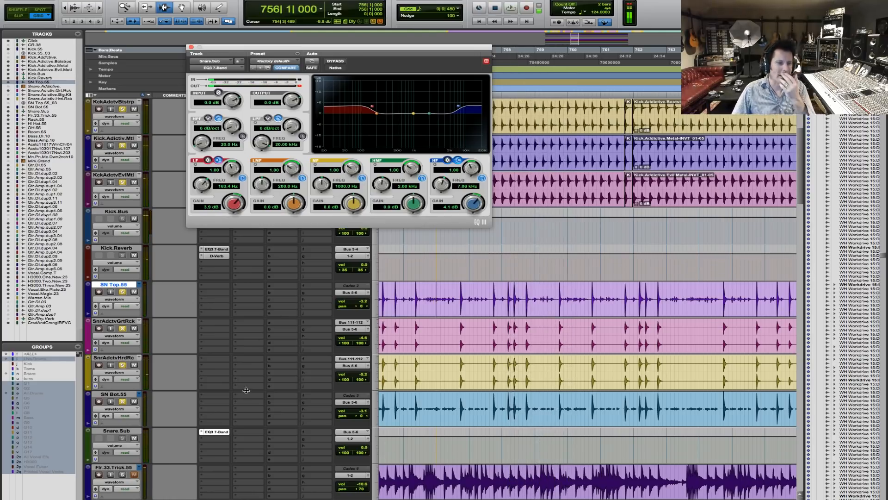
Insert the stereo Avid BF-76 compressor in the second insert slot of Snare.Sub, after the EQ.
left_click(202, 443)
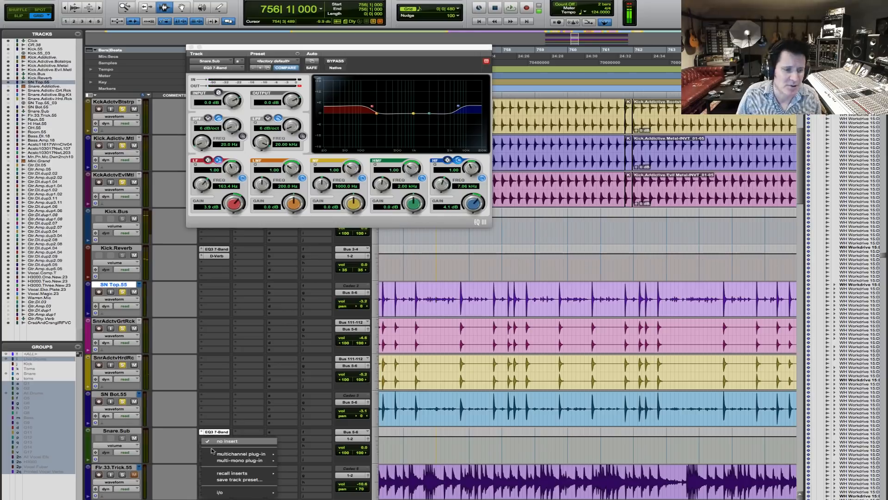
mouse_move(240, 453)
mouse_move(307, 335)
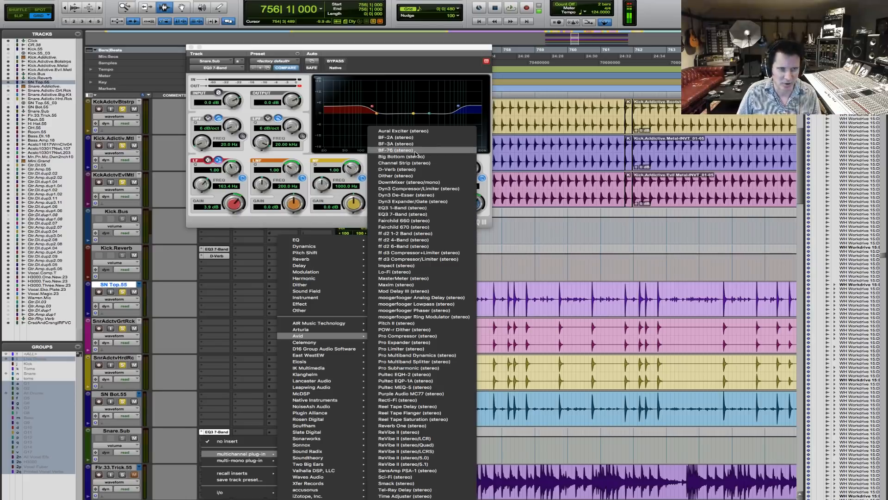
left_click(396, 150)
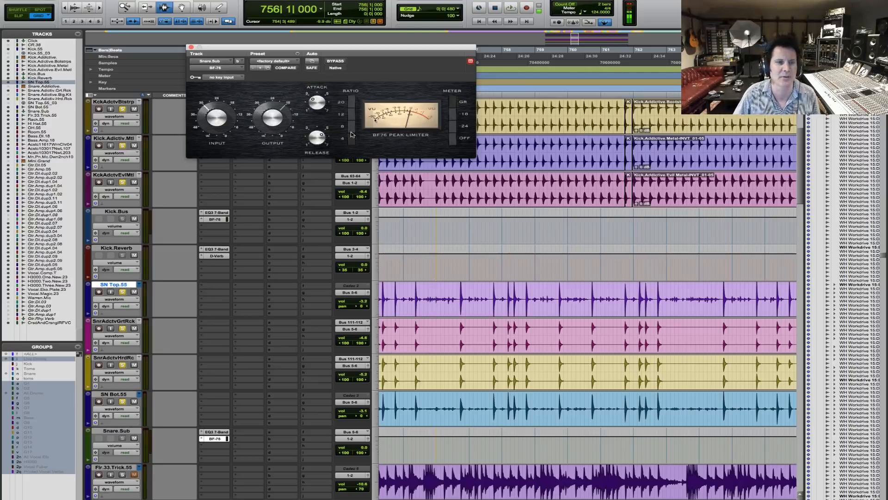
Raise the output of Snare.Sub's BF-76 slightly while auditioning the snares from 756|1|000, and stop playback.
key("space")
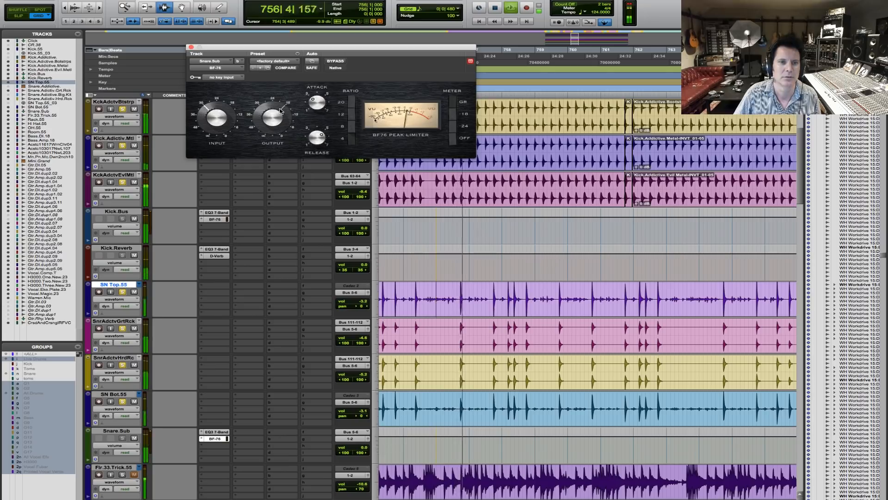
left_click_drag(275, 119, 276, 113)
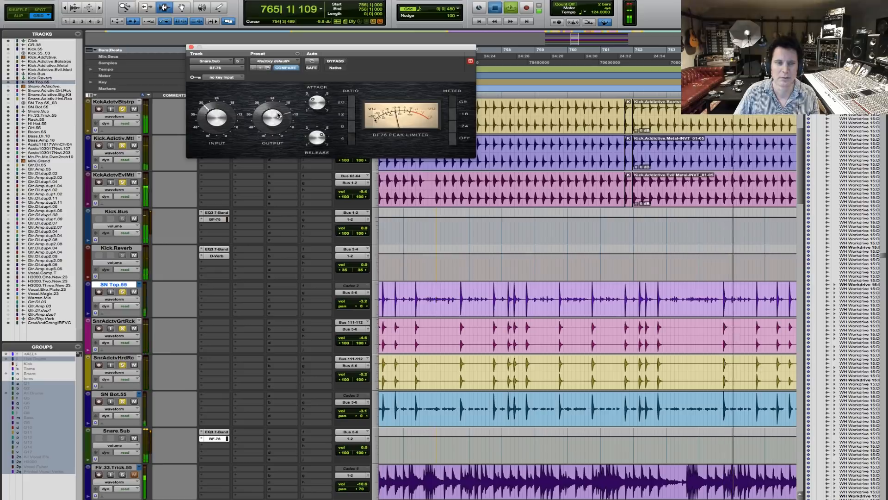
key("space")
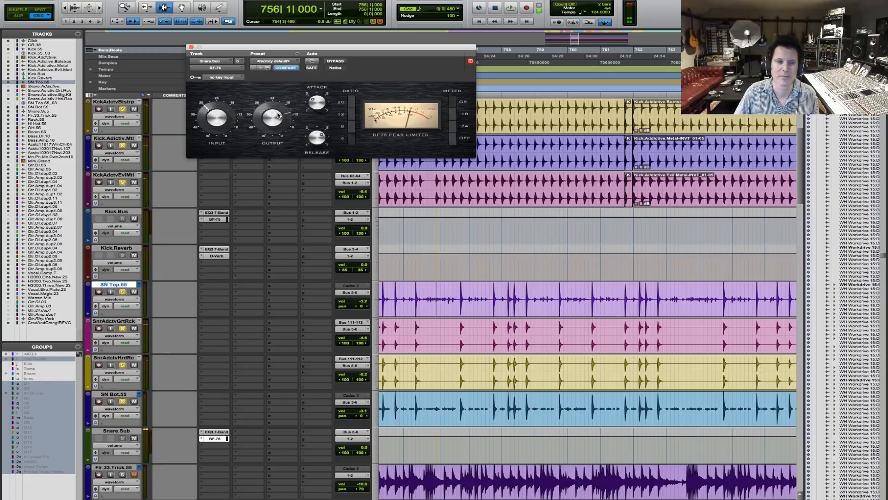
Enable the high-pass filter on Snare.Sub's EQ at 64.3 Hz with a 6 dB/oct slope during playback, and stop.
left_click(217, 431)
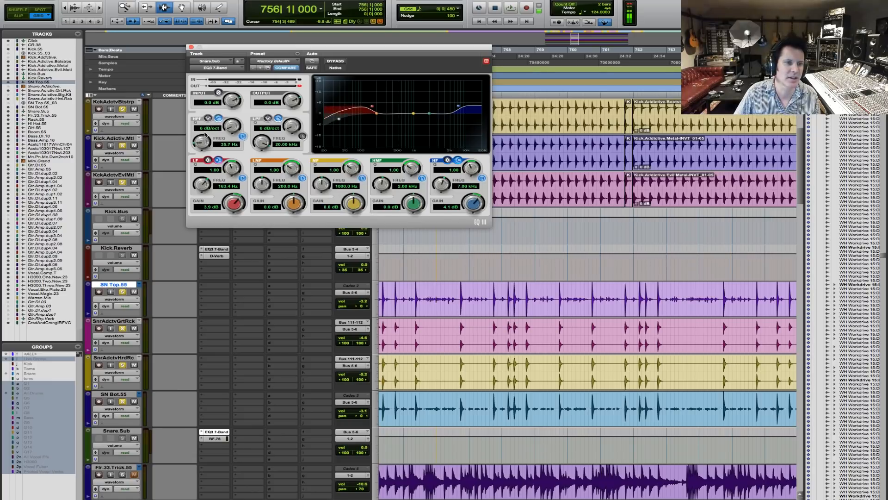
key("space")
left_click_drag(205, 131, 202, 134)
key("space")
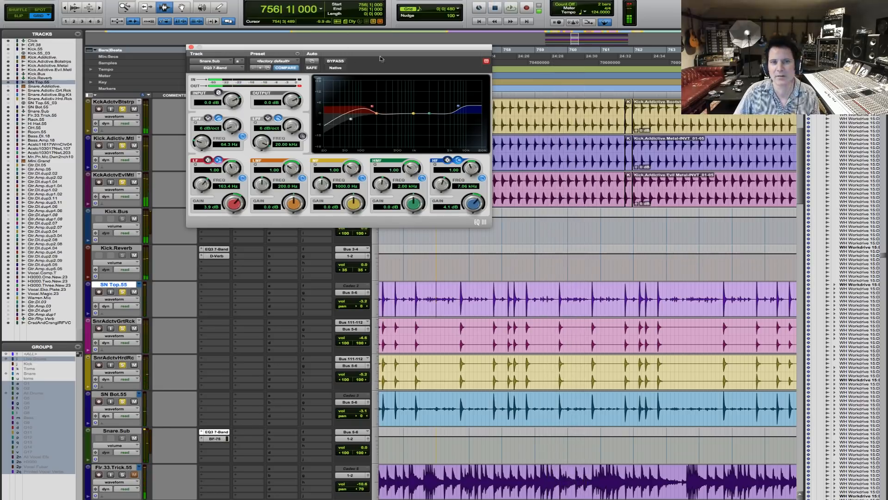
Audition Snare.Sub's BF-76 compression repeatedly from 756|1|000, and close the compressor and EQ windows.
left_click(214, 438)
key("space")
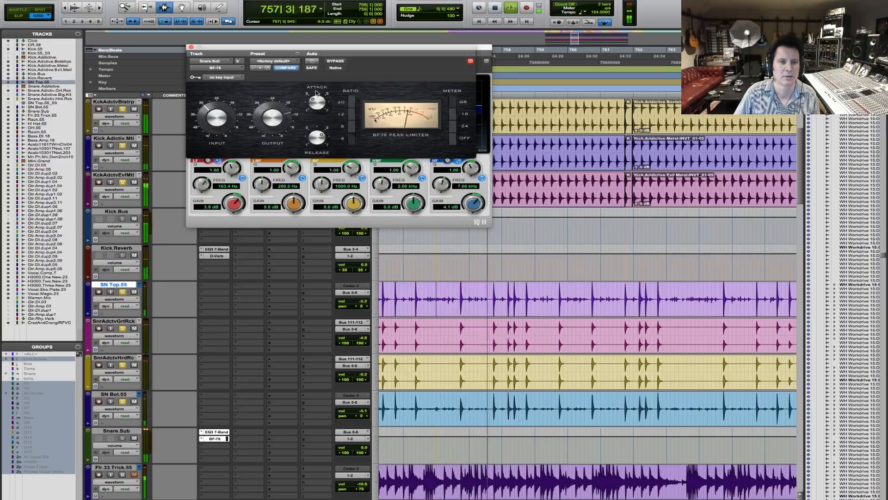
key("space")
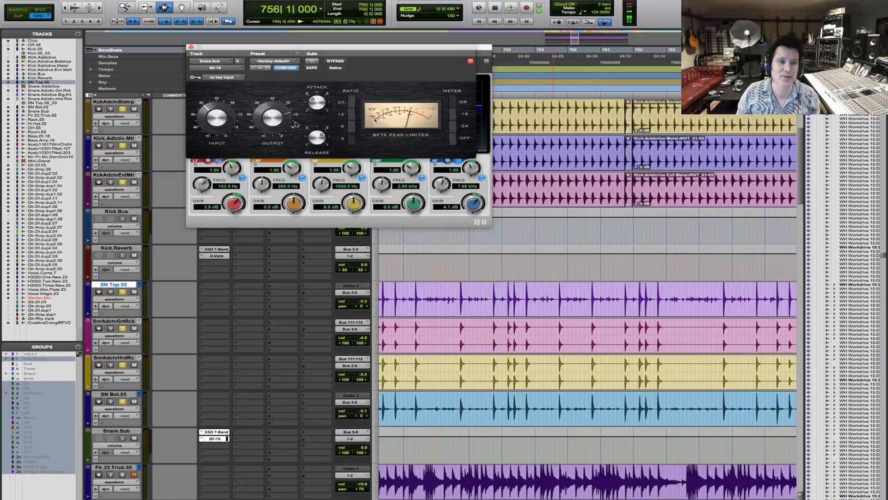
key("space")
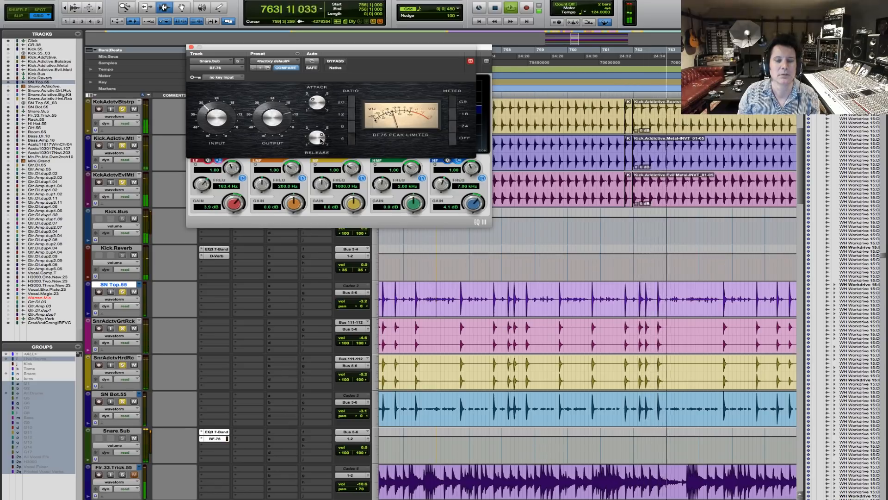
key("space")
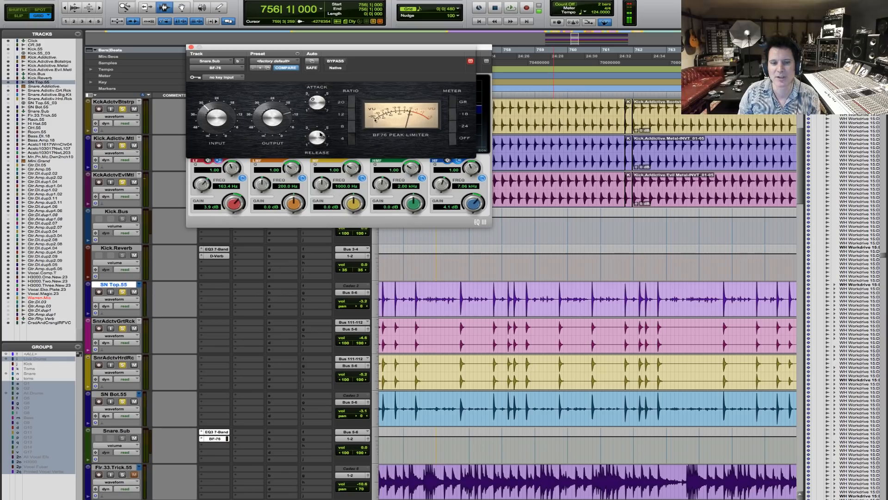
key("space")
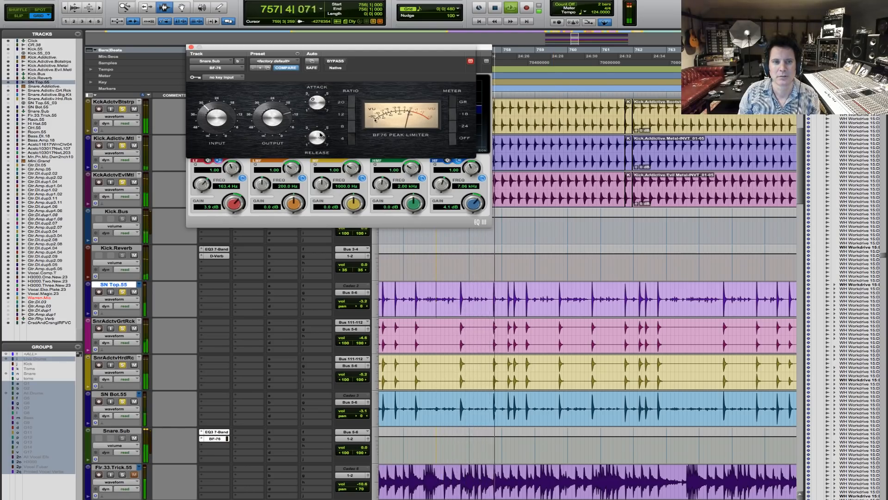
key("space")
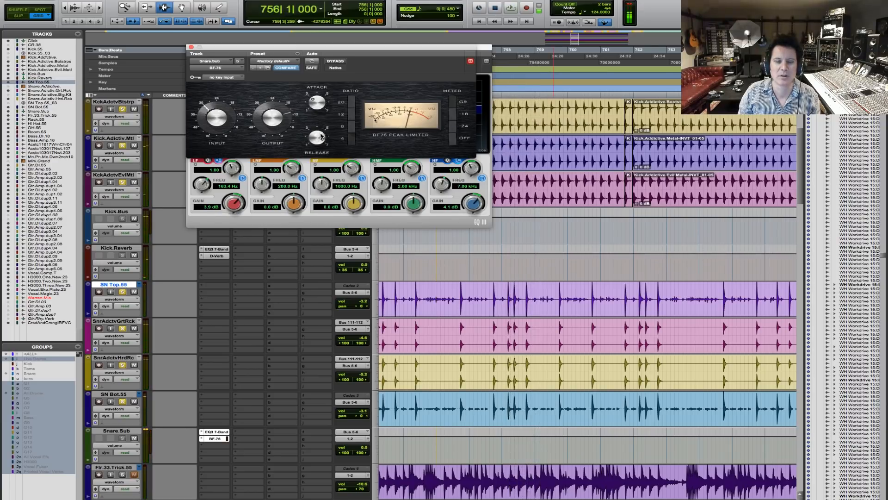
key("space")
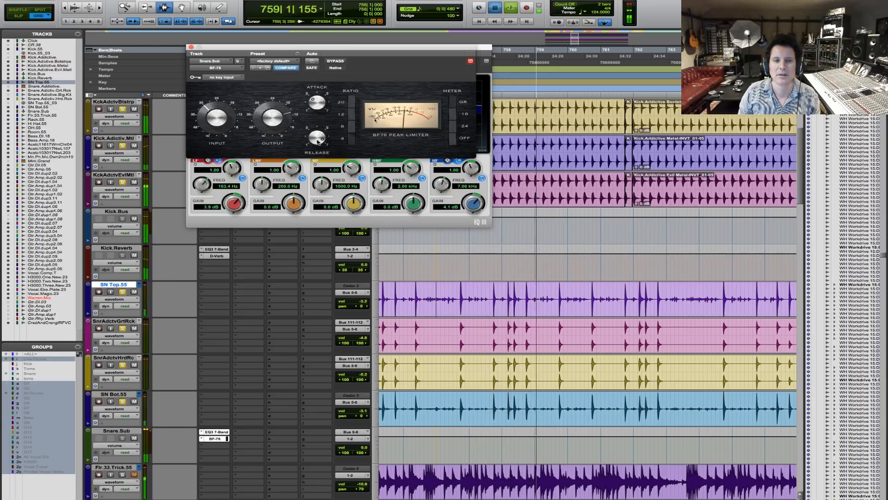
key("space")
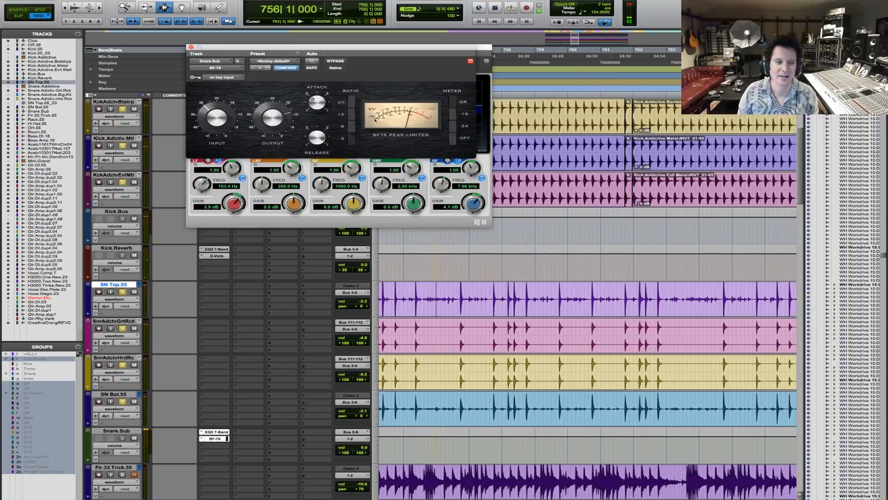
left_click(191, 47)
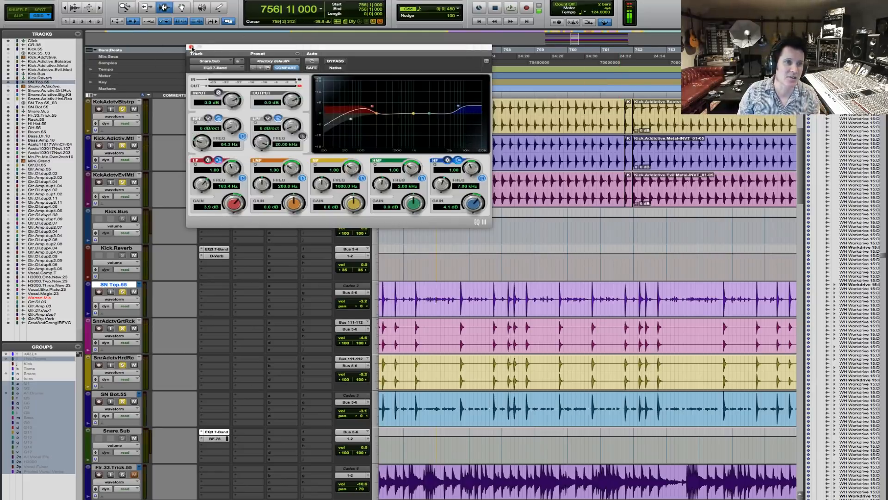
left_click(191, 47)
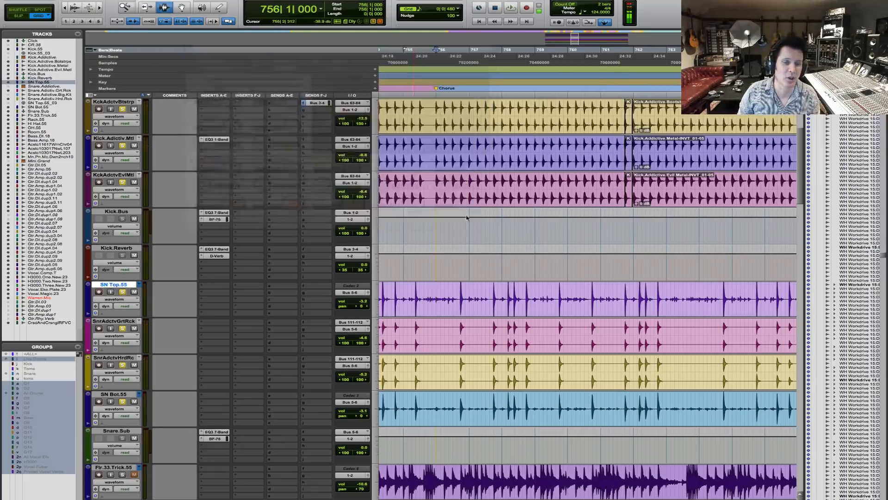
Move the edit selection at 756|1|000 down to SN Bot.55 and extend it up to SnrAdctvHrdRc.
left_click(436, 342)
key("semicolon")
key("semicolon")
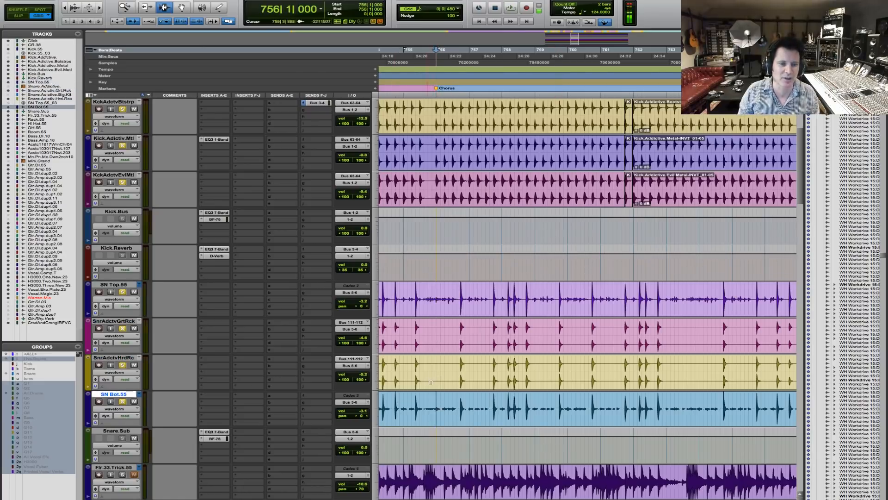
key("shift+p")
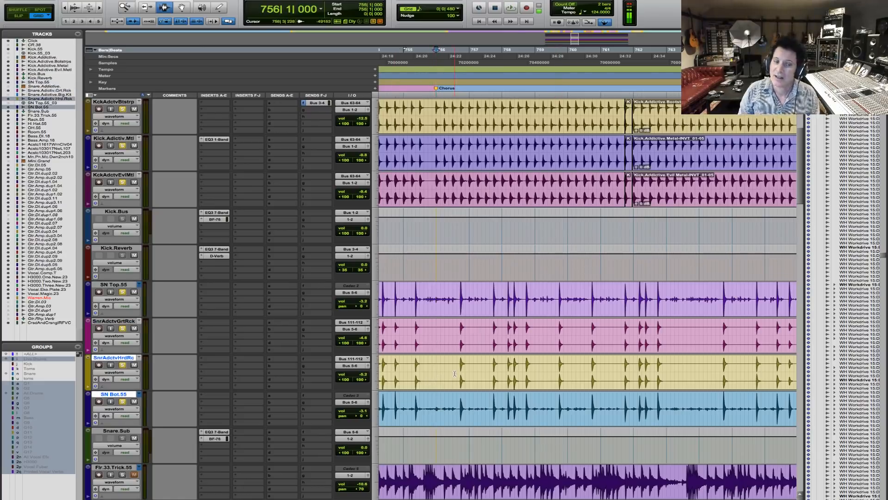
scroll(460, 375, "down", 3)
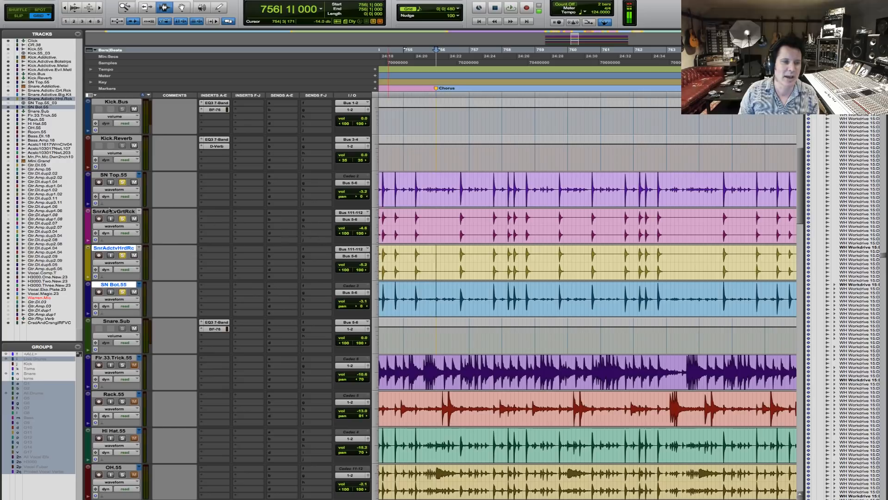
Clear the snare solos, solo only SnrAdctvGrtRck, and audition it from 756|3|480.
left_click(122, 218, "super")
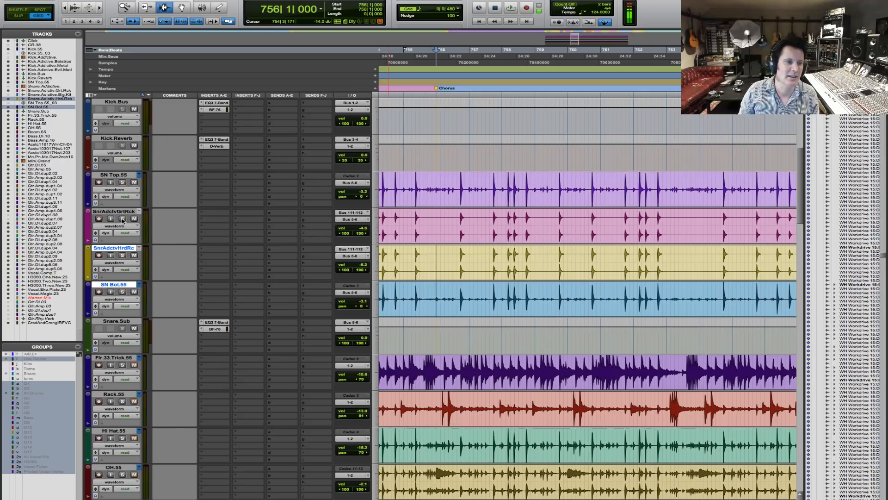
left_click(457, 224)
key("space")
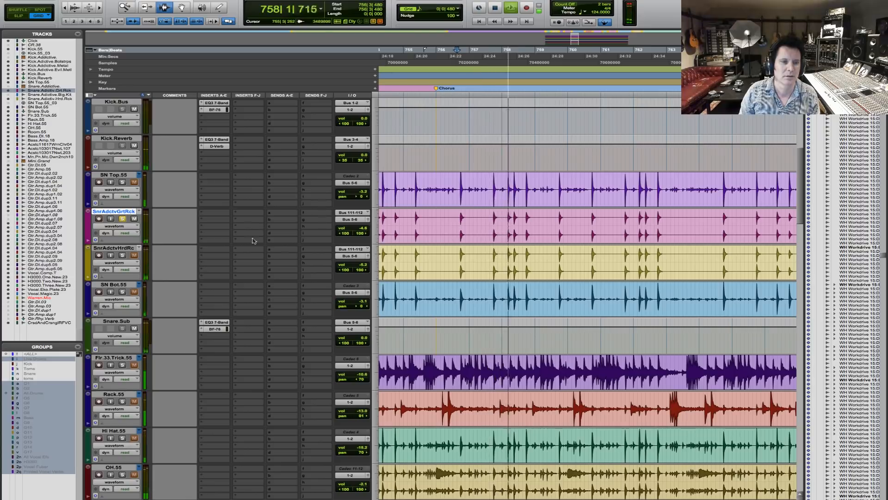
key("space")
Solo SnrAdctvHrdRc instead, audition it from 756|3|480, stop playback, and return the solo to SnrAdctvGrtRck.
left_click(122, 255, "super")
left_click(122, 255)
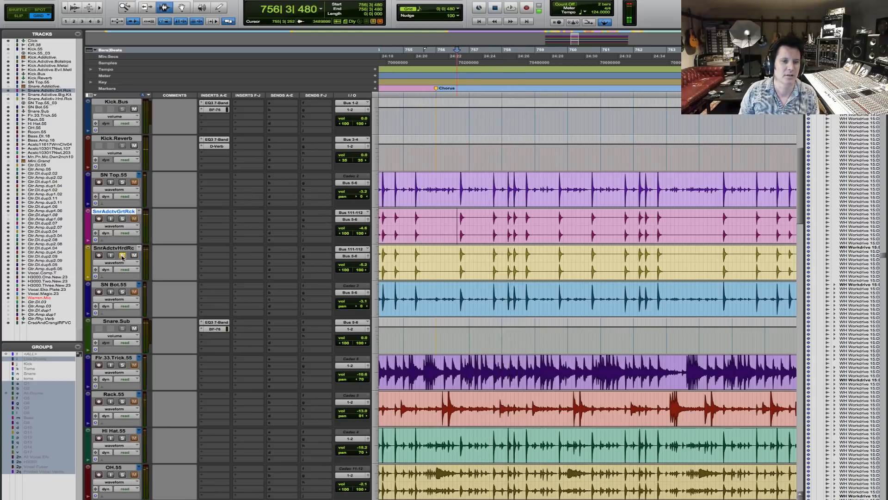
key("space")
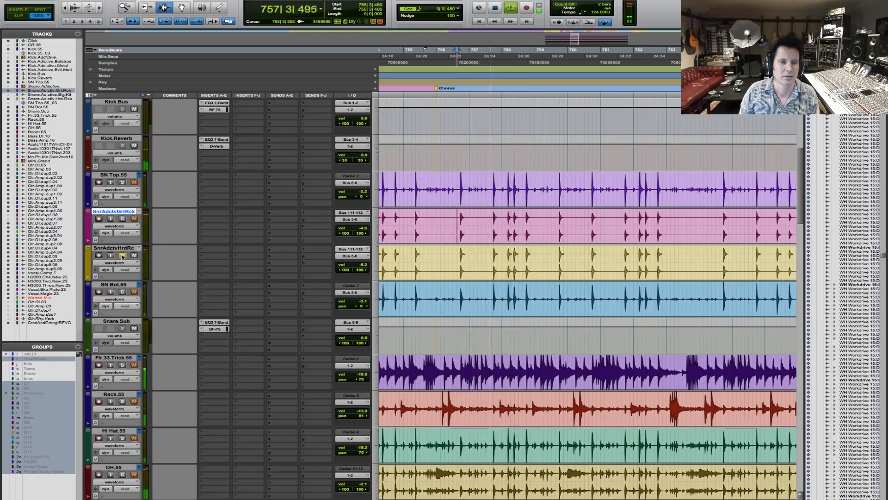
left_click(123, 256)
key("space")
left_click(123, 219)
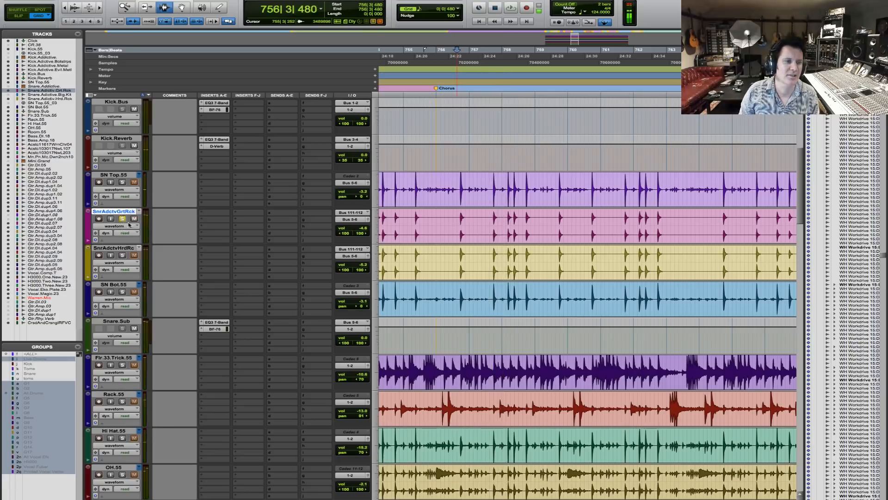
Examine the pre-fader setting of the Bus 3-4 send on the KckAdctvBtstrp track and close the send window.
scroll(319, 139, "up", 3)
left_click(319, 103)
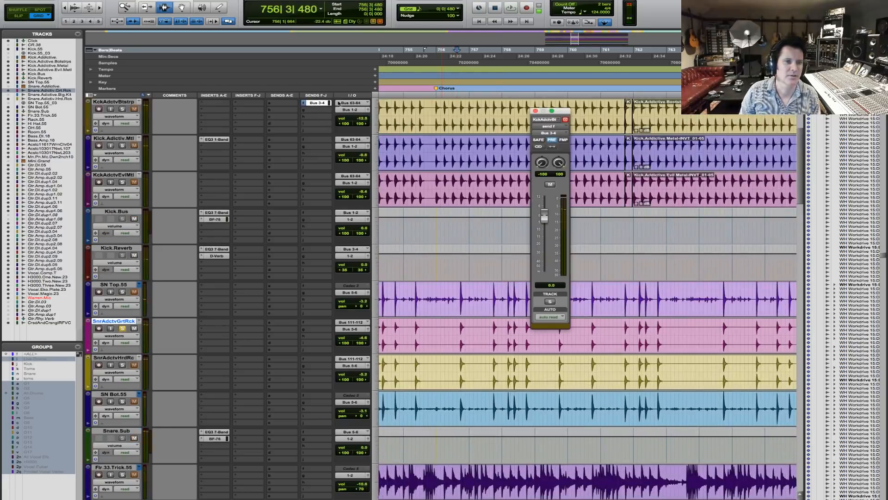
left_click(551, 140)
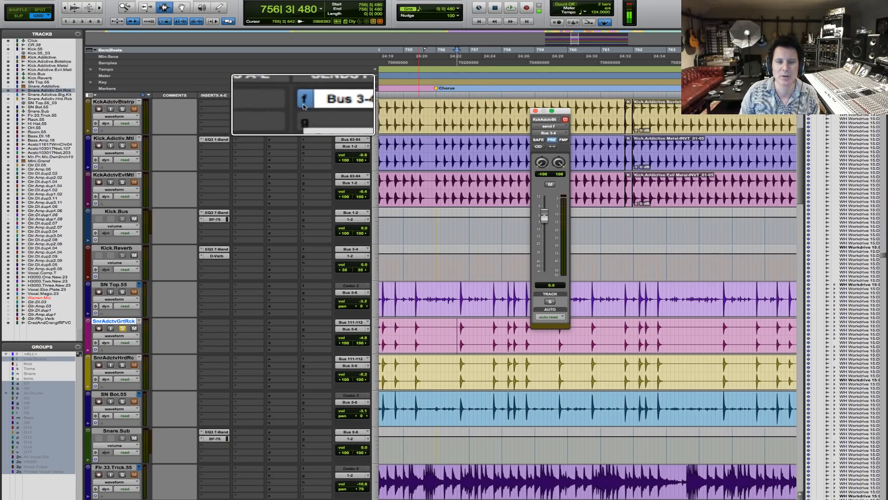
left_click(535, 111)
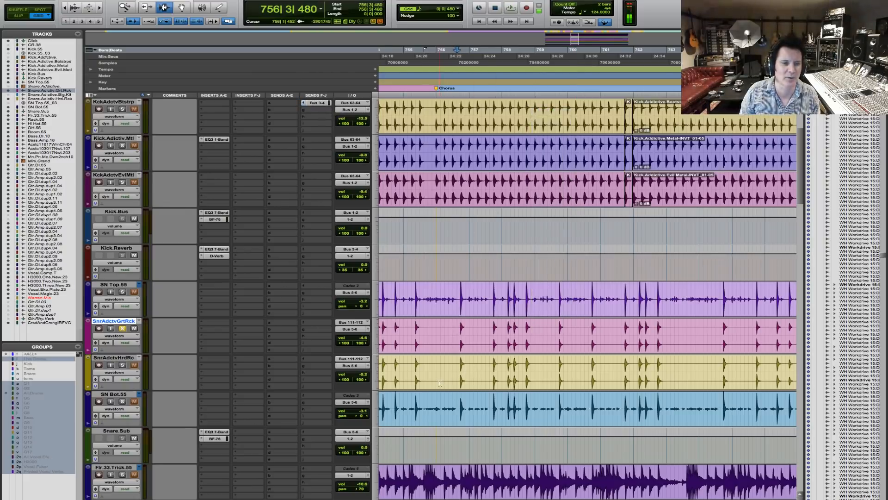
Add a stereo send to Bus 7-8 in send slot g of the SnrAdctvGrtRck track.
scroll(290, 324, "down", 3)
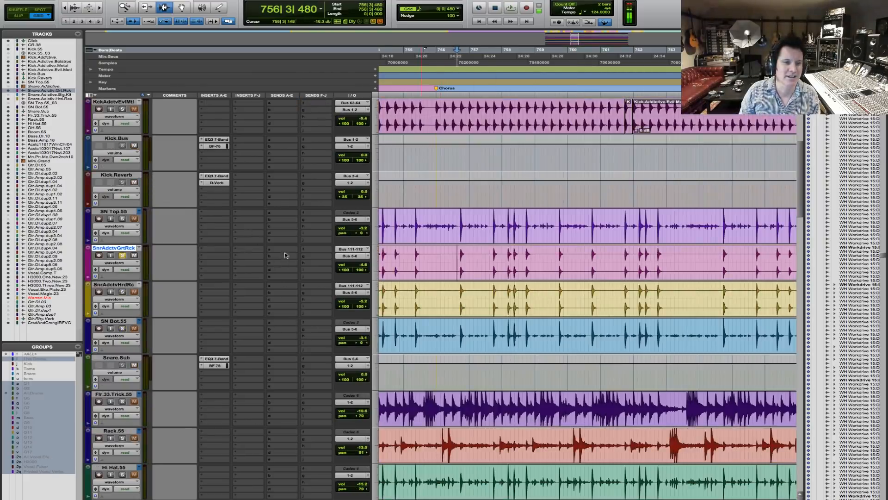
left_click(313, 255)
mouse_move(322, 278)
mouse_move(433, 279)
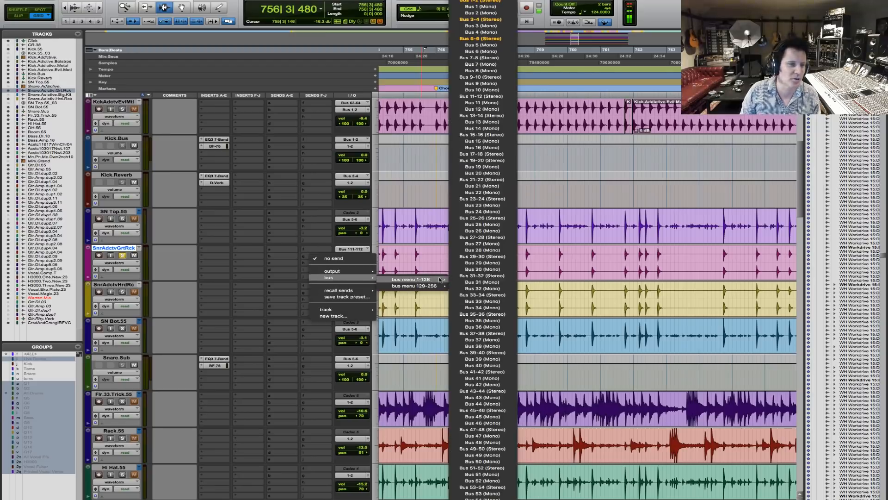
left_click(474, 58)
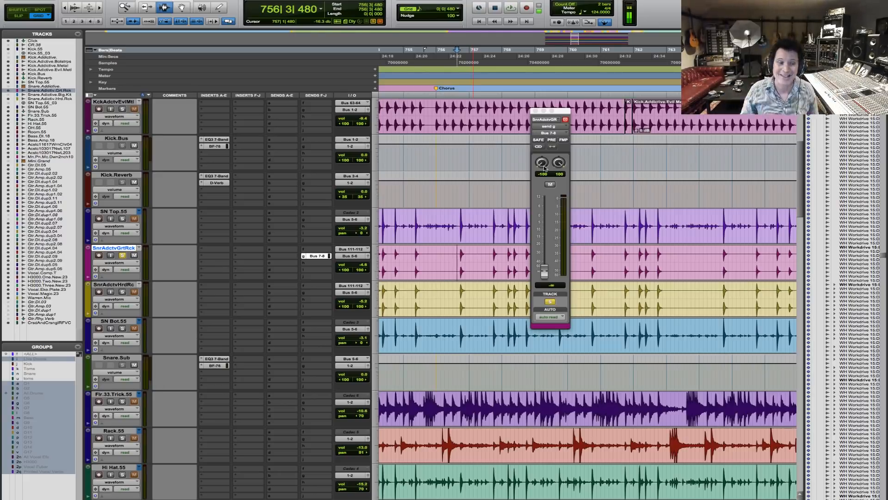
Create one new stereo aux input track directly below the Snare.Sub track.
left_click(116, 358)
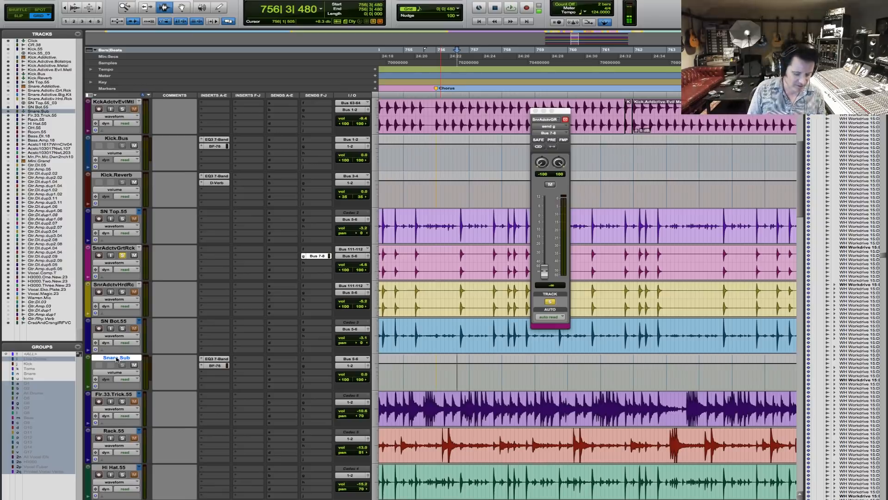
key("super+shift+n")
key("super+Right")
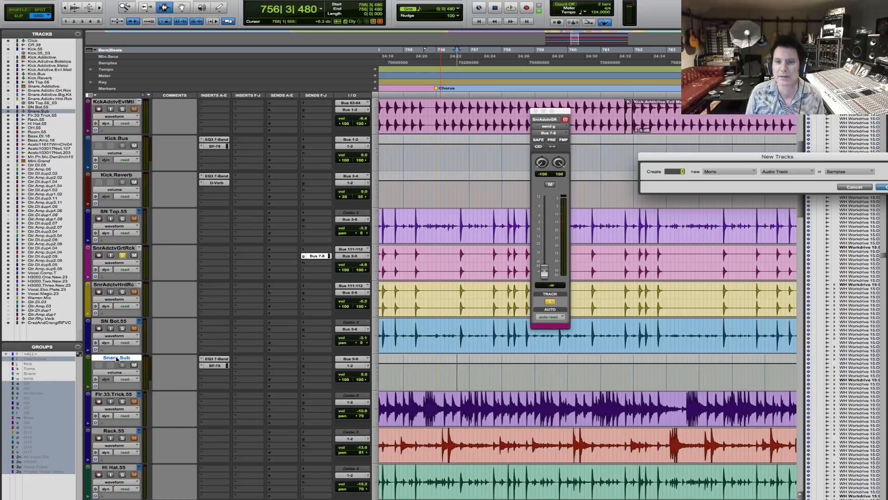
key("super+Down")
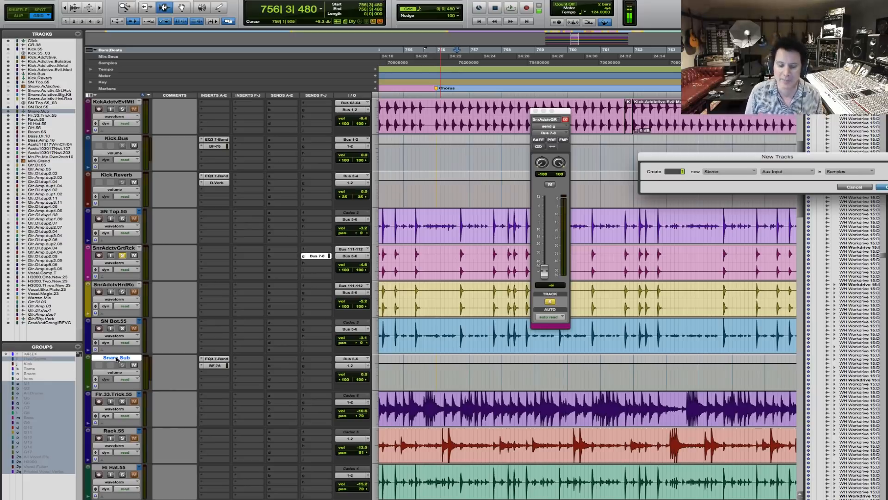
key("Return")
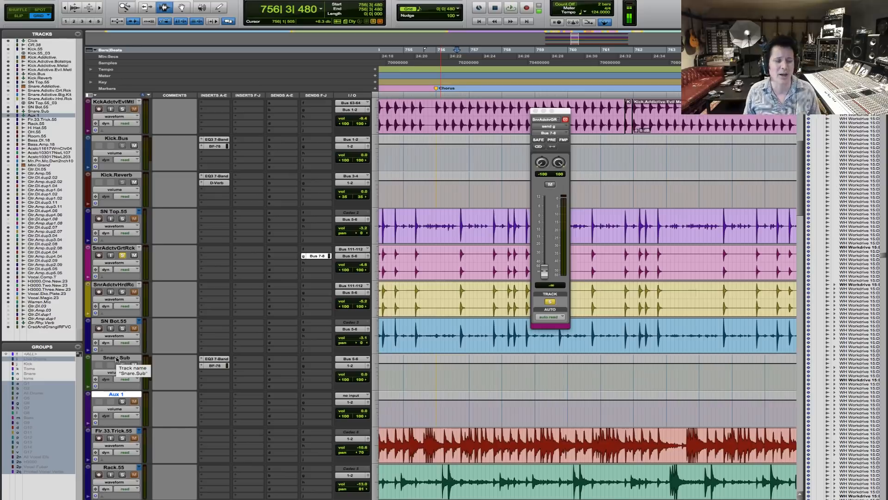
Rename the new aux track as Snare.Verb.
double_click(131, 394)
left_click_drag(766, 142, 644, 262)
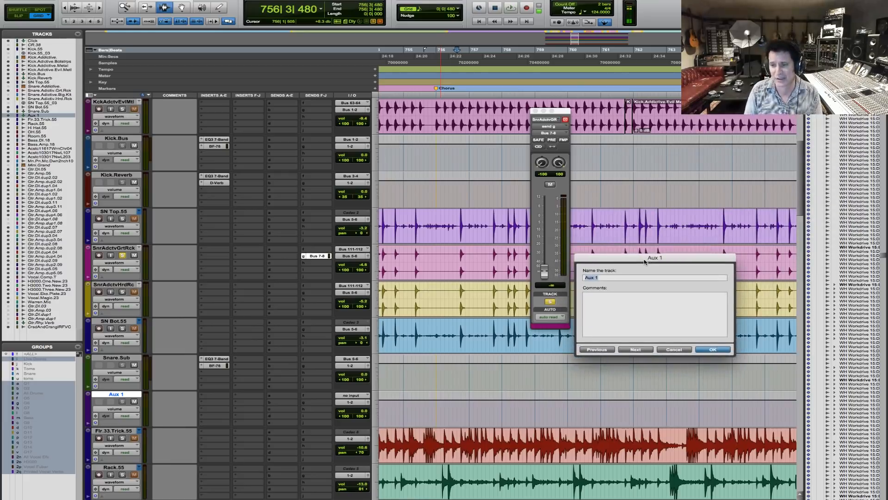
type("Snare.")
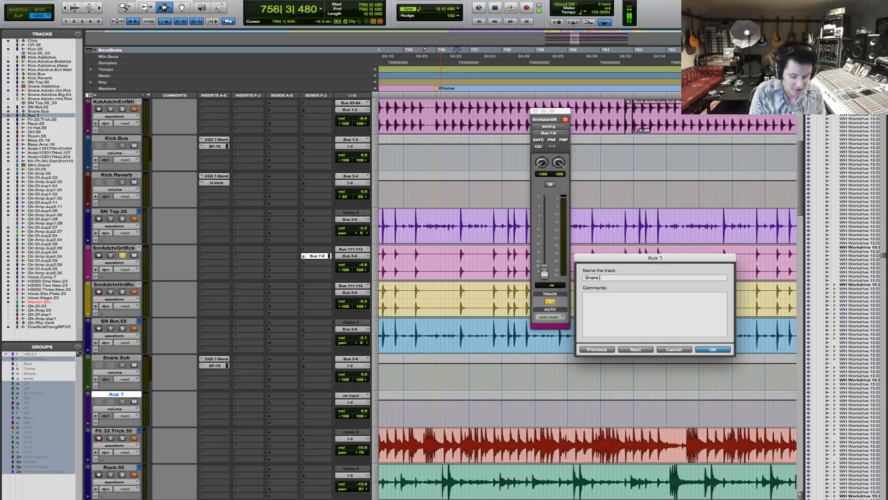
key("Return")
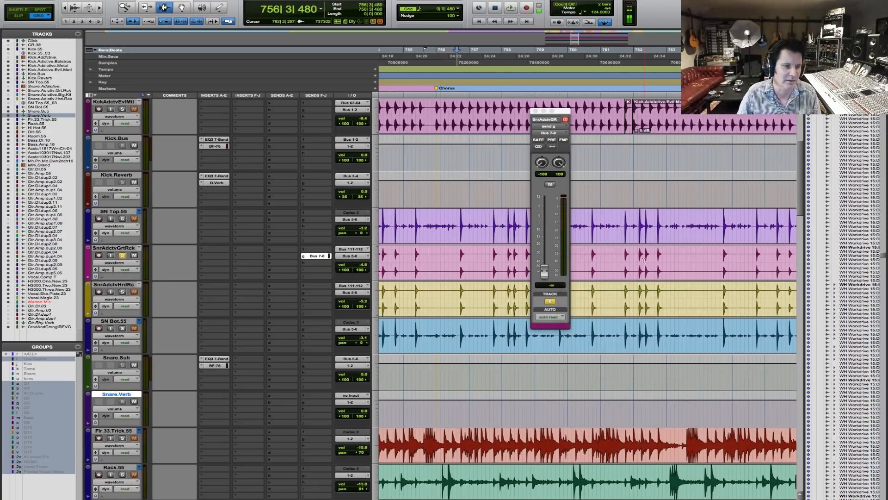
Insert the stereo multichannel D-Verb reverb on the Snare.Verb track and shorten its decay to about 1.9 seconds.
left_click(221, 397)
mouse_move(245, 411)
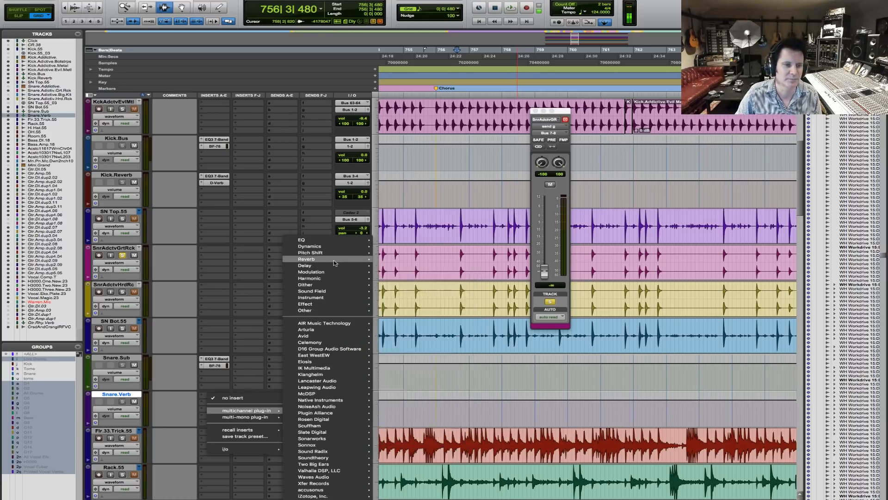
mouse_move(334, 261)
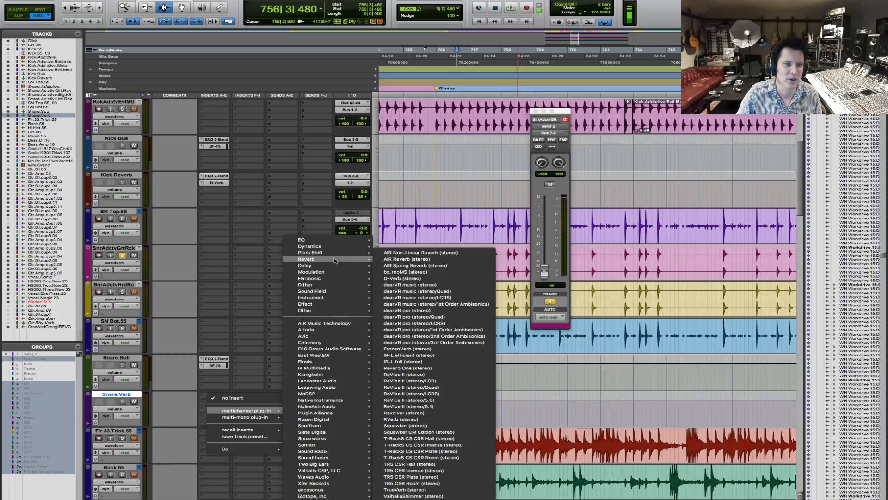
left_click(402, 278)
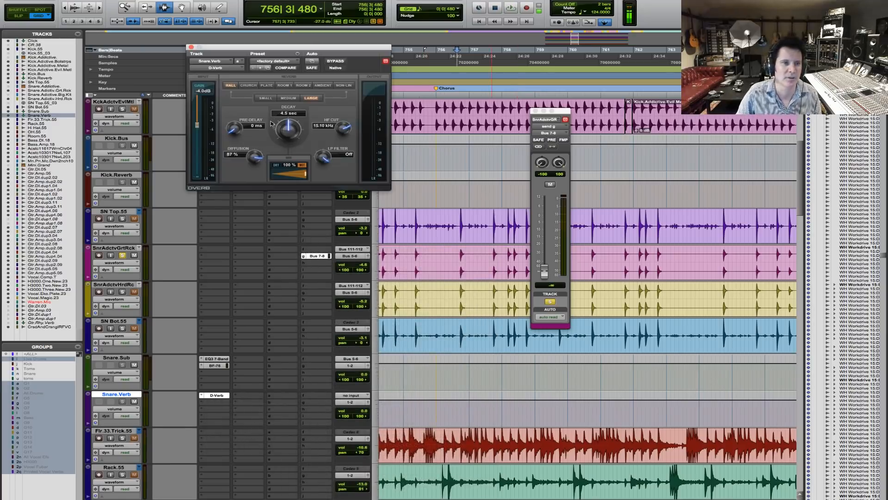
left_click_drag(282, 132, 278, 140)
left_click_drag(315, 49, 294, 259)
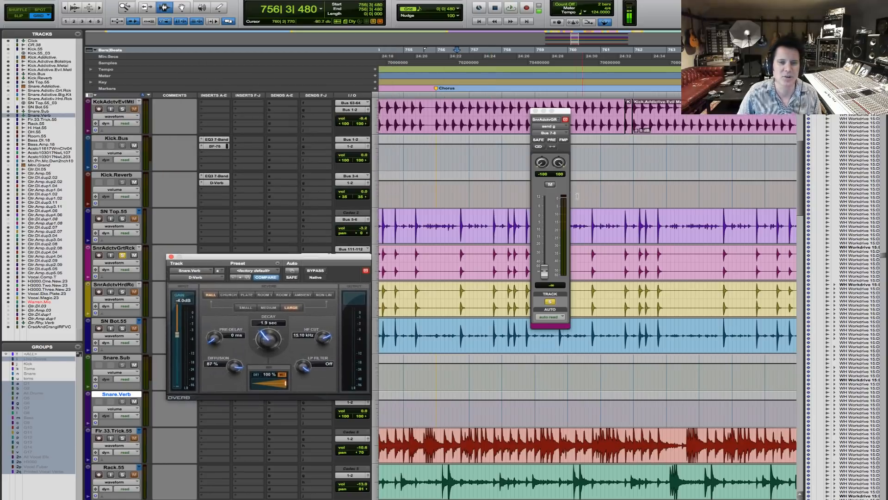
left_click(535, 111)
Find a sparse snare passage in the following chorus and play it from 791|1|480 on SN Top.55.
key("super+bracketright")
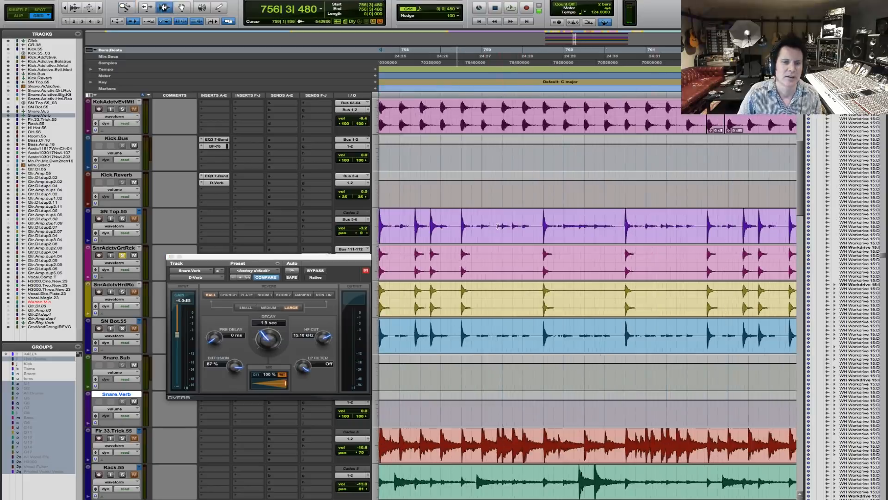
key("super+bracketleft")
key("super+bracketleft")
key("super+bracketleft")
key("super+bracketleft")
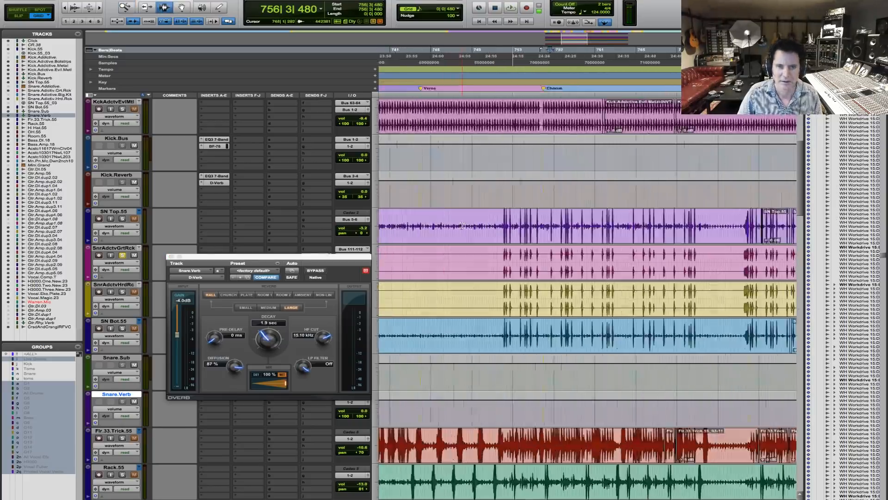
key("F5")
left_click_drag(771, 238, 705, 236)
key("F5")
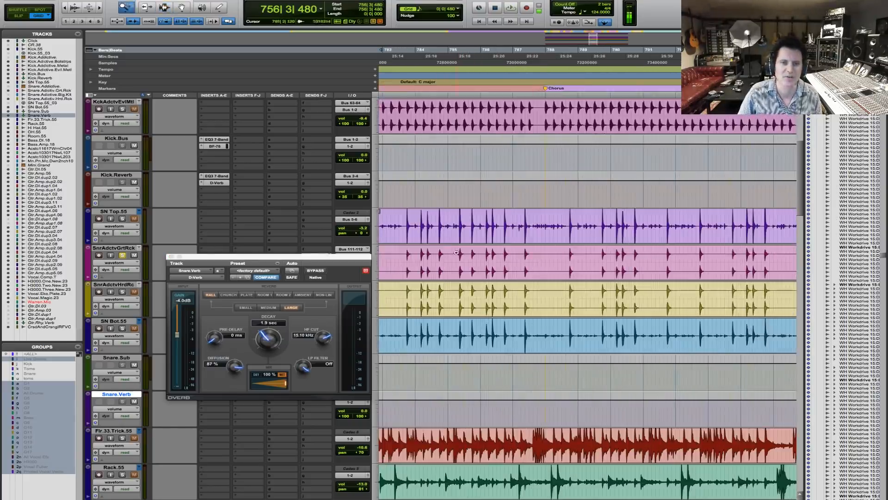
left_click_drag(620, 231, 792, 227)
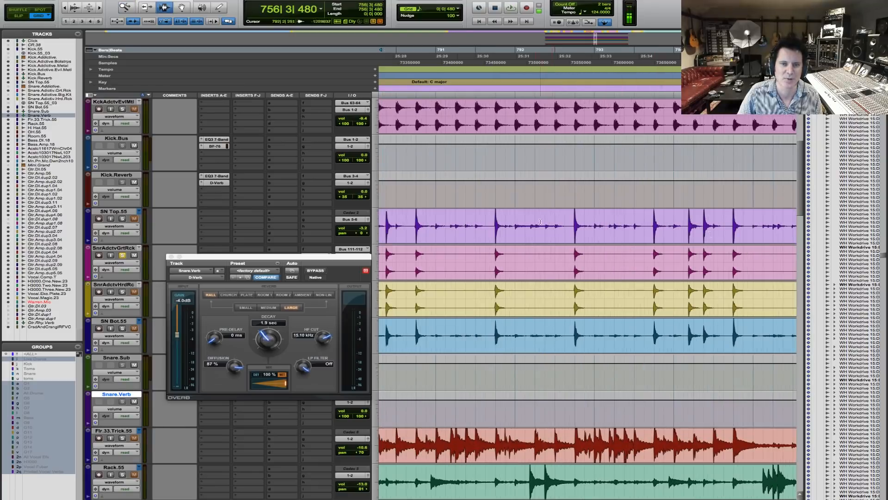
left_click(446, 227)
key("space")
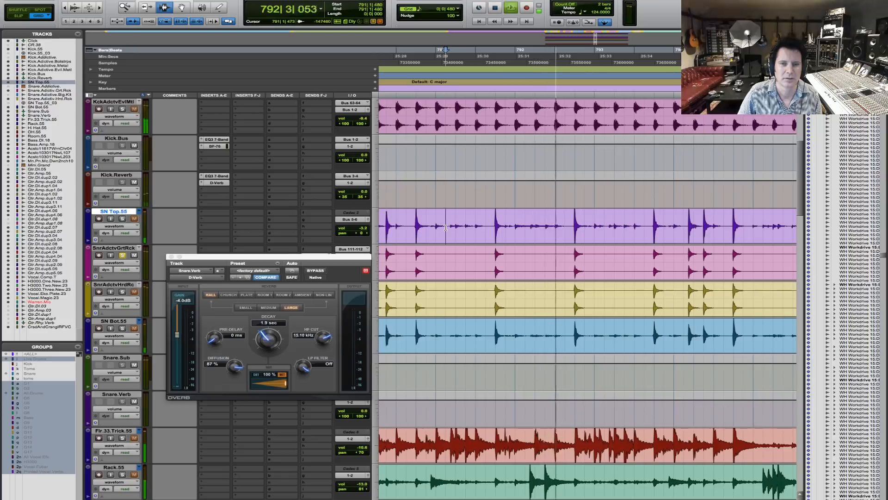
key("r")
key("r")
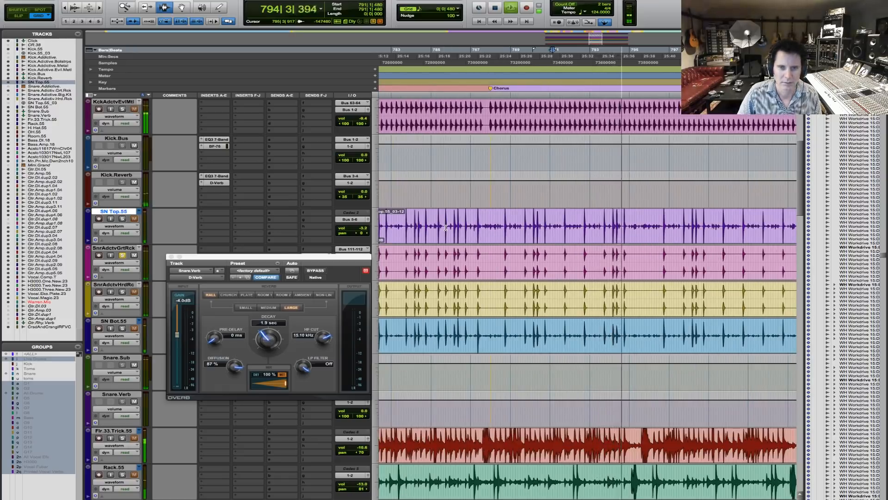
key("space")
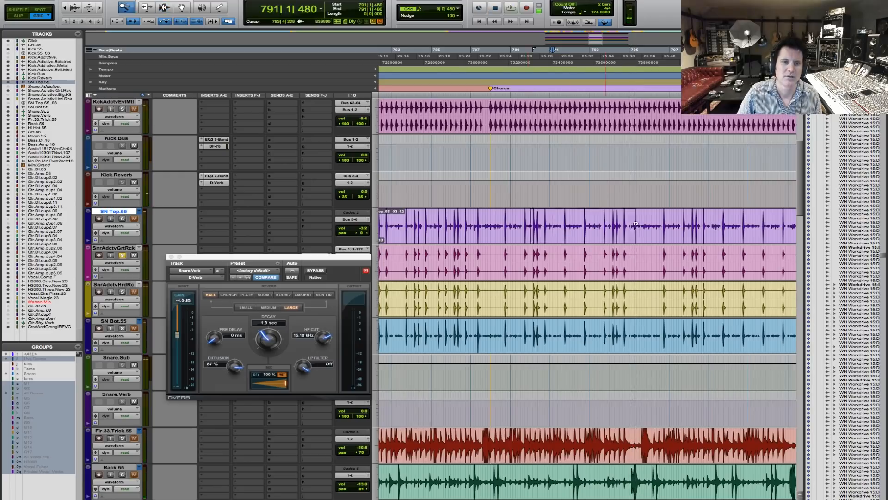
Measure the gap between consecutive snare hits starting at 791|4|000 on SN Top.55 in minutes and seconds, and return to bars and beats.
key("t")
left_click_drag(466, 229, 518, 234)
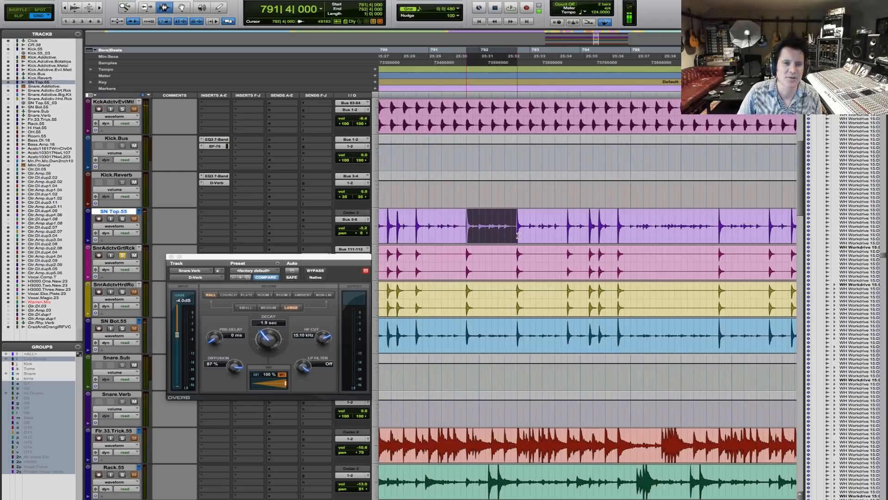
left_click(139, 58)
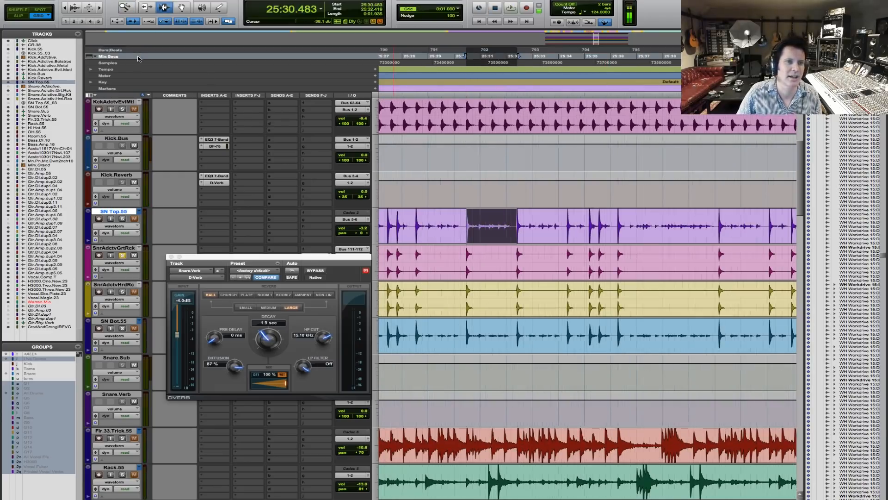
left_click(142, 51)
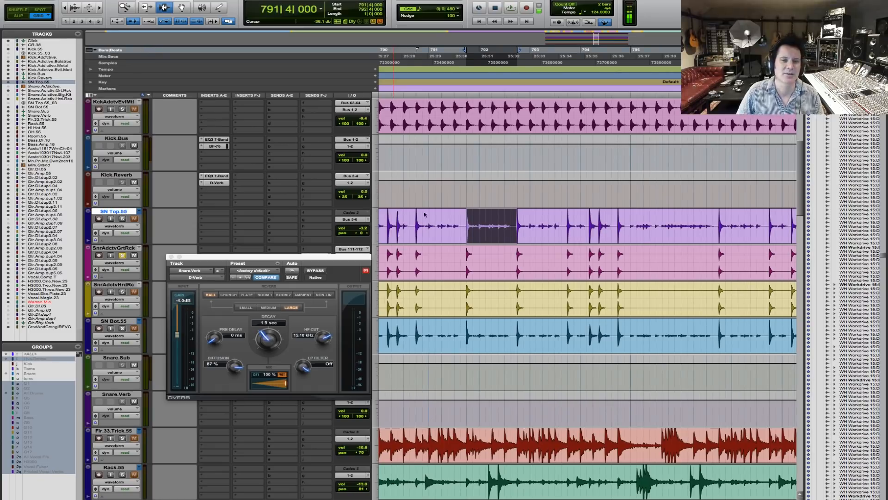
Measure the shorter gap between snare hits starting at 793|4|000 in minutes and seconds, and restore the bars and beats scale.
left_click_drag(569, 235, 590, 236)
key("F2")
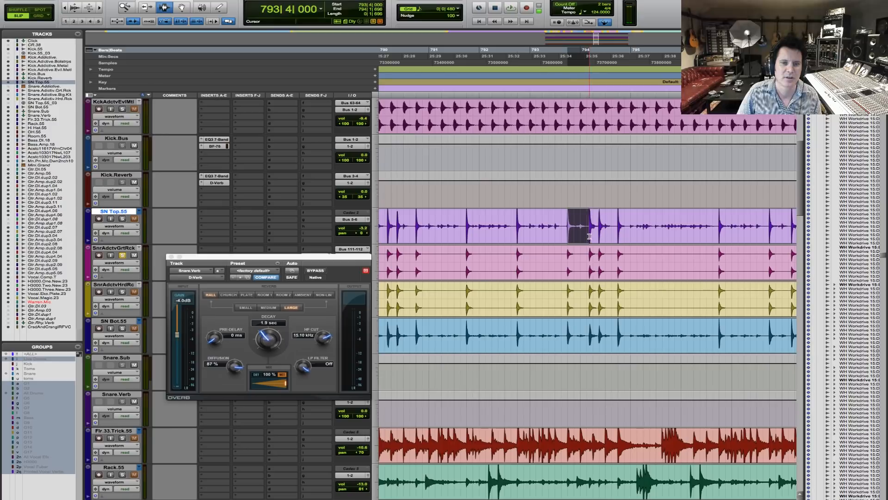
left_click(161, 58)
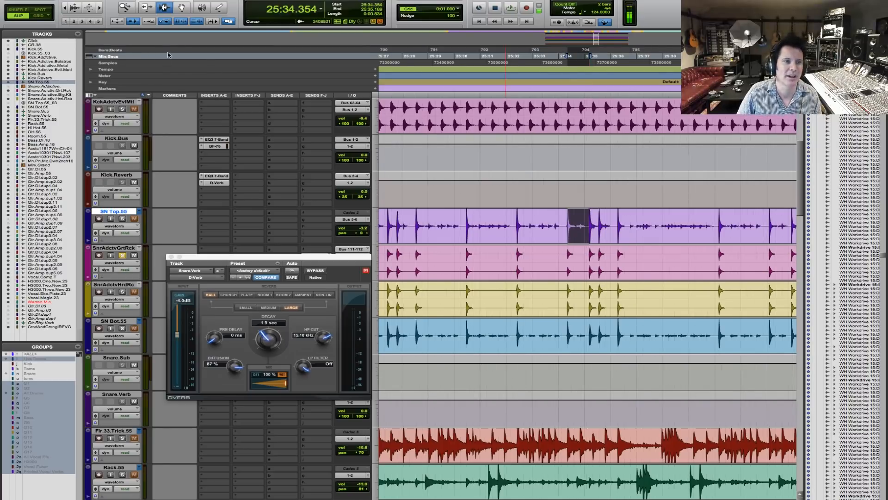
left_click(168, 51)
Select the earlier chorus on SN Top.55 in Grid mode, starting at 756|1|000 and running to its last snare hits.
key("r")
key("r")
key("r")
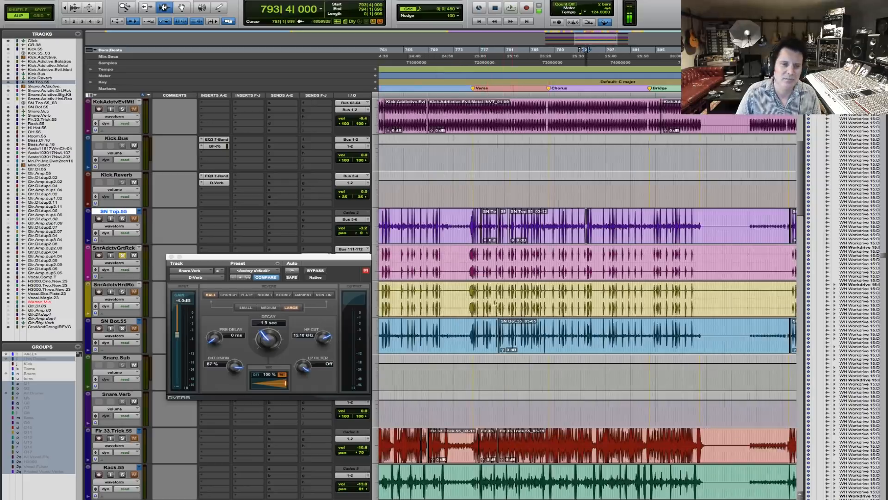
key("t")
key("t")
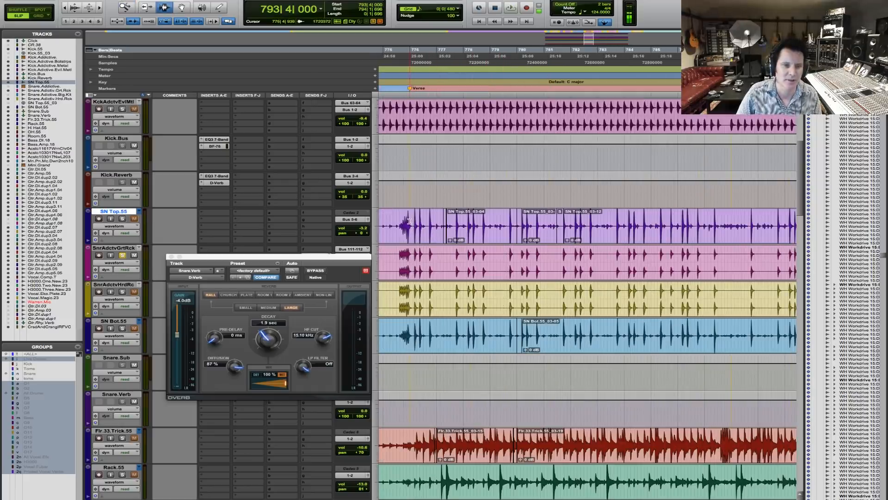
key("r")
key("F5")
key("r")
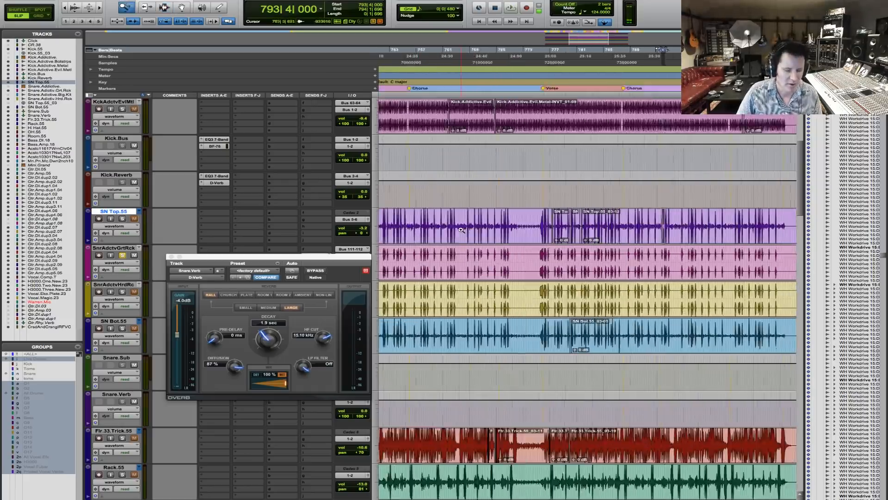
left_click(394, 216)
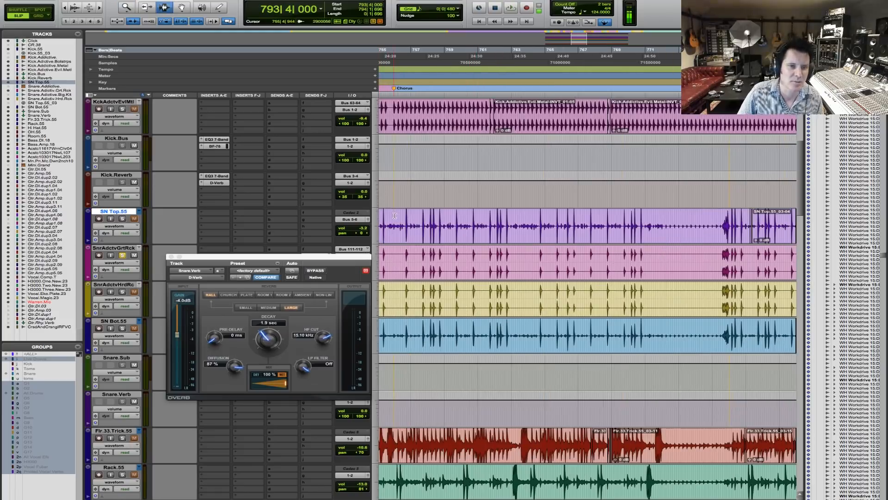
key("F4")
left_click(394, 216)
left_click(394, 218)
left_click(644, 229, "shift")
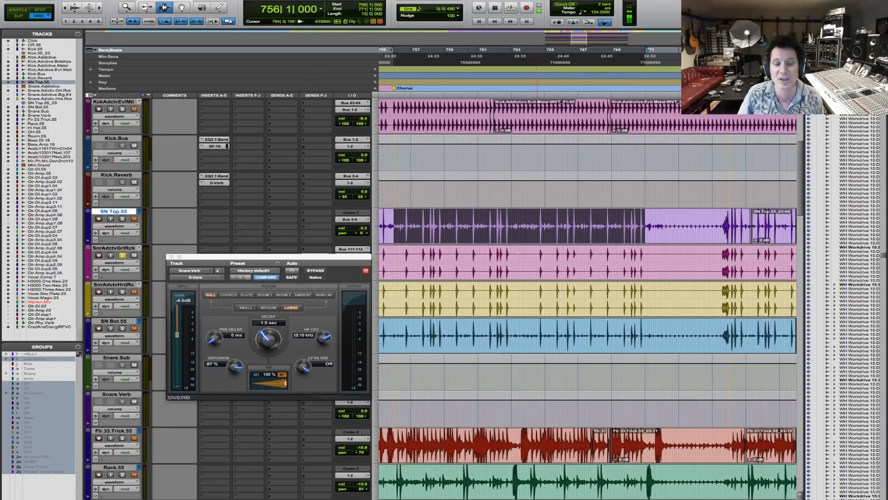
Enter 834 as the decay value of the D-Verb on Snare.Verb.
left_click_drag(262, 350, 257, 362)
left_click(268, 323)
type("834")
key("Return")
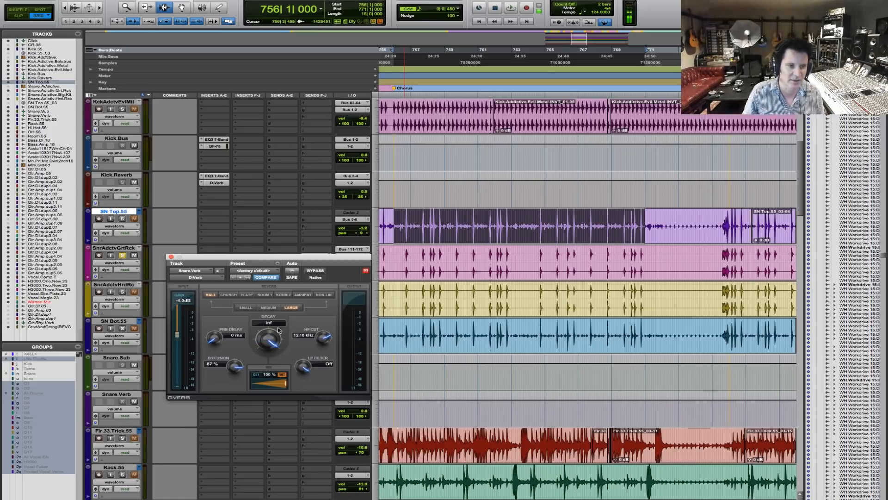
Set the decay of the D-Verb on Snare.Verb to .834 seconds and move its window clear of the snare track inserts.
left_click(272, 322)
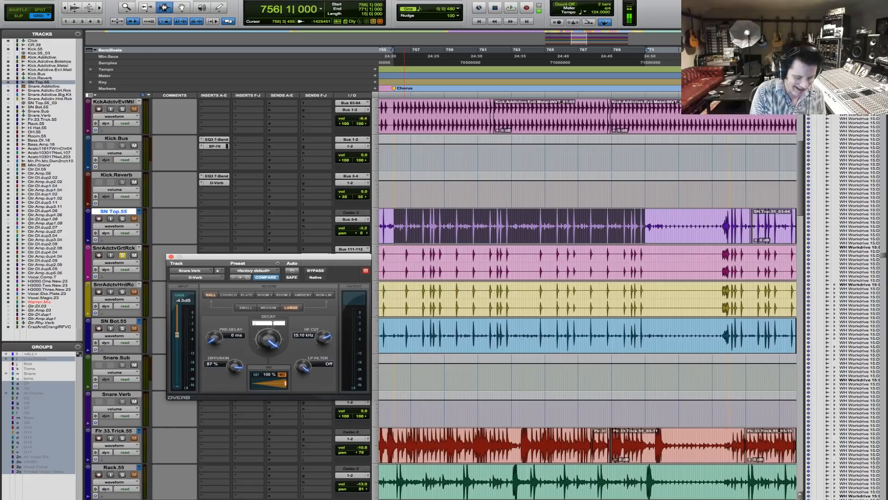
type(".834")
key("Return")
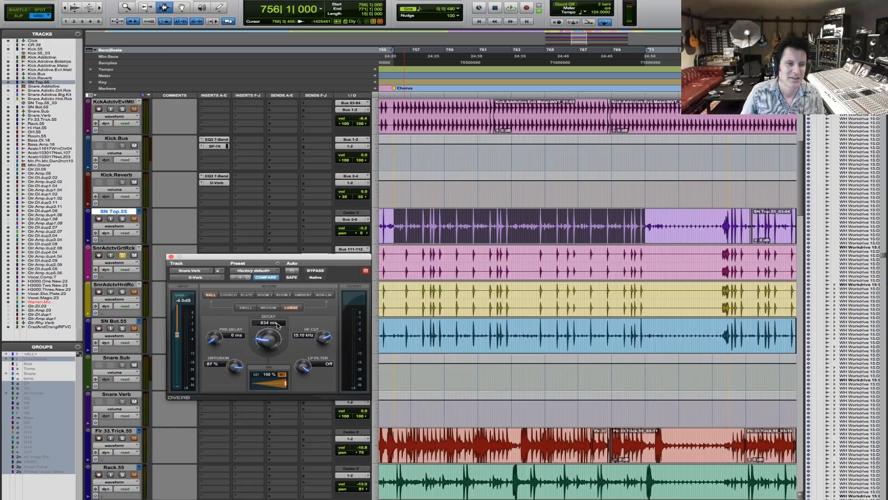
left_click_drag(331, 112, 323, 90)
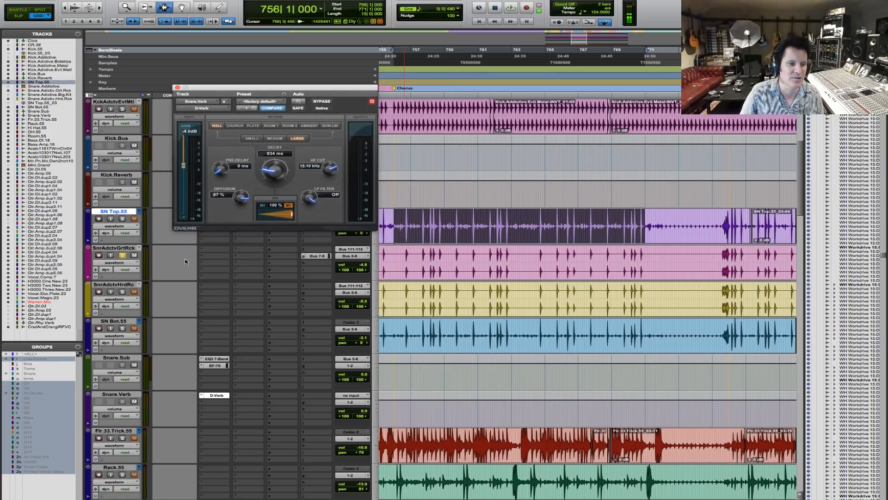
Audition the chorus selection and assign Bus 7-8 (Stereo) as the input of the Snare.Verb track.
key("space")
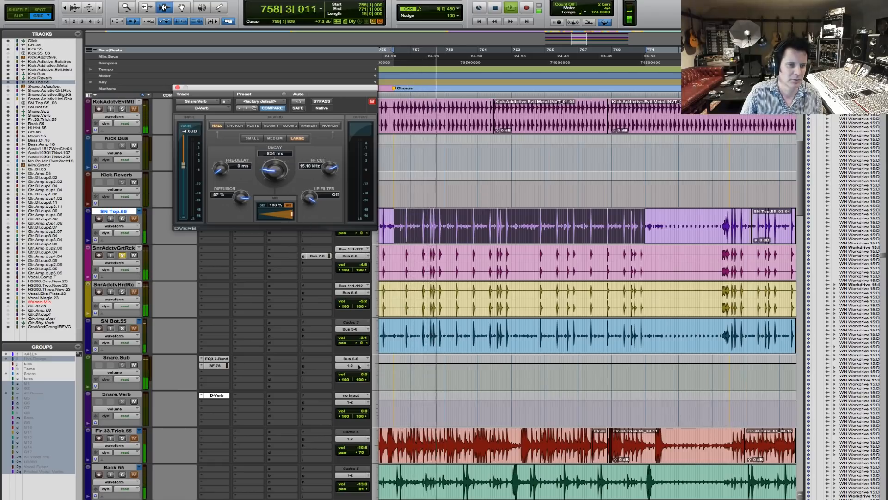
key("space")
left_click(346, 398)
mouse_move(357, 416)
mouse_move(402, 419)
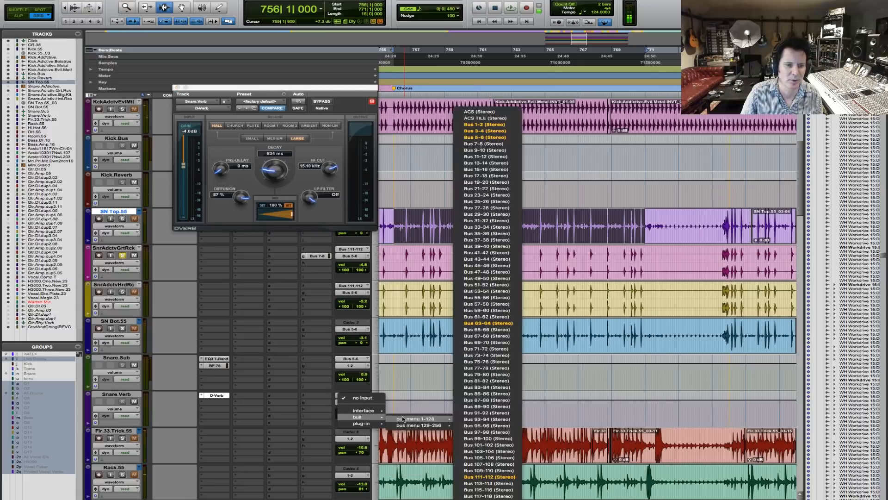
left_click(508, 143)
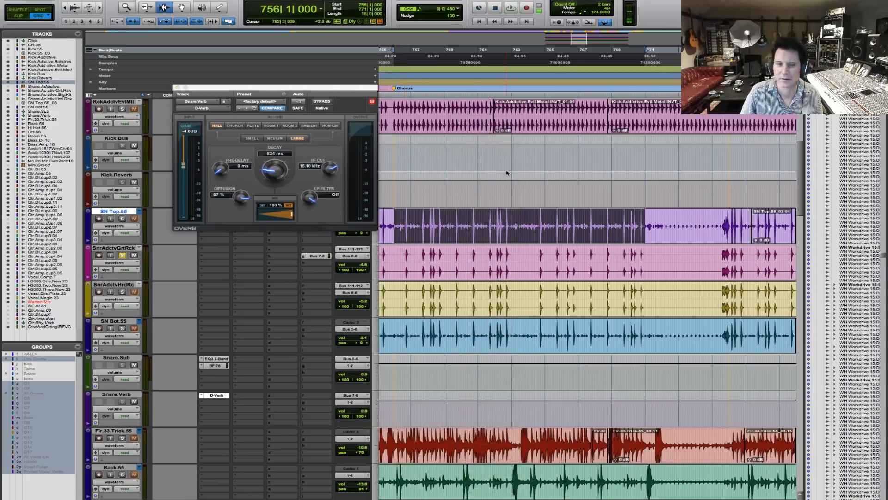
Play the chorus through the snare reverb and open the Bus 7-8 send on SnrAdctvGrtRck.
key("space")
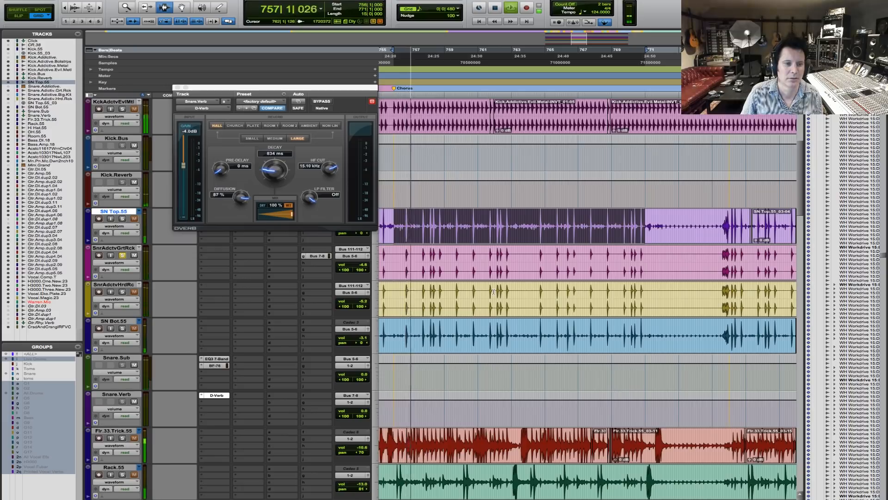
left_click(315, 256)
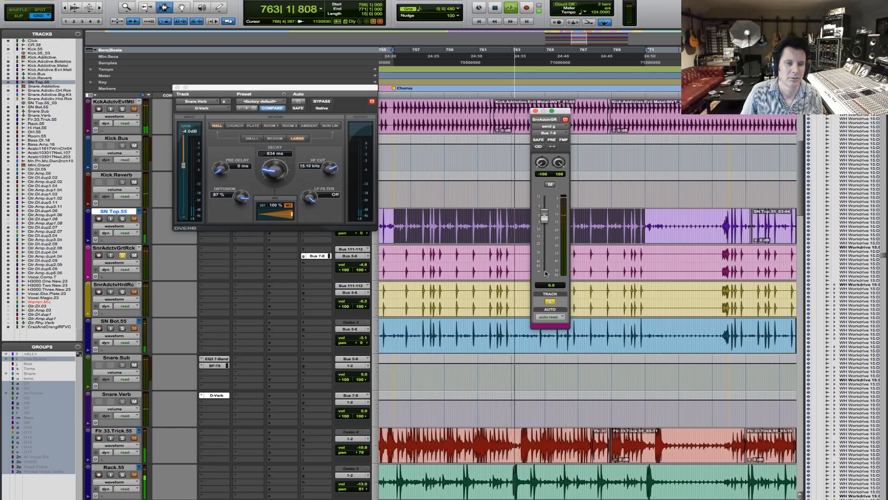
key("space")
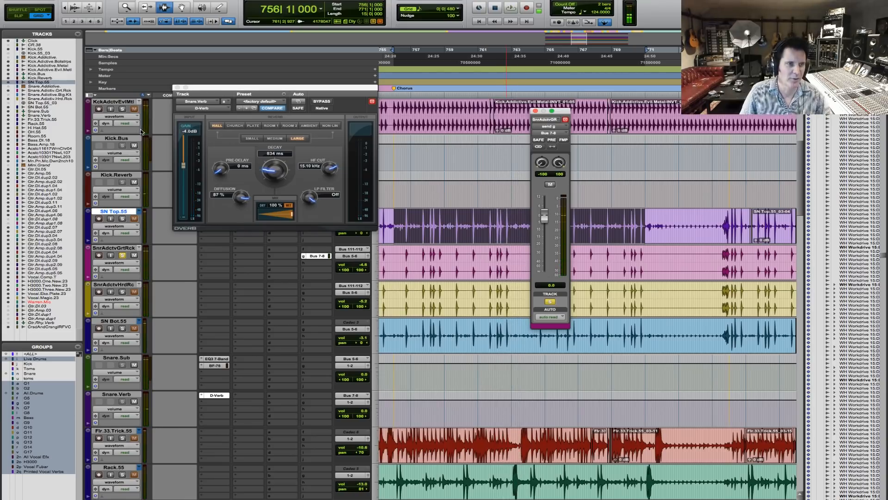
Solo all the drum tracks as a group and play the chorus selection from 756|1|000 to hear the reverb in context.
left_click(122, 109)
key("space")
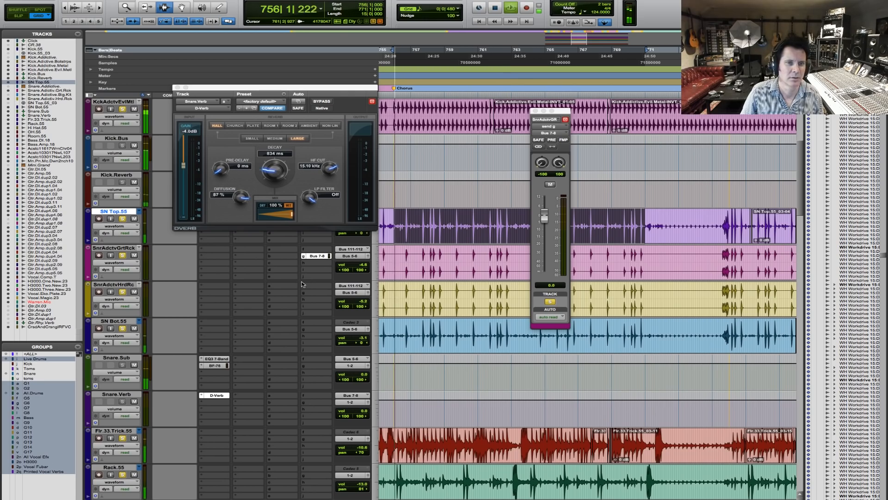
scroll(164, 226, "up", 1)
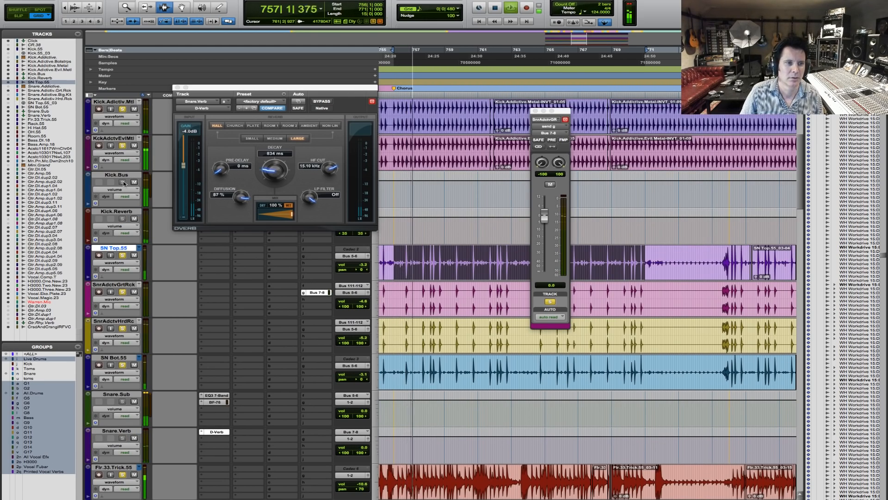
scroll(139, 185, "up", 3)
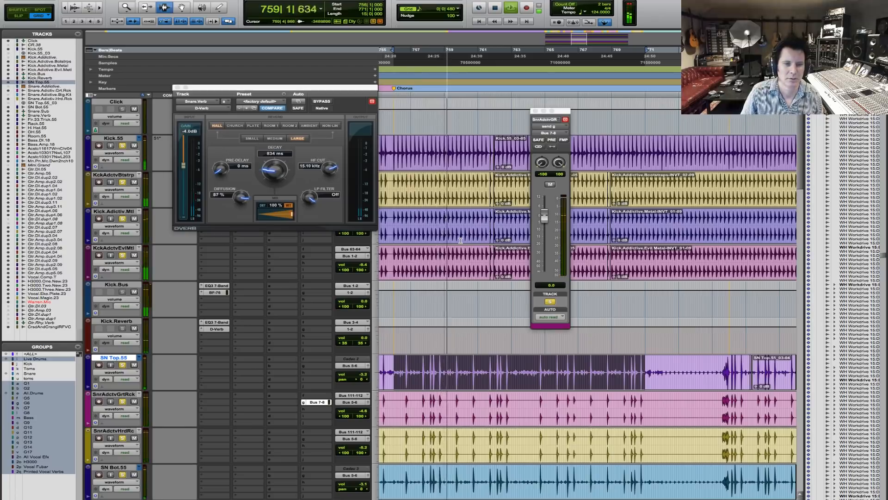
scroll(460, 240, "down", 2)
scroll(461, 240, "down", 4)
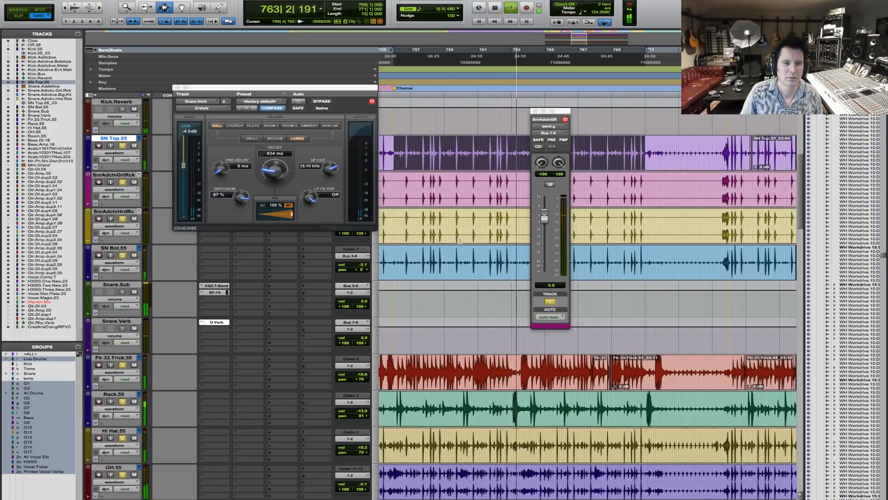
key("space")
key("space")
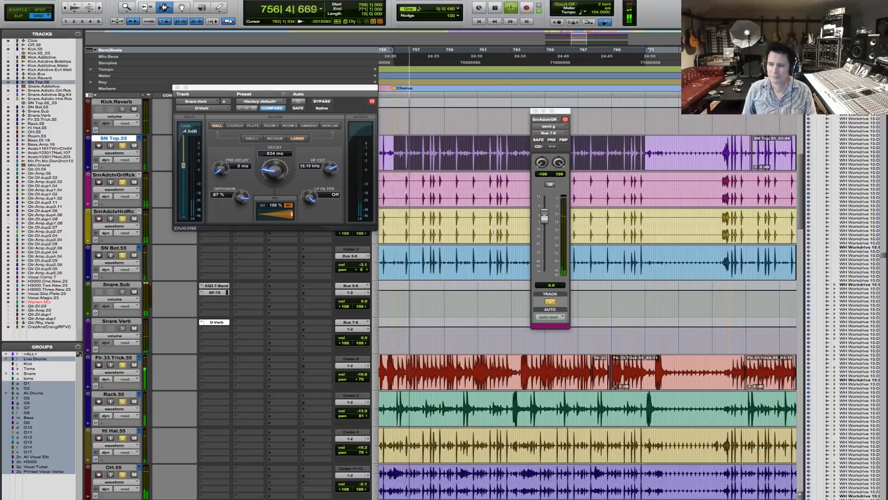
Stop playback, show the drum arrangement around the chorus, and close the SnrAdctvGrtRck send window.
key("r")
key("r")
key("r")
key("r")
key("r")
key("r")
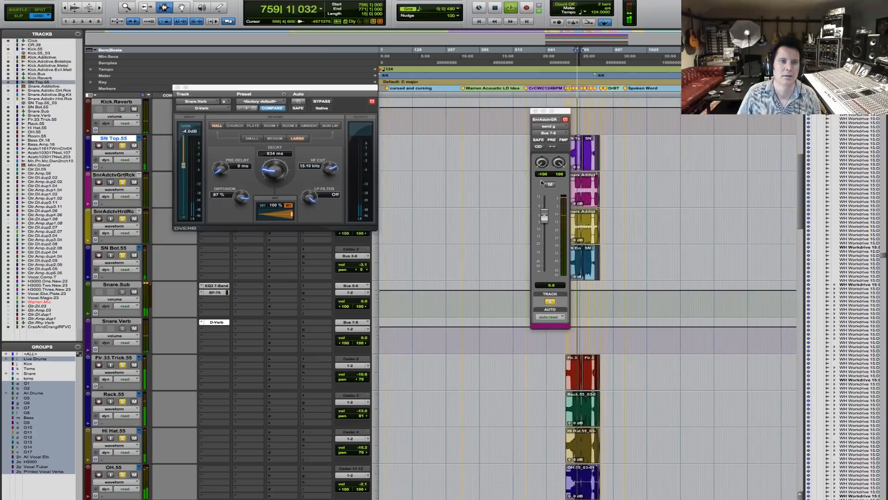
key("F5")
left_click_drag(560, 111, 511, 74)
key("space")
left_click_drag(568, 215, 606, 221)
key("F7")
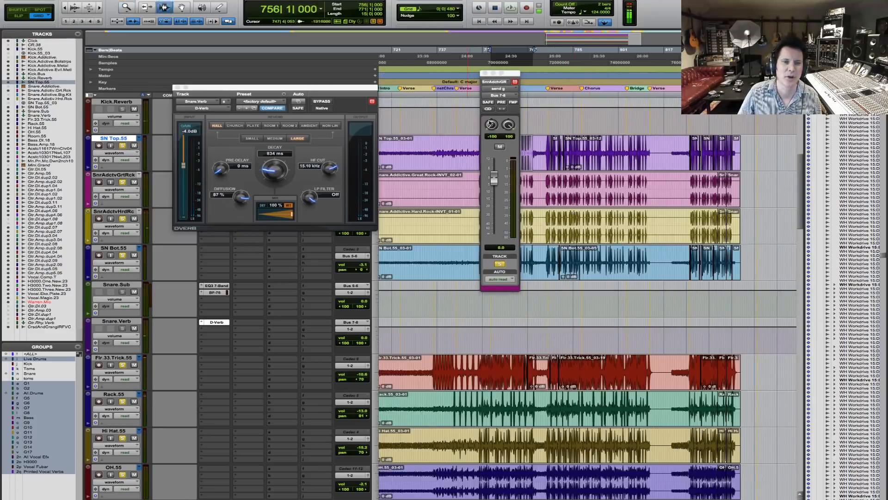
left_click(484, 72)
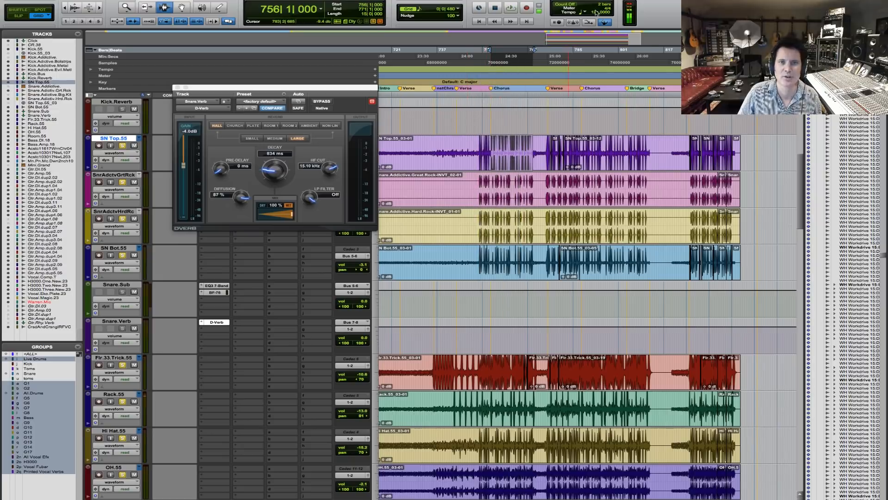
Play the soloed drums through the chorus on the SN Top.55 selection, keeping the chorus in view.
key("space")
key("F5")
left_click_drag(479, 159, 584, 146)
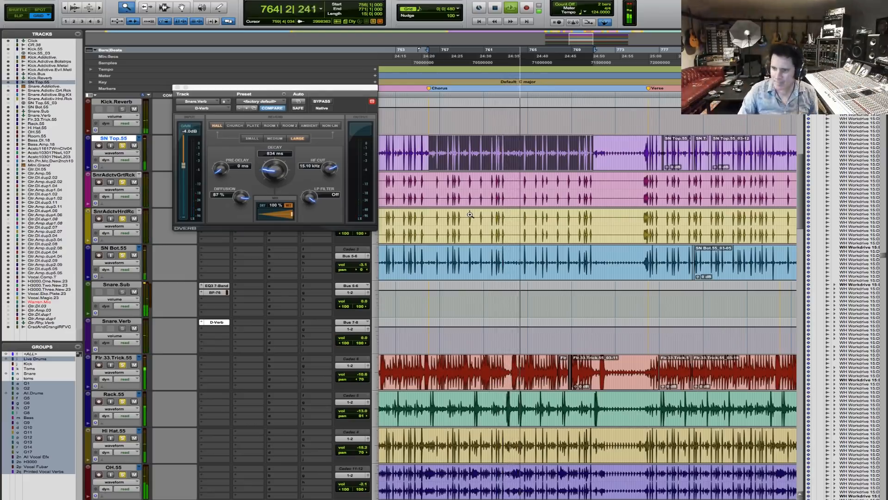
key("space")
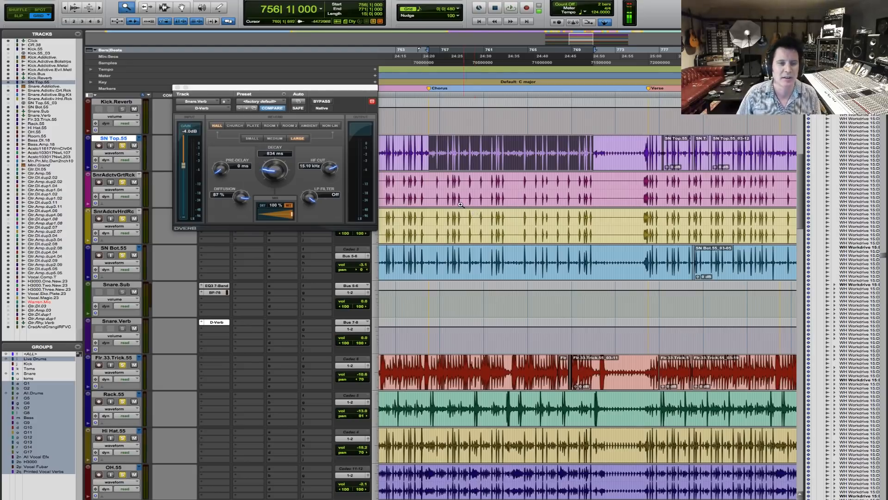
Examine the snare hits at the start of the chorus up close and replay the drums with the reverb from 756|1|000.
left_click_drag(419, 153, 461, 154)
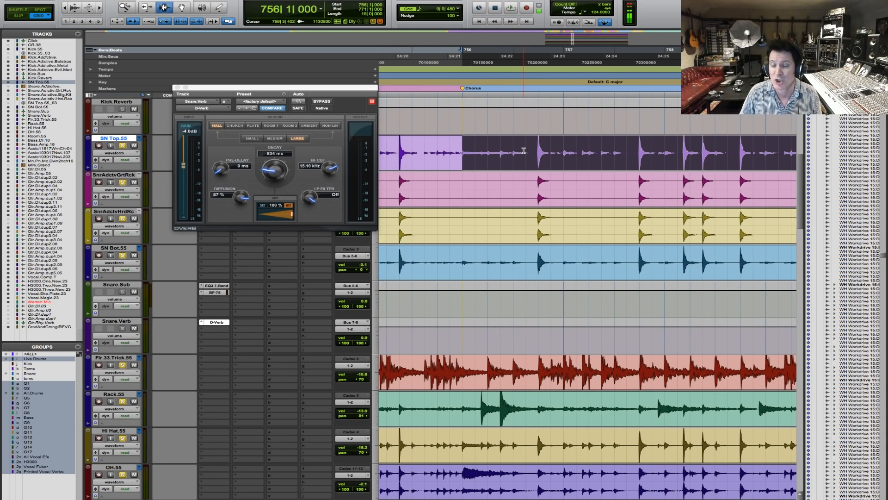
key("r")
key("r")
key("r")
key("r")
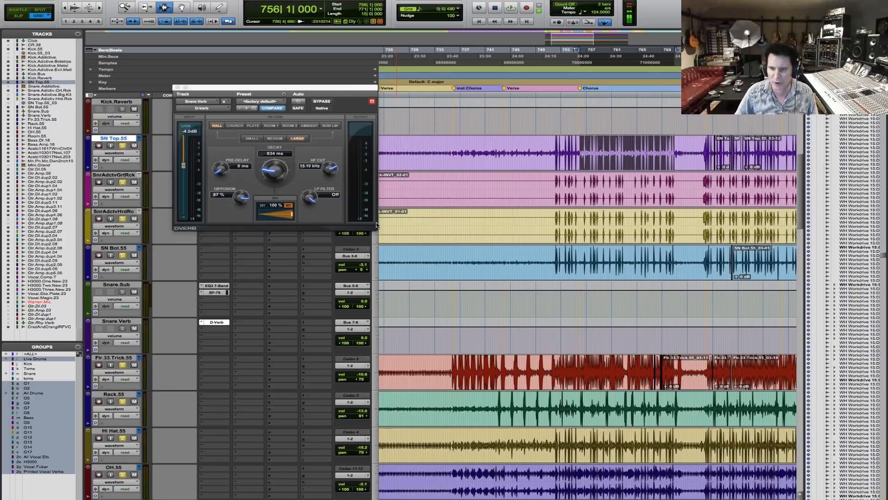
key("space")
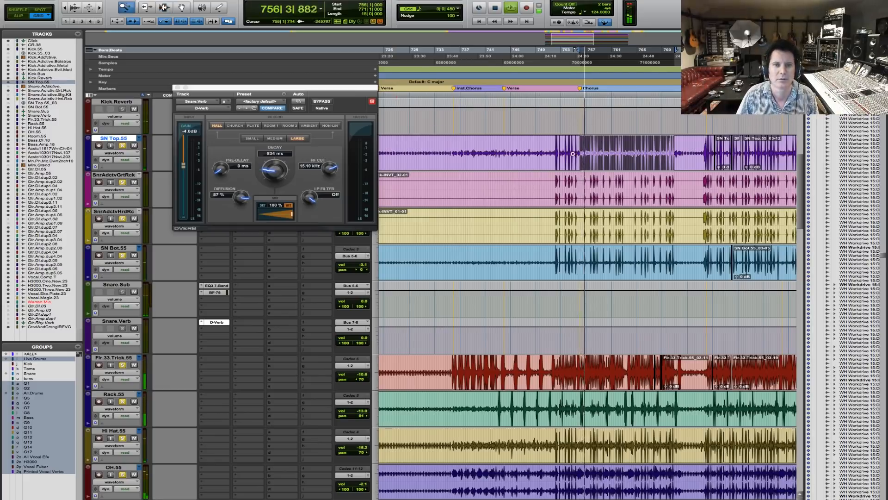
key("ctrl+]")
key("ctrl+]")
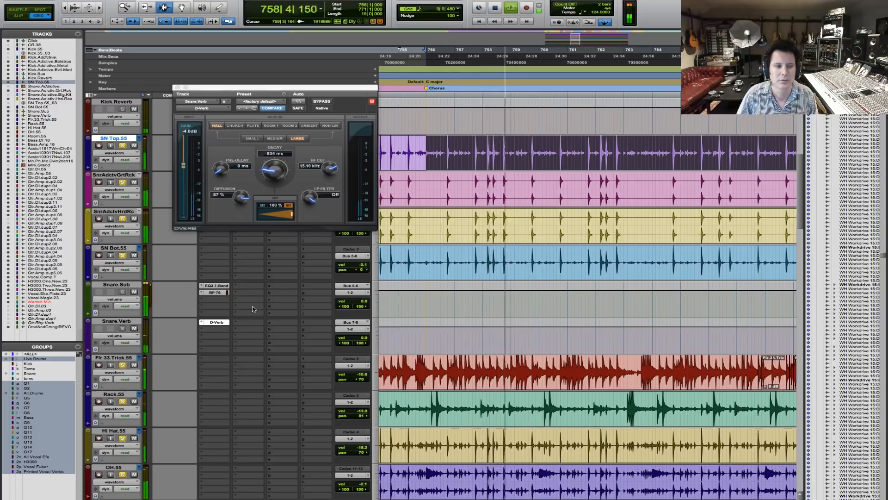
key("space")
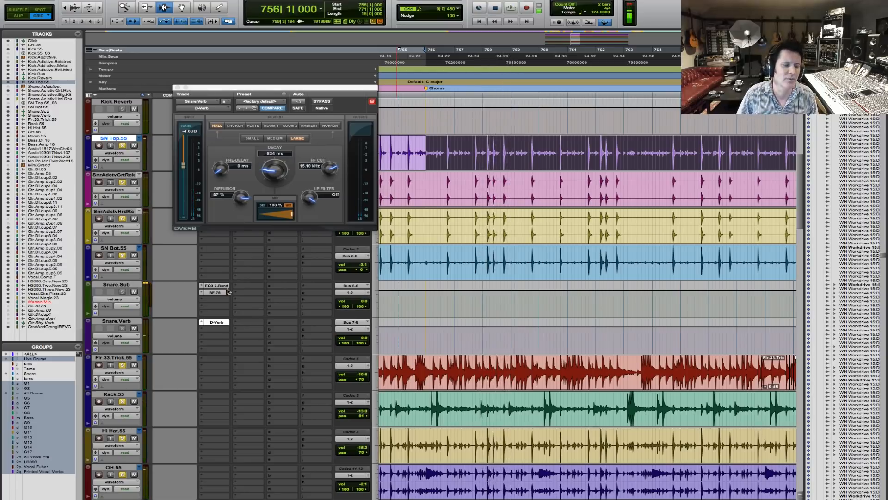
Move the D-Verb from the first to the second insert slot on Snare.Verb, freeing the slot ahead of it.
left_click_drag(216, 323, 217, 326)
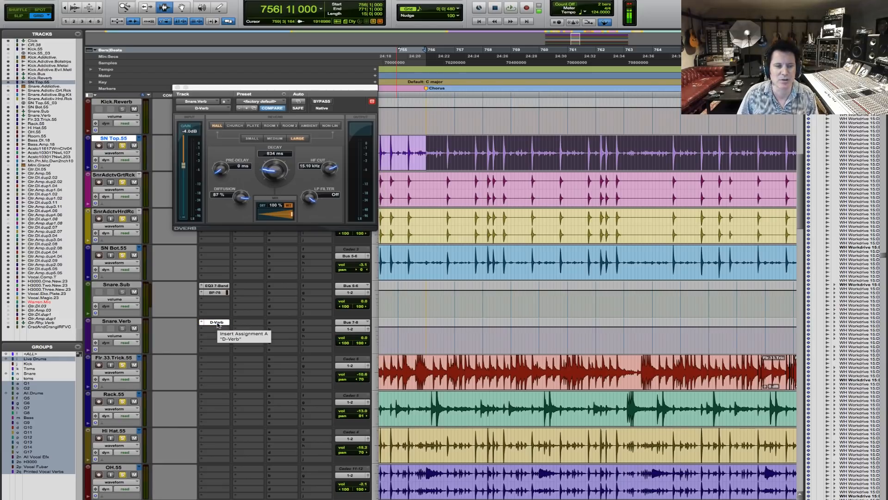
left_click_drag(218, 324, 217, 332)
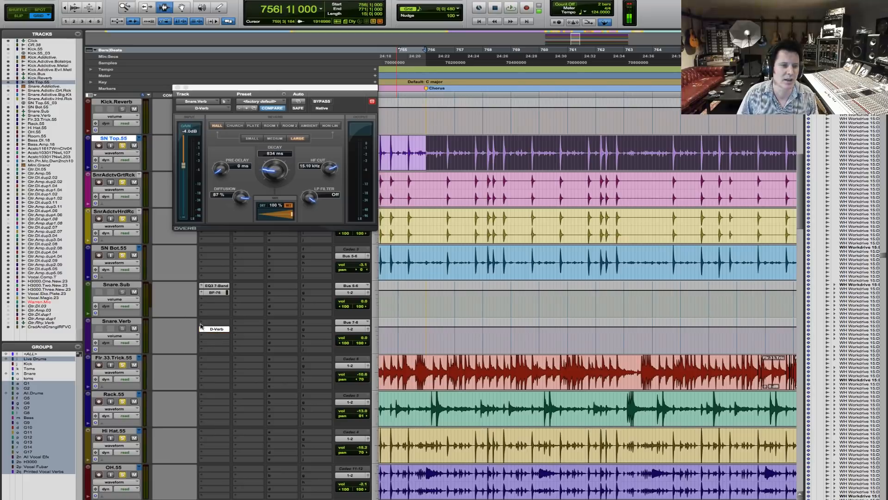
left_click(201, 326)
mouse_move(221, 338)
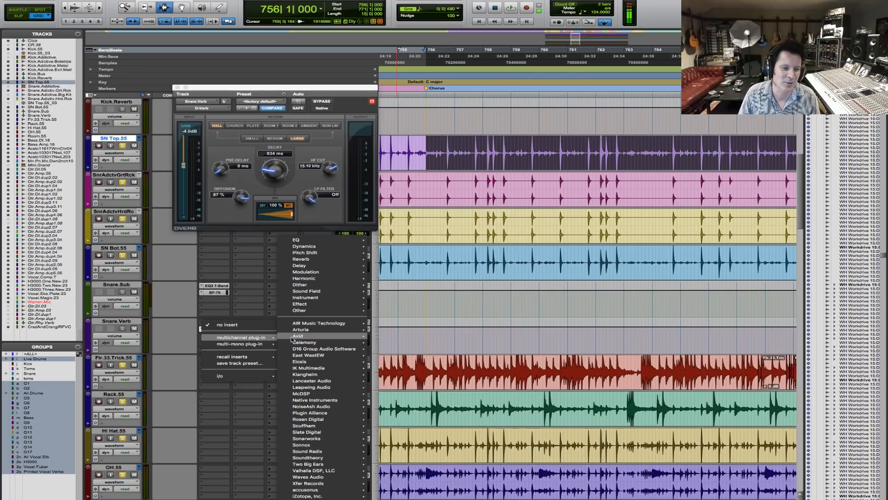
mouse_move(292, 337)
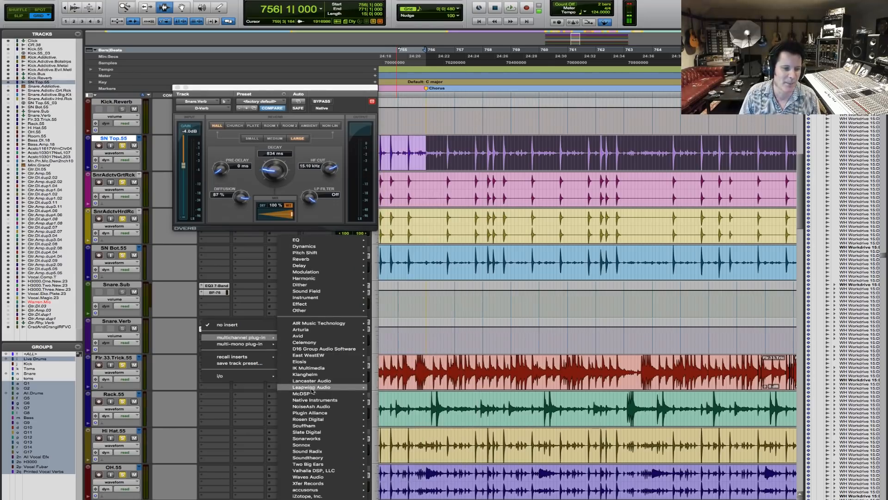
mouse_move(319, 438)
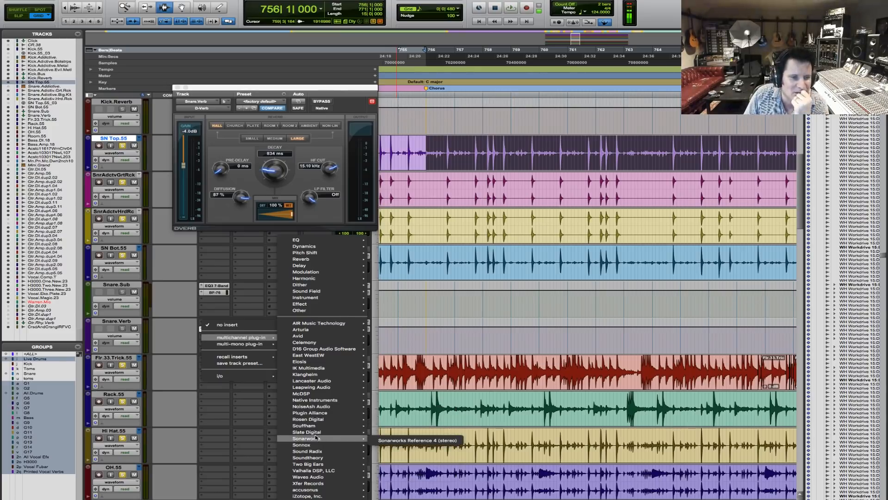
mouse_move(313, 419)
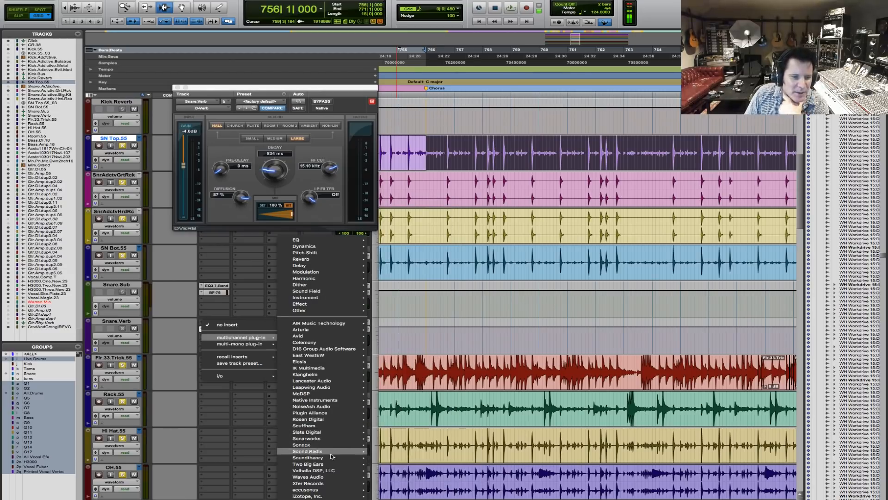
mouse_move(331, 459)
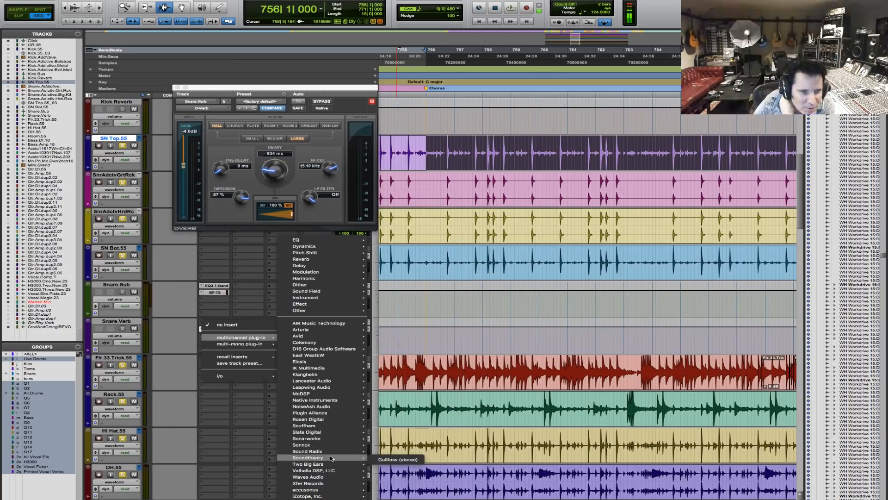
left_click(175, 293)
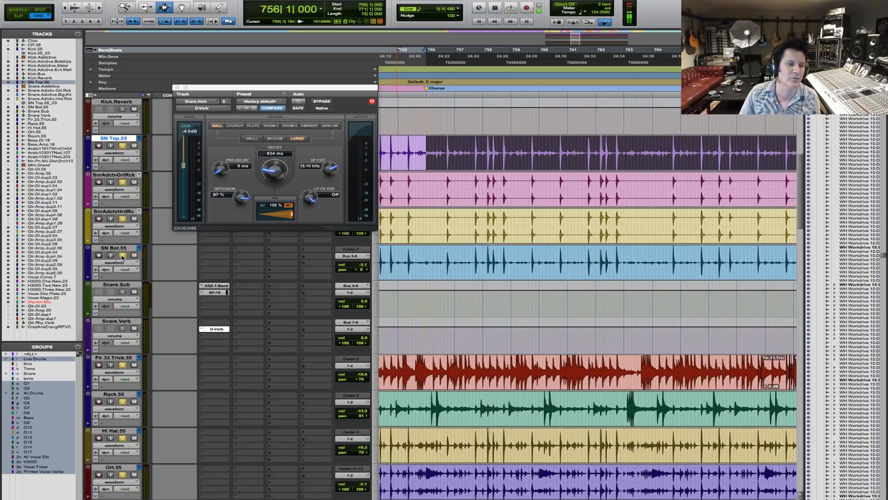
Move the D-Verb window clear of the insert slots and browse the multichannel EQ and reverb plug-ins for Snare.Verb's first insert.
left_click_drag(232, 89, 320, 21)
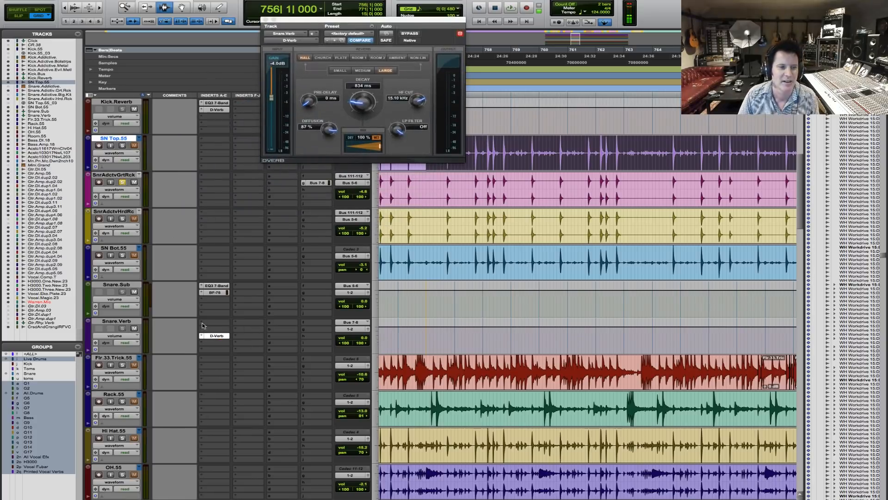
left_click(204, 324)
mouse_move(241, 337)
mouse_move(324, 239)
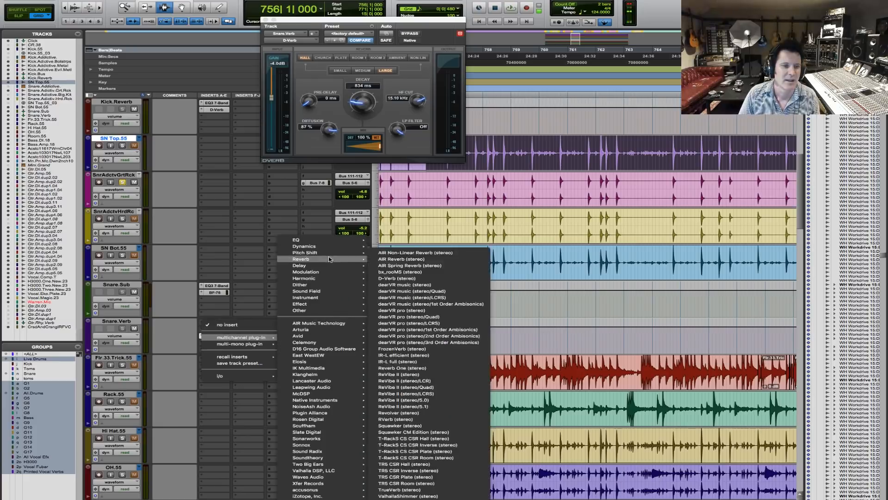
left_click(420, 183)
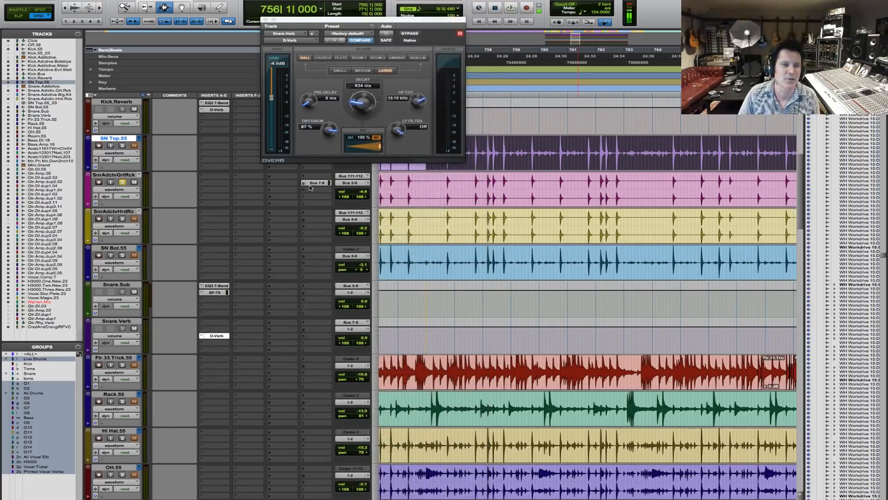
Open the Bus 7-8 send on SnrAdctvGrtRck, select the grouped drums from 756|3|000 across the chorus, and audition them.
left_click(317, 183)
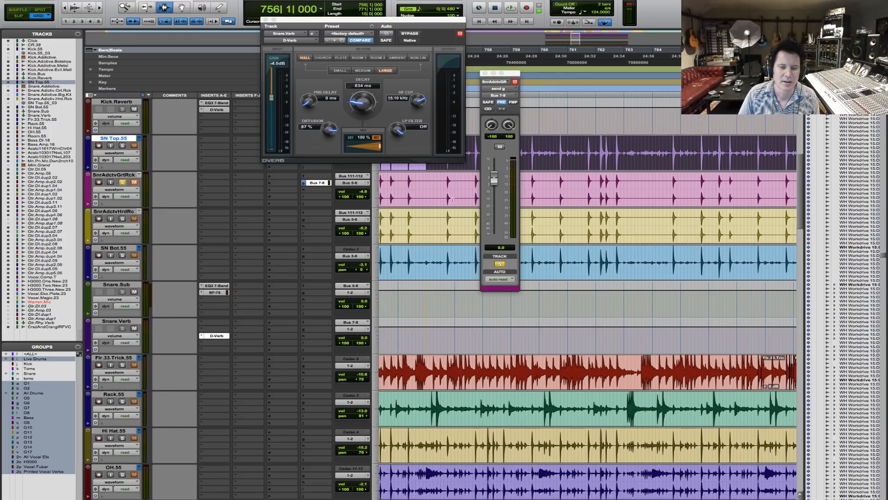
left_click_drag(442, 186, 622, 209)
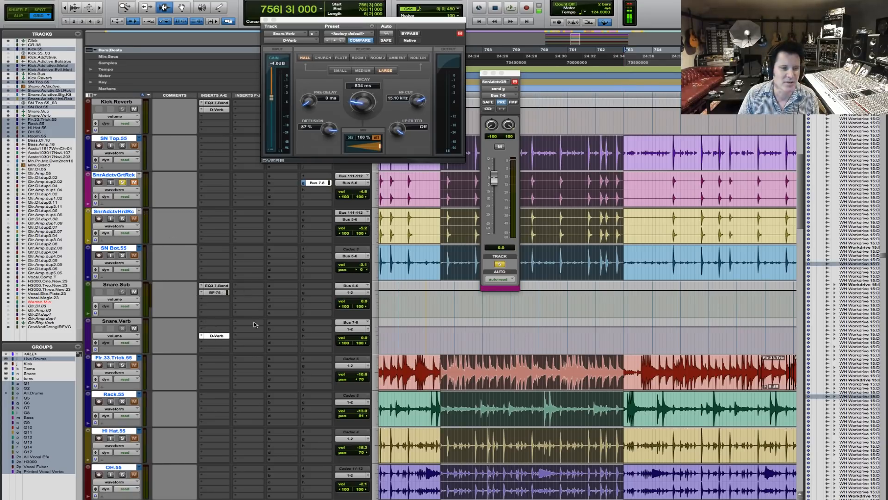
key("space")
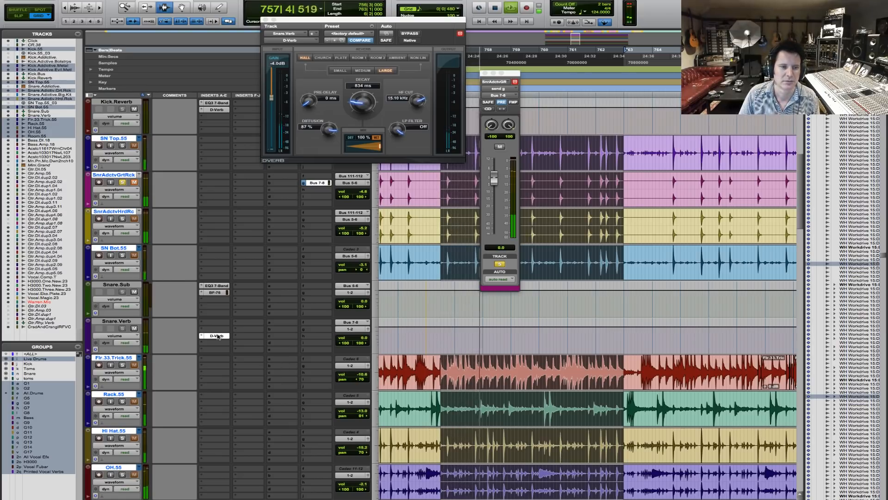
key("space")
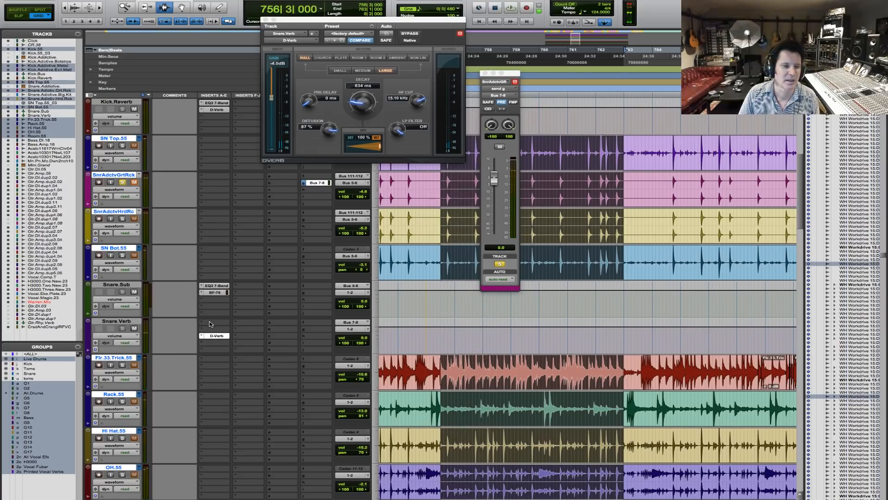
Insert the stereo Waves RCompressor on Snare.Verb in the free slot ahead of D-Verb.
left_click(211, 324)
mouse_move(250, 337)
mouse_move(319, 310)
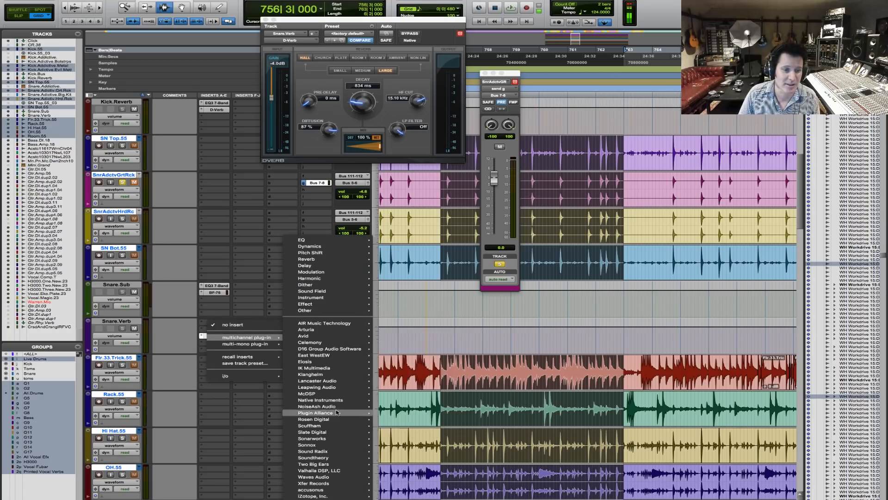
mouse_move(312, 477)
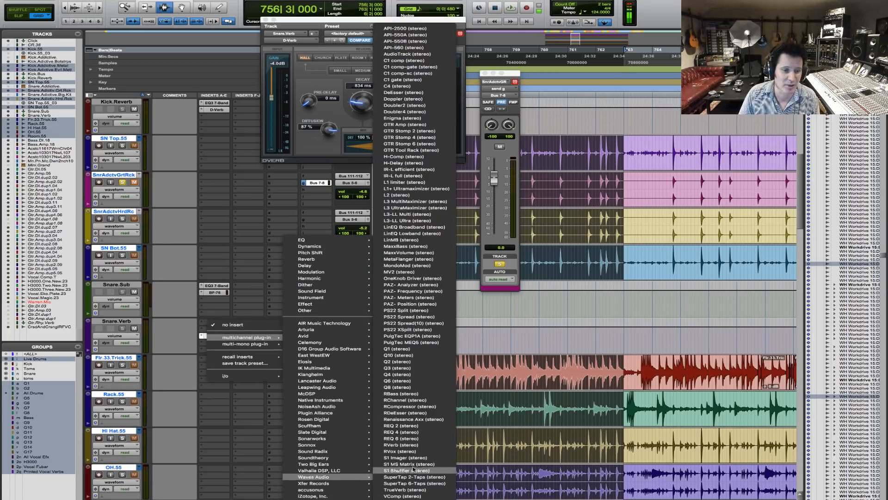
left_click(434, 407)
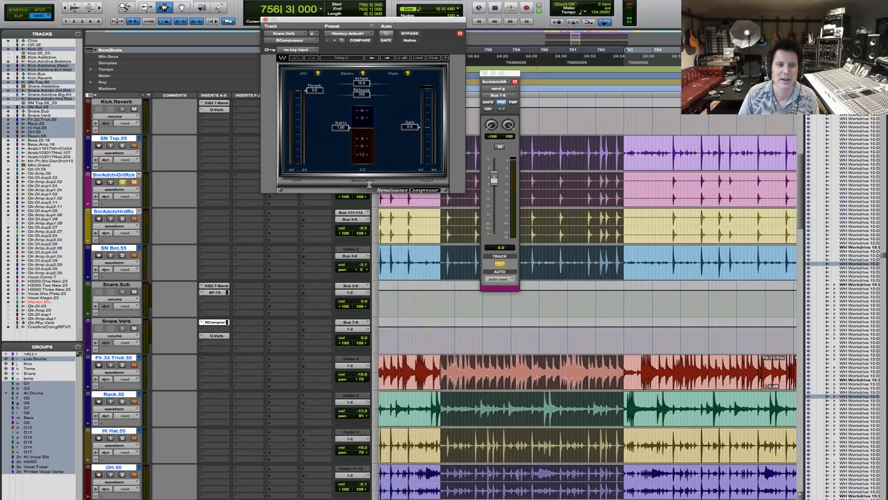
Bypass D-Verb and, while playing the drums, lower the RCompressor threshold to about -26 and raise its ratio.
key("space")
key("space")
key("space")
left_click_drag(306, 91, 323, 143)
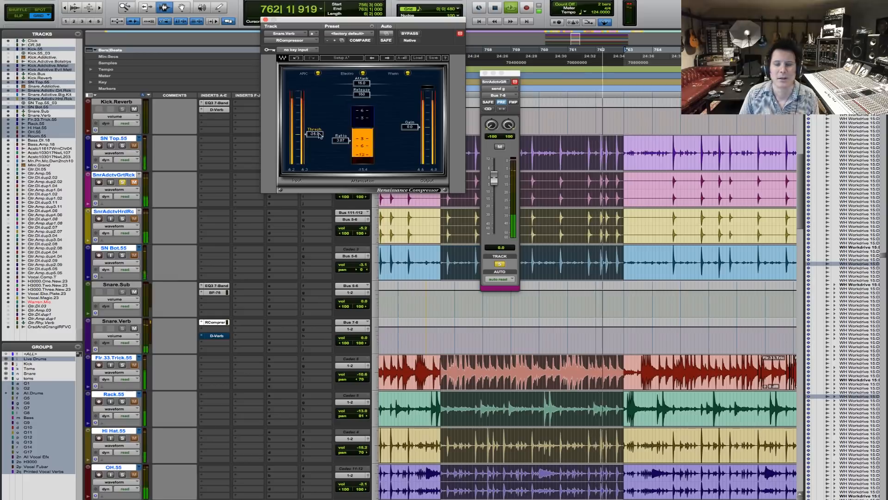
key("space")
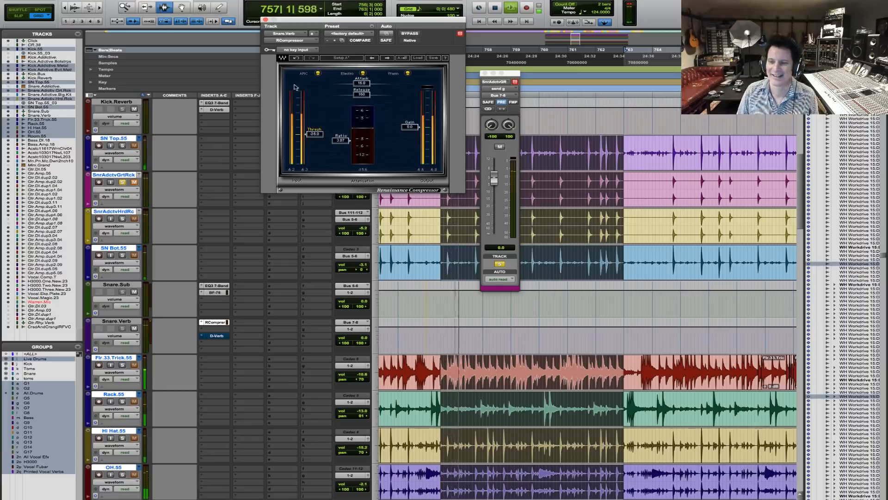
key("space")
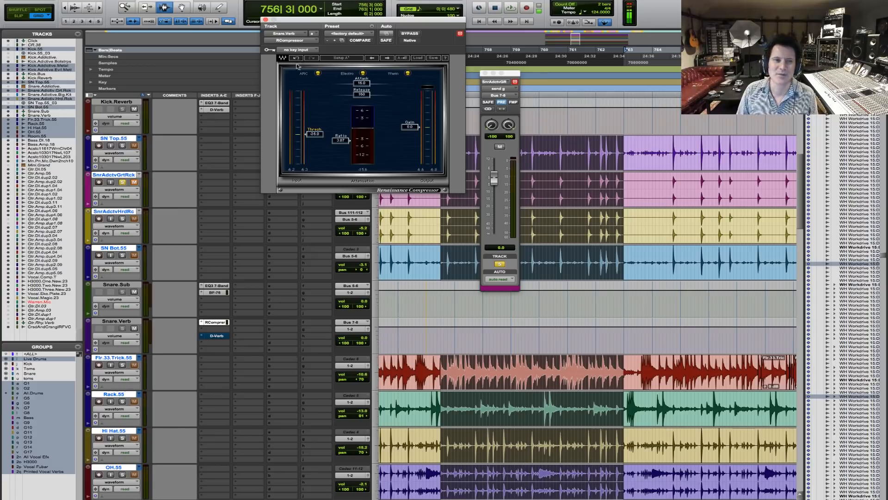
Lower the RCompressor threshold further to about -30 while replaying the drum selection.
key("space")
left_click_drag(315, 134, 313, 137)
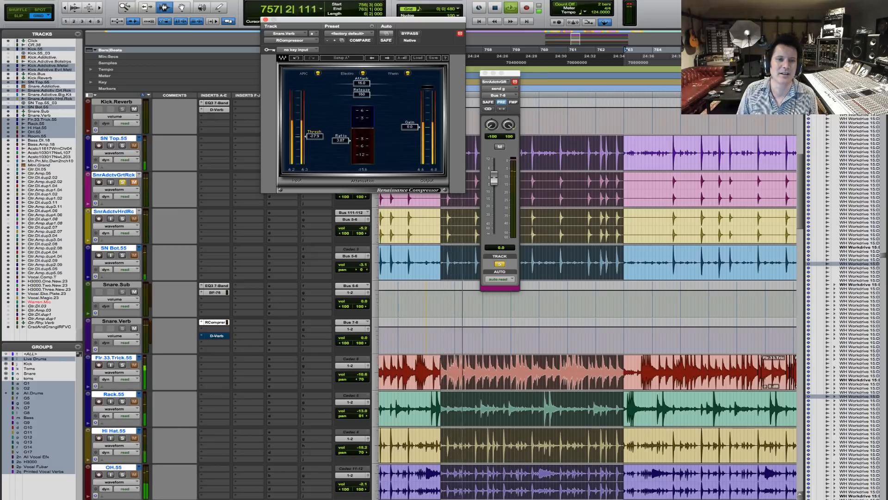
key("space")
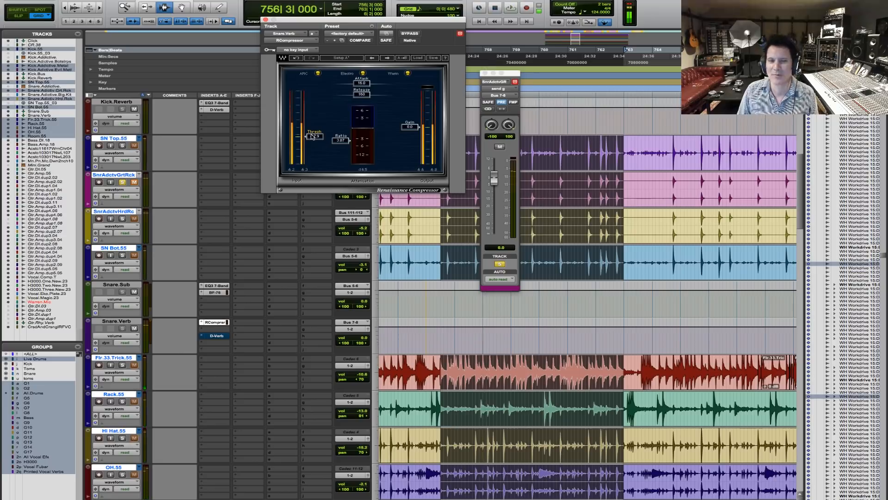
key("space")
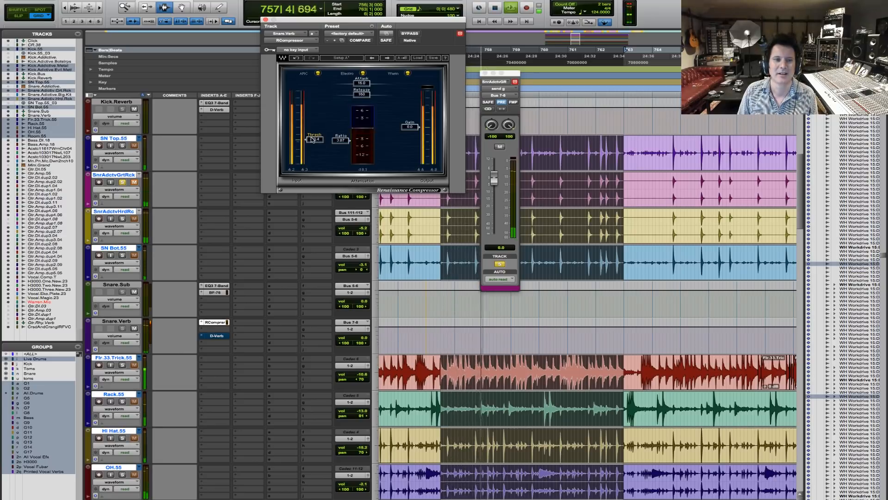
key("space")
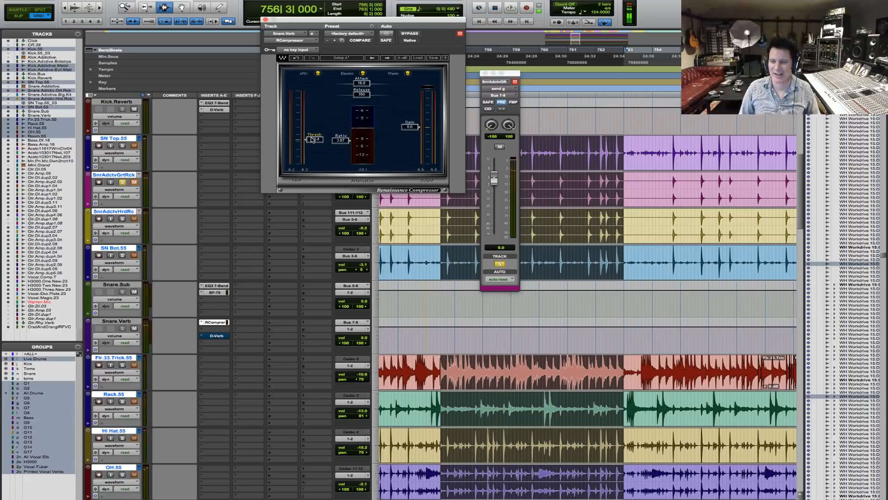
Replay the compressed snare send with D-Verb bypassed, and compare it with D-Verb switched back on.
key("space")
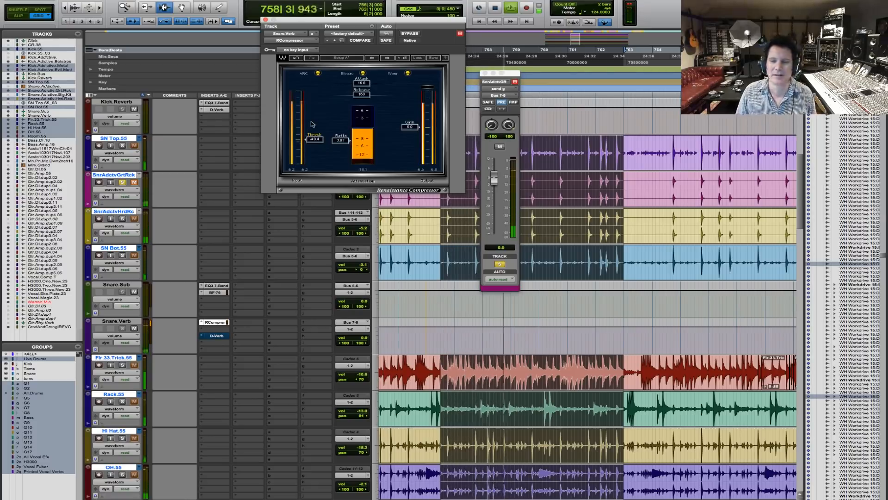
key("space")
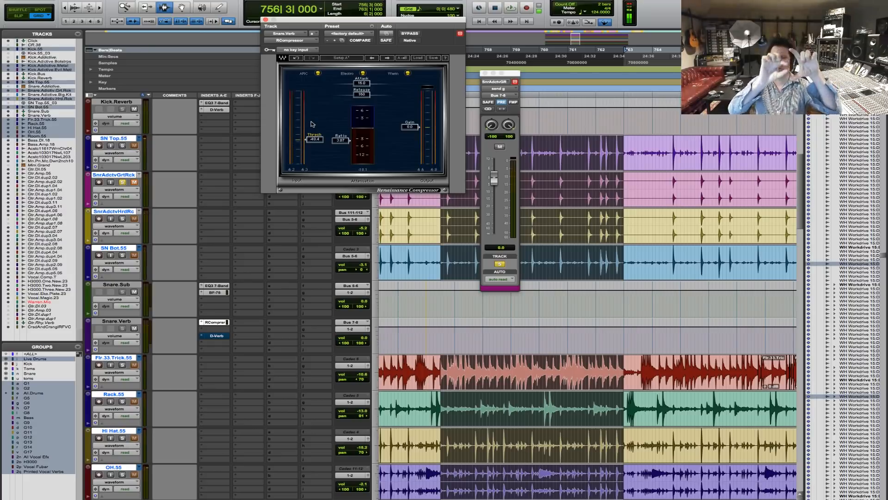
key("space")
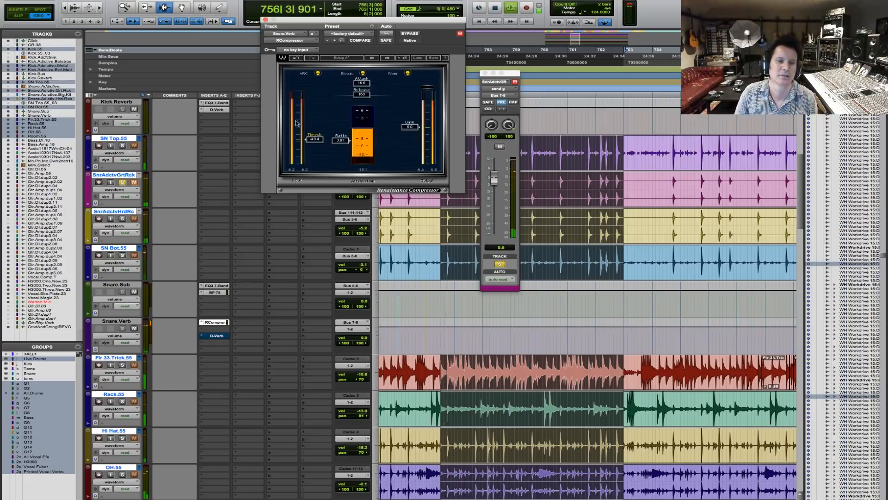
key("space")
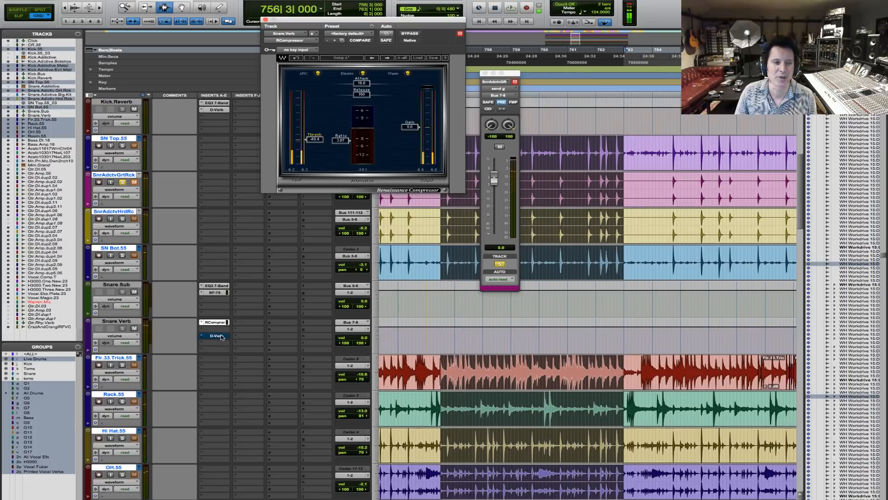
key("space")
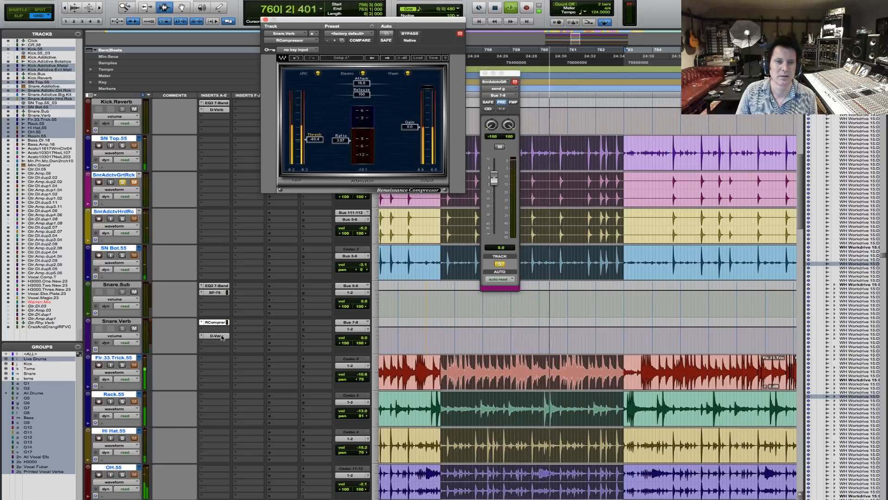
key("space")
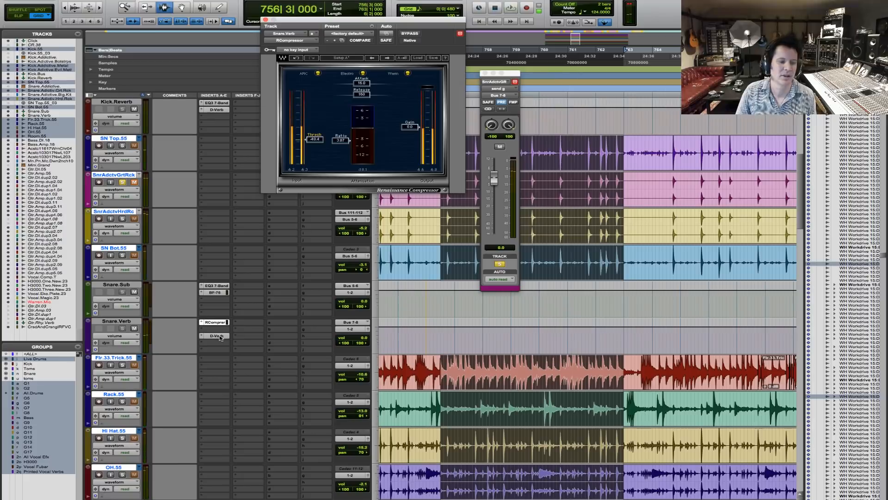
Replace the D-Verb on Snare.Verb with the stereo ValhallaShimmer.
left_click(220, 337, "ctrl+super")
left_click(202, 338)
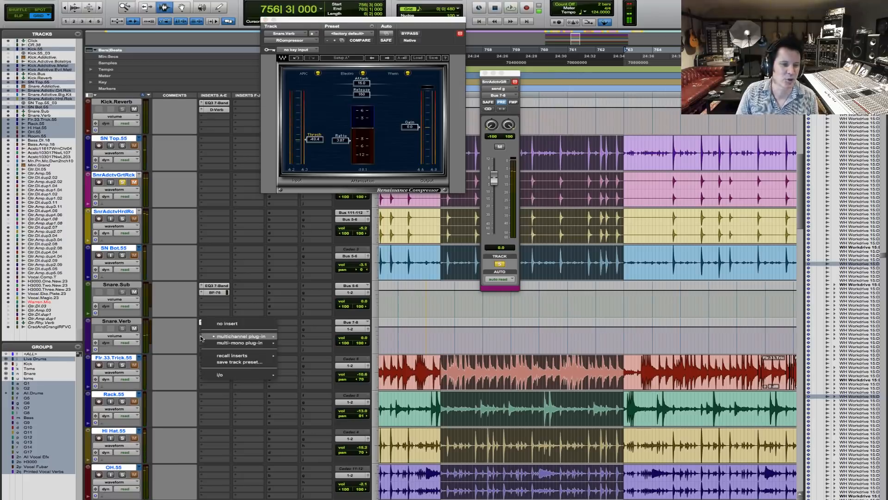
mouse_move(282, 337)
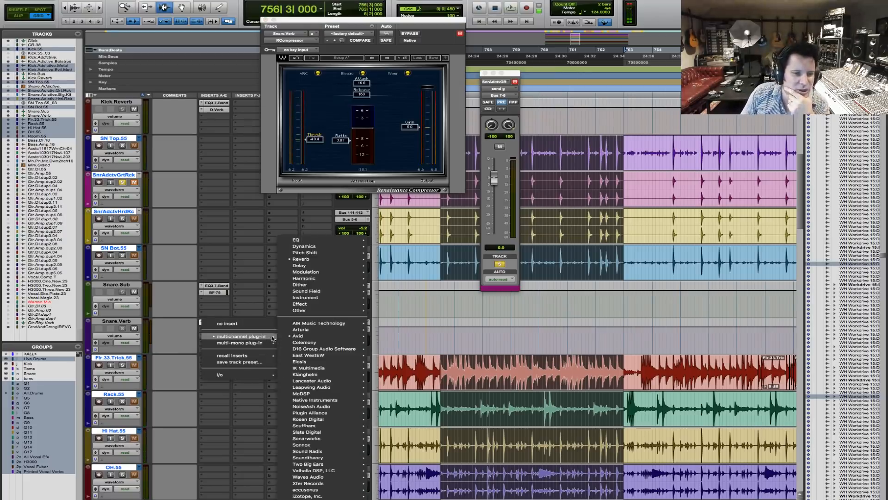
mouse_move(309, 254)
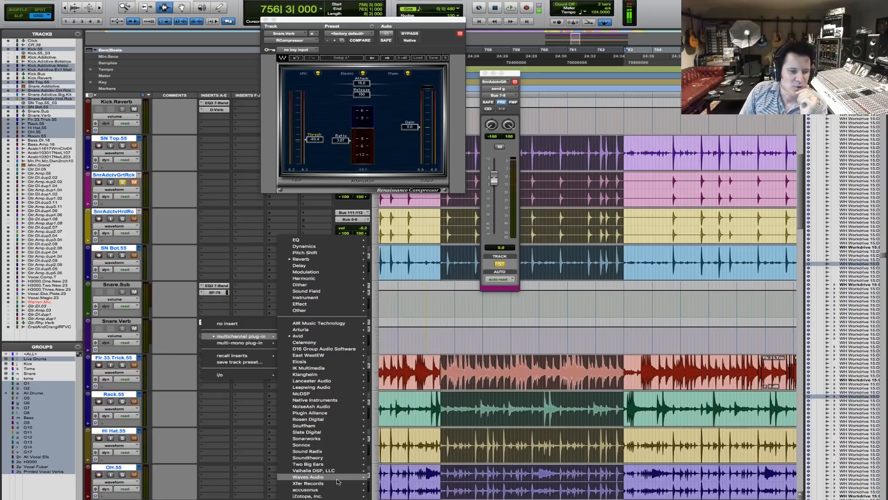
mouse_move(339, 470)
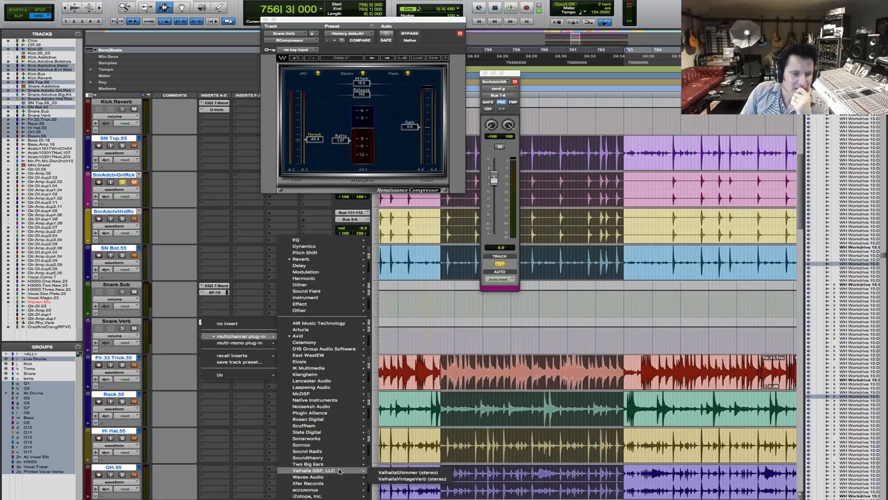
left_click(401, 480)
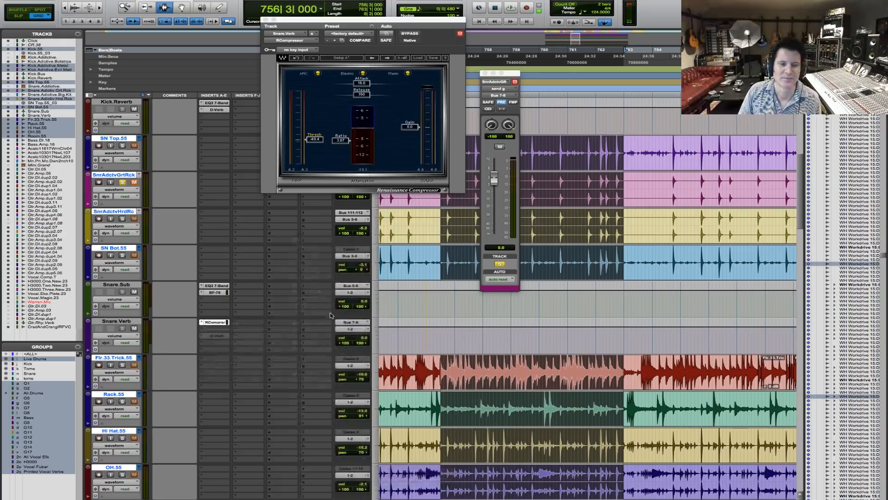
Set ValhallaShimmer's mix to 1.00, size to 0.03 and shift to -12.00 while the drums play.
key("space")
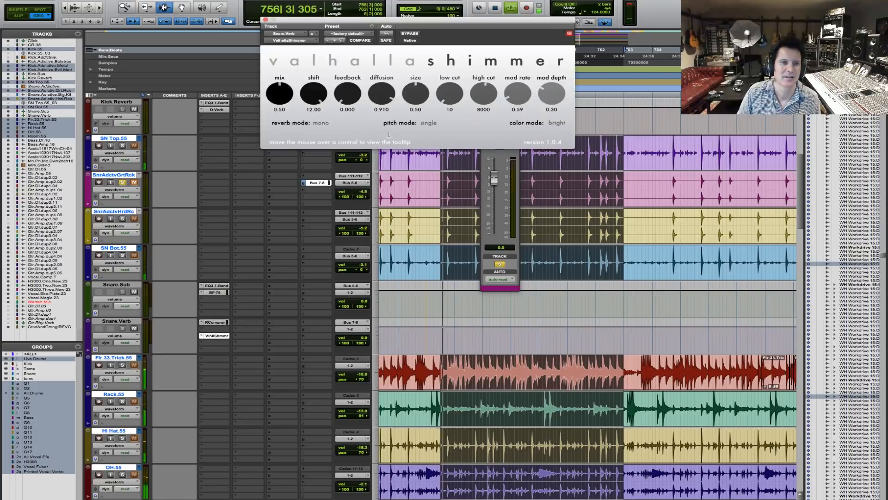
left_click_drag(279, 94, 292, 45)
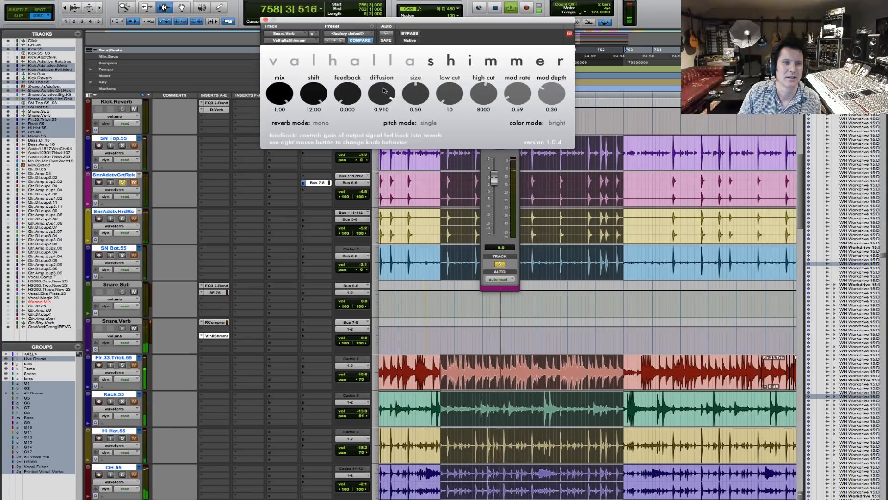
mouse_move(407, 92)
left_mouse_down()
mouse_move(403, 113)
mouse_move(413, 104)
left_mouse_up()
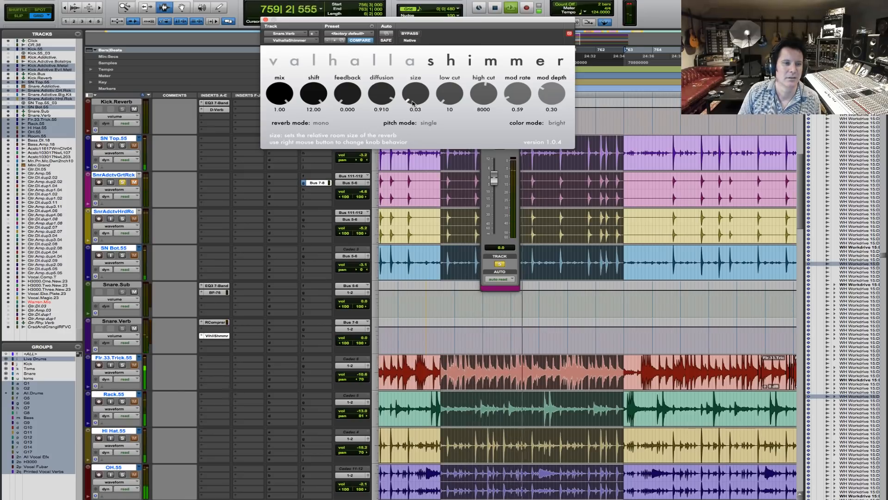
left_click_drag(315, 95, 319, 122)
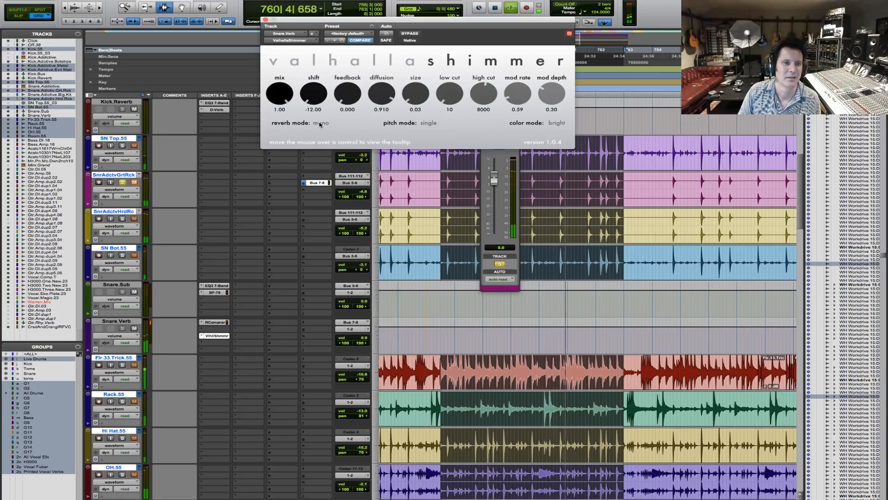
Load ValhallaShimmer's OctaveUpDown preset and set the mod rate to 0.10 and mod depth to 0.00, auditioning the drums.
left_click(344, 33)
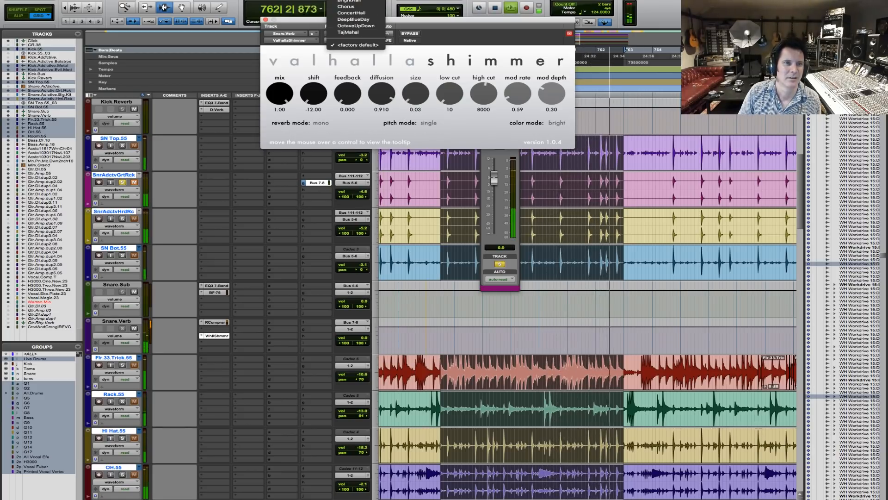
left_click(367, 26)
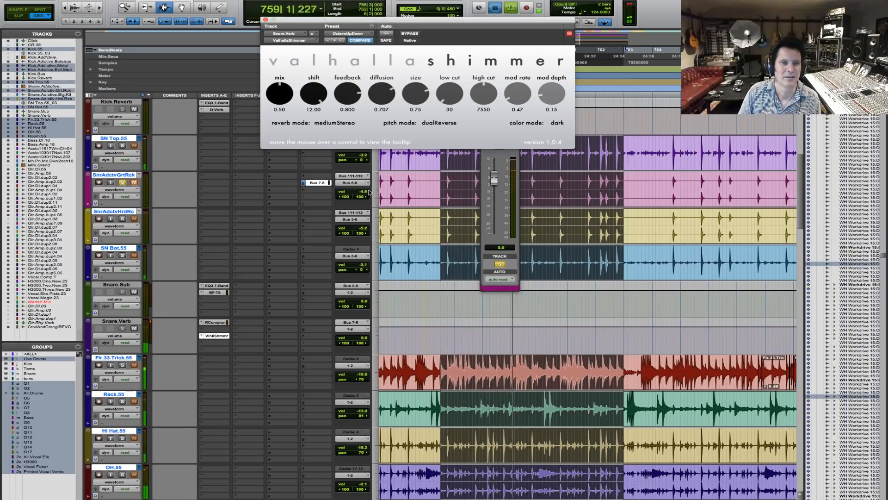
key("space")
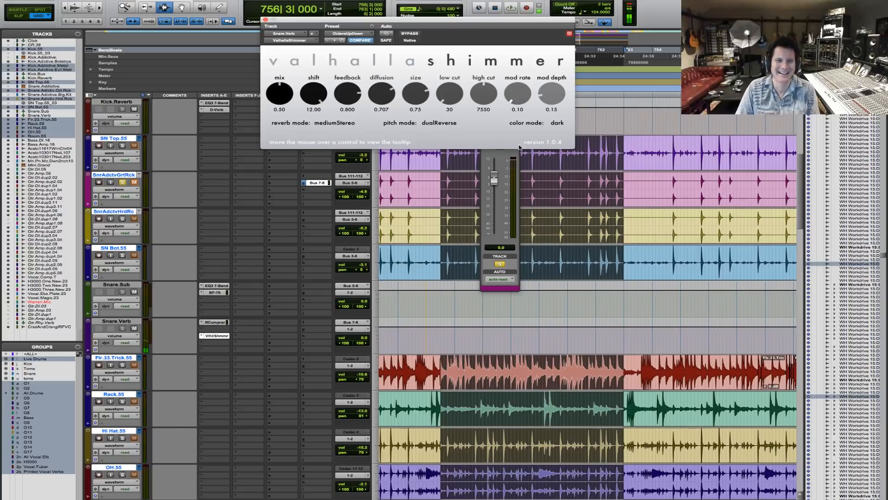
key("space")
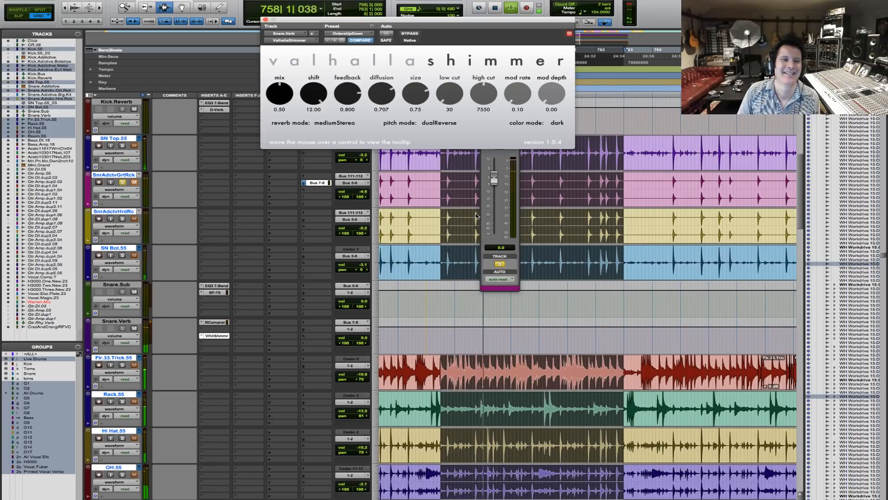
Set the OctaveUpDown preset's size to 0.08, shift to -12.00 and mix to 1.00 during playback.
left_click_drag(409, 96, 403, 147)
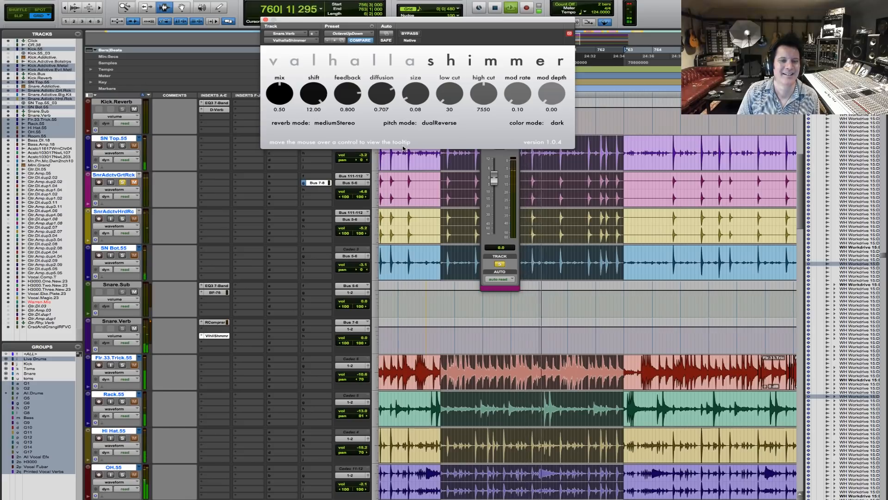
left_click_drag(311, 100, 295, 220)
left_click_drag(279, 94, 292, 81)
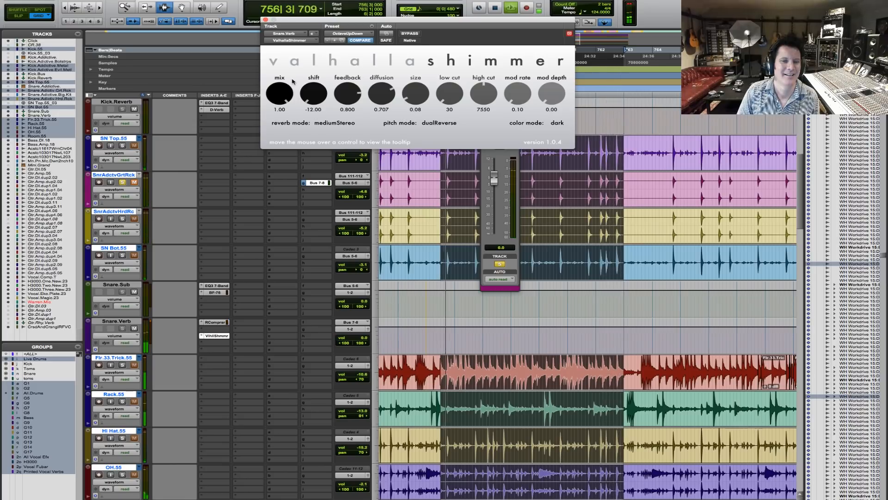
Stop playback and replace ValhallaShimmer on Snare.Verb with ValhallaVintageVerb.
key("space")
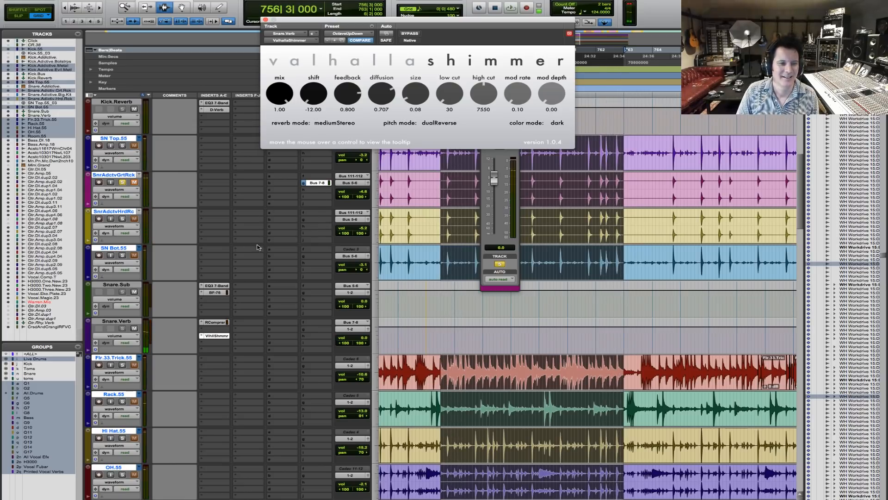
left_click(201, 337)
mouse_move(272, 337)
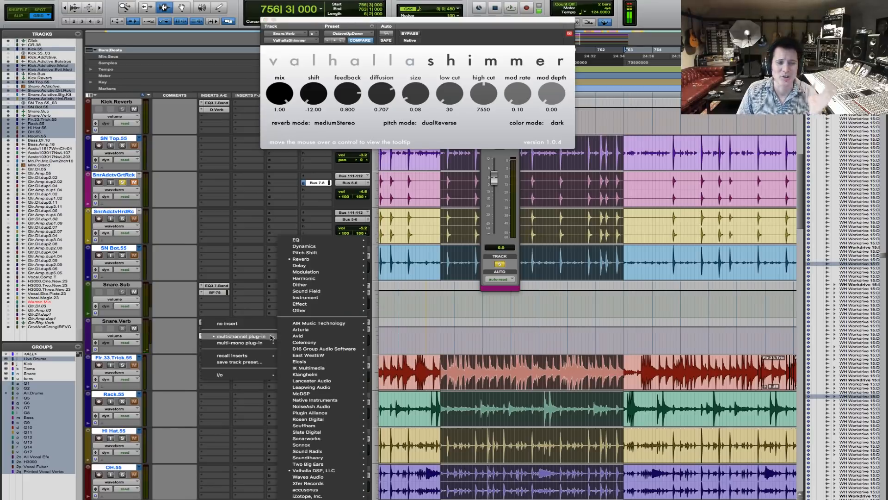
mouse_move(300, 259)
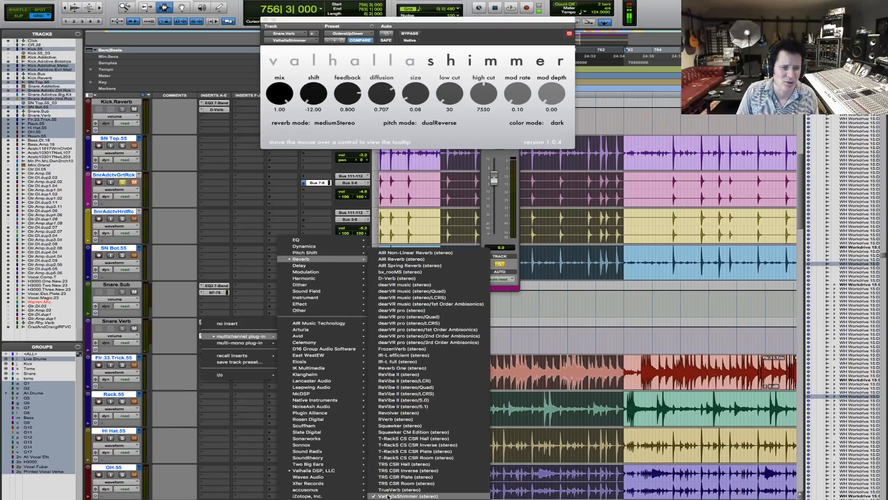
key("Escape")
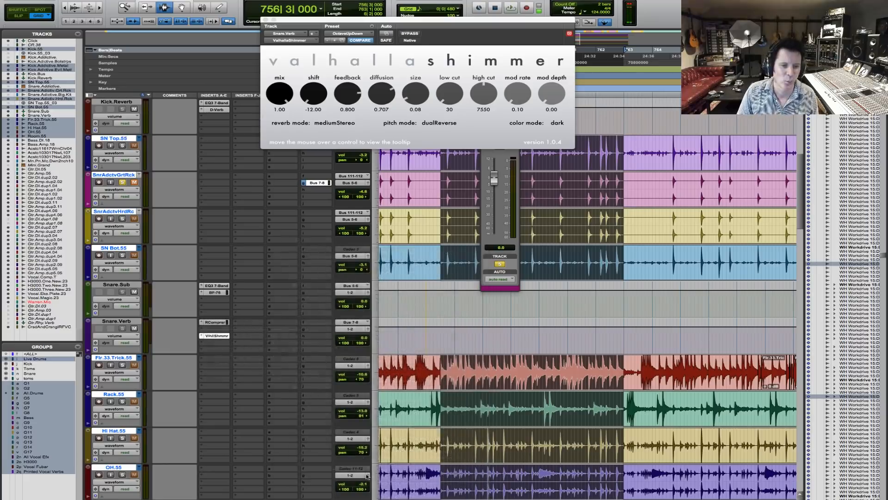
Set ValhallaVintageVerb's decay to 0.61 s and its early and late diffusion to 0.0 % while the drums play.
key("space")
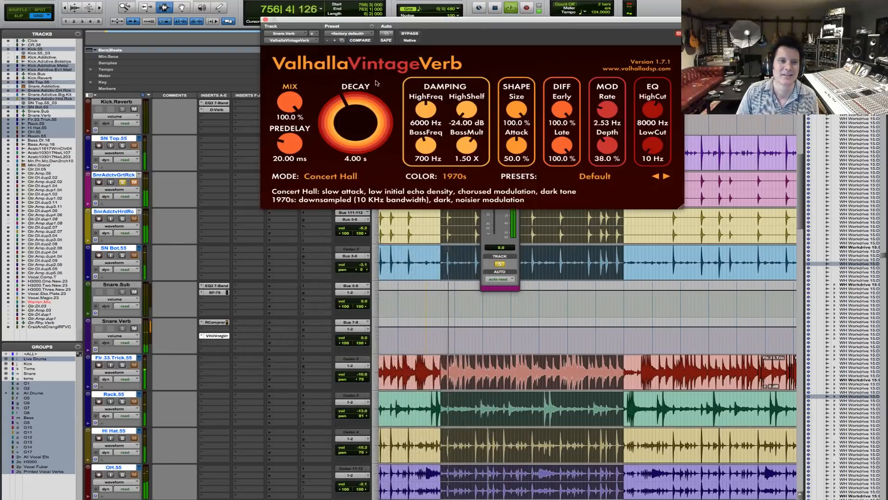
left_click_drag(340, 114, 340, 130)
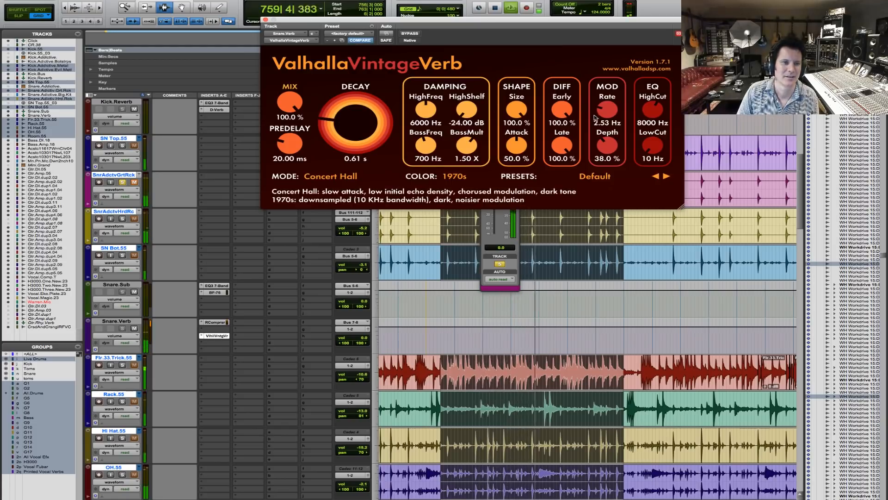
left_click_drag(561, 111, 531, 236)
left_click_drag(561, 148, 559, 217)
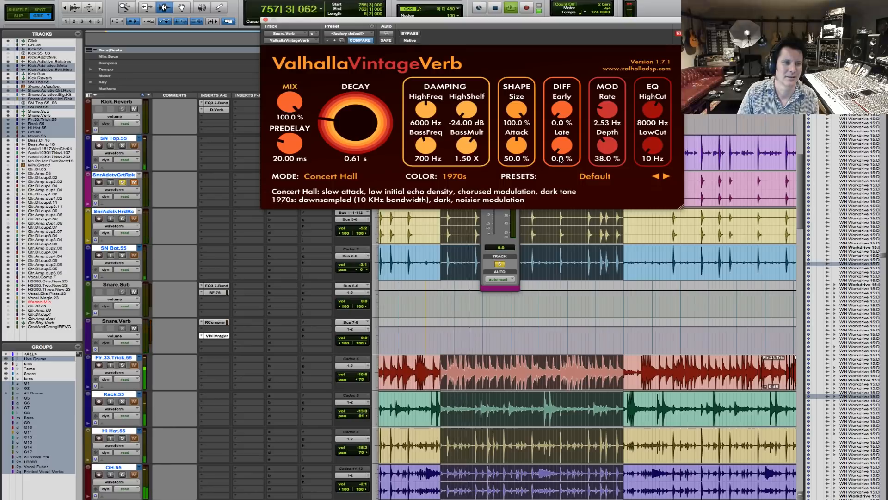
left_click_drag(524, 25, 551, 43)
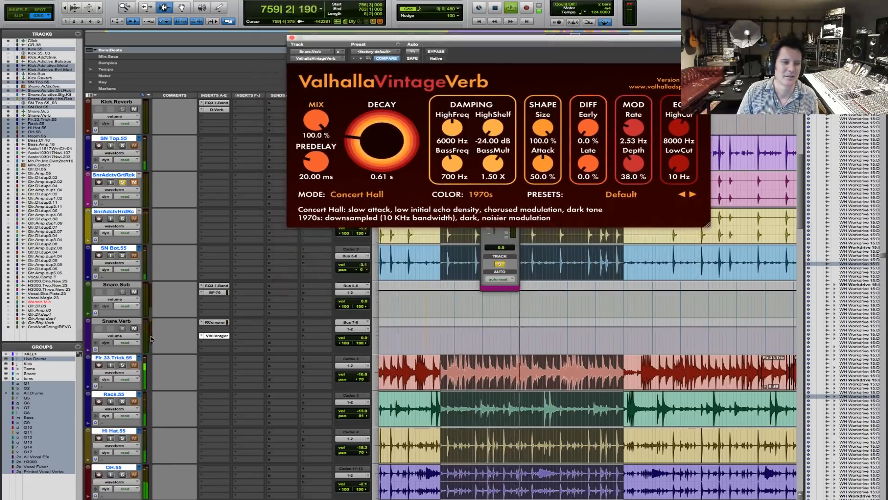
Compare the drums with ValhallaVintageVerb inactive and active on Snare.Verb.
left_click(219, 336, "ctrl+super")
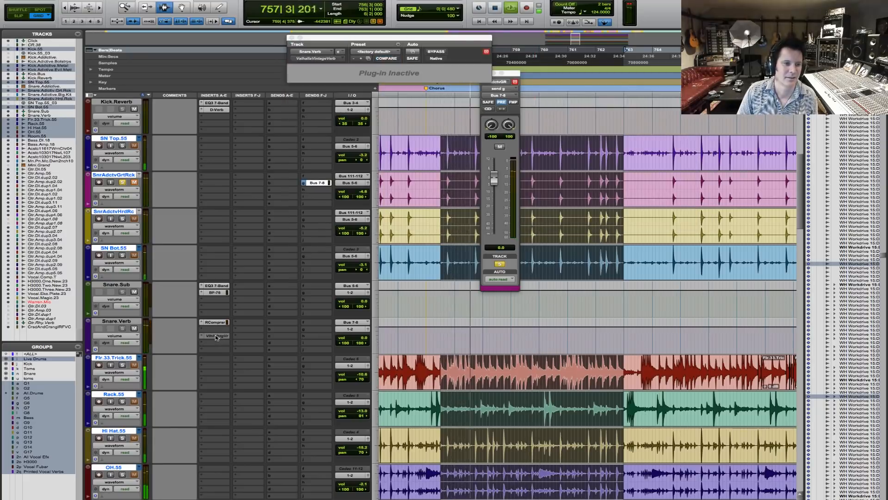
left_click(216, 337, "ctrl+super")
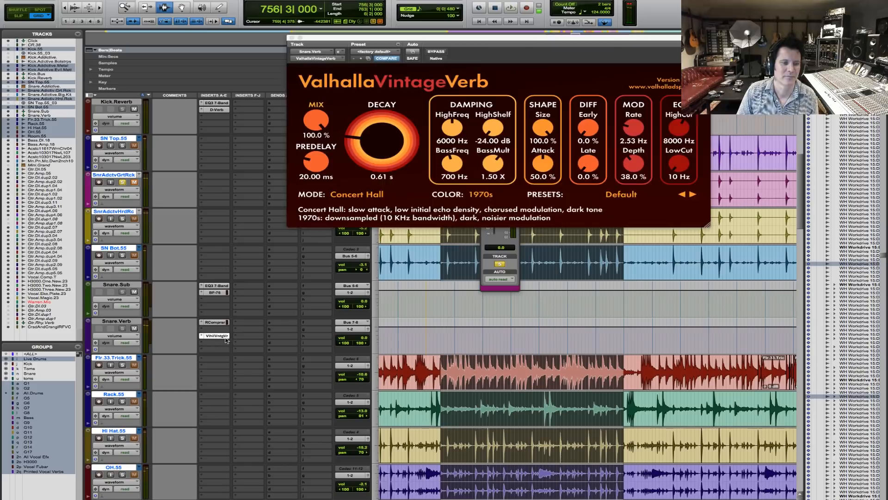
key("space")
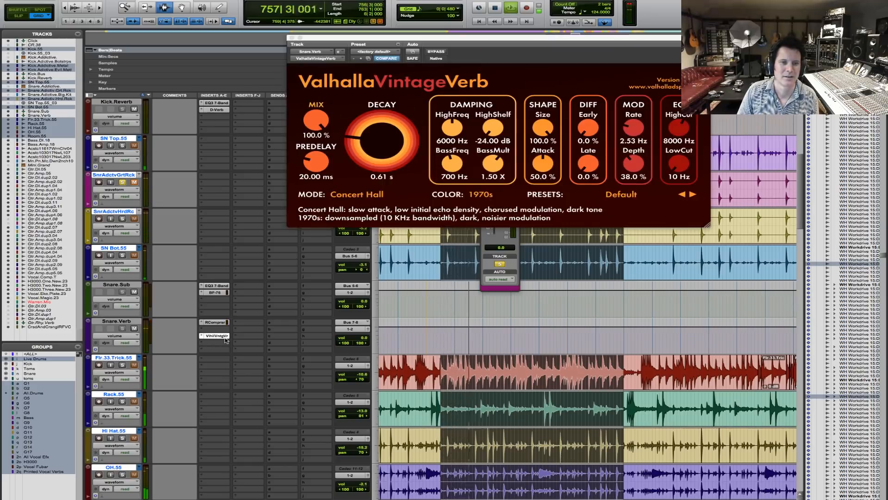
Set ValhallaVintageVerb's predelay to 0.00 ms and decay to 1.32 s during playback, check its preset list and stop playback.
left_click_drag(308, 149, 308, 169)
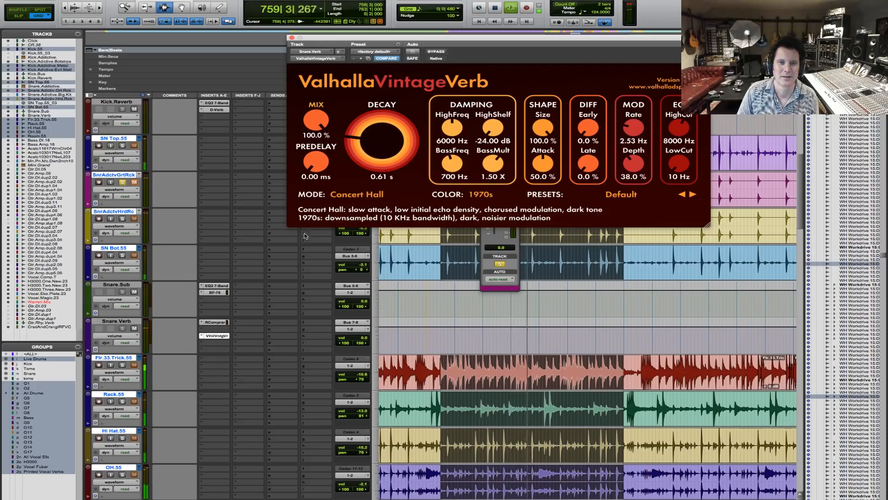
mouse_move(371, 148)
left_mouse_down()
mouse_move(381, 124)
mouse_move(364, 159)
left_mouse_up()
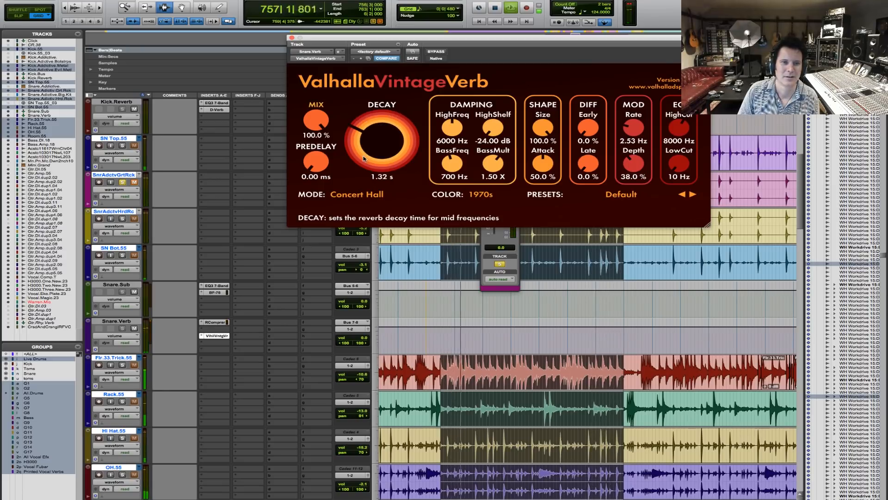
left_click(383, 52)
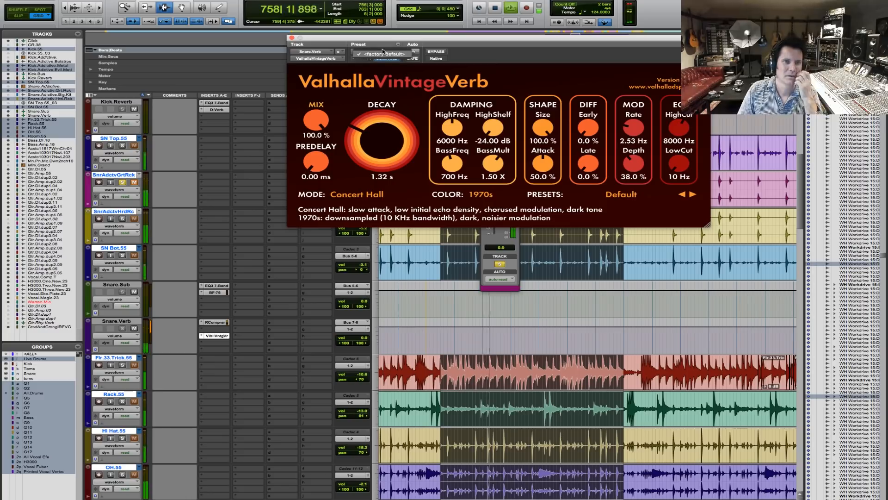
left_click(555, 82)
key("space")
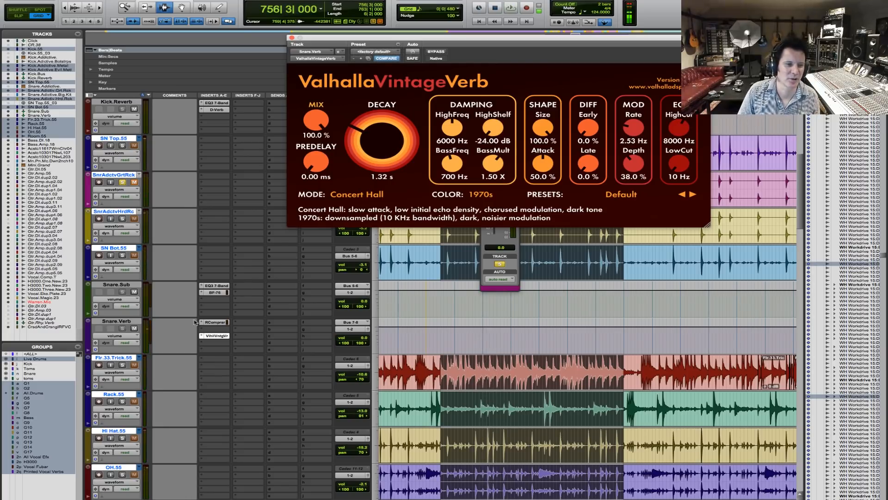
Replace ValhallaVintageVerb on Snare.Verb with the stereo D-Verb.
left_click(201, 337)
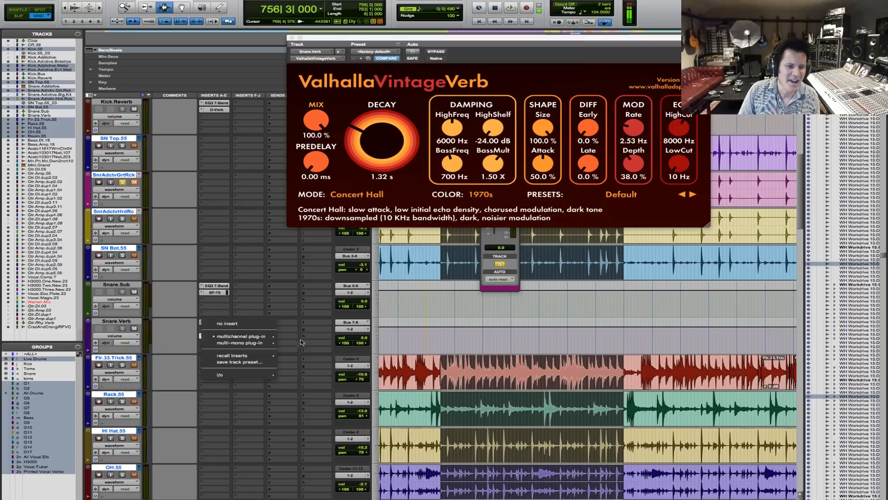
mouse_move(268, 337)
mouse_move(320, 259)
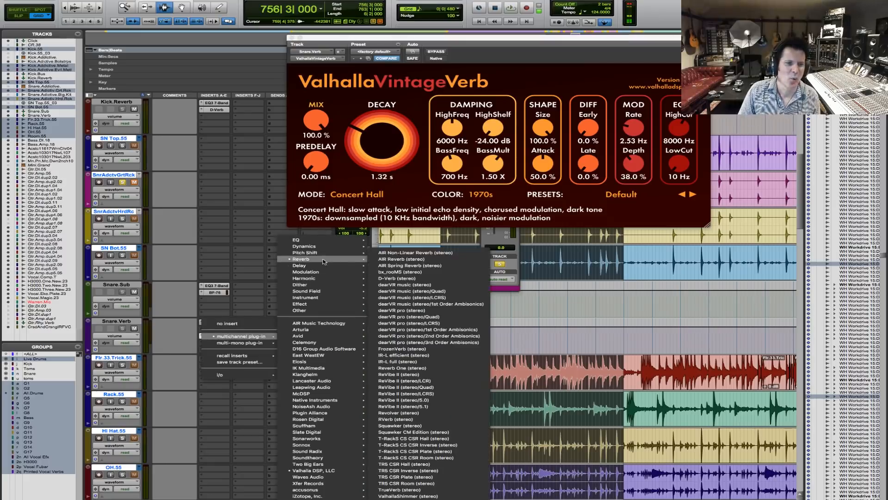
left_click(416, 280)
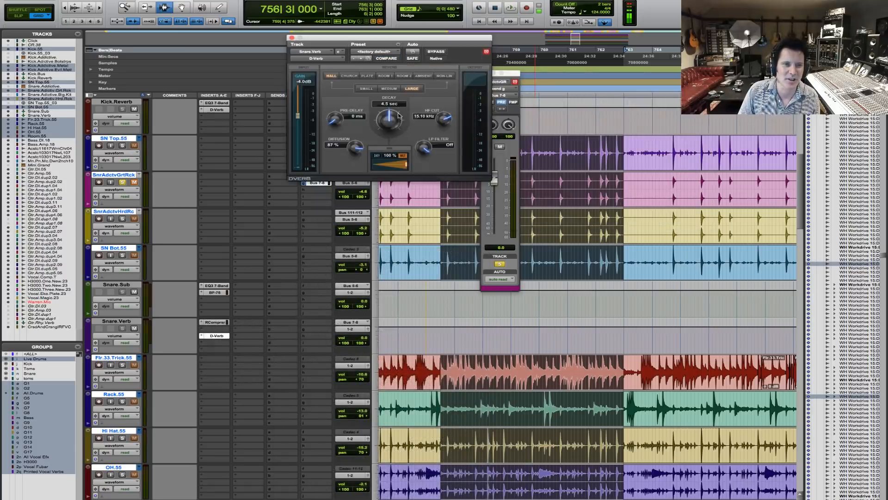
Audition the D-Verb on the chorus drums and set its hall size to Medium.
key("space")
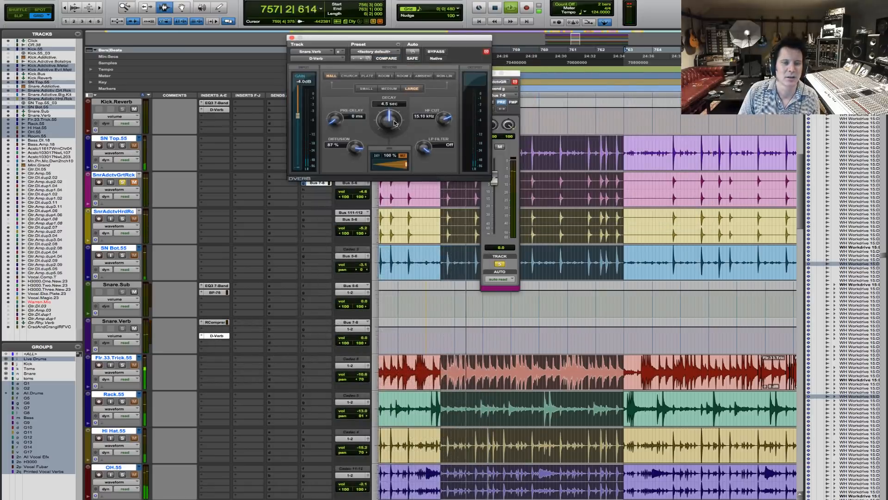
left_click(389, 89)
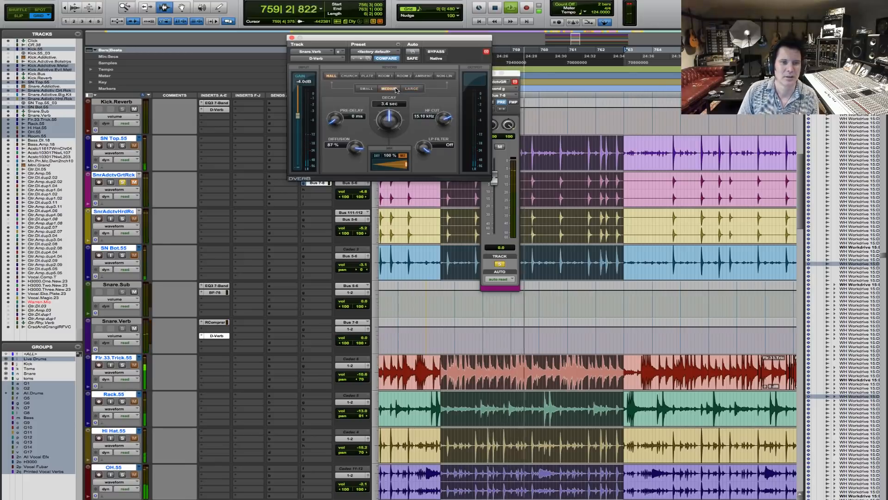
key("space")
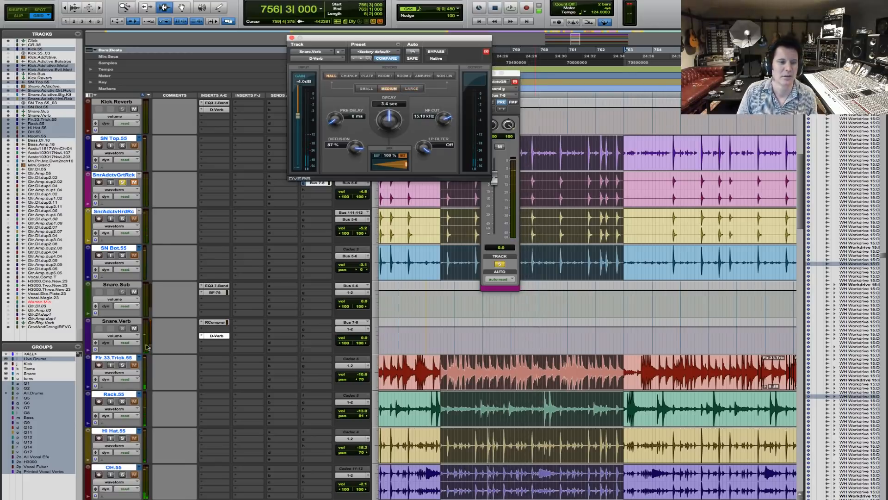
Make the D-Verb on Snare.Verb inactive and audition the drums without it.
left_click(218, 336, "ctrl+super")
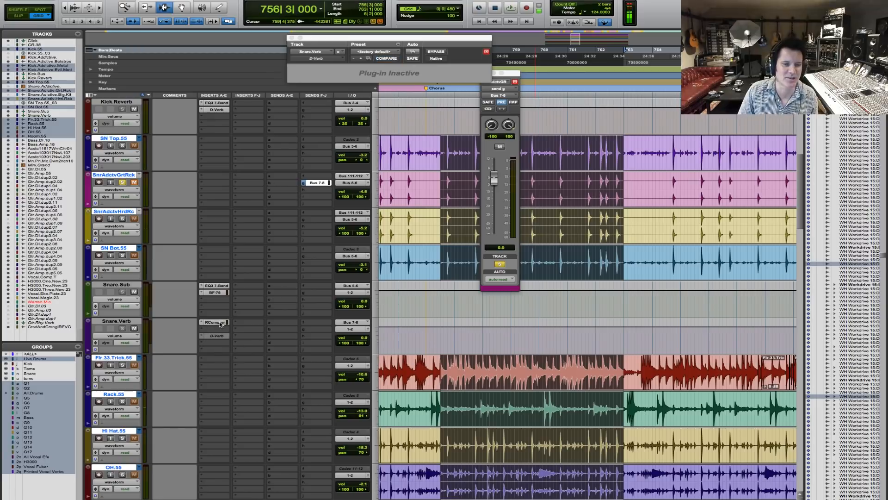
key("space")
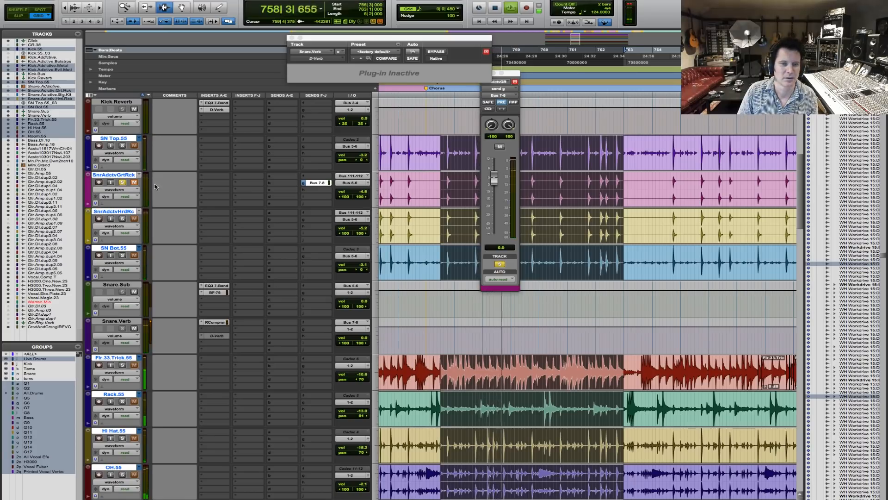
key("space")
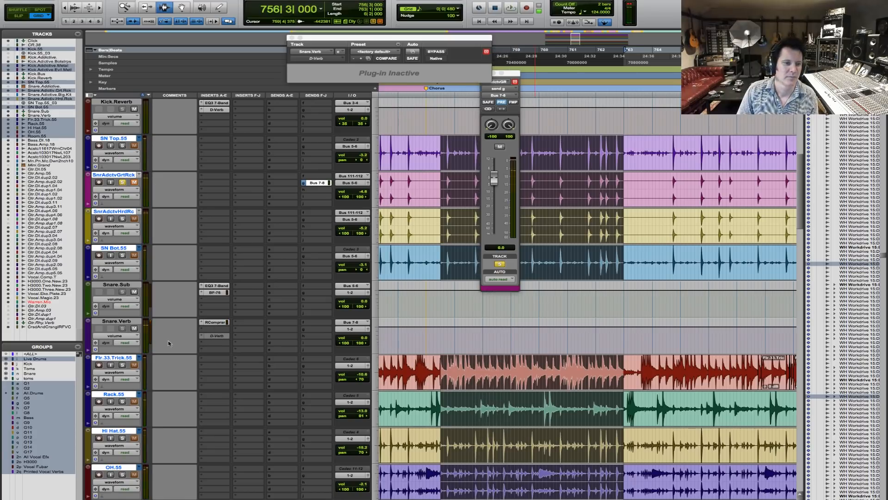
Insert the stereo Reverb One between the compressor and D-Verb on Snare.Verb and set its time to 737.8 ms during playback.
left_click(200, 330)
mouse_move(244, 344)
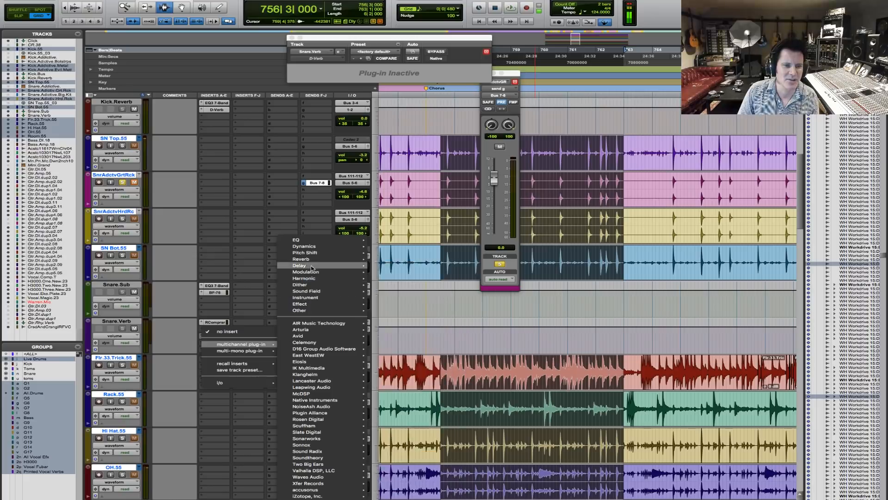
mouse_move(311, 260)
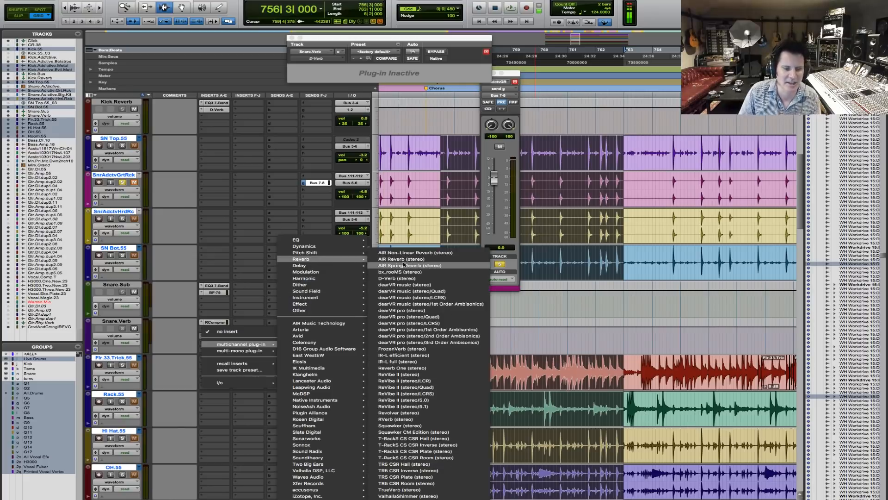
left_click(422, 369)
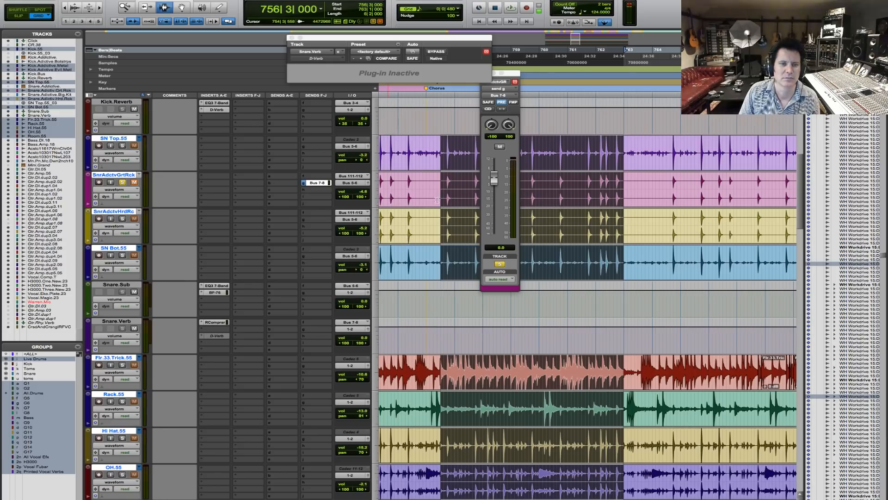
key("space")
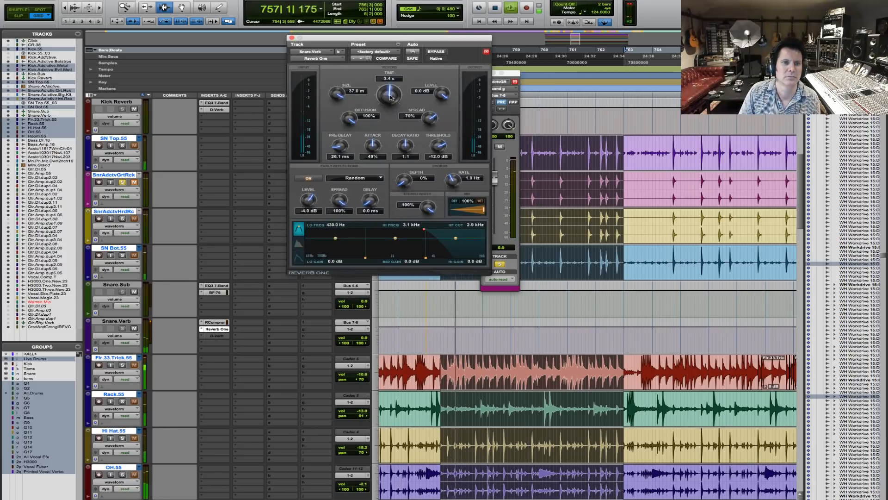
left_click_drag(389, 94, 415, 121)
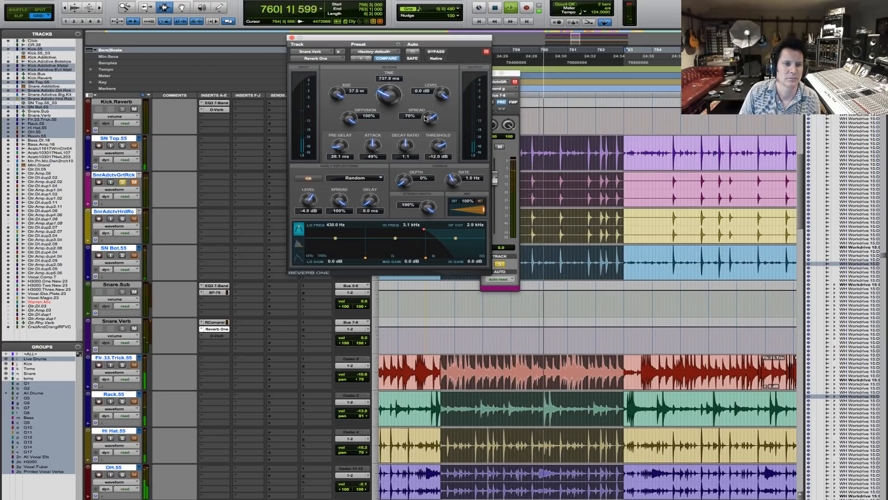
Solo the grouped drum tracks, audition the chorus with Reverb One, close its plug-in window and stop playback.
left_click(123, 218)
left_click(123, 219)
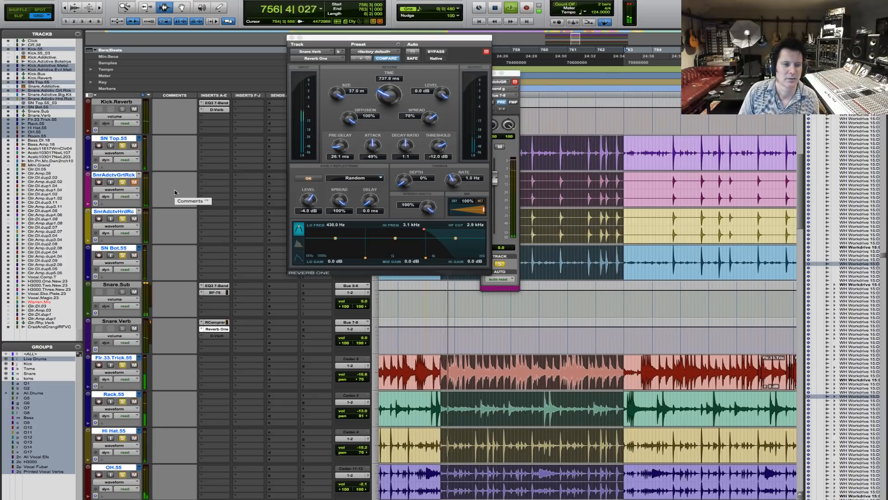
scroll(133, 169, "up", 2)
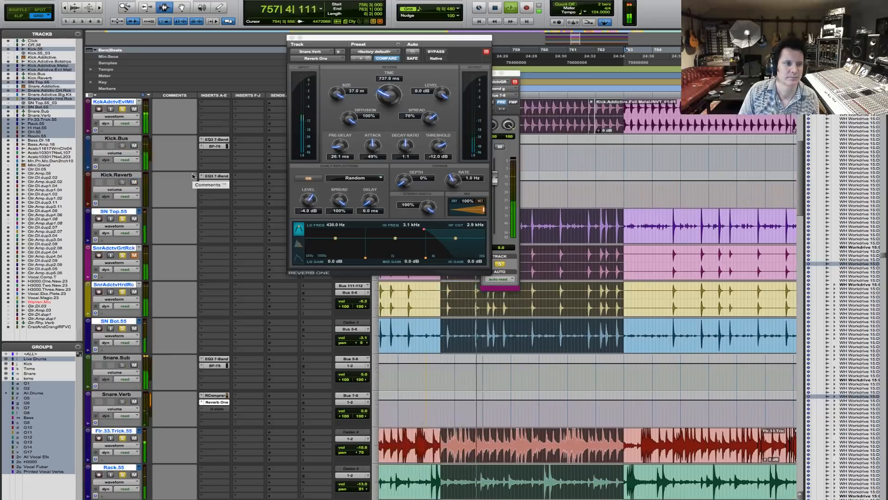
scroll(182, 149, "up", 3)
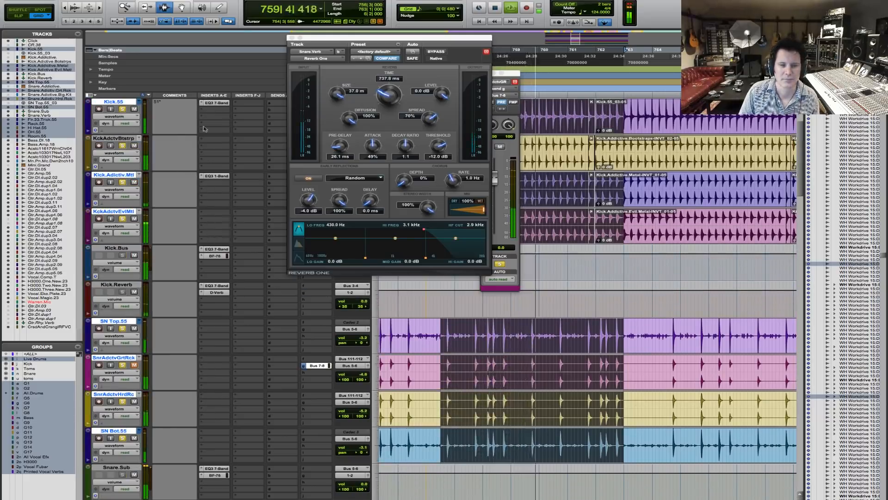
left_click(291, 38)
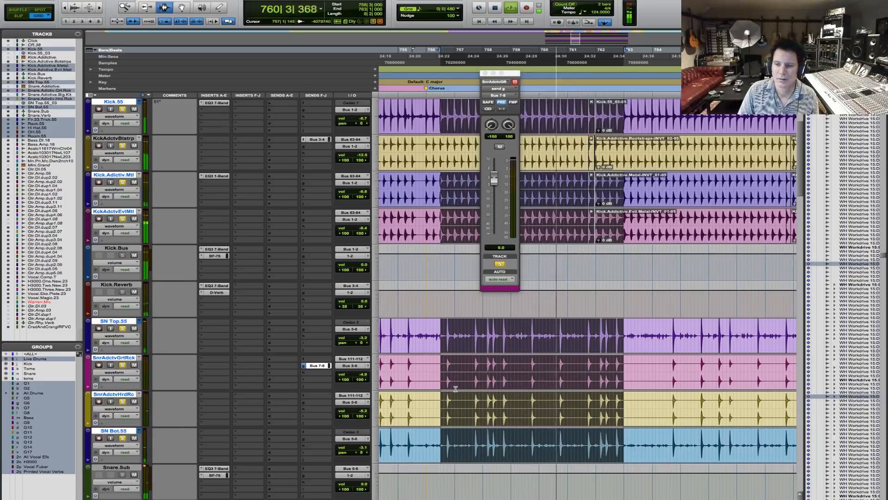
scroll(455, 388, "down", 2)
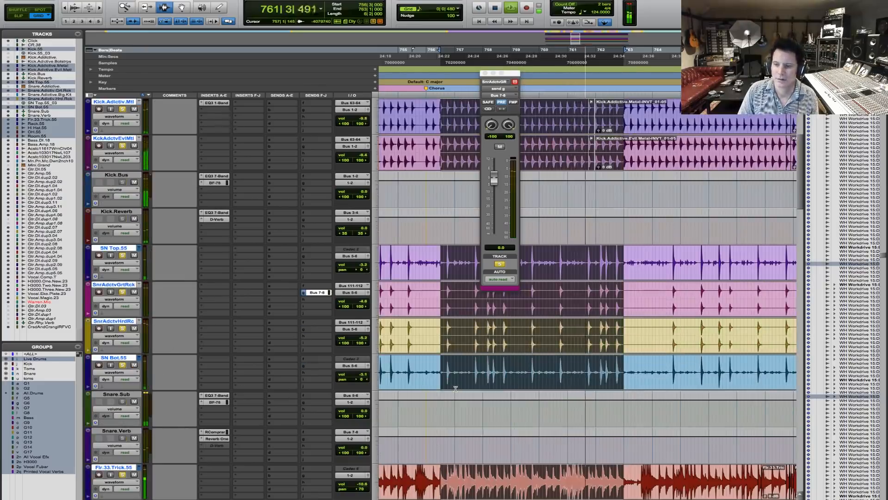
key("space")
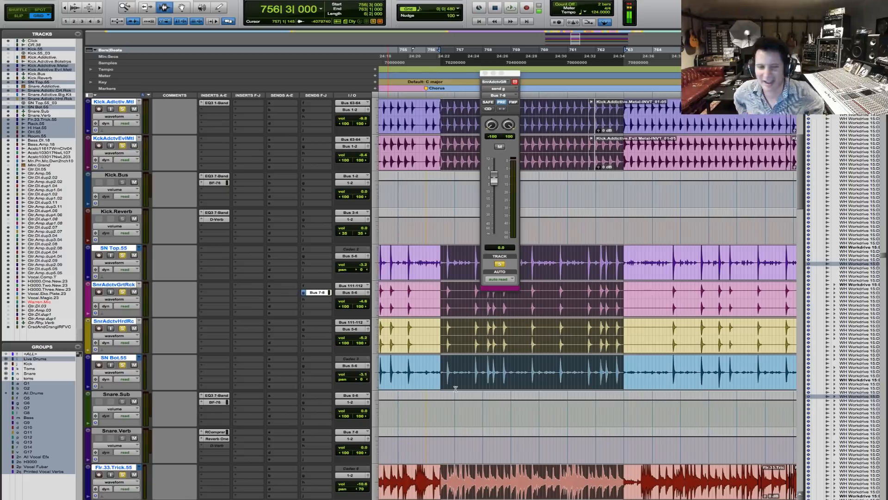
Audition the chorus drums with the snare reverb and check the EQ3 7-Band settings on Snare.Sub.
key("space")
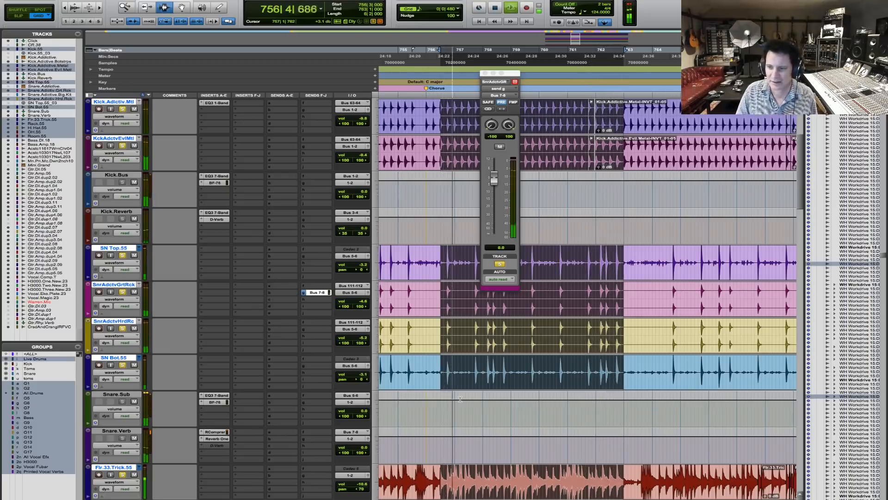
left_click(217, 395)
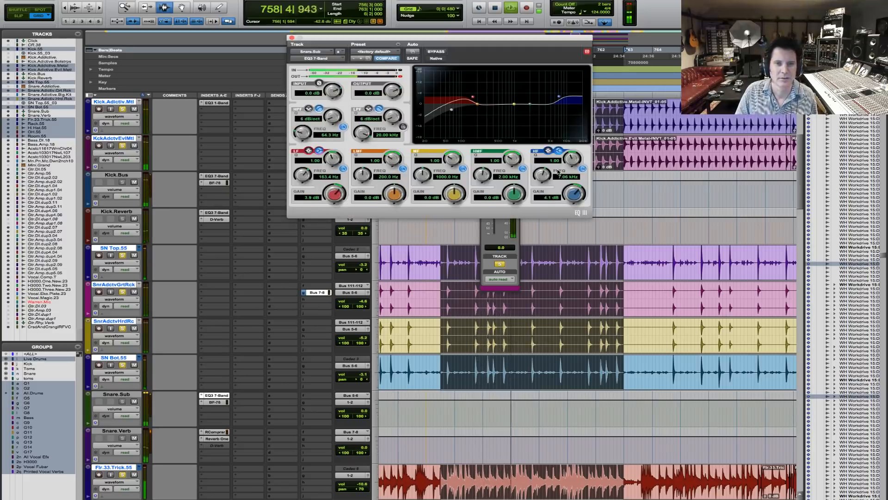
left_click(292, 38)
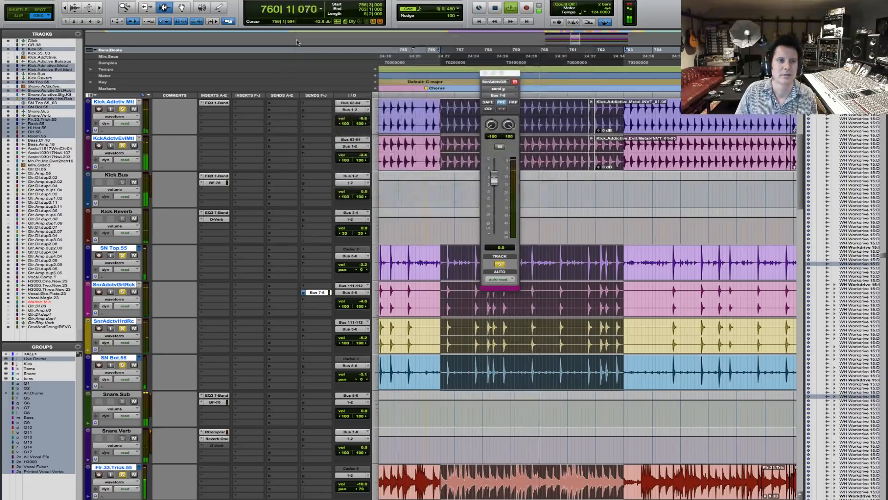
key("space")
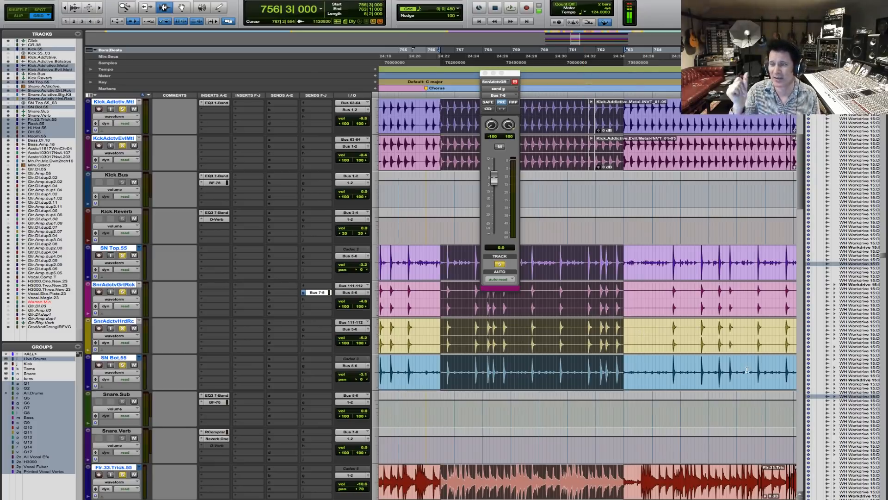
key("space")
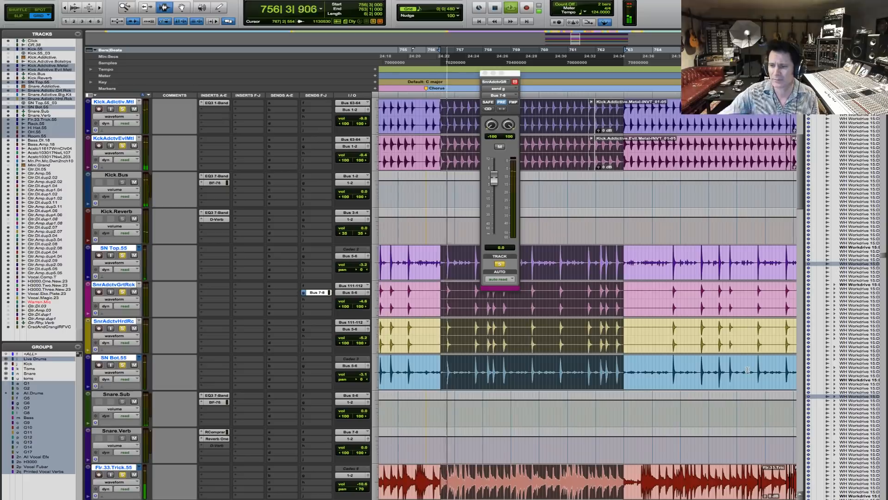
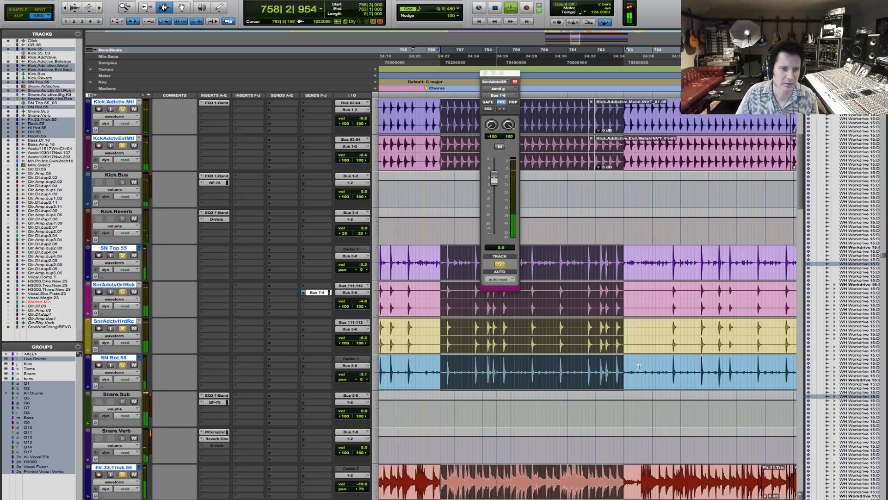
scroll(638, 366, "down", 5)
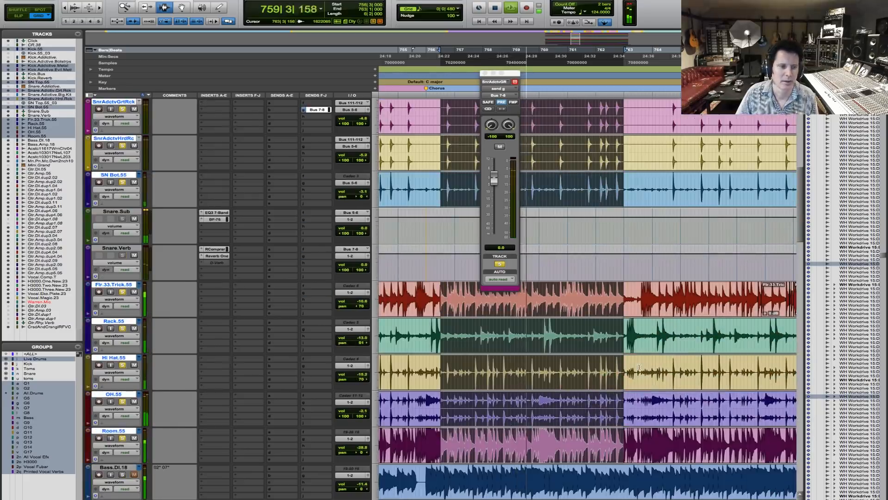
key("space")
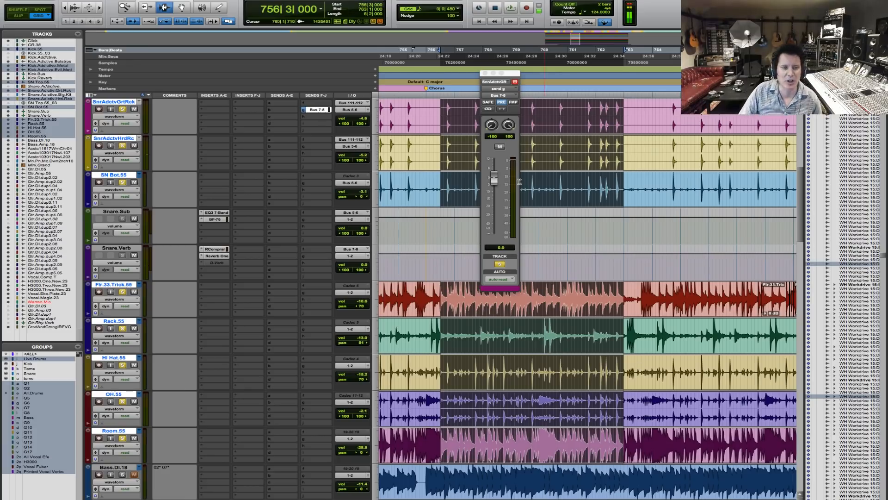
Inspect the Renaissance Compressor on Snare.Verb while auditioning the chorus drums repeatedly.
left_click(214, 249)
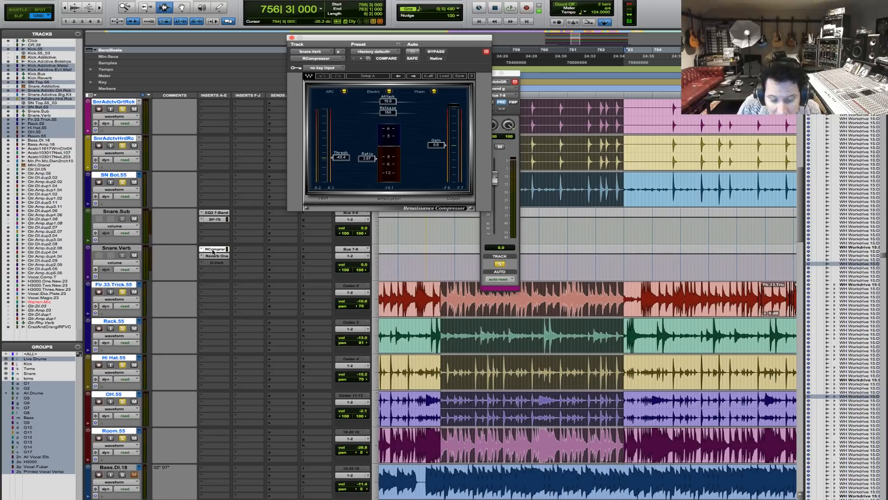
key("space")
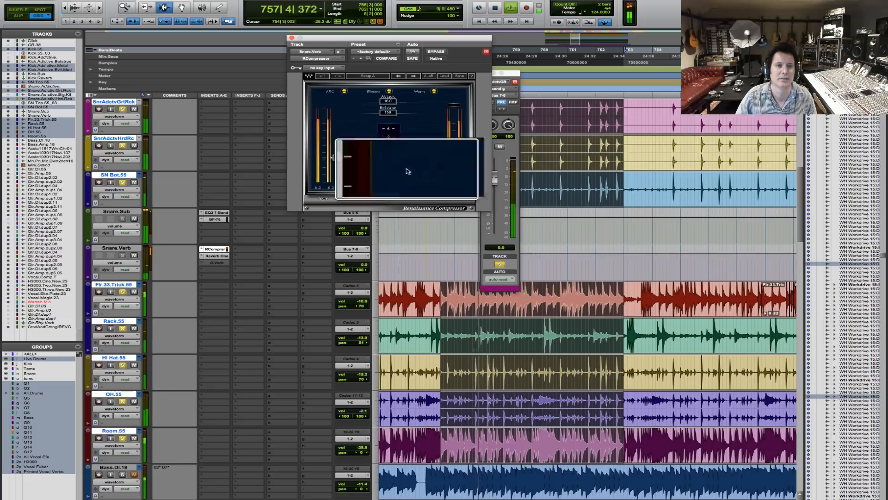
key("space")
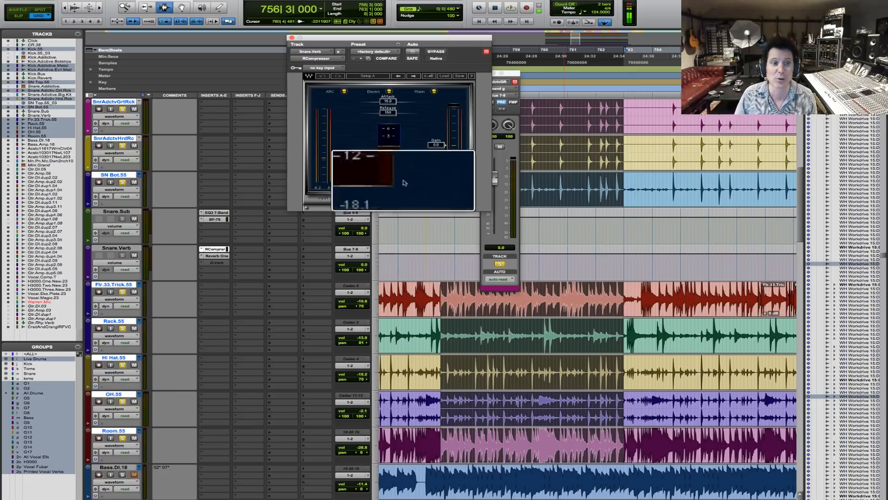
key("space")
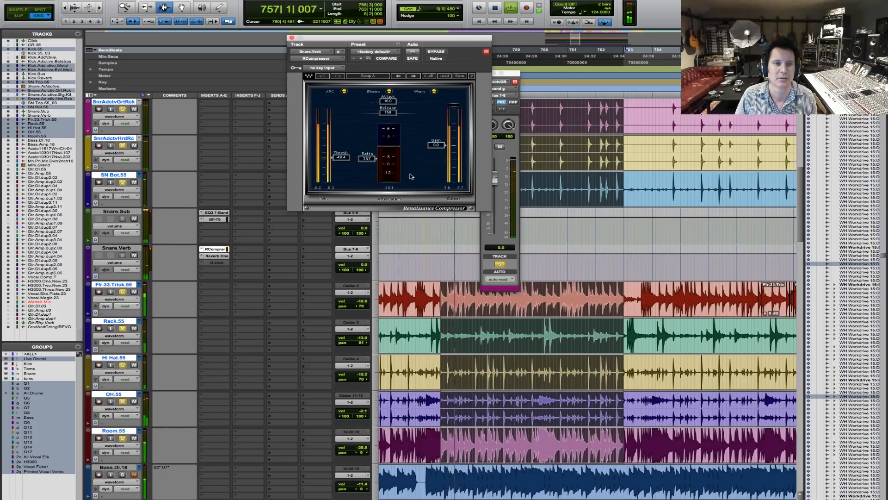
key("space")
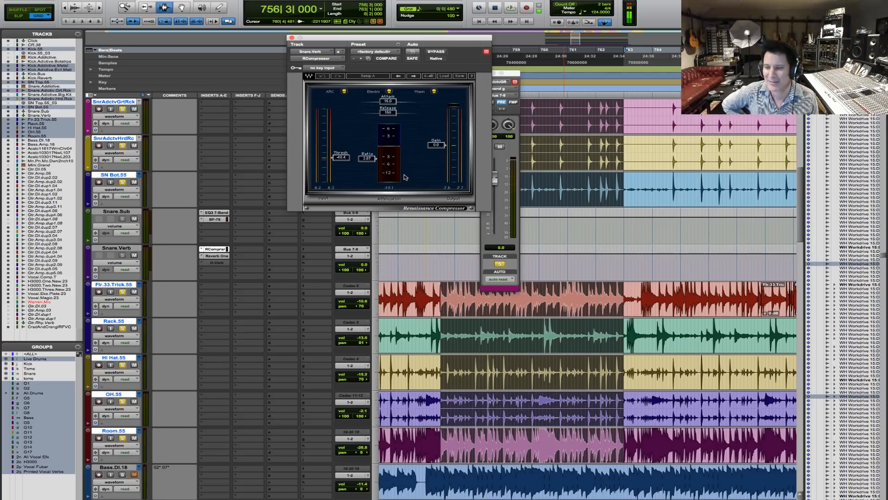
key("space")
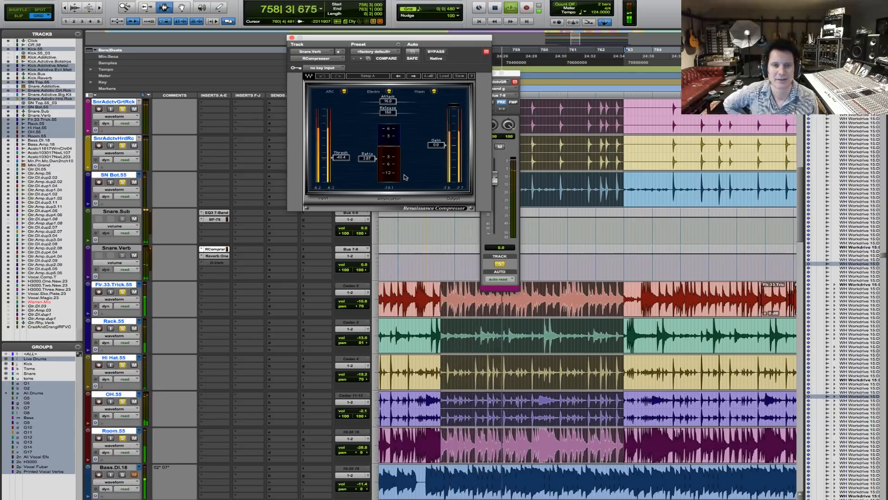
key("space")
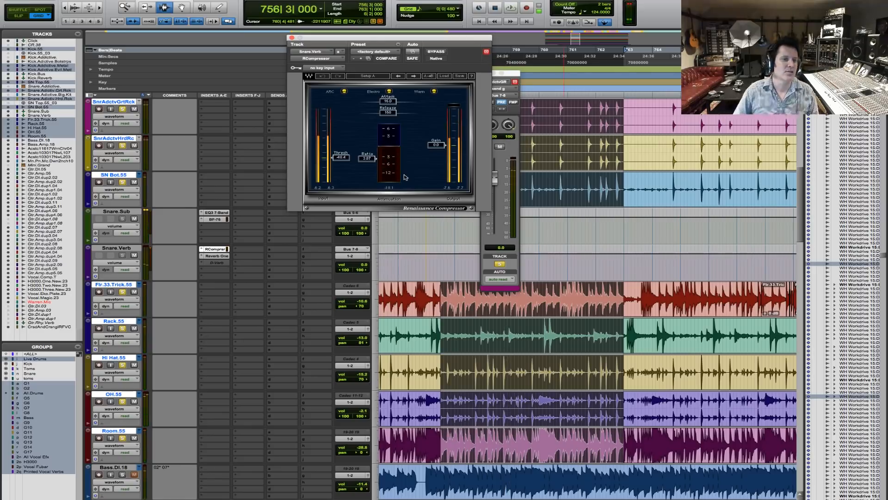
Close the compressor and send windows and duplicate the Snare.Sub track once with its playlists, automation, inserts, sends and group assignments.
left_click(129, 213)
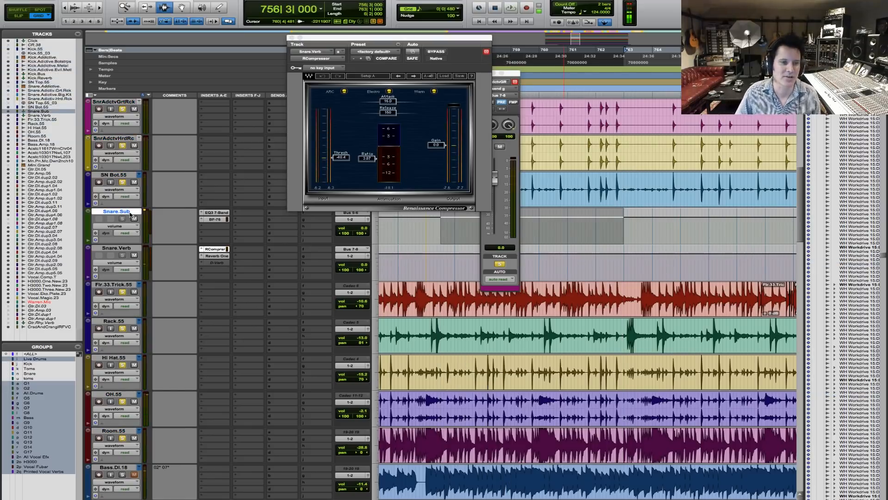
left_click(290, 38)
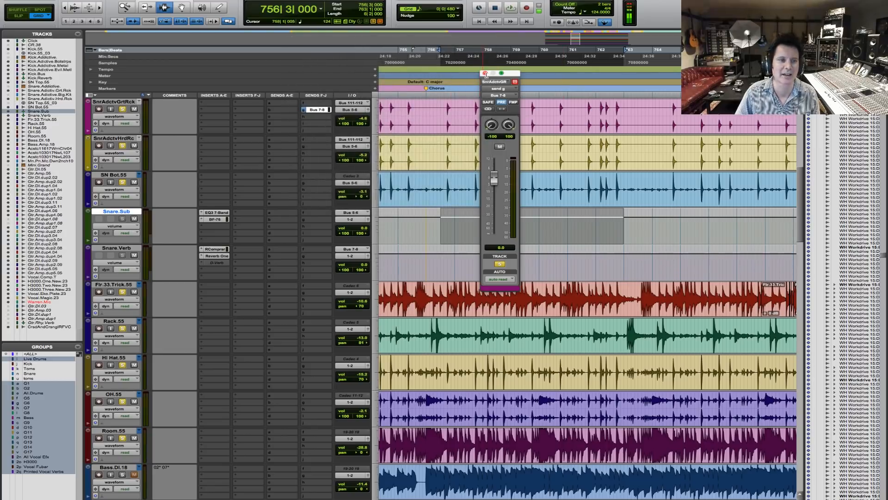
left_click(484, 74)
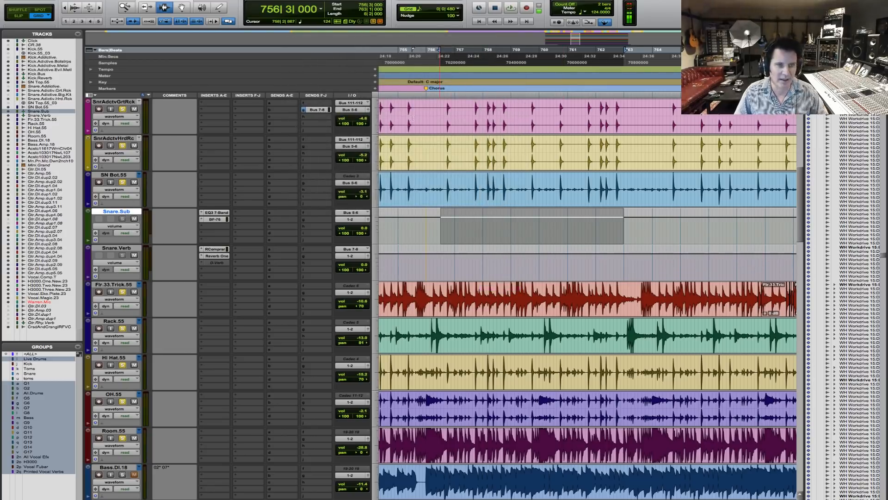
key("alt+shift+d")
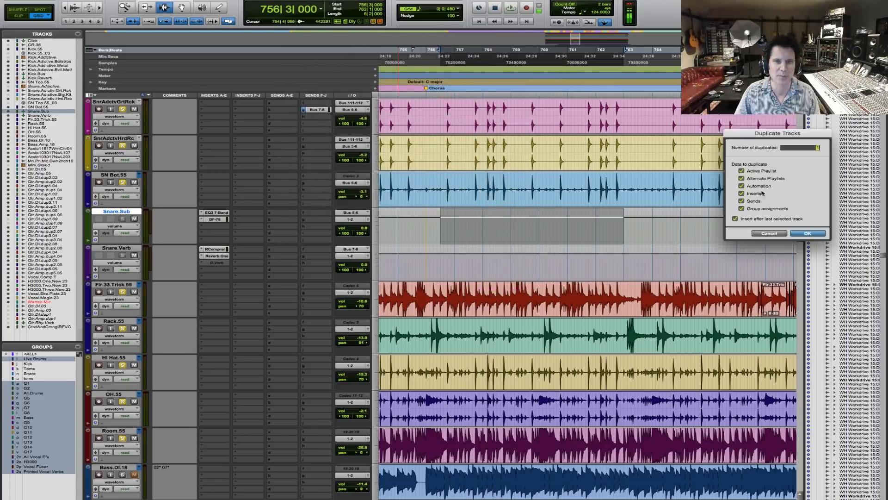
left_click(808, 234)
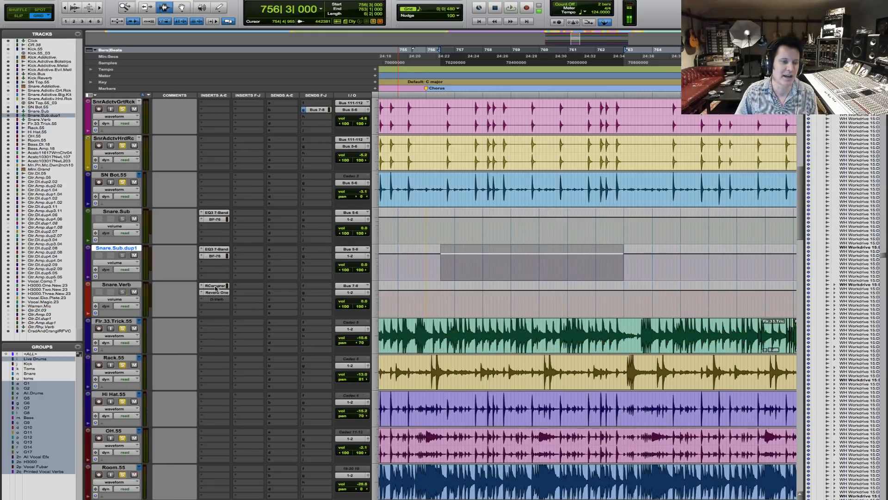
Replace the BF-76 on Snare.Sub.dup1 with a copy of the Snare.Verb compressor and audition the chorus drums.
left_click_drag(215, 288, 223, 260)
key("space")
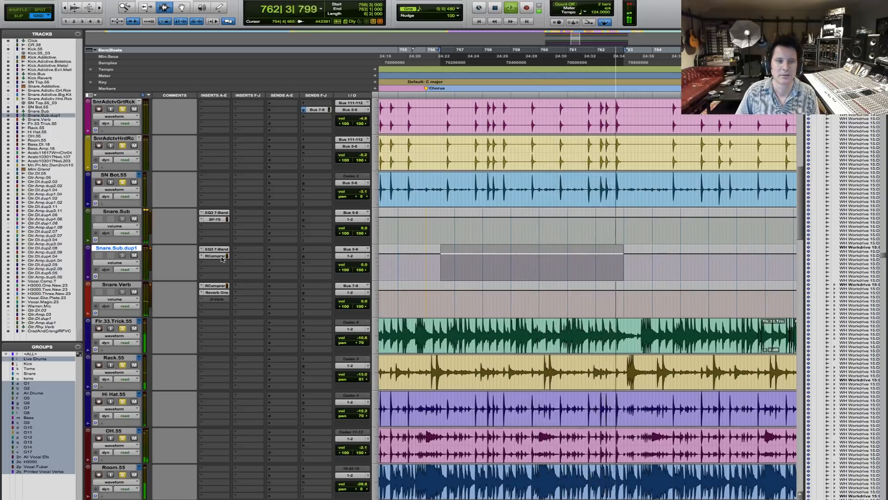
key("space")
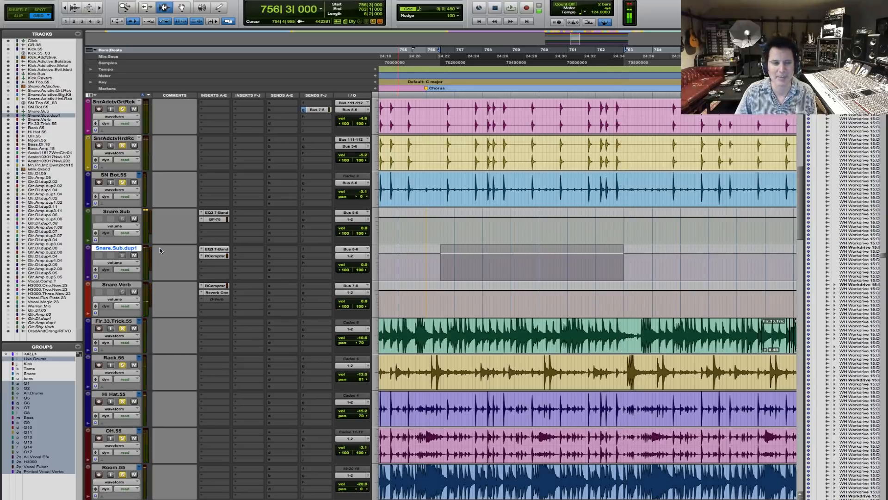
Compare the chorus drums with Snare.Sub.dup1 muted and unmuted, and hide that track.
key("space")
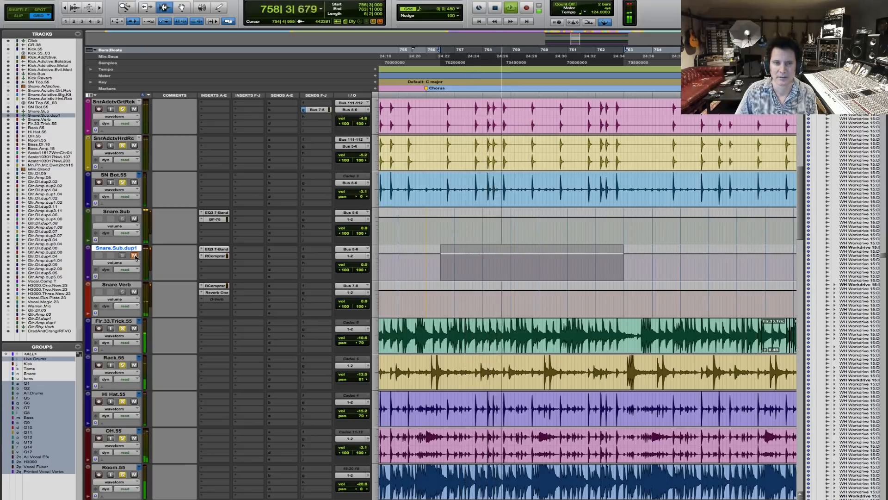
key("space")
key("space")
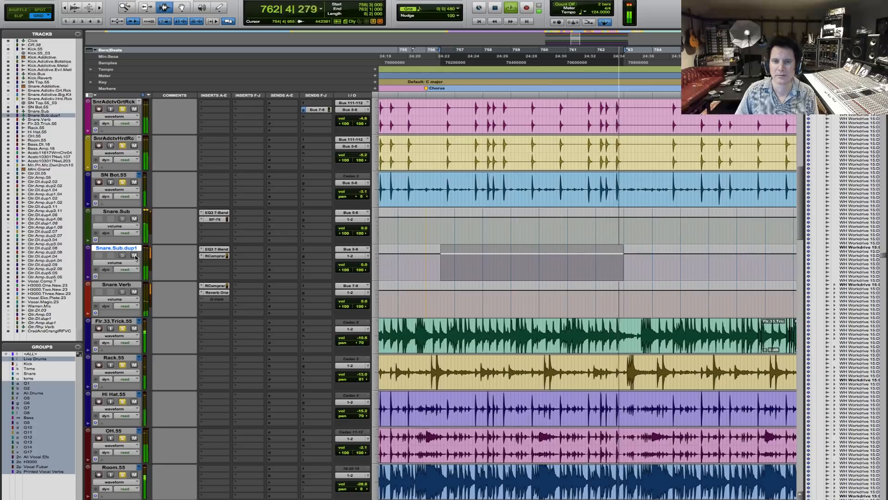
key("space")
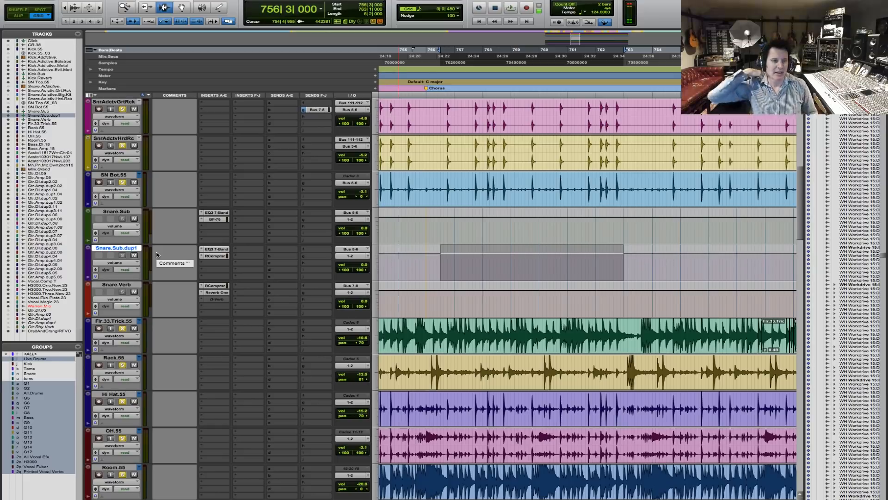
right_click(132, 248)
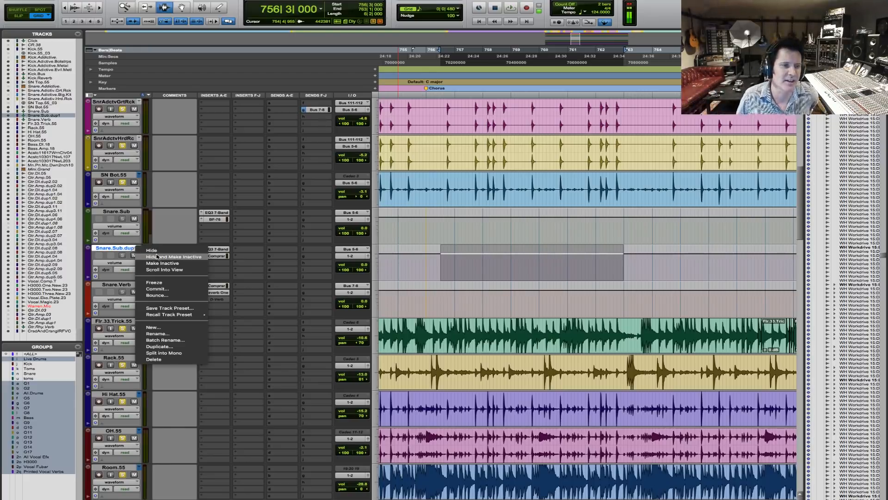
left_click(151, 250)
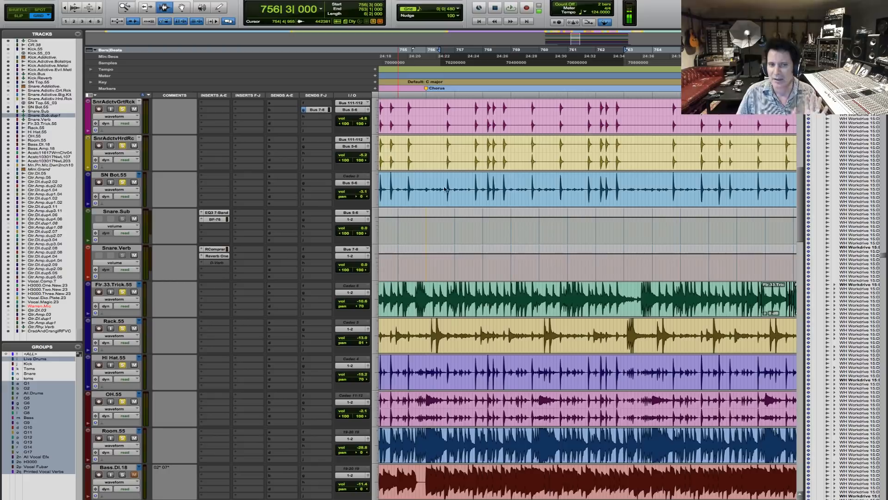
Place the edit cursor at the chorus start, bar 756, and review the Renaissance Compressor settings on Snare.Verb.
left_click(426, 193)
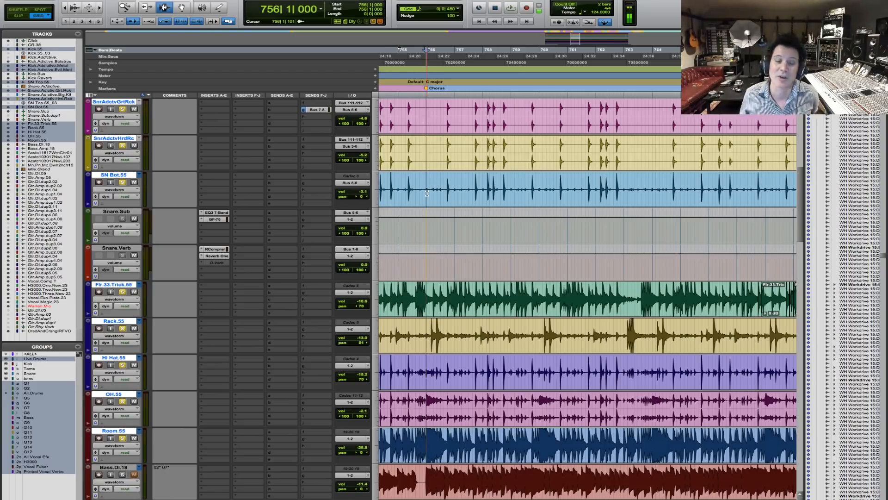
left_click(214, 249)
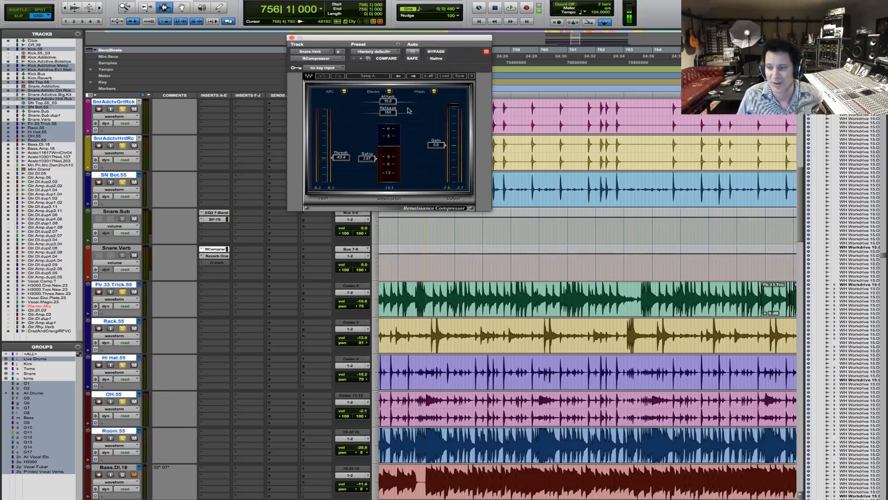
left_click(291, 37)
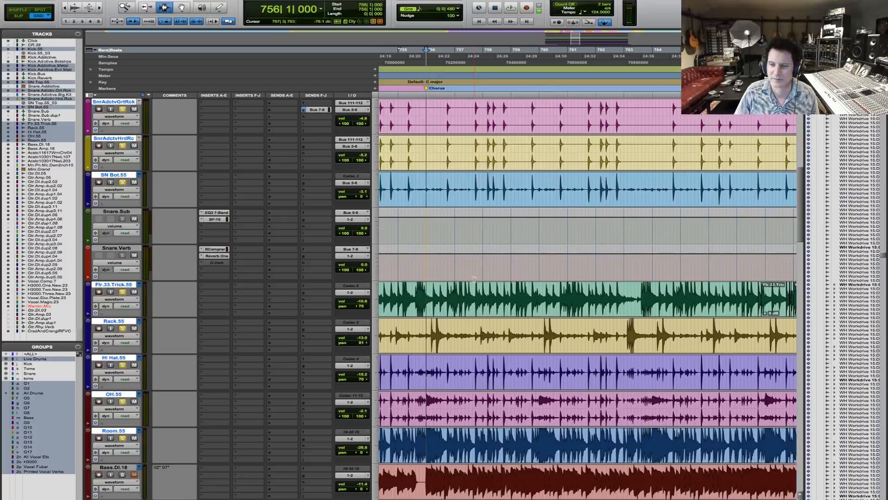
Select the verse tom passage from 743|1|000 for a length of 7|2|000 across the grouped drum tracks.
key("r")
key("r")
key("r")
key("F5")
left_click_drag(473, 308, 640, 304)
key("F5")
left_click_drag(412, 299, 673, 305)
key("F5")
left_click_drag(491, 300, 725, 300)
left_click(430, 294)
left_click(641, 319, "shift")
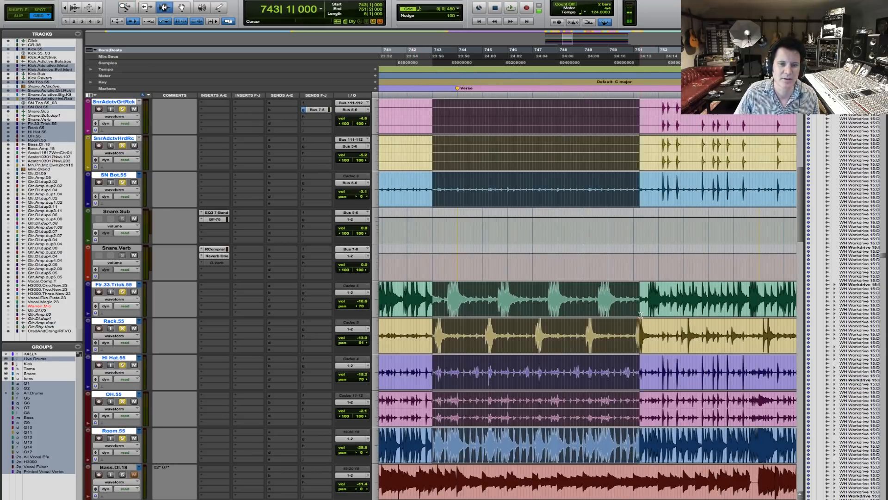
left_click_drag(629, 315, 620, 315)
Solo only the Flr.33.Trick.55 and Rack.55 tom tracks and audition the selected verse passage.
left_click(122, 292, "super")
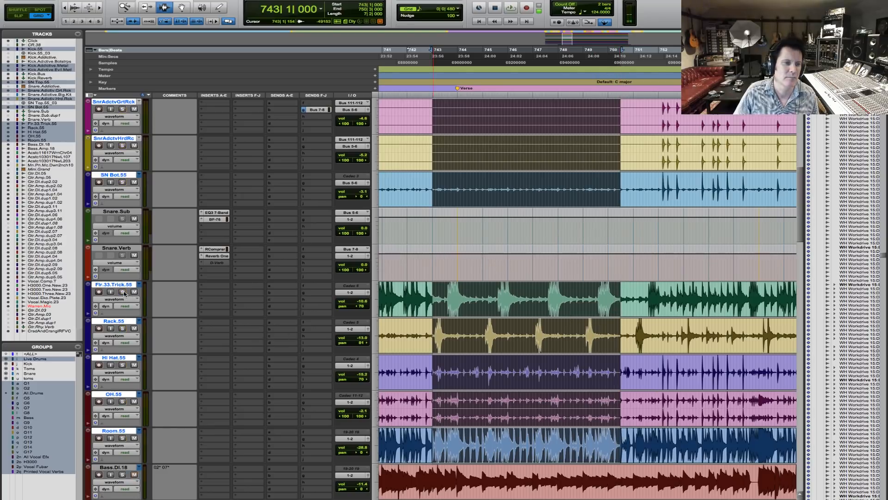
left_click(122, 328)
key("space")
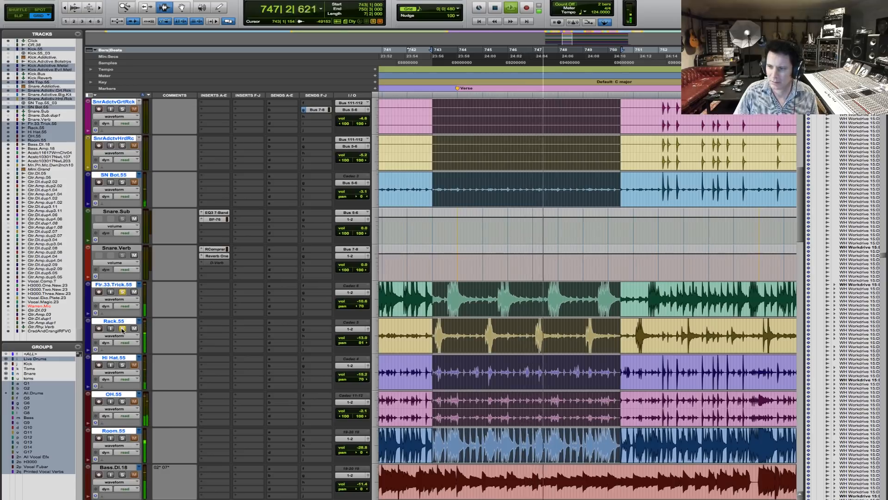
key("space")
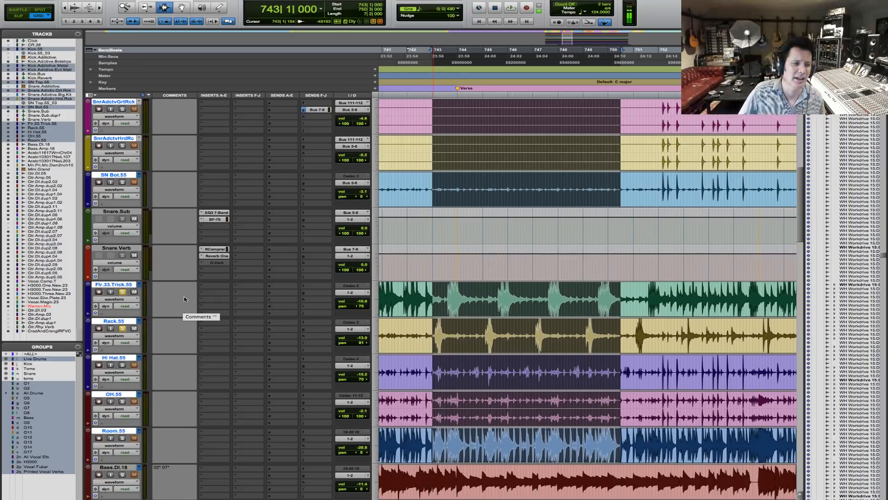
Select the verse passage from 743|1|000 for a length of 7|3|000 on only the Flr.33.Trick.55 and Rack.55 tracks, with groups suspended.
left_click(419, 306)
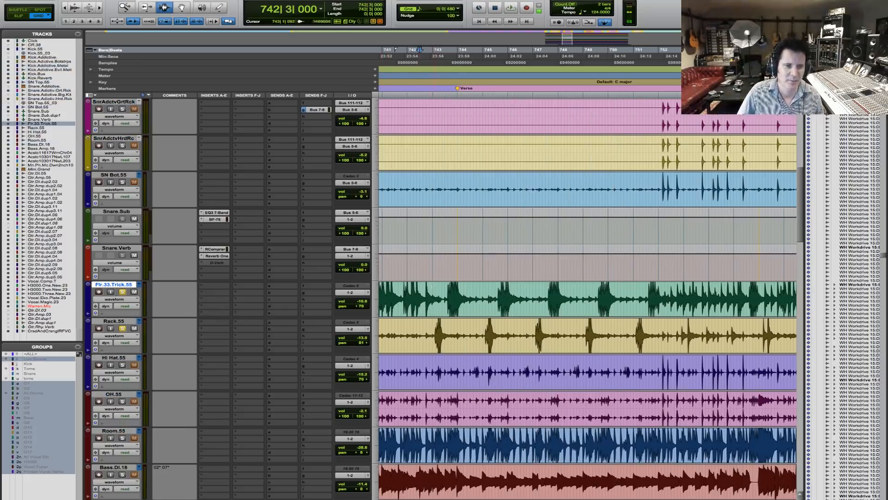
left_click(434, 295)
left_click(435, 294)
left_click_drag(645, 300, 627, 333)
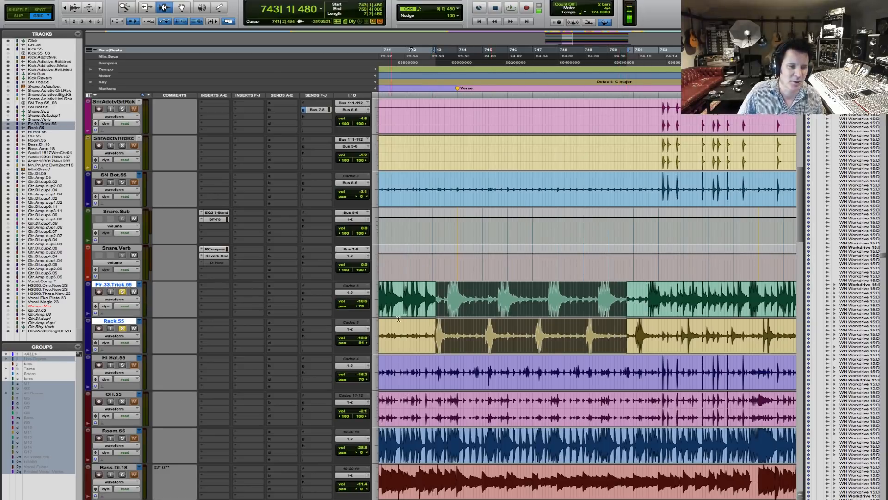
left_click(432, 309, "shift")
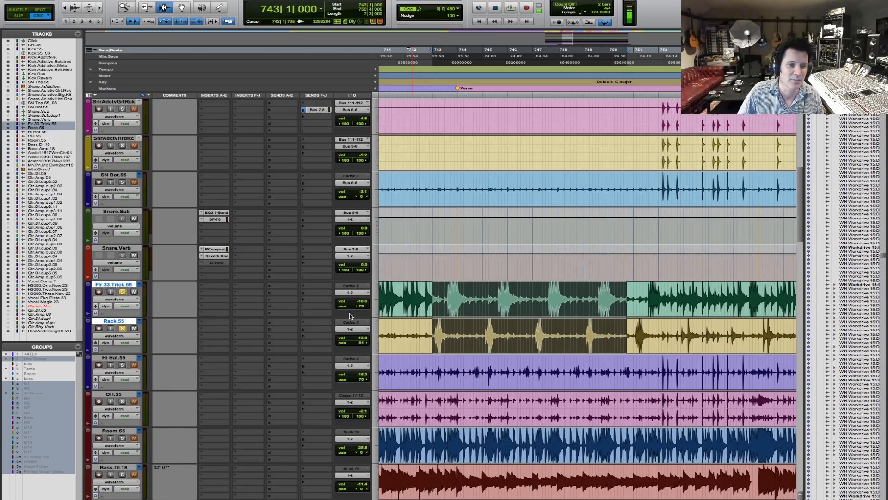
Route the outputs of both selected tom tracks to stereo Bus 9-10.
left_click(351, 294)
mouse_move(357, 299)
mouse_move(416, 301)
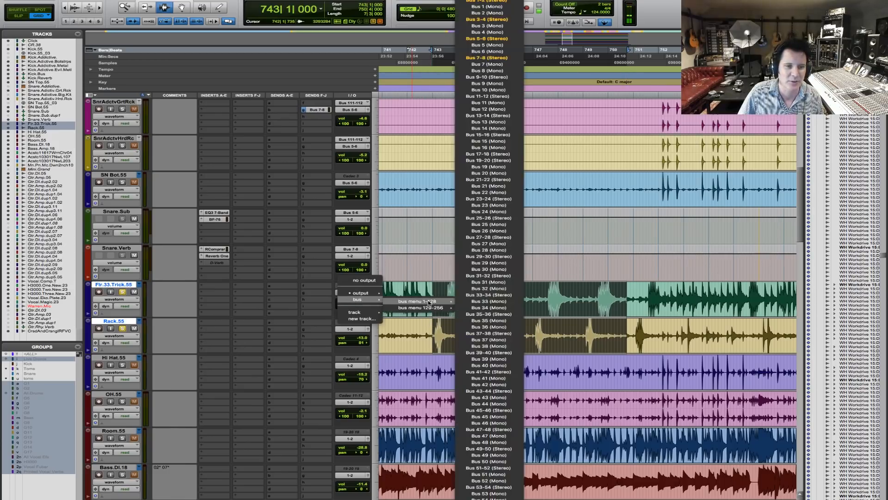
left_click(480, 77)
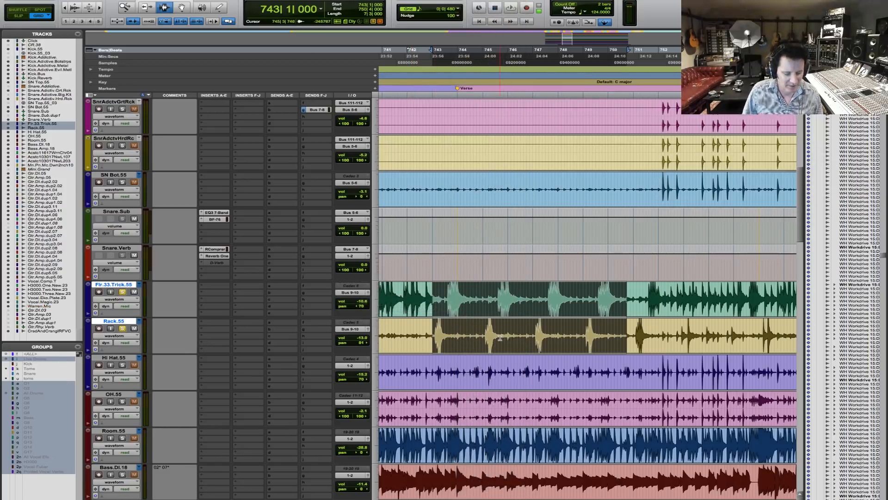
Create a stereo aux track below Rack.55 and set its input to Bus 9-10.
key("super+shift+n")
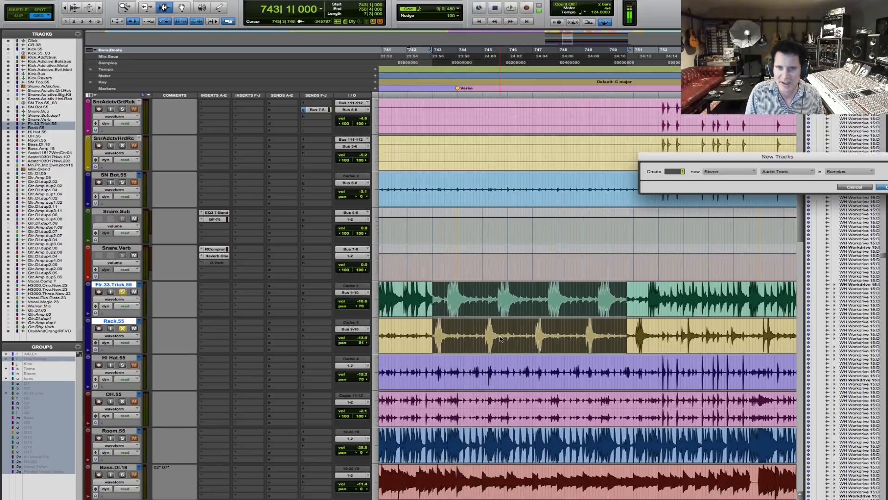
key("Return")
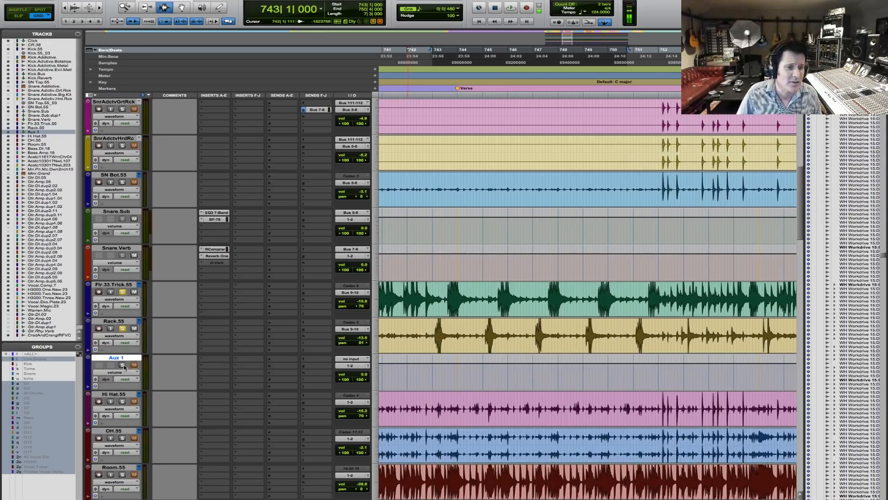
left_click(356, 360)
mouse_move(357, 380)
mouse_move(416, 382)
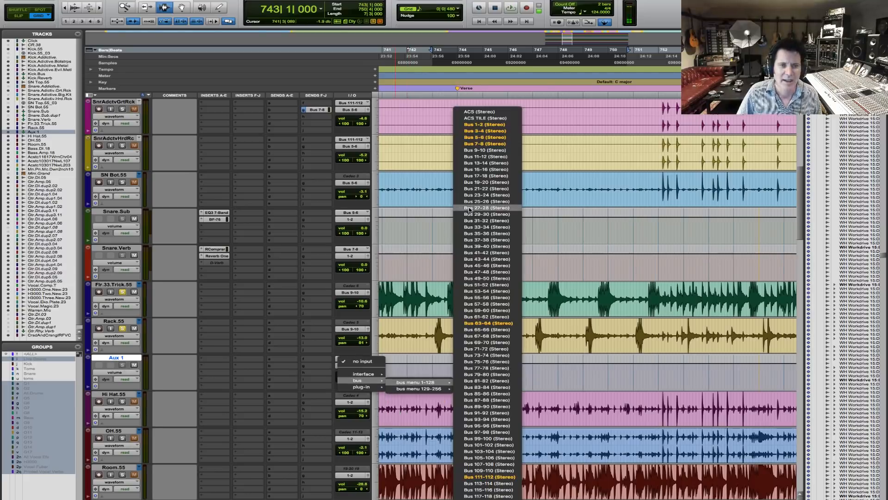
left_click(485, 150)
Rename the new aux track Tom.Aux.
double_click(118, 359)
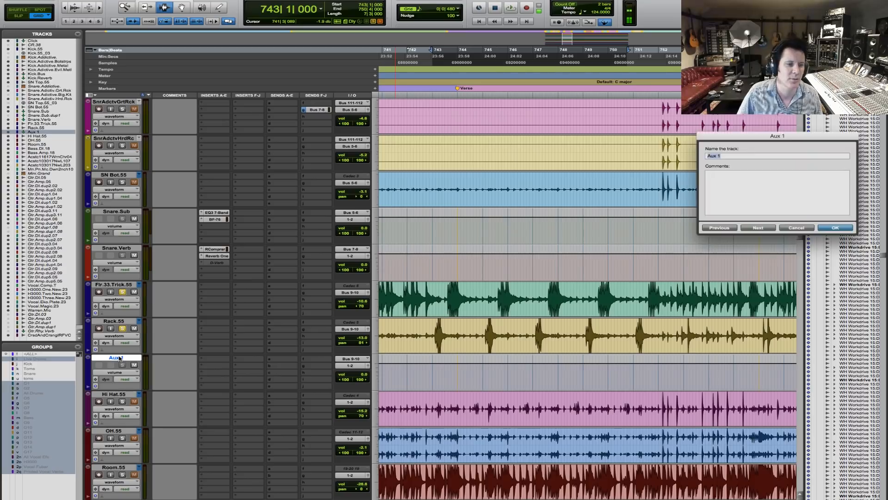
type("Tom")
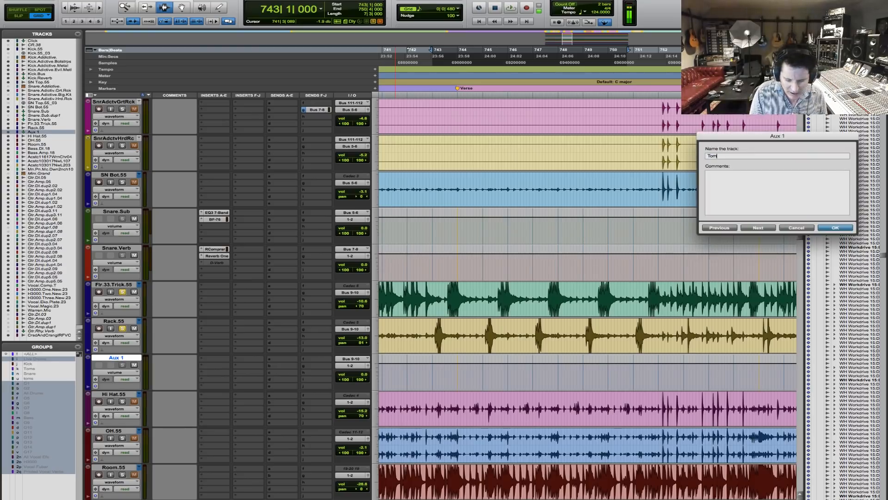
type(".Au")
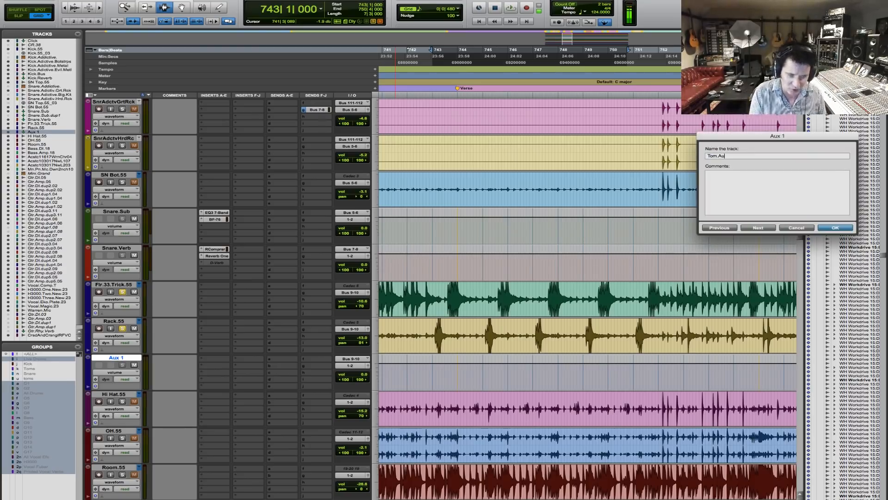
type("x")
key("Return")
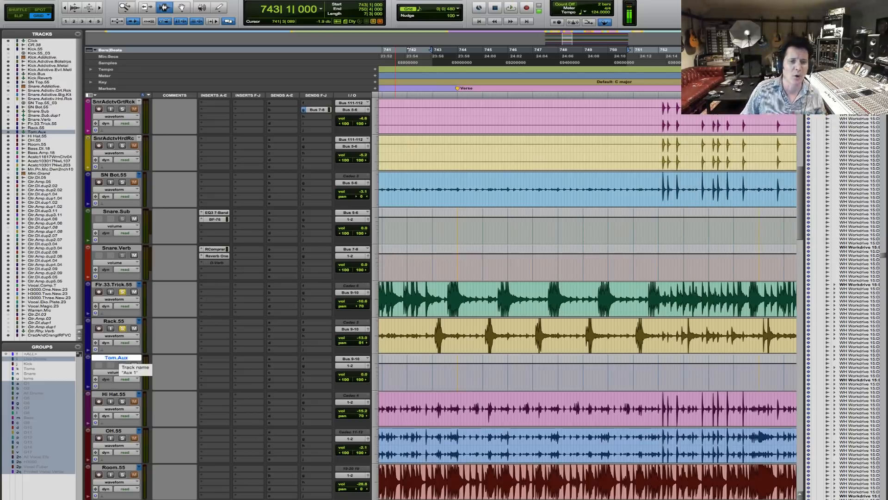
Select the floor tom from 743|1|000 for a length of 5|2|000 and audition it through the aux.
left_click_drag(434, 299, 571, 290)
key("space")
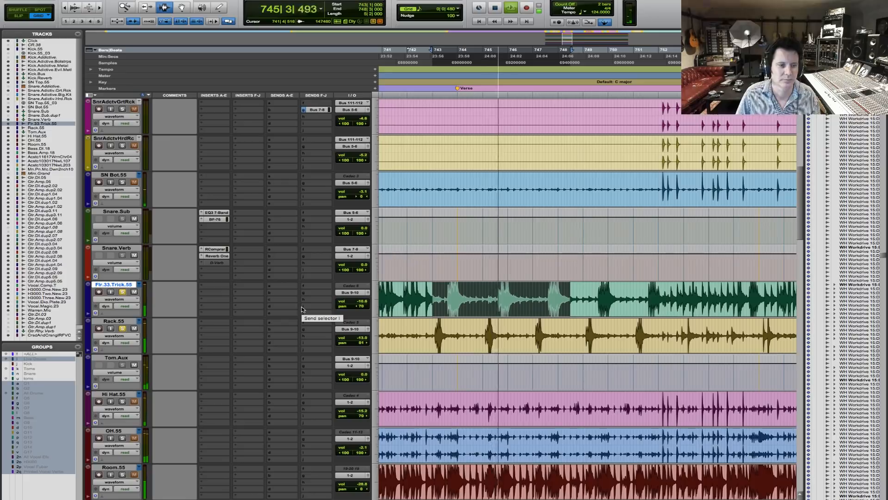
key("space")
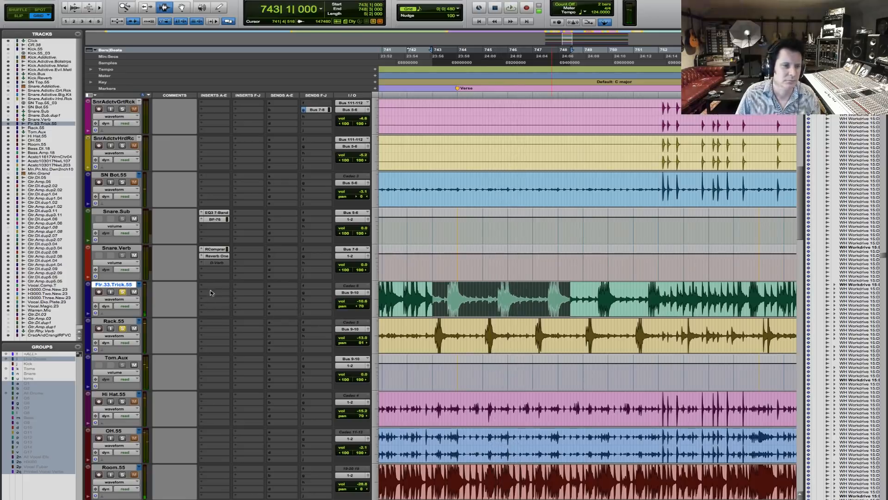
Insert the Avid EQ3 7-Band equalizer on the Flr.33.Trick.55 track.
left_click(210, 290)
mouse_move(241, 301)
mouse_move(335, 266)
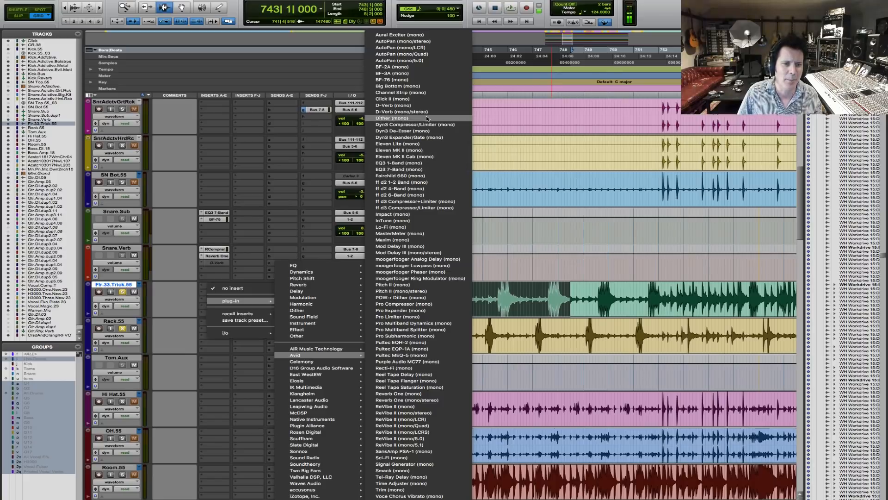
left_click(430, 170)
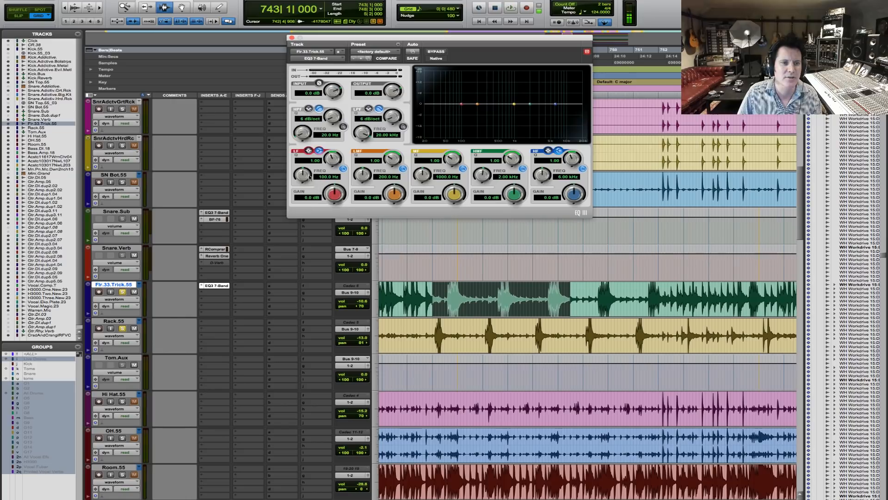
While auditioning the floor tom, set the EQ's low band to 79.2 Hz with 4.5 dB gain.
key("space")
left_click_drag(302, 175, 300, 181)
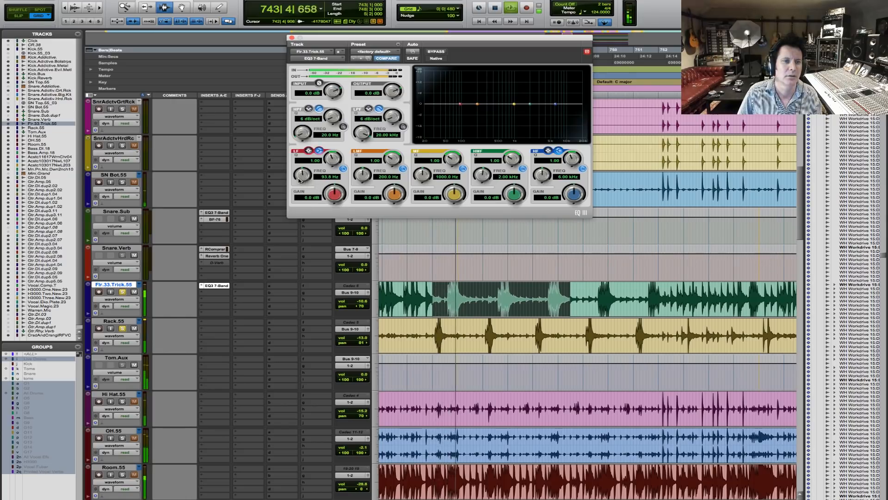
key("space")
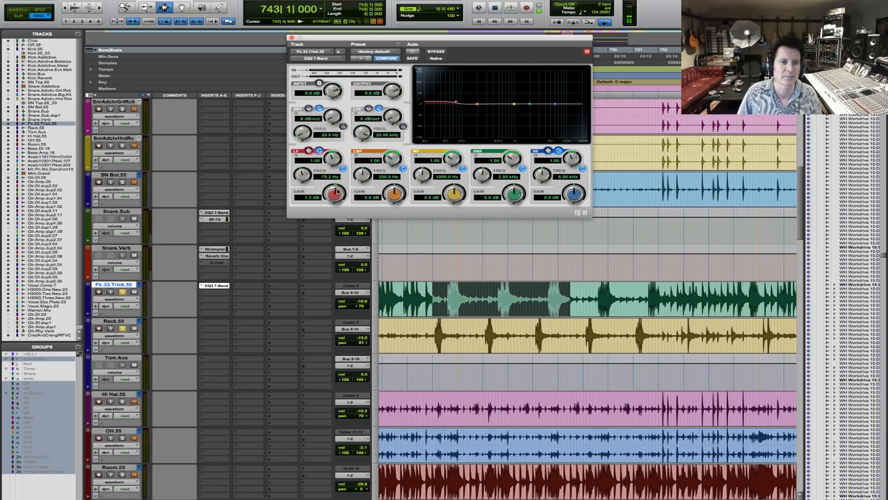
key("space")
left_click_drag(336, 196, 338, 190)
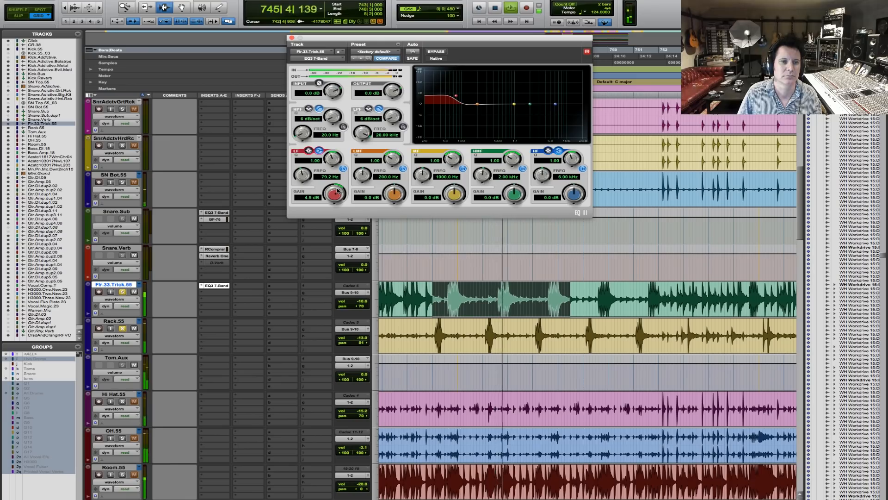
Cut the floor tom's low-mid band by 6.9 dB at 316.4 Hz and boost its 2 kHz high-mid band by 3.5 dB.
left_click_drag(365, 176, 393, 206)
left_click_drag(363, 178, 390, 199)
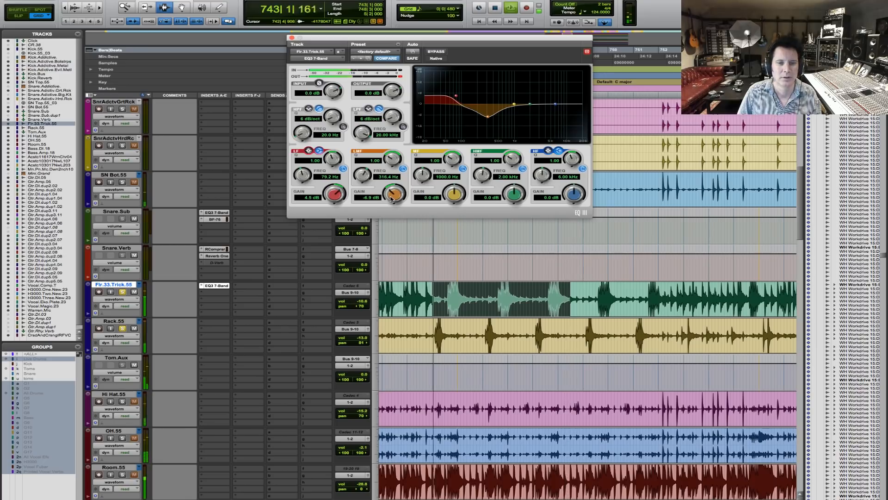
left_click_drag(514, 194, 517, 186)
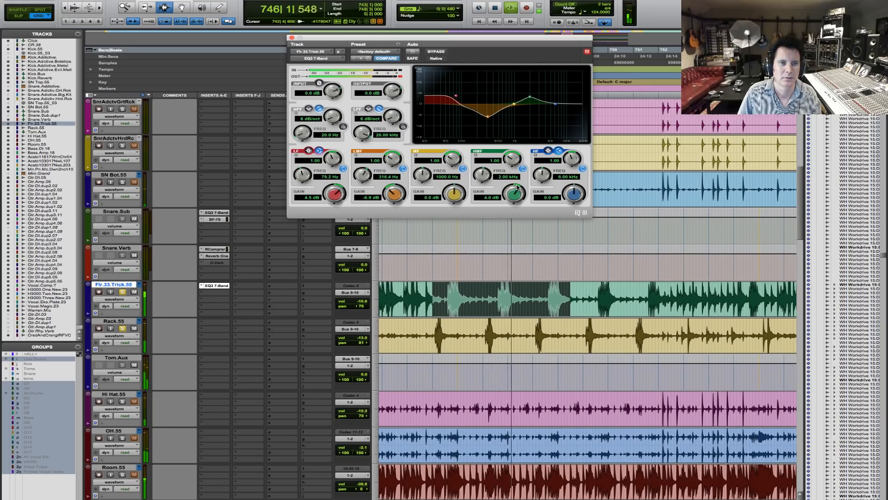
left_click_drag(517, 187, 515, 189)
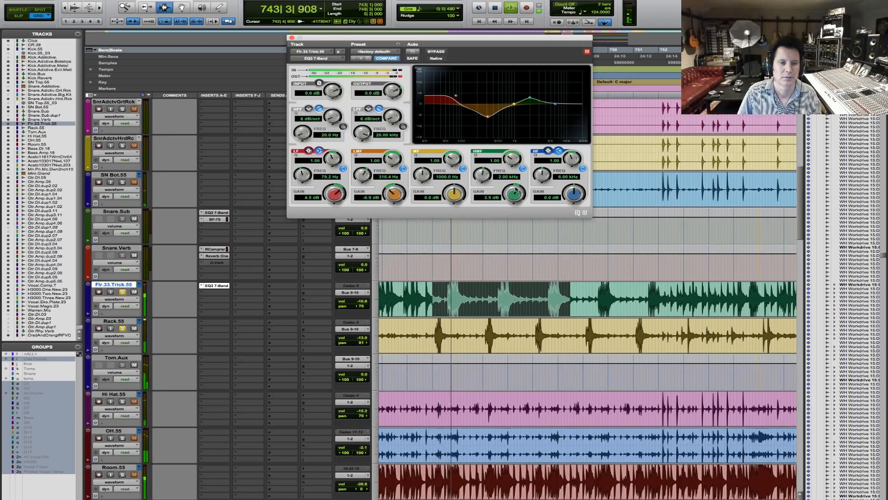
key("space")
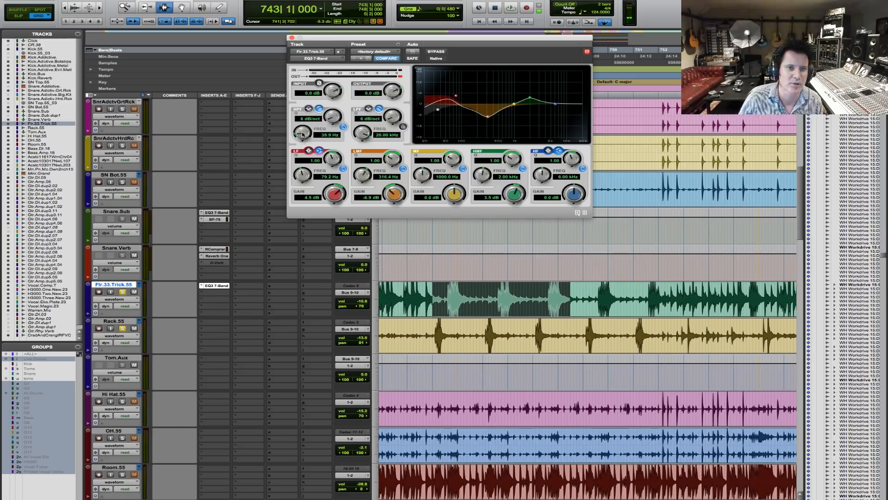
Set the floor tom's high-pass filter to 60.6 Hz and raise the low band gain to 8.3 dB during playback.
key("space")
left_click_drag(302, 134, 299, 134)
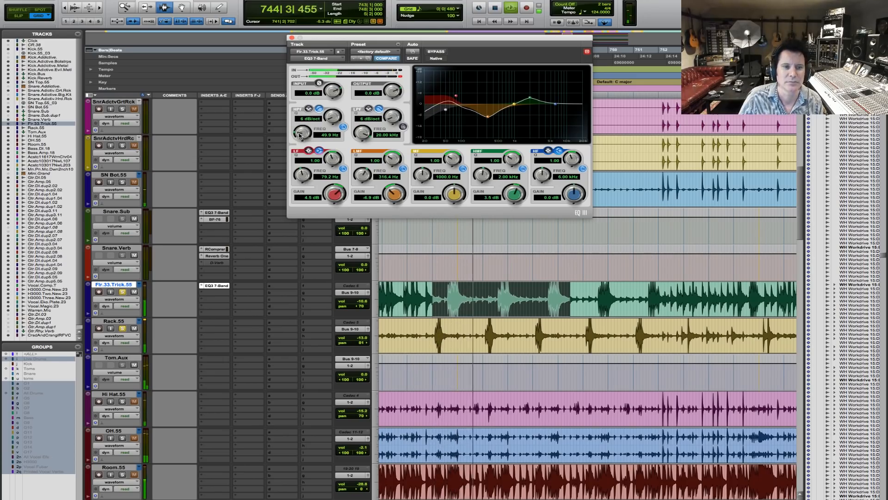
key("space")
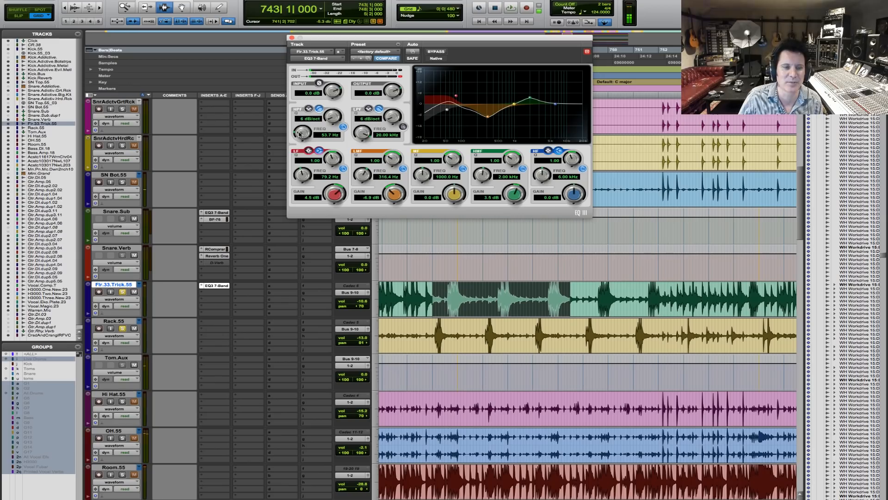
key("space")
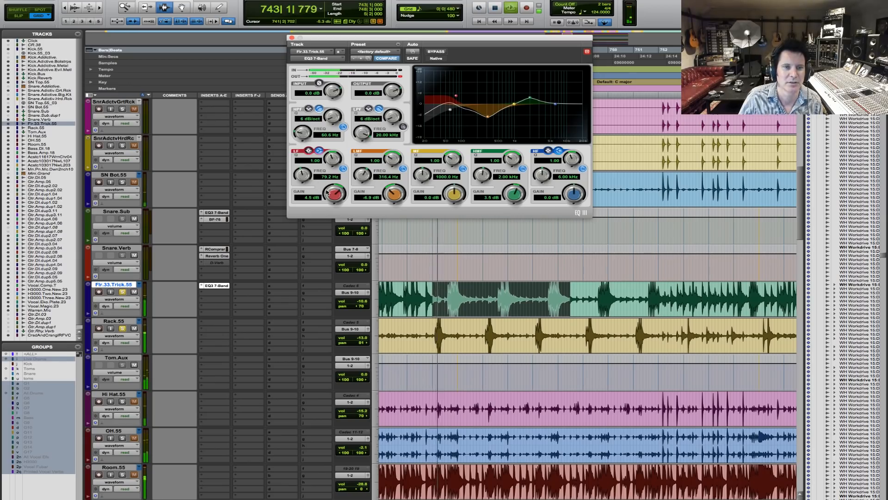
left_click_drag(320, 194, 332, 187)
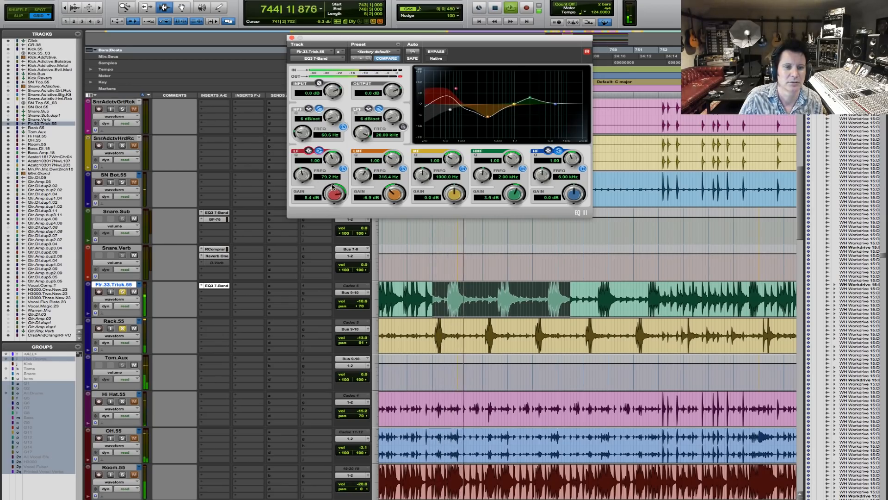
key("space")
Copy the floor tom's EQ to Rack.55, set its low band frequency to 98.4 Hz, and audition the toms.
left_click(216, 295)
left_click(221, 322)
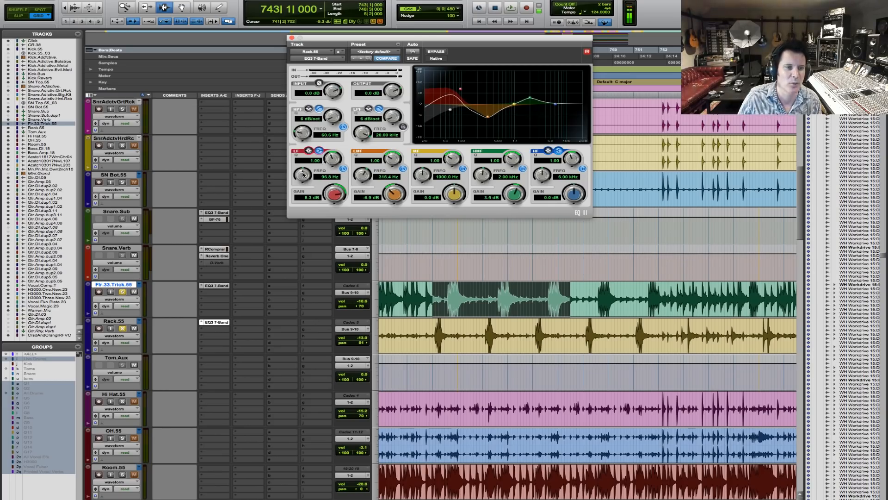
key("space")
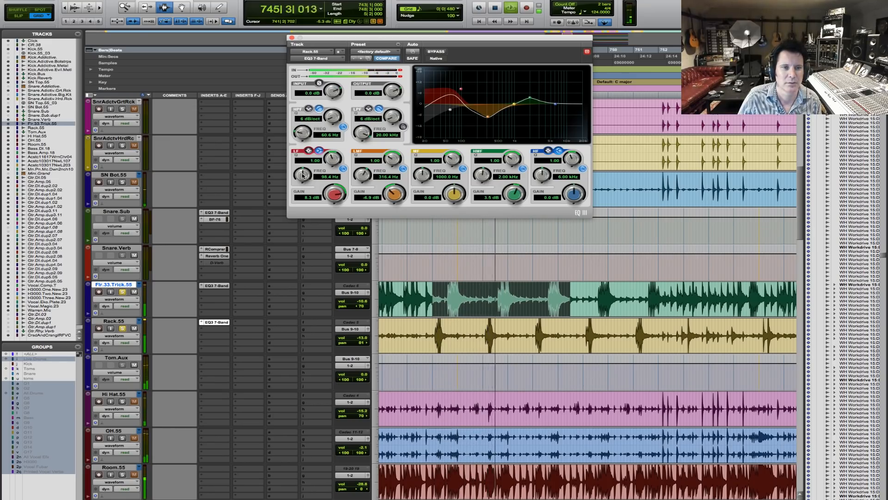
key("space")
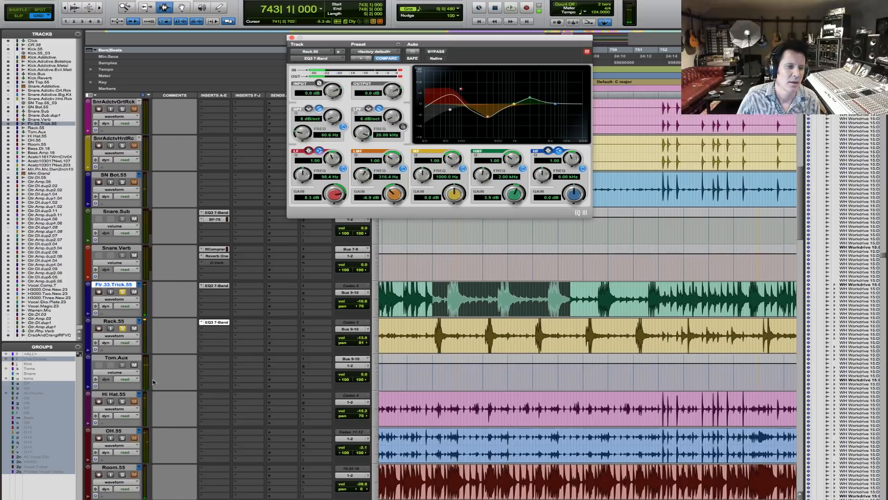
left_click(212, 359)
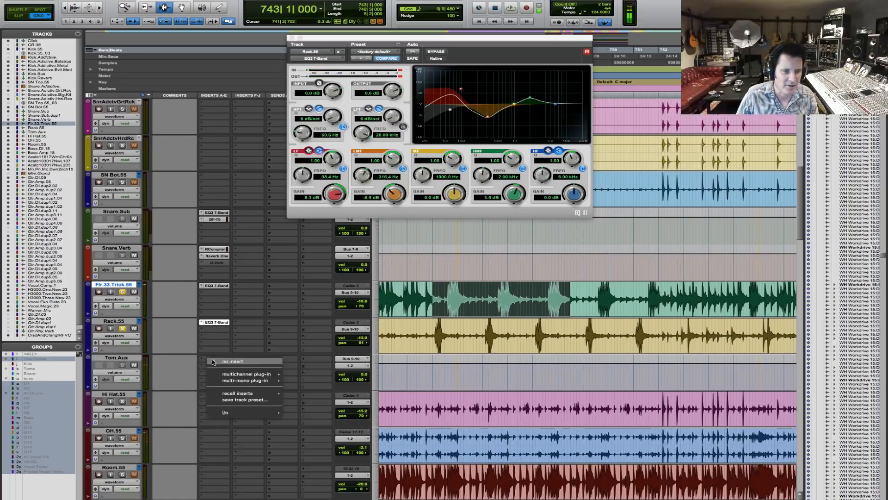
mouse_move(249, 374)
mouse_move(342, 248)
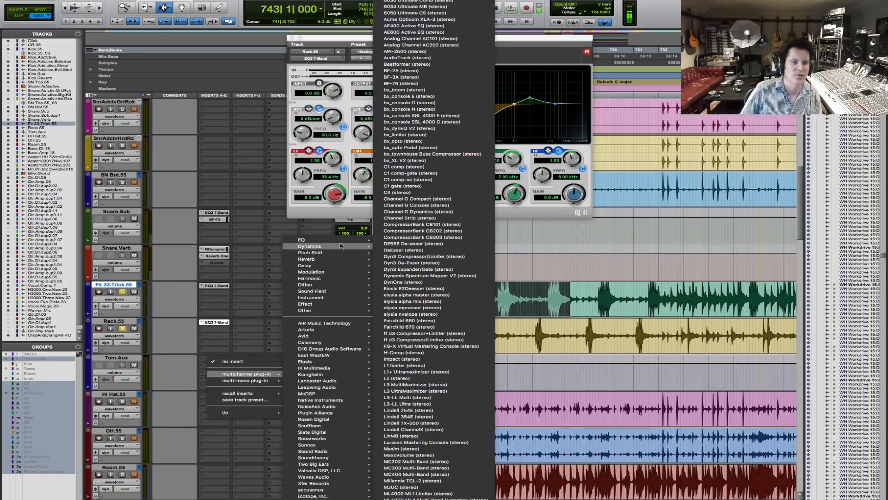
mouse_move(329, 336)
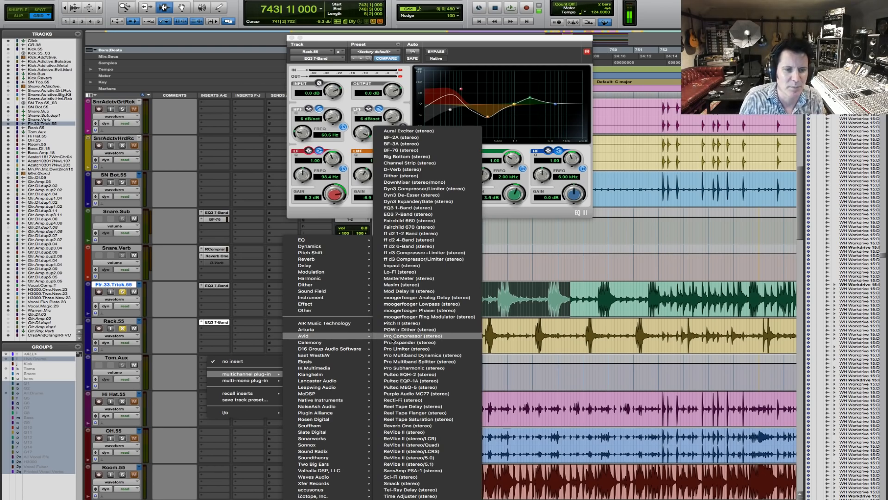
left_click(583, 270)
Select the floor tom passage from 752|1|480 for a length of 3|3|480 on Flr.33.Trick.55.
left_click_drag(663, 299, 611, 313)
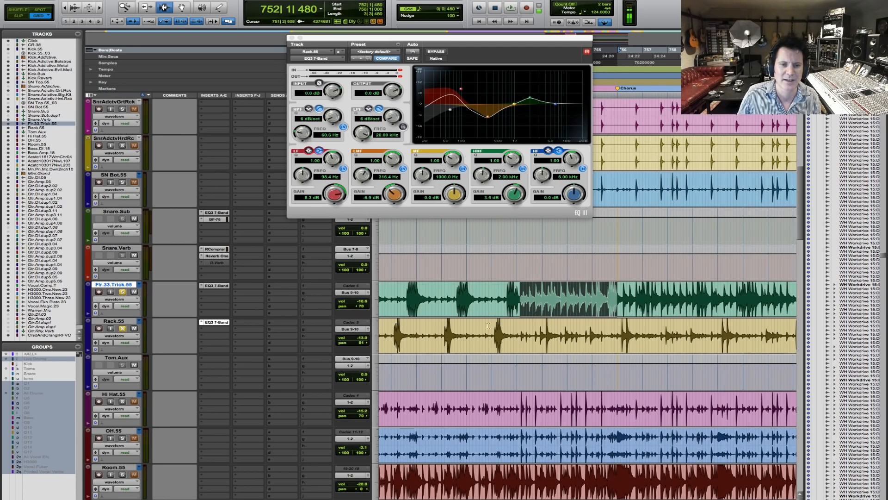
key("r")
key("r")
key("r")
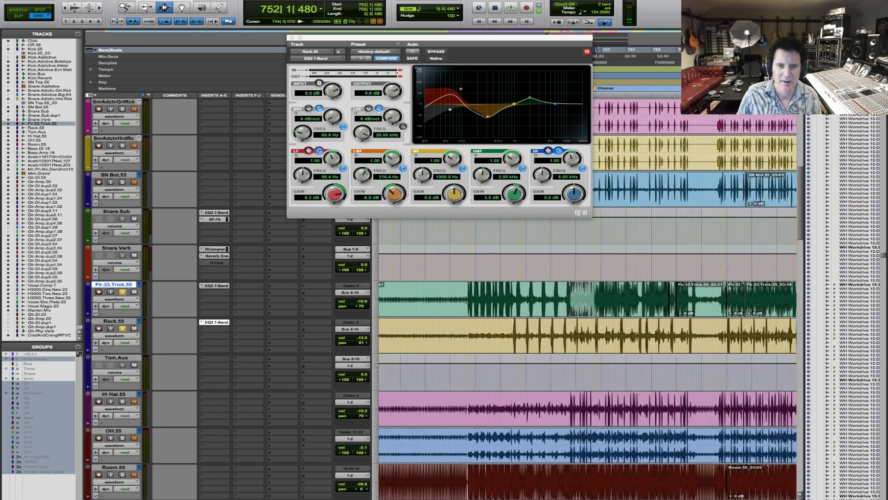
Select the Flr.33.Trick.55 passage starting at 776|1|000 and play it back with the soloed drums.
left_click(628, 305)
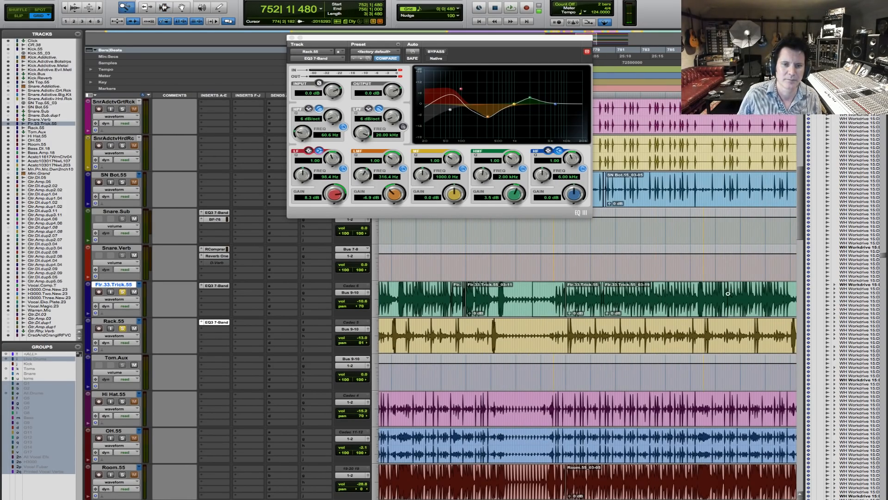
left_click_drag(424, 302, 510, 307)
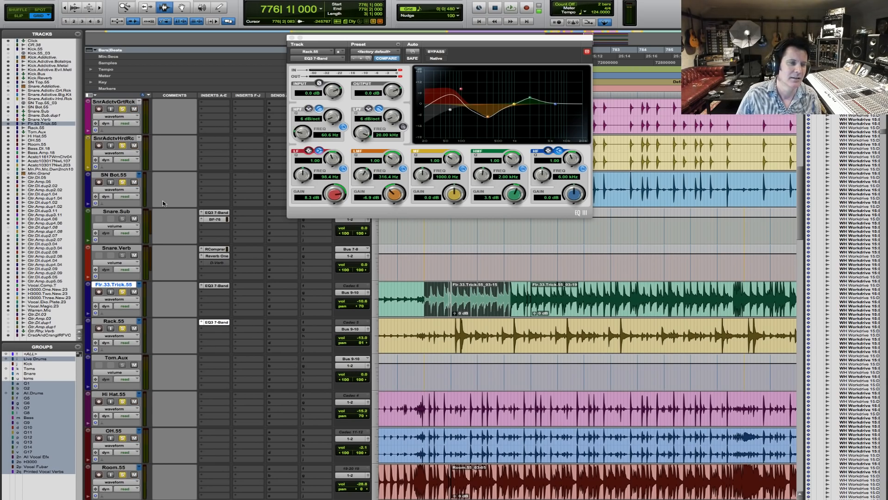
scroll(162, 204, "up", 5)
scroll(190, 211, "up", 3)
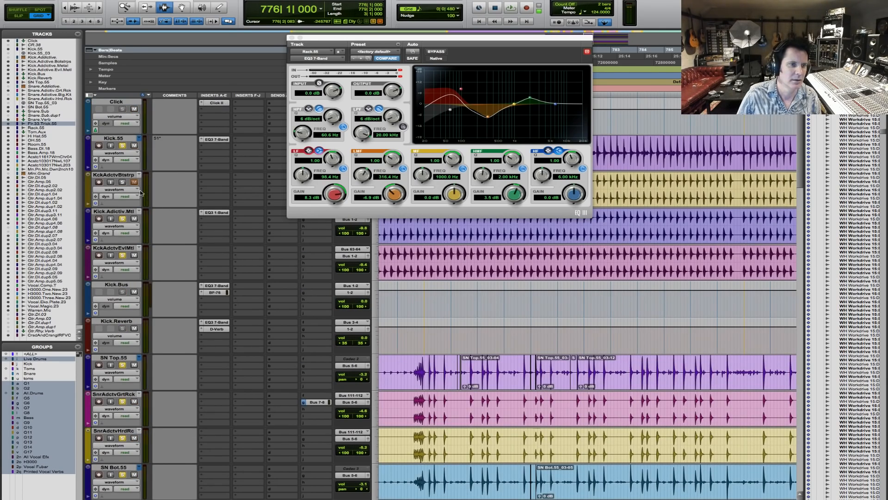
key("space")
scroll(241, 257, "down", 9)
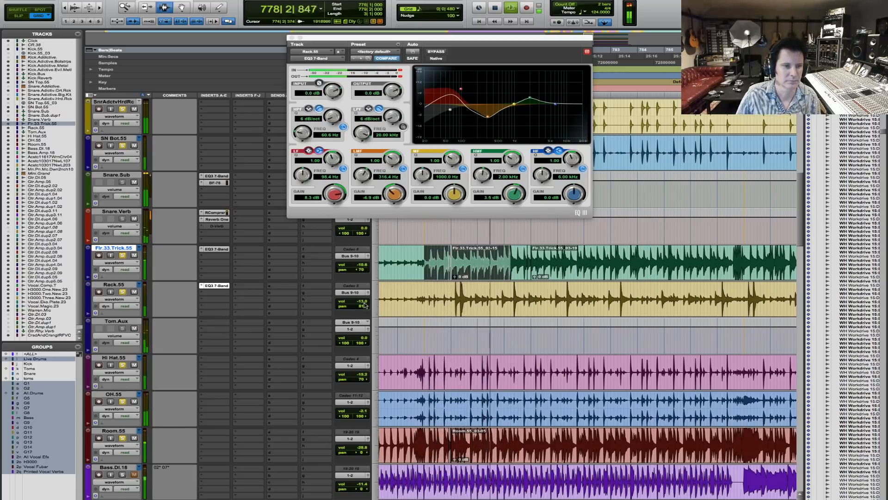
Raise Rack.55's volume to -2.0 dB and try to raise Flr.33.Trick.55's volume during playback.
left_click_drag(364, 303, 364, 296)
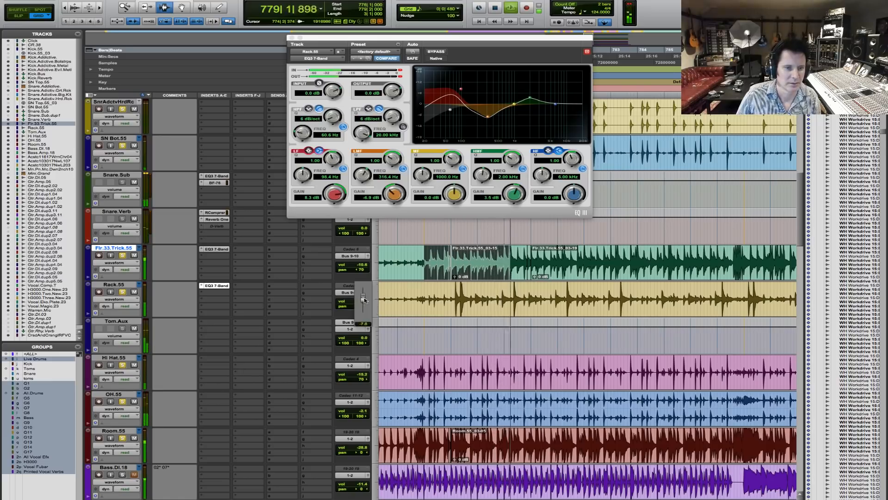
left_click(358, 265)
left_click_drag(358, 264, 358, 261)
left_click_drag(363, 301, 363, 299)
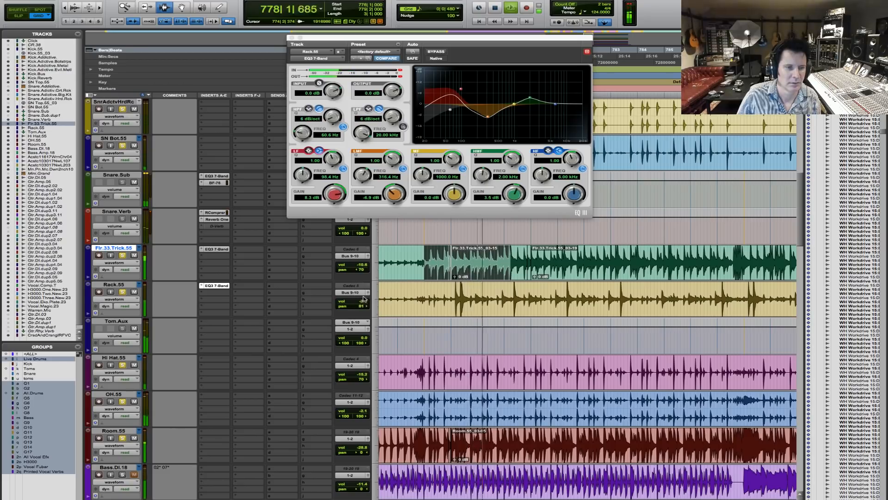
left_click_drag(361, 267, 362, 263)
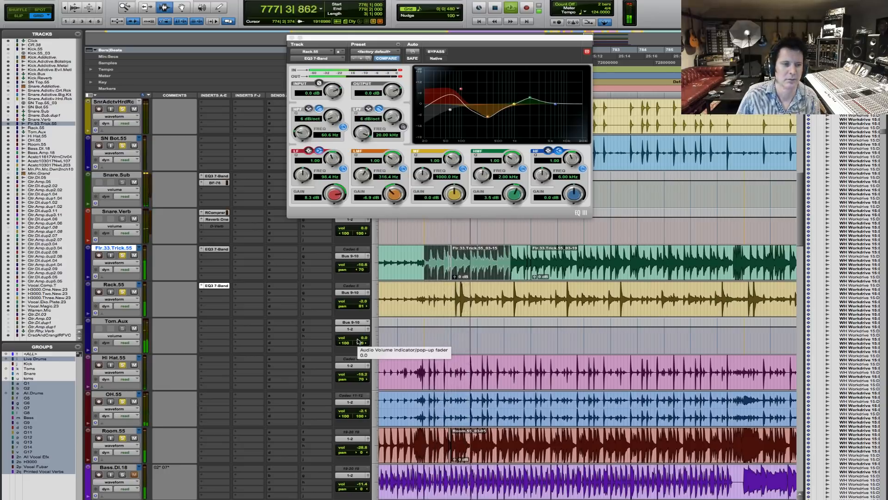
key("space")
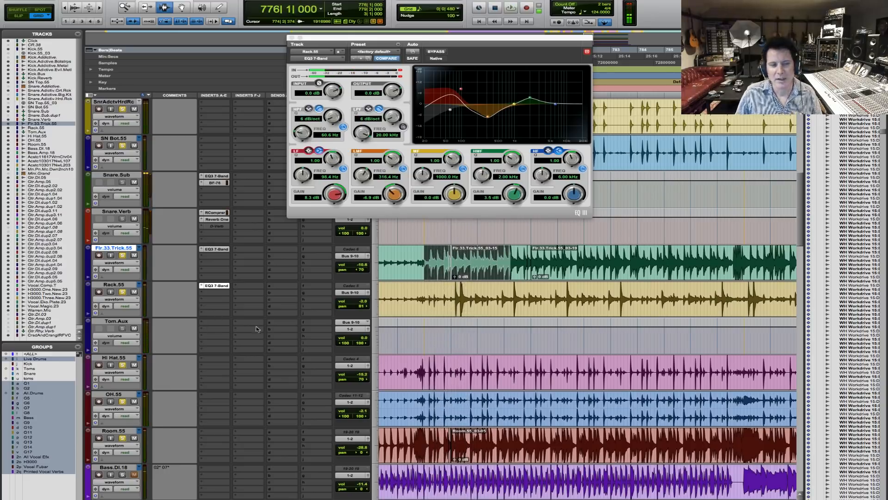
Insert a stereo EQ3 7-Band on Tom.Aux and set its high-pass filter to 50.6 Hz at 12 dB/oct during playback.
left_click(214, 326)
mouse_move(250, 338)
mouse_move(323, 331)
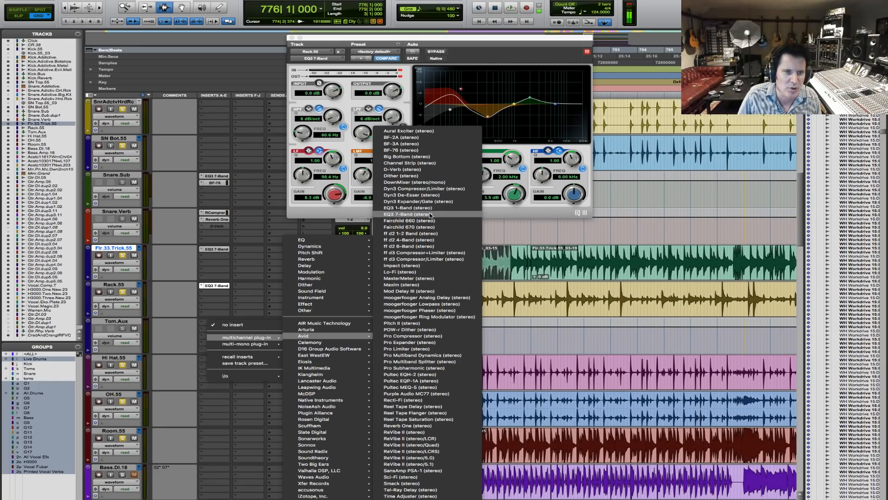
left_click(429, 214)
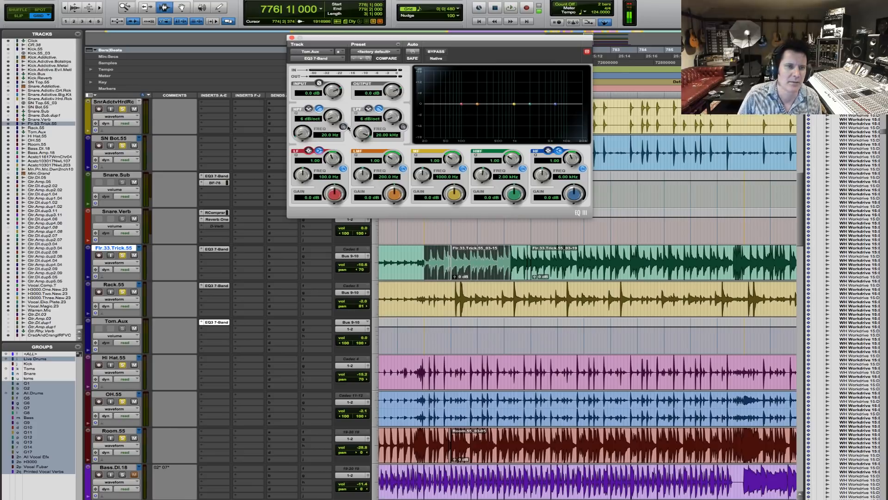
left_click_drag(301, 131, 301, 128)
key("space")
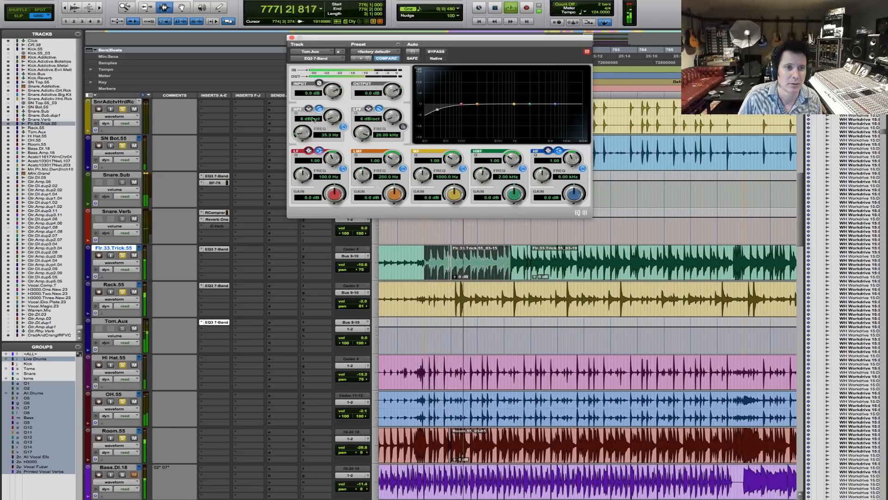
left_click_drag(332, 115, 303, 123)
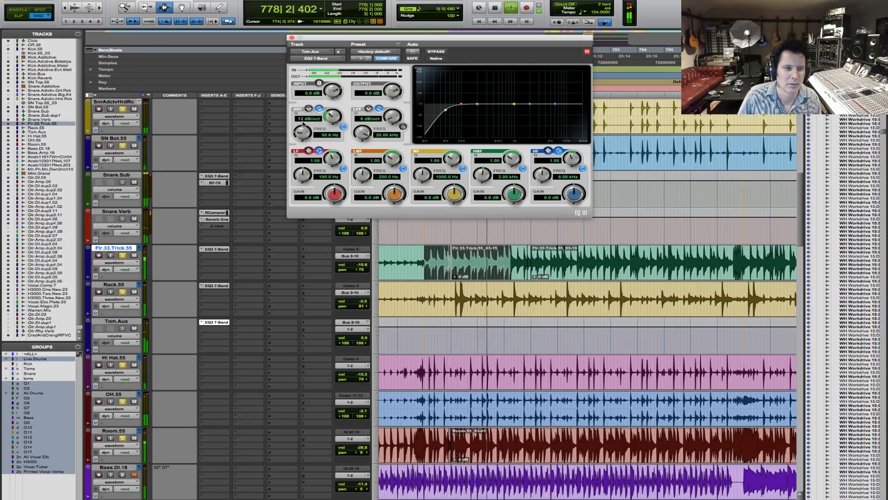
Solo Flr.33.Trick.55 and switch the Bus 7-8 send on SnrAdctvGrtRck from pre-fader to post-fader.
left_click(122, 254)
left_click(123, 255)
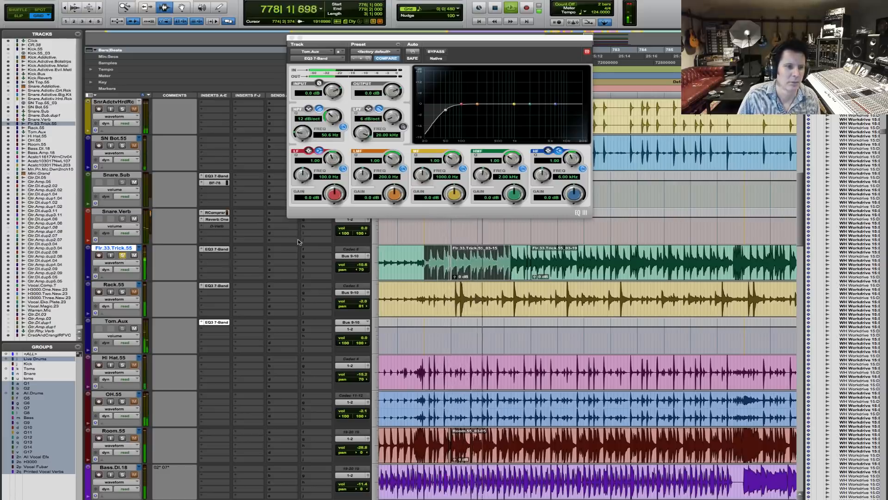
scroll(298, 241, "up", 10)
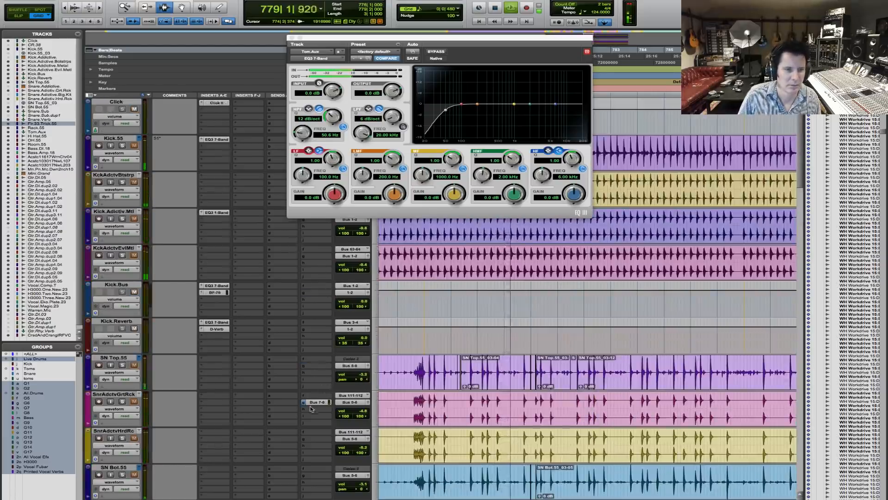
left_click(315, 402)
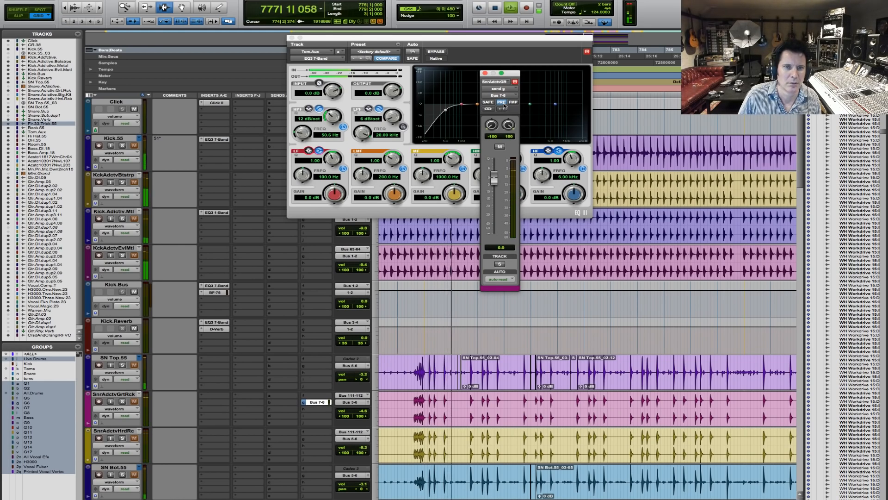
scroll(457, 341, "down", 8)
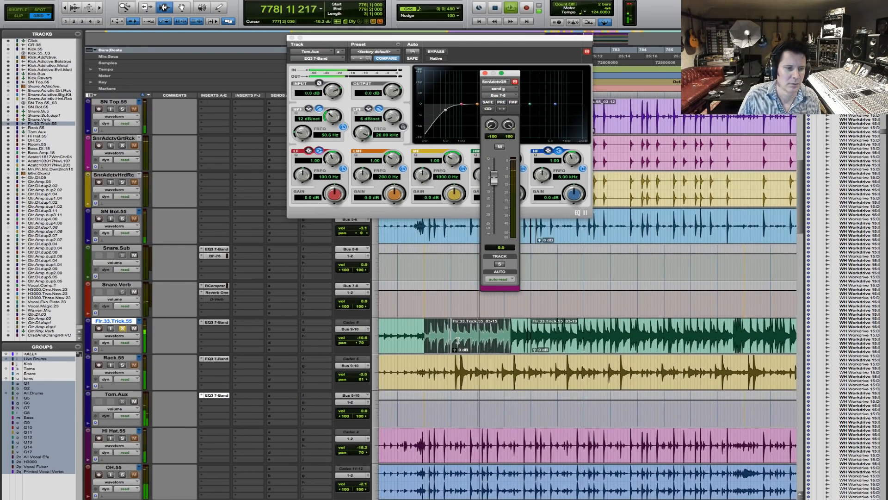
Solo Rack.55 with the floor tom, try to raise Flr.33.Trick.55's volume, and close the snare's send window.
left_click_drag(359, 338, 359, 336)
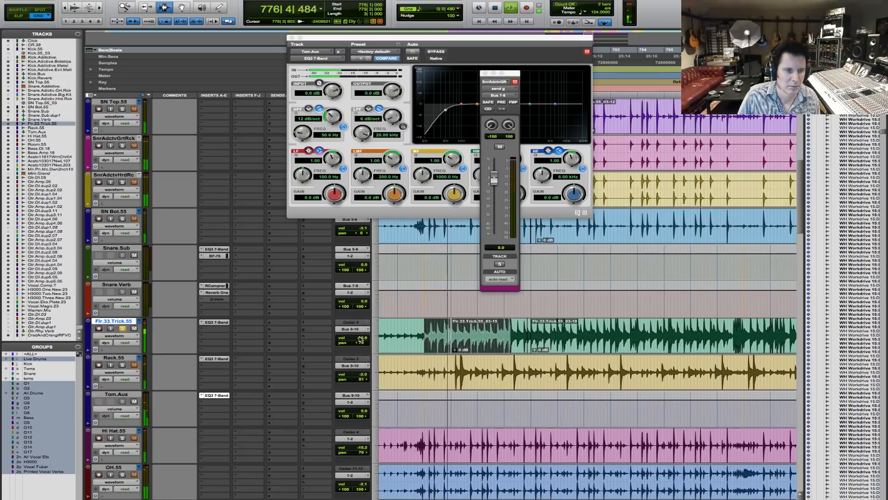
left_click(122, 365)
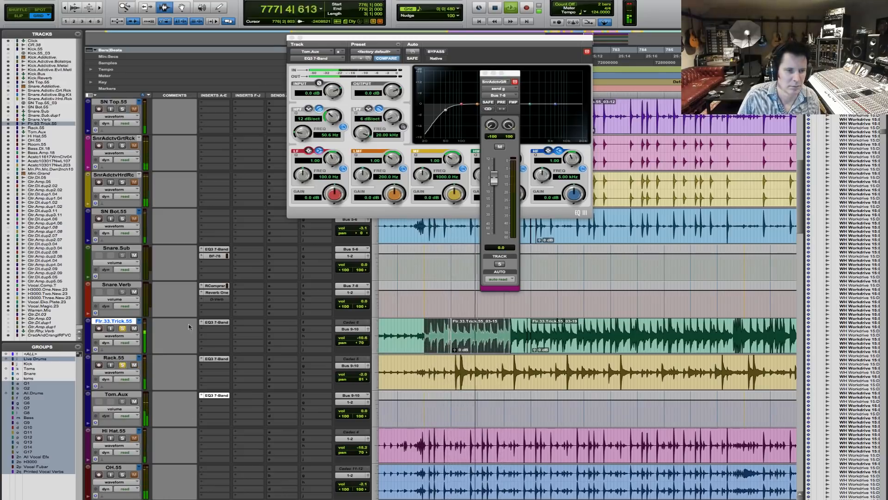
left_click_drag(360, 338, 361, 334)
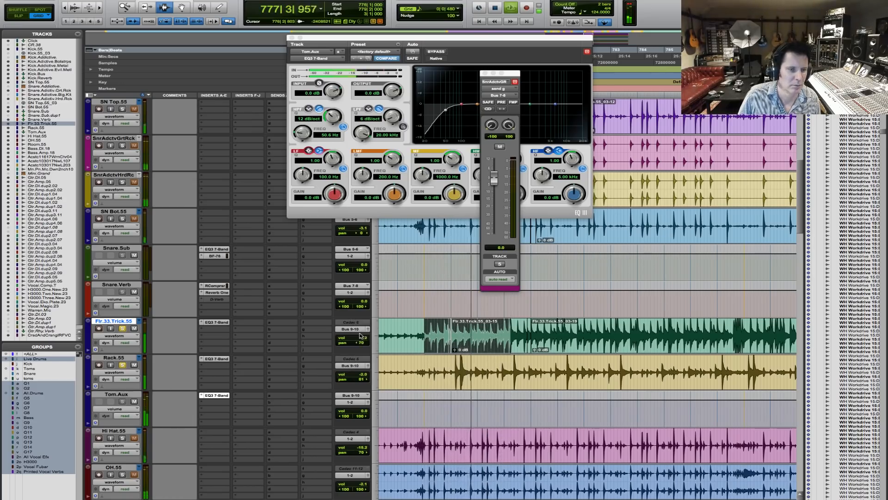
left_click(485, 73)
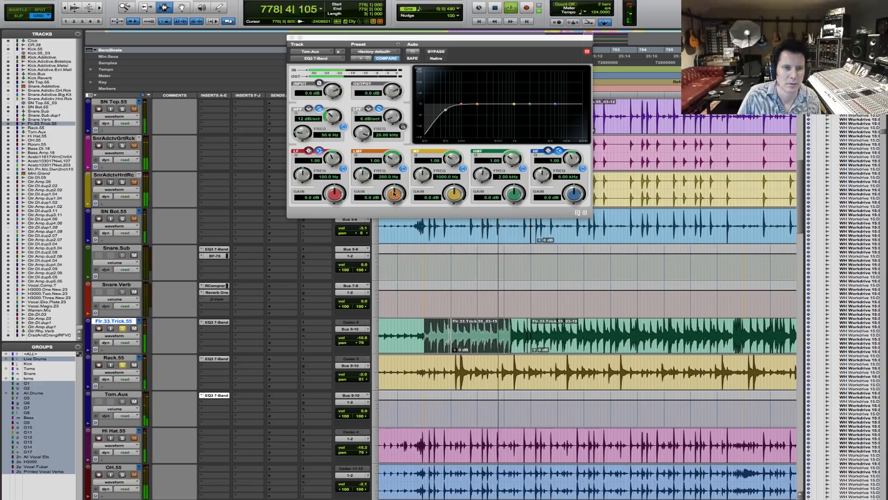
On the Tom.Aux EQ, cut the low-mid band 7.7 dB at 242.6 Hz and boost the 2 kHz high-mid band 3.0 dB.
left_click_drag(362, 175, 387, 202)
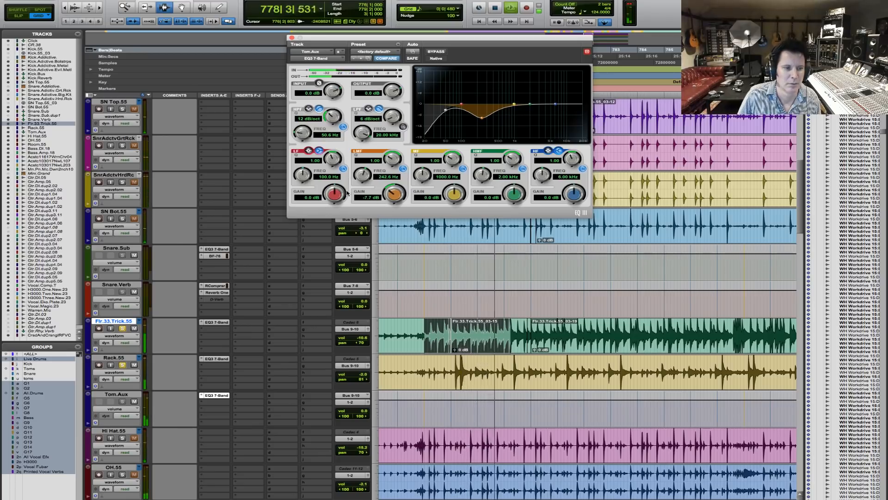
left_click_drag(361, 341, 363, 337)
left_click_drag(517, 196, 517, 193)
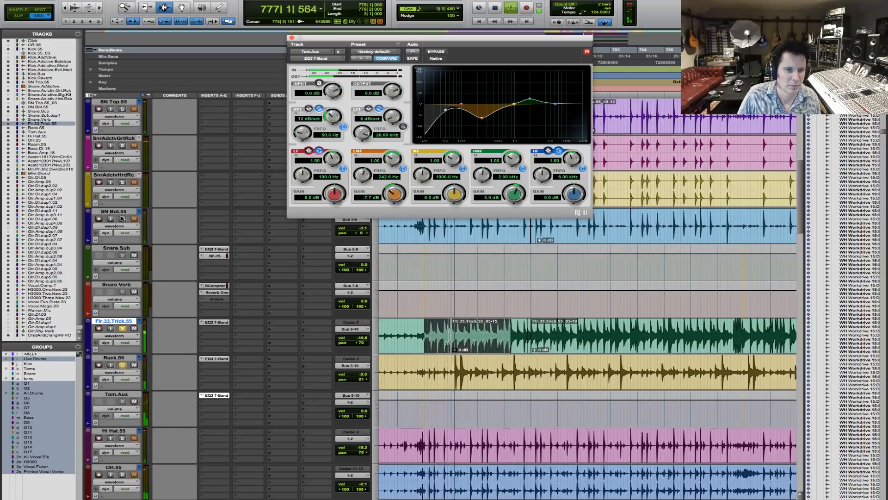
Show volume automation on the grouped drum tracks, delete all of it, and return the tracks to waveform view.
left_click(114, 336)
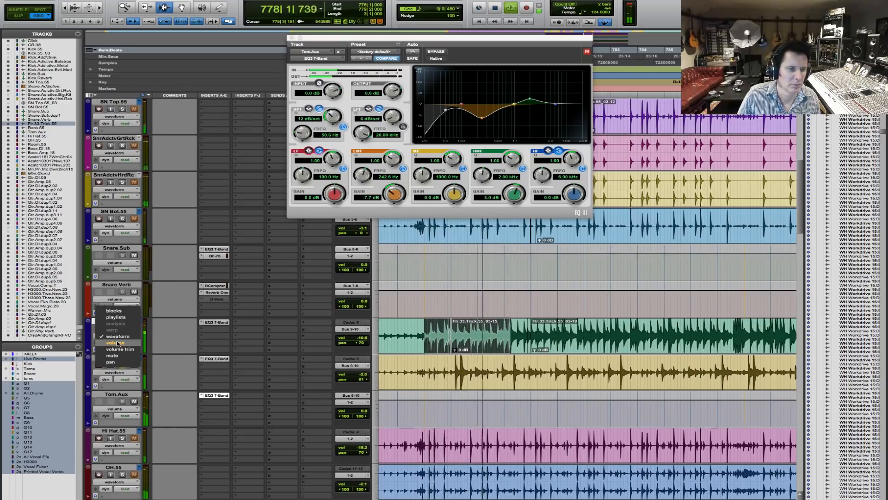
left_click(114, 342)
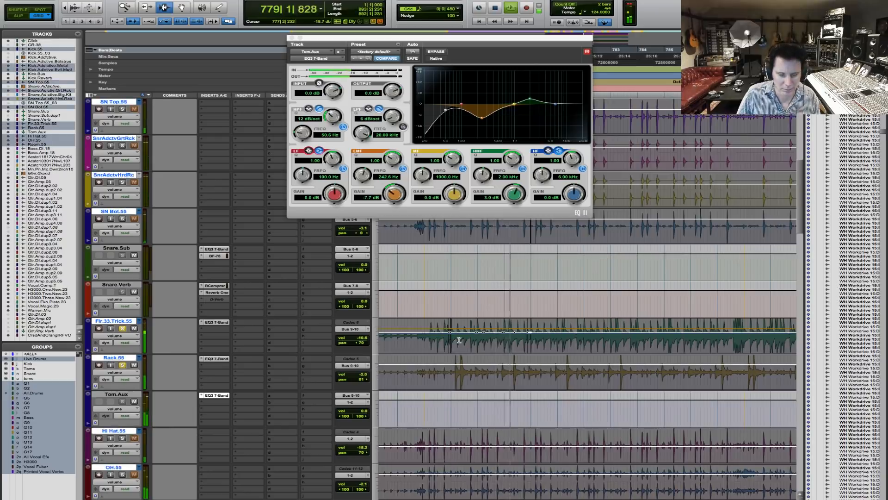
key("Delete")
key("space")
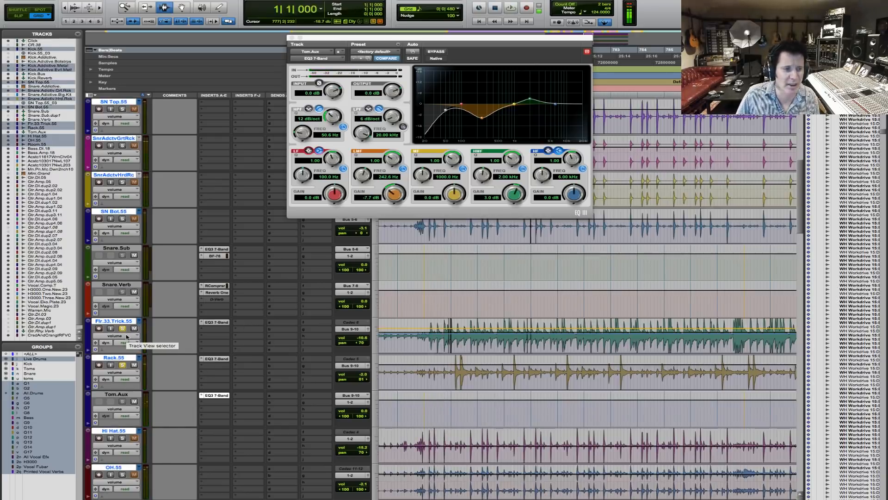
left_click(127, 336)
left_click(130, 330)
Raise Flr.33.Trick.55's volume and select the drum passage from 776|1|480 for a length of 3|2|480.
left_click_drag(363, 340, 364, 331)
key("space")
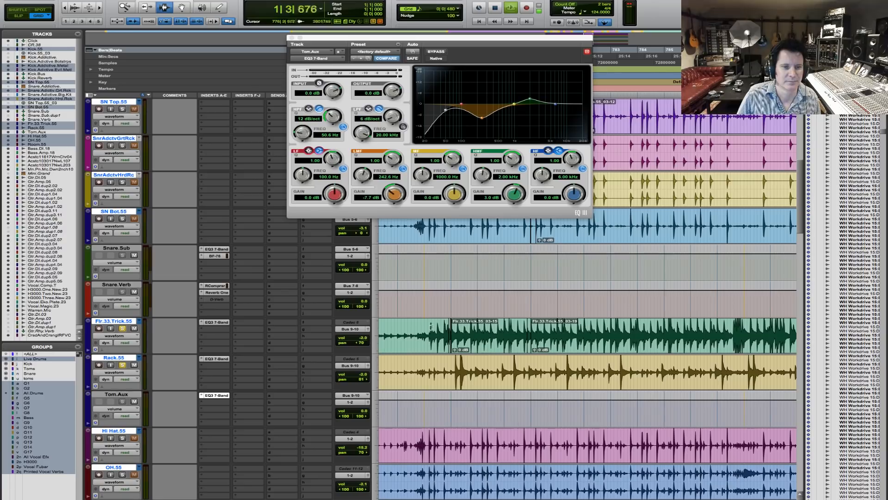
left_click_drag(426, 330, 524, 331)
key("space")
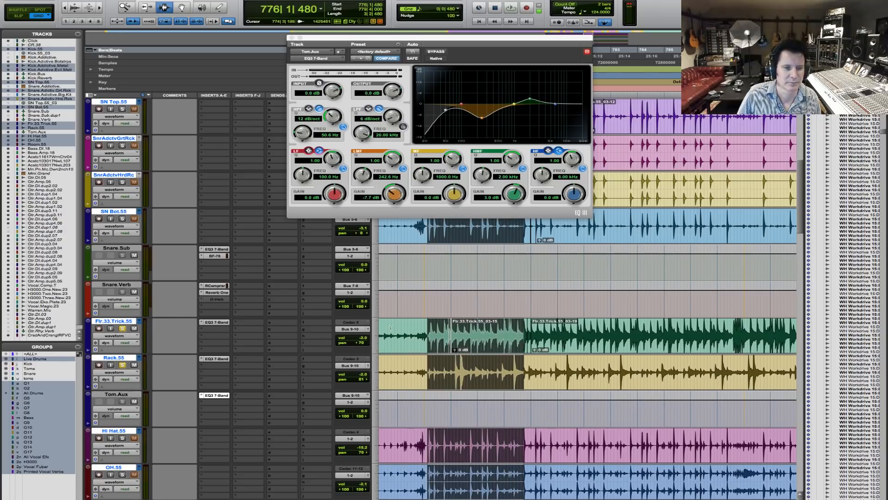
Set the high-mid band of Flr.33.Trick.55's EQ to 1.8 dB at 2.14 kHz during playback.
key("space")
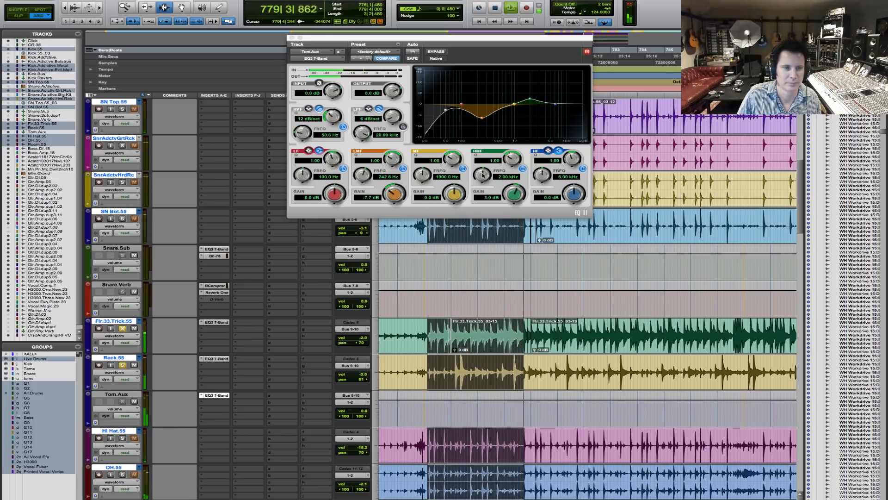
left_click(217, 322)
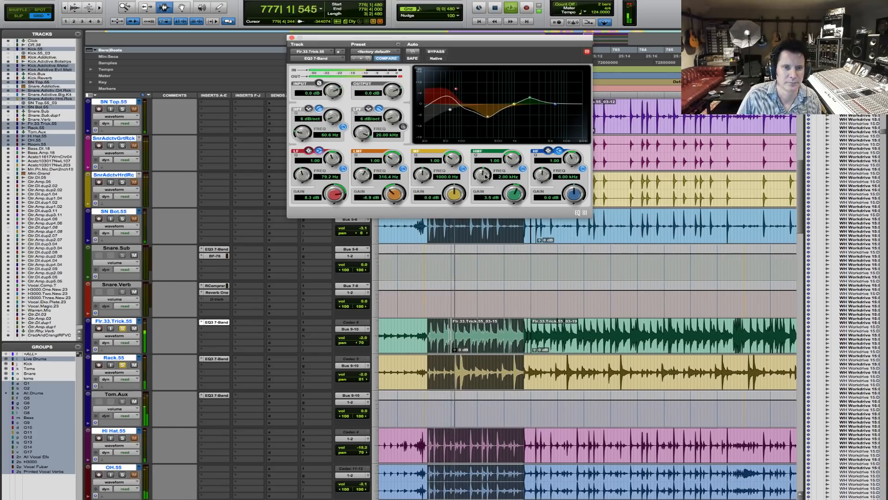
left_click_drag(485, 176, 507, 199)
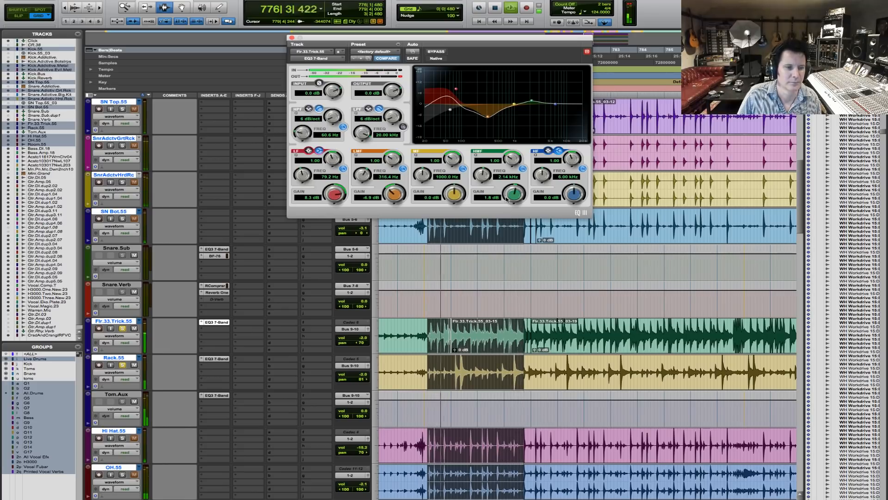
Solo the kick, snare and other drum tracks alongside the toms and audition the selected passage.
left_click(122, 218)
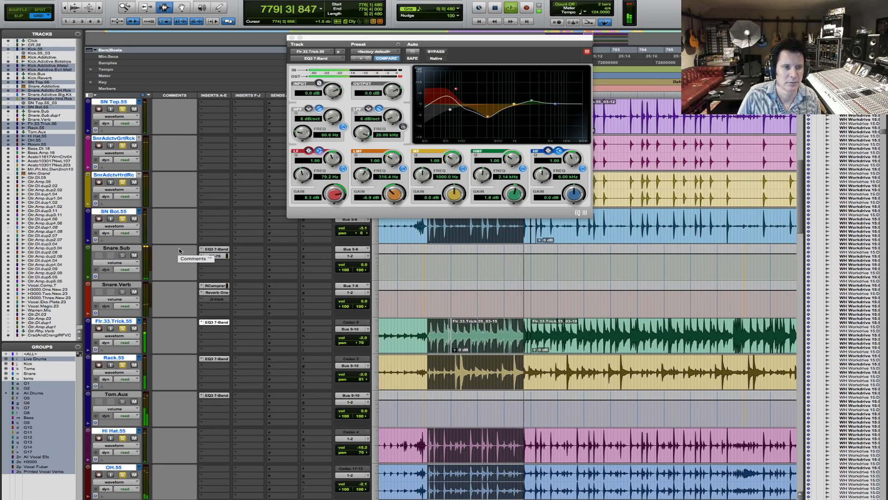
scroll(126, 145, "up", 6)
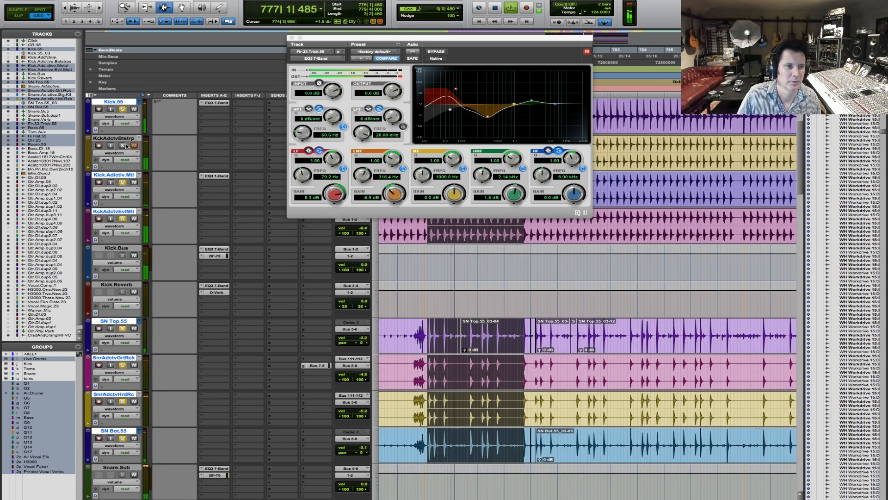
scroll(380, 300, "down", 5)
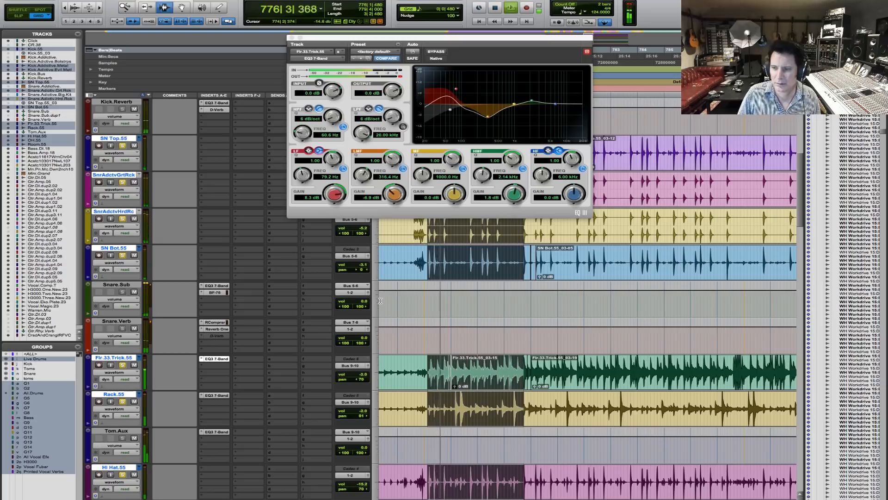
key("space")
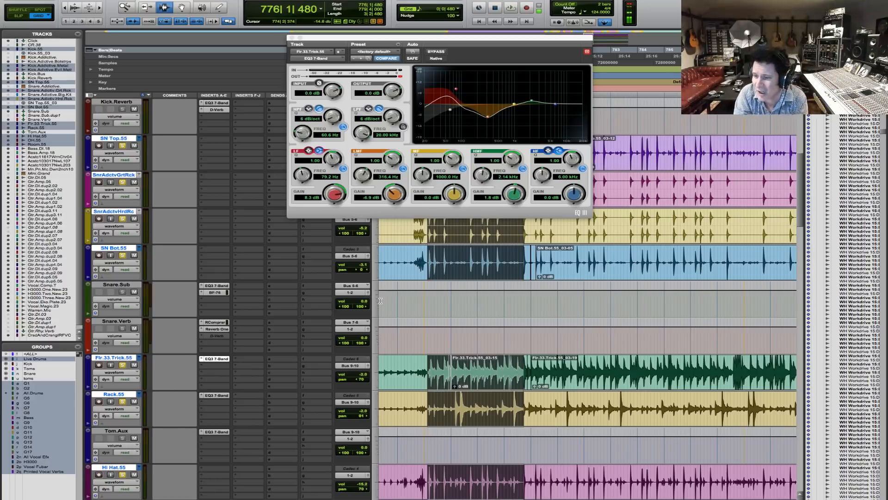
key("space")
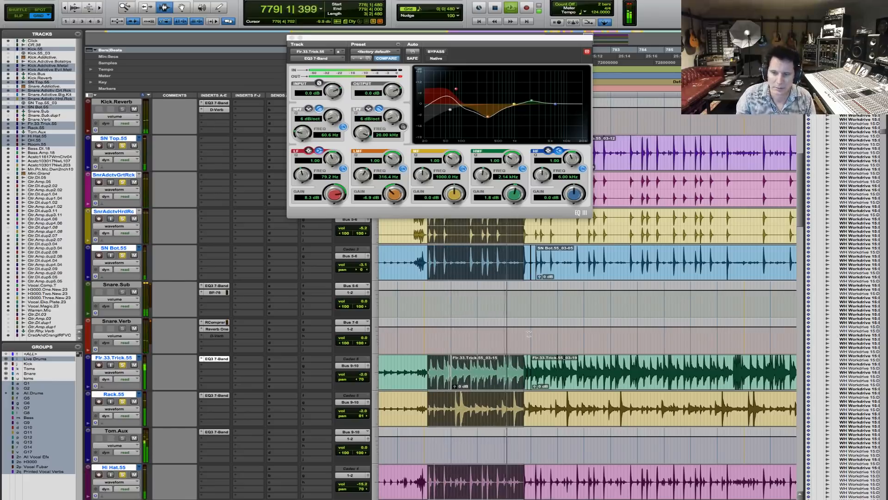
Stop playback, select the drum passage from bar 776 to bar 781, and close the floor tom's EQ.
key("space")
left_click(426, 361)
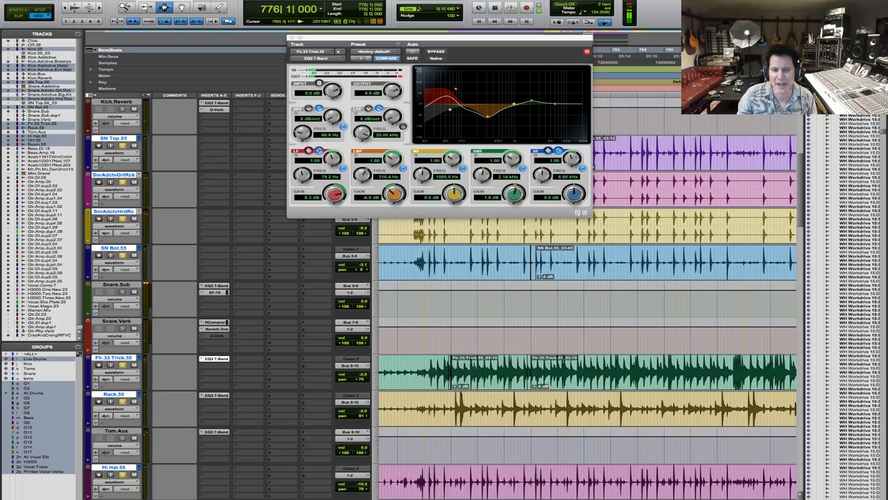
left_click(558, 377, "shift")
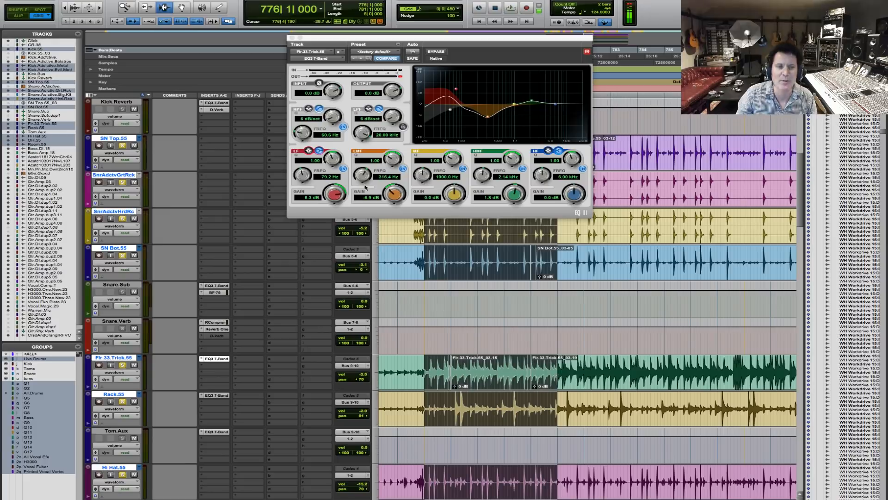
left_click(291, 38)
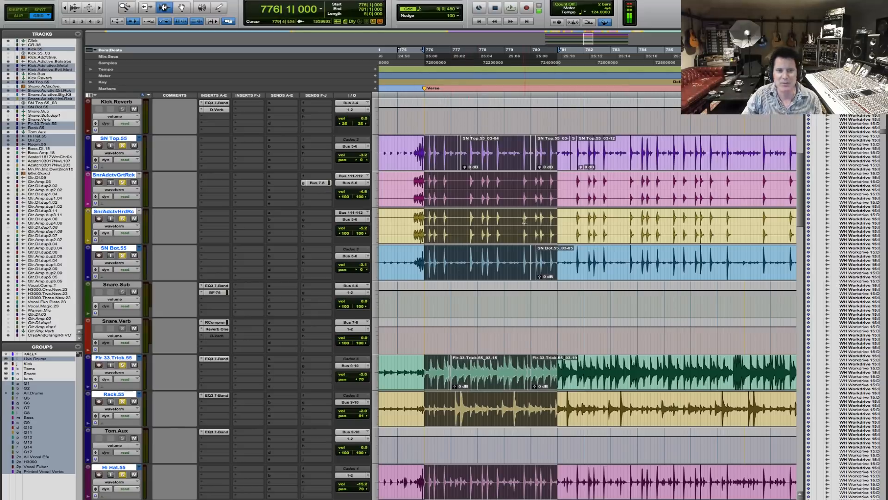
Look over the drum tracks from kick to room and audition the selected passage.
scroll(525, 222, "up", 6)
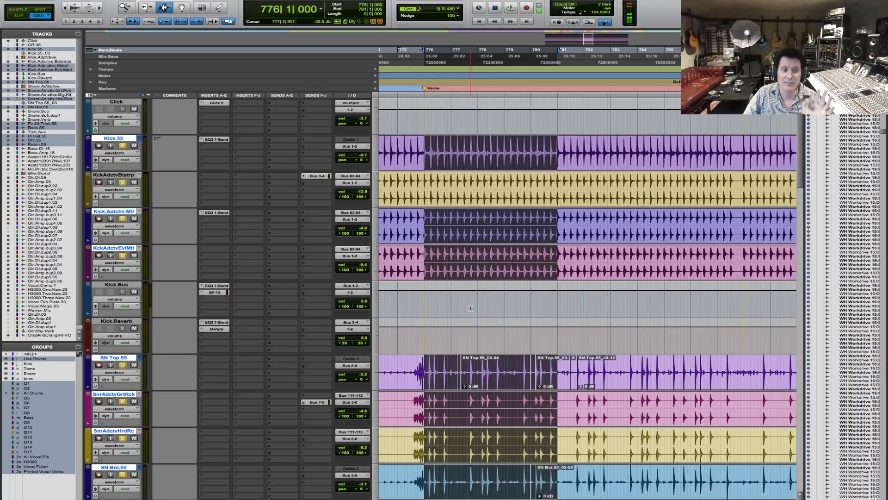
scroll(540, 372, "down", 6)
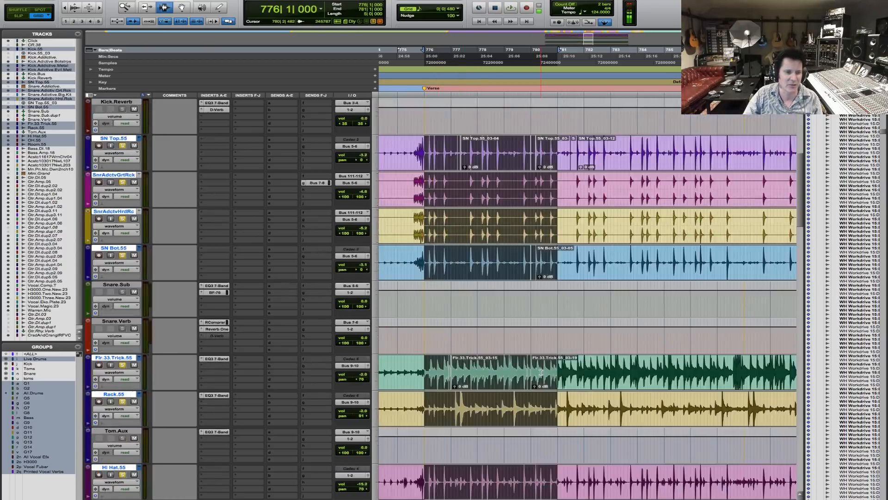
scroll(540, 373, "down", 2)
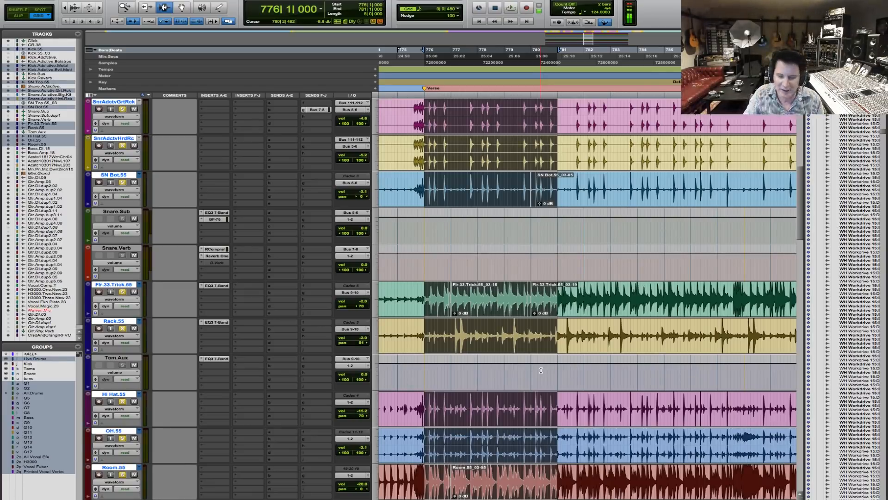
key("space")
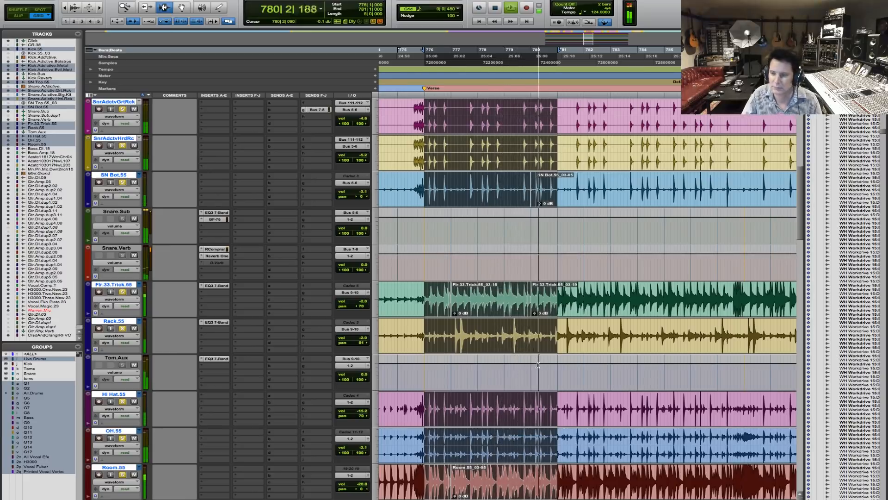
key("space")
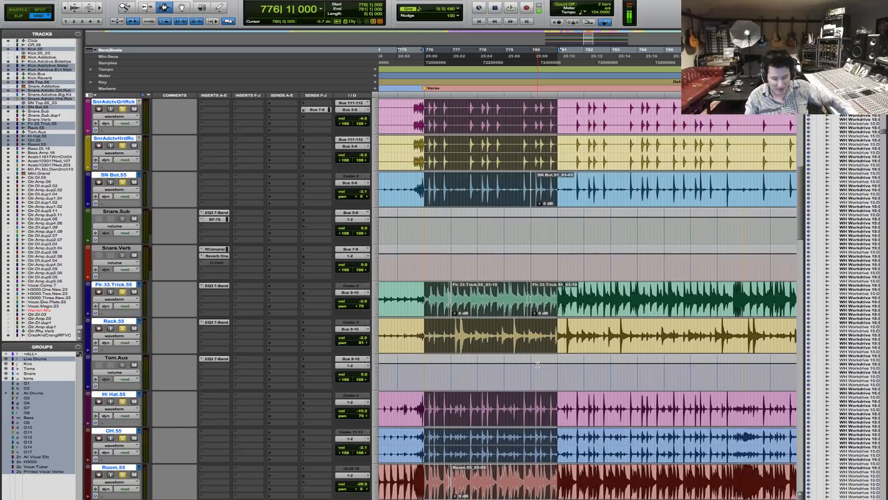
key("space")
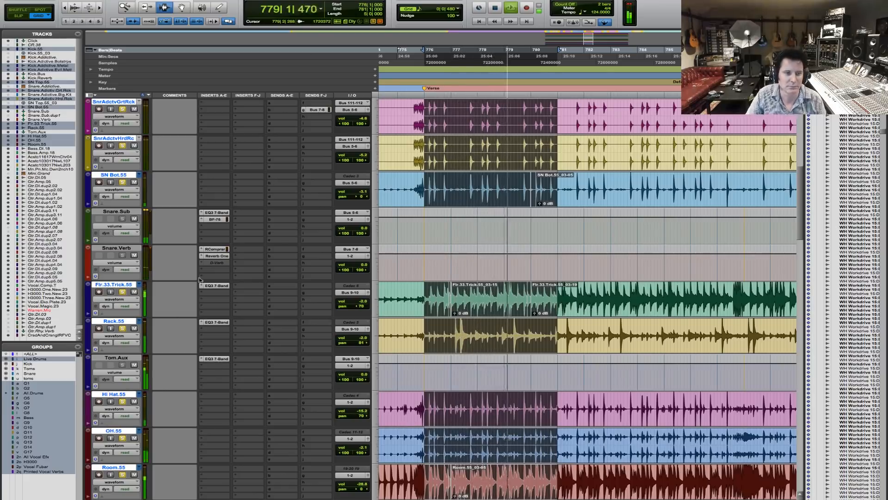
key("space")
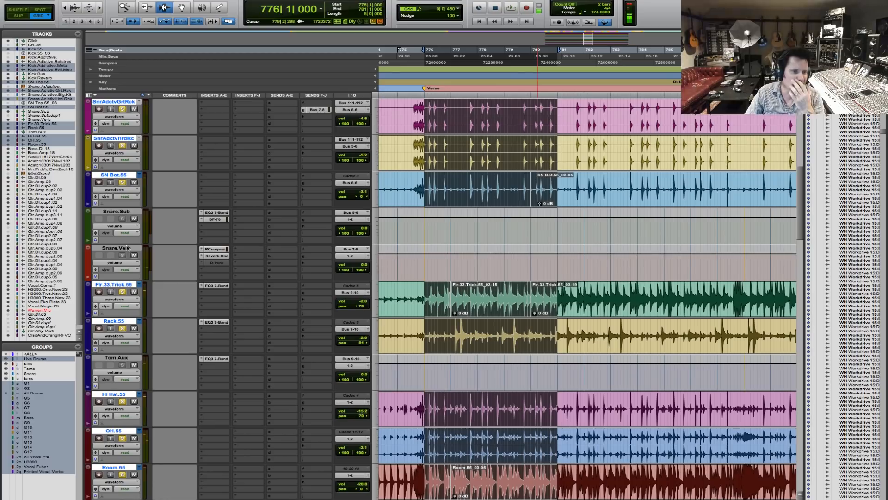
Duplicate the Snare.Verb track once with all its data and place the copy beneath Tom.Aux.
left_click(127, 249)
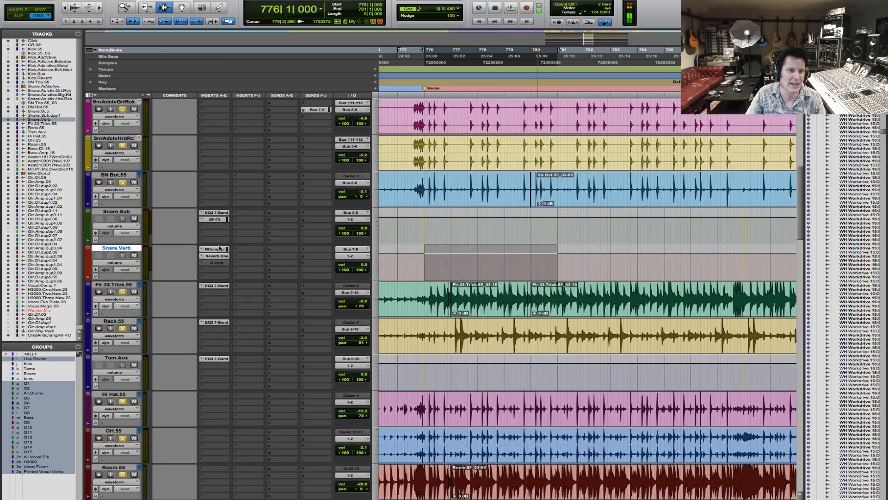
key("alt+shift+d")
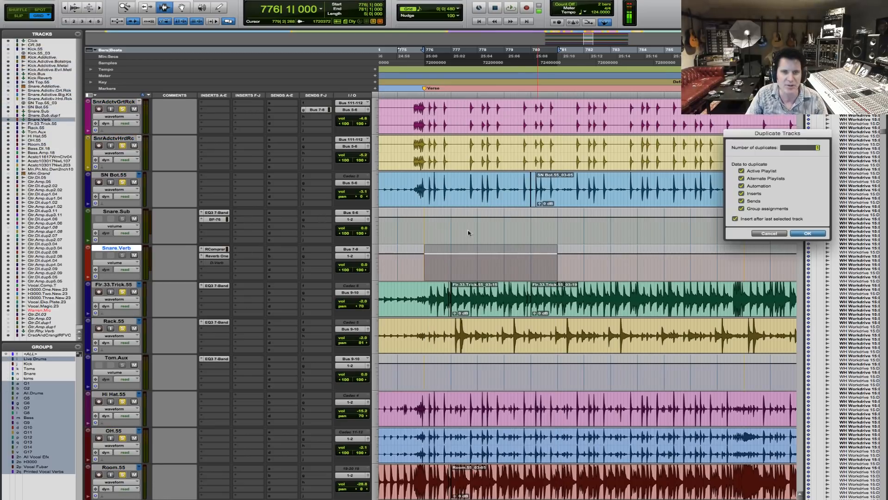
left_click(808, 233)
left_click_drag(135, 286, 259, 355)
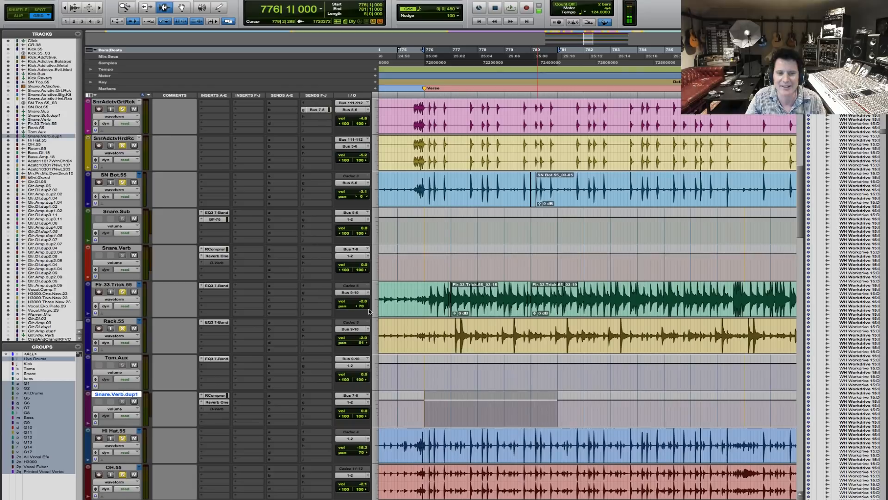
Rename the duplicated reverb track Tom.Verb and set its input to Bus 11-12 (Stereo).
double_click(125, 395)
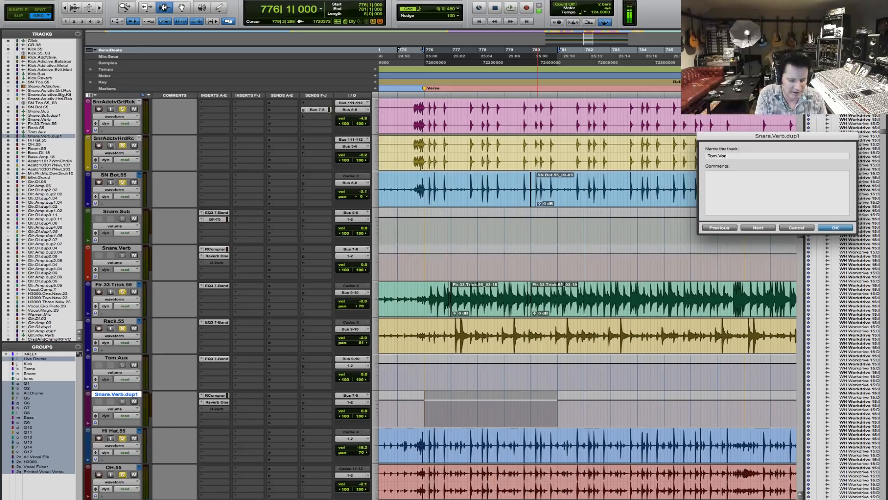
key("Return")
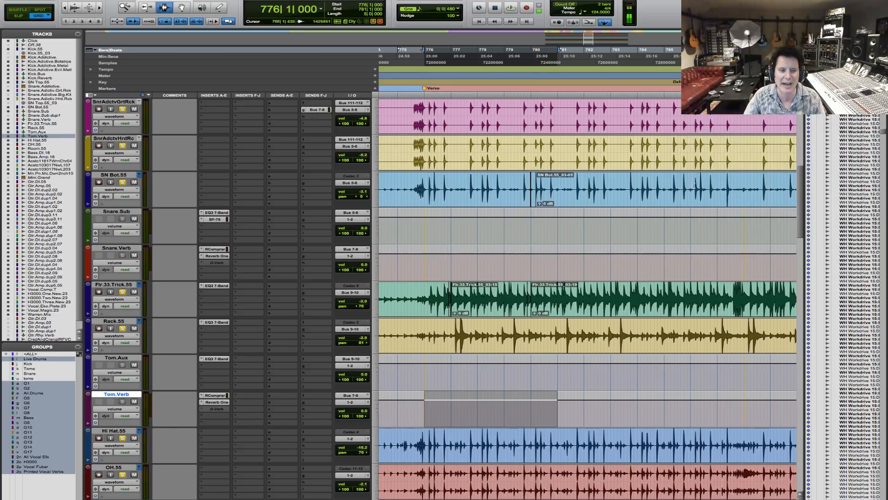
left_click(355, 397)
mouse_move(357, 396)
mouse_move(414, 398)
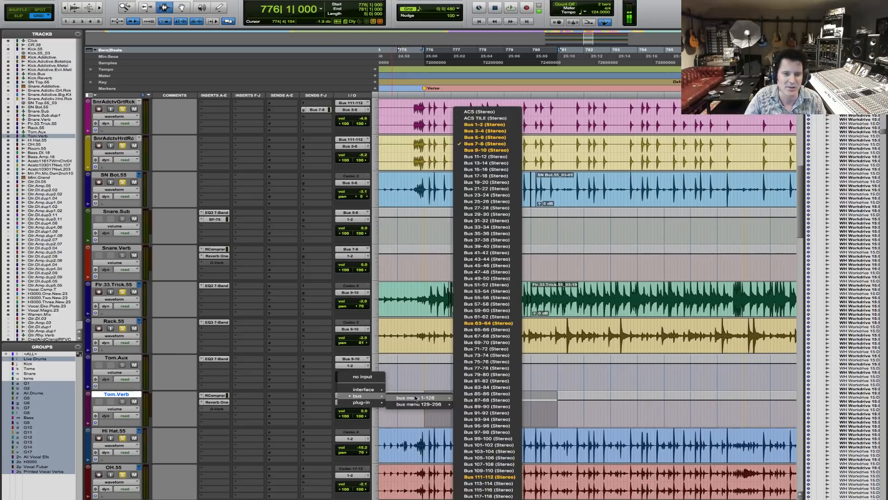
left_click(484, 144)
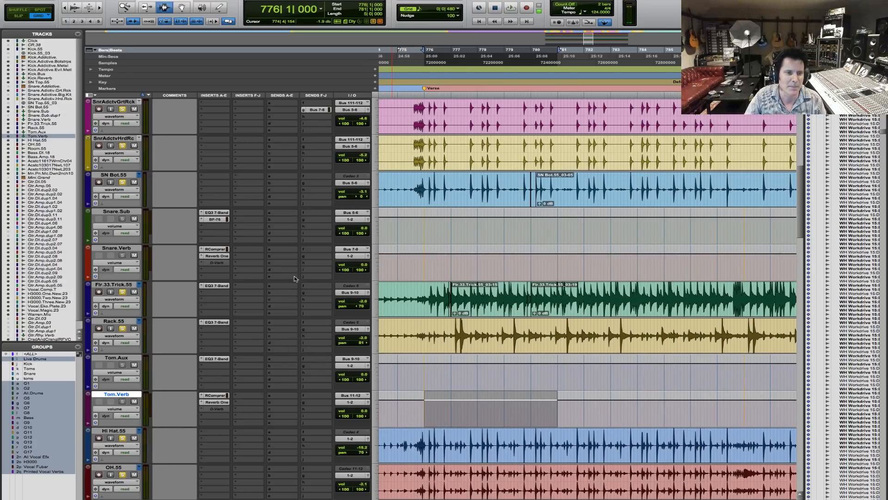
Replace Tom.Verb's first insert with a multi-mono RCompressor and relink its channels, retaining the left channel's settings.
left_click(201, 396)
mouse_move(234, 396)
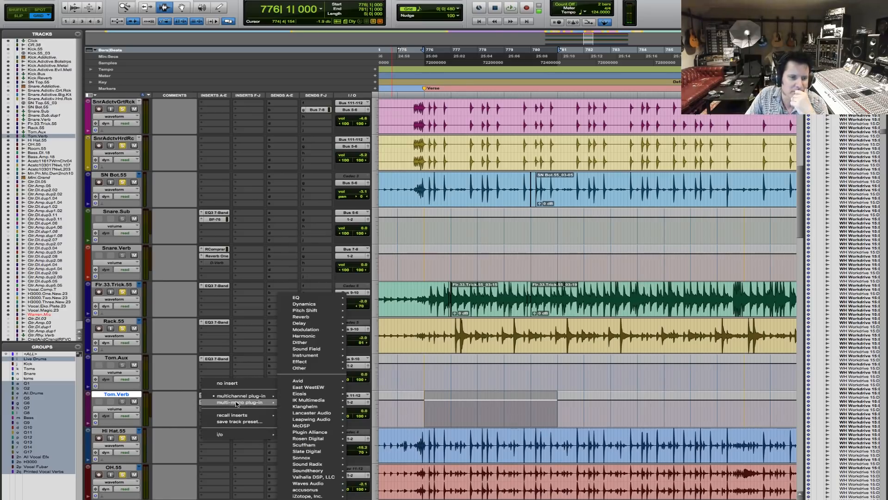
mouse_move(323, 308)
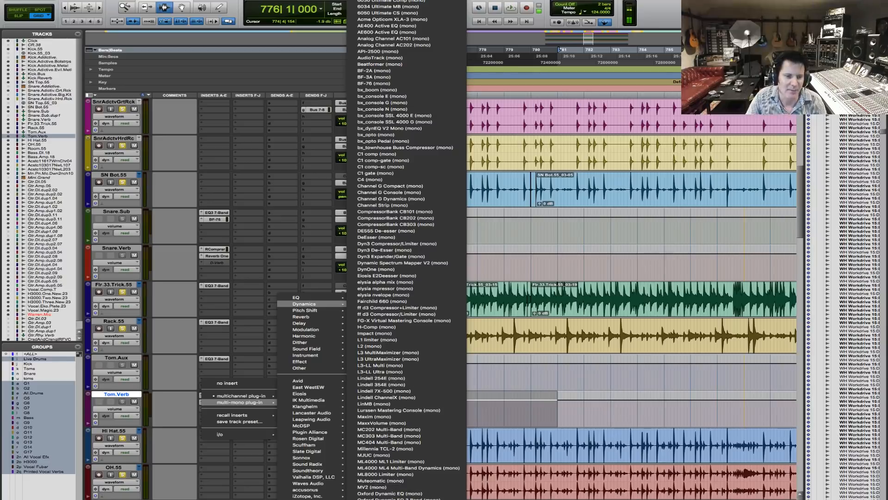
mouse_move(429, 498)
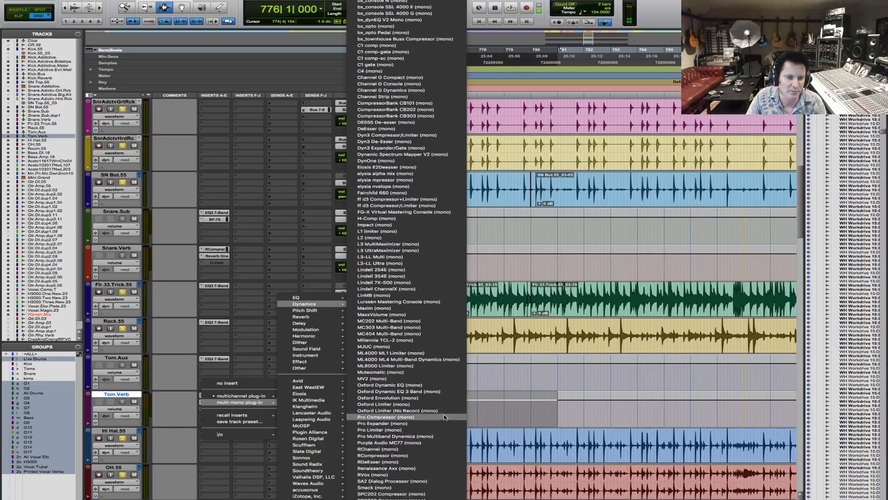
left_click(440, 455)
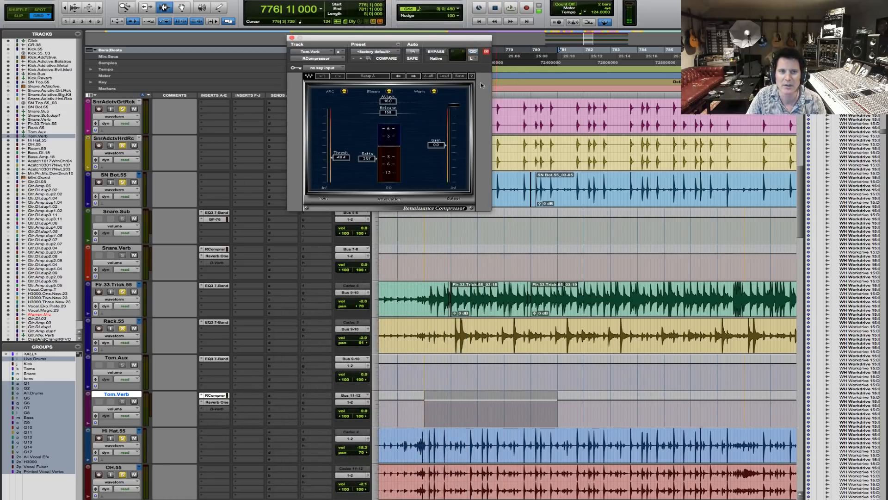
left_click(474, 53)
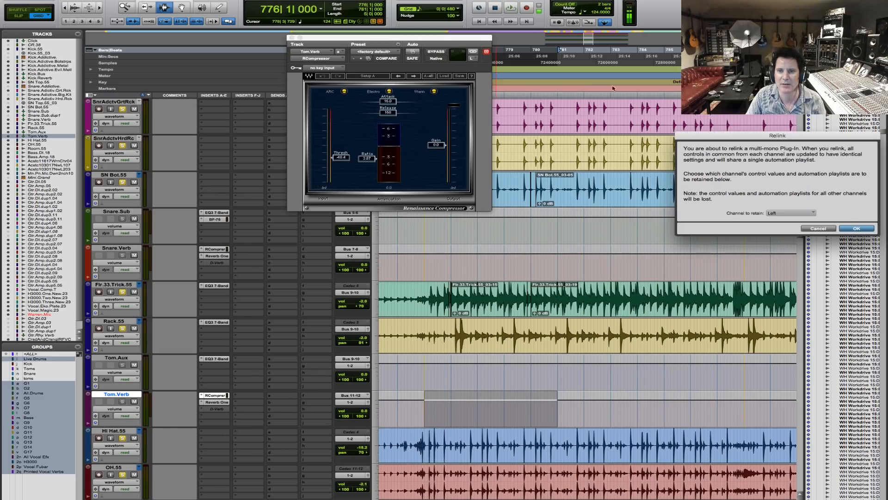
left_click(855, 228)
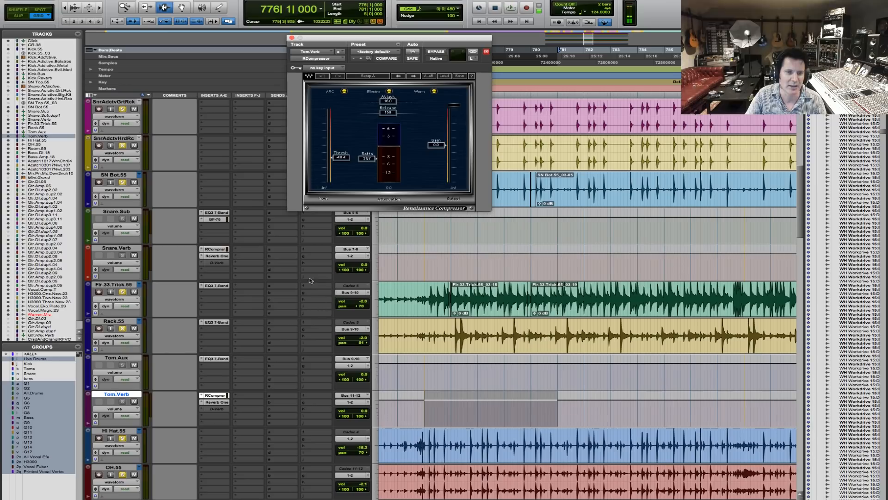
Add a send from Flr.33.Trick.55 to mono Bus 11 at 0.0 dB.
left_click(314, 289)
mouse_move(324, 307)
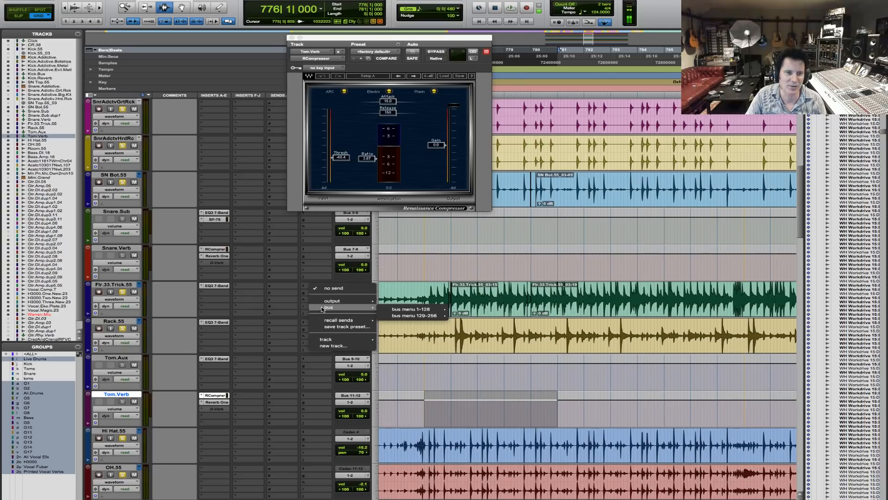
mouse_move(448, 307)
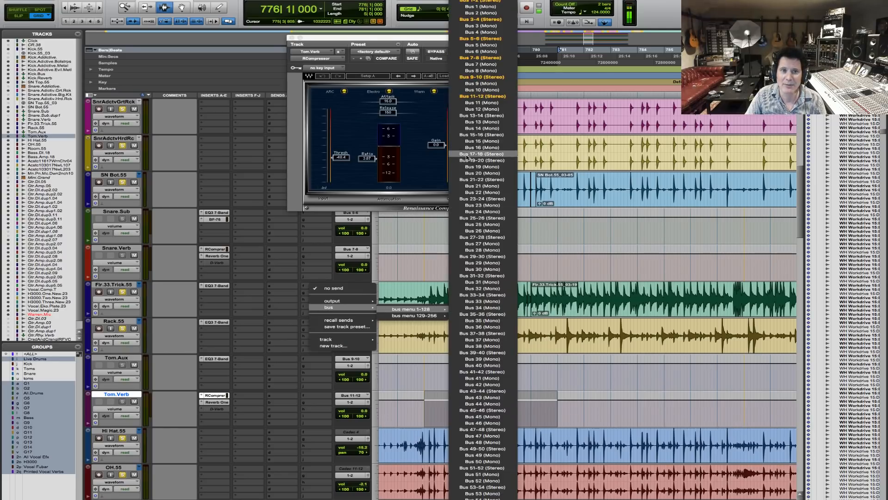
left_click(465, 78)
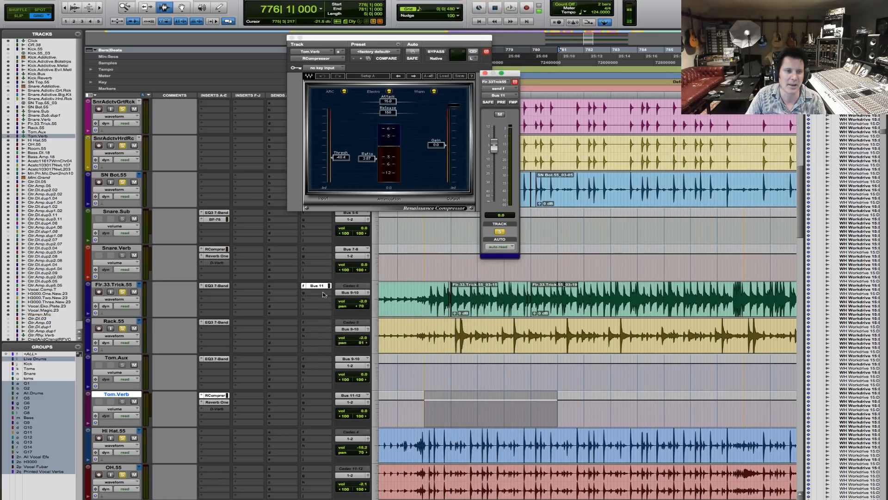
Add a send from Rack.55 to mono Bus 12.
left_click(311, 324)
mouse_move(326, 344)
mouse_move(393, 346)
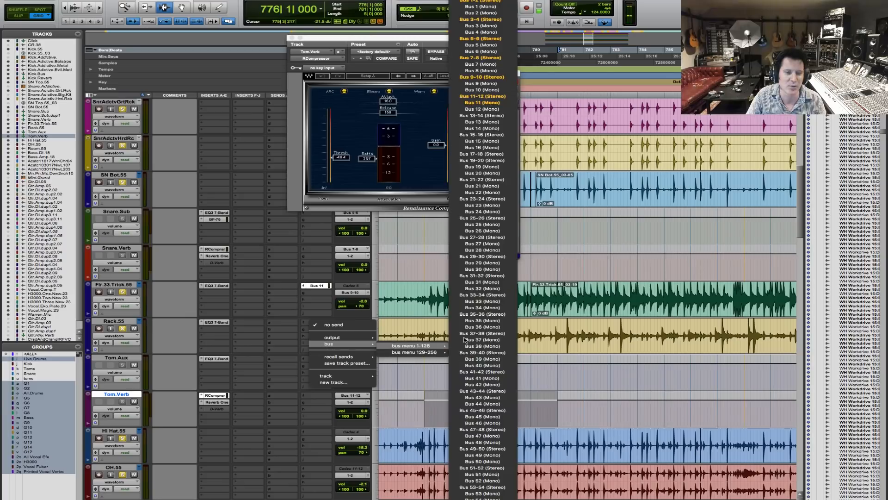
left_click(499, 109)
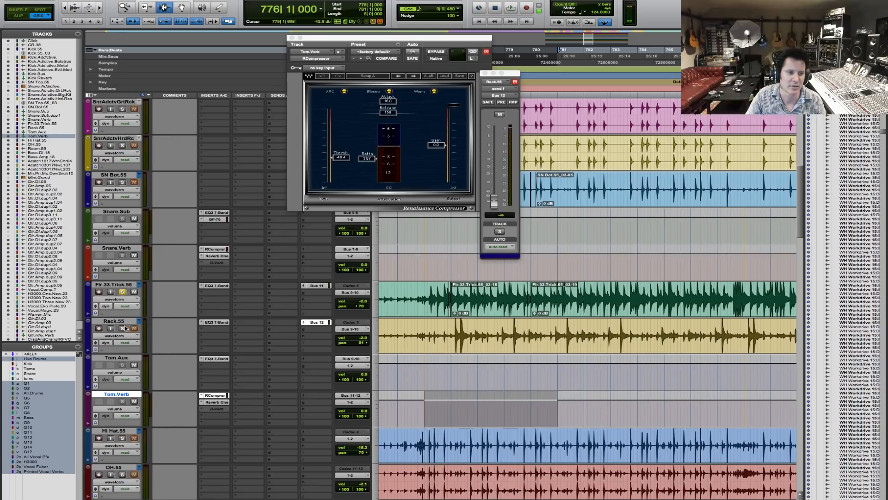
Audition the passage with the tom reverb and switch Flr.33.Trick.55's Bus 11 send to pre-fader.
key("space")
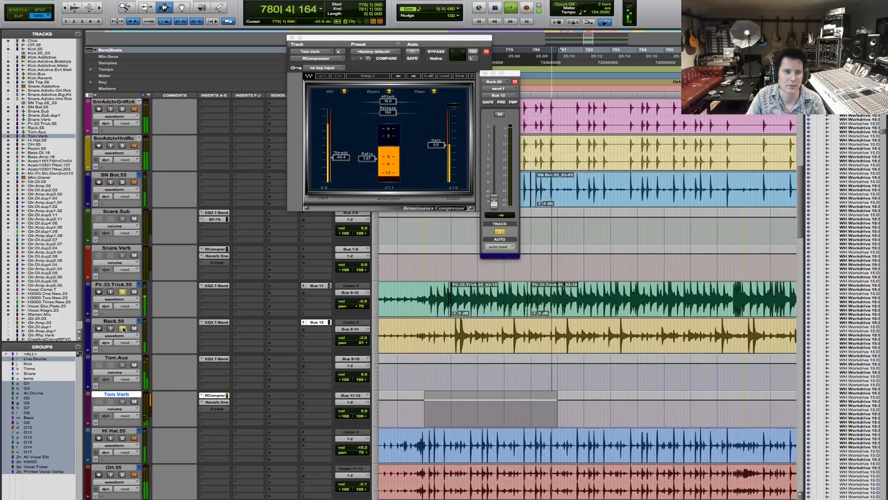
key("space")
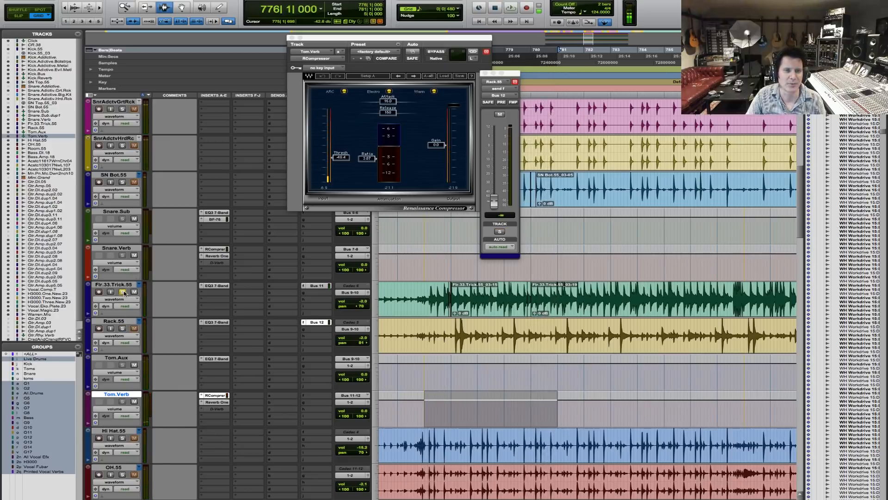
key("space")
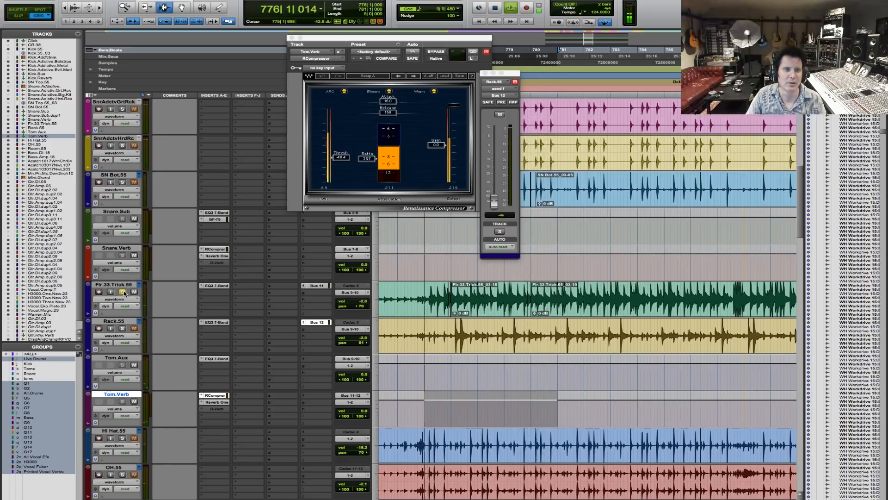
left_click(318, 286)
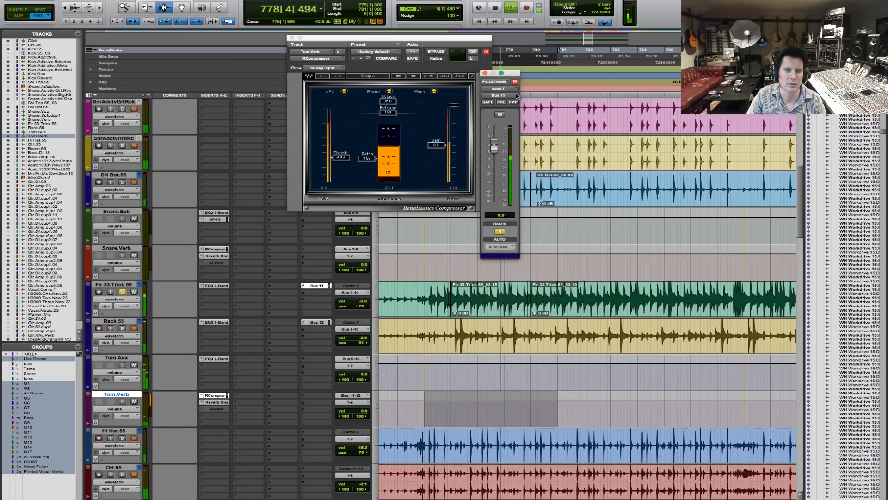
key("space")
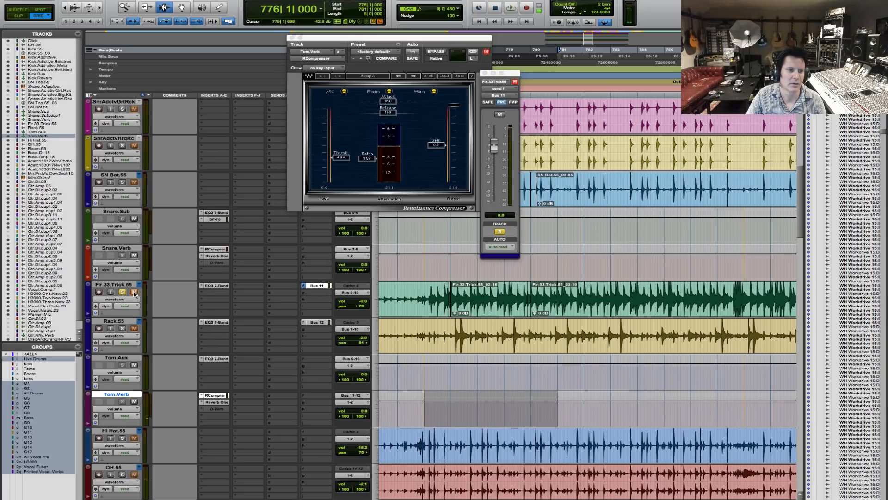
Audition the floor tom through Tom.Verb and raise the RCompressor threshold to -17.5.
key("space")
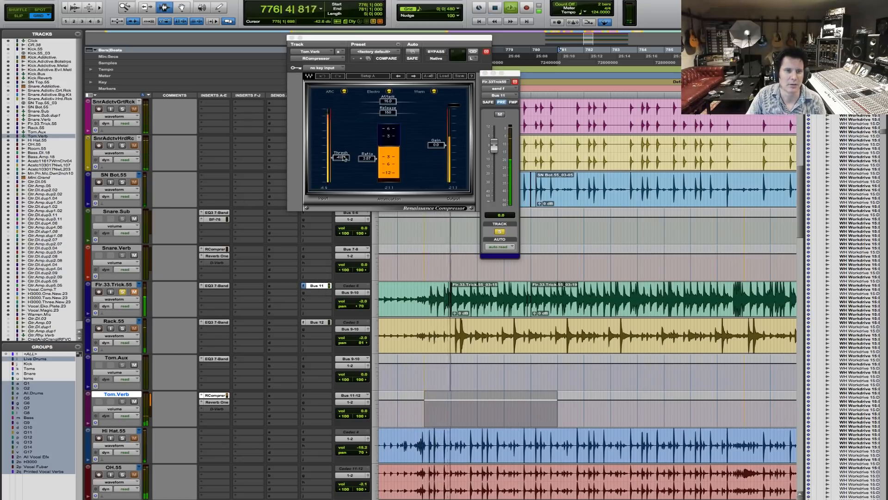
mouse_move(389, 112)
left_mouse_down()
mouse_move(365, 112)
mouse_move(392, 113)
left_mouse_up()
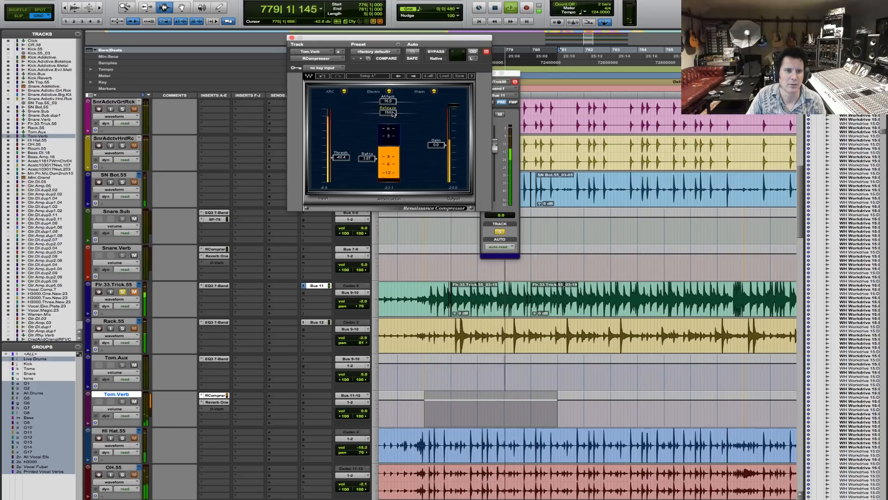
left_click_drag(341, 158, 341, 135)
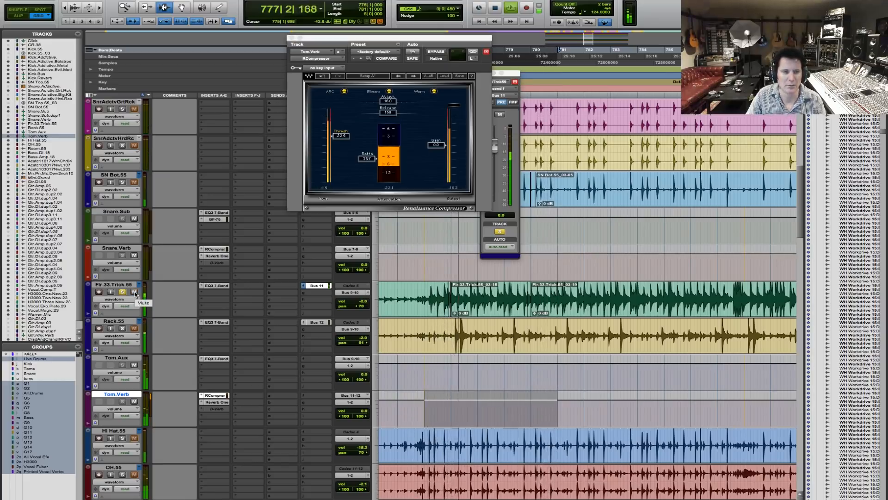
key("space")
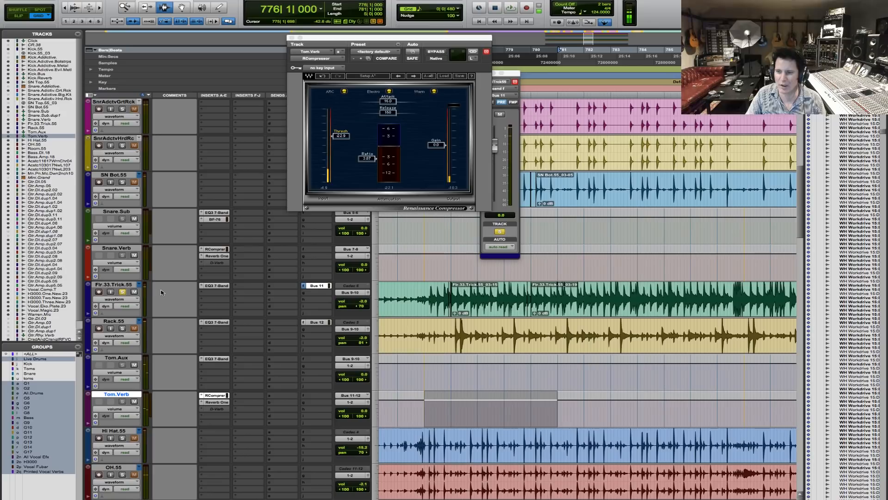
key("space")
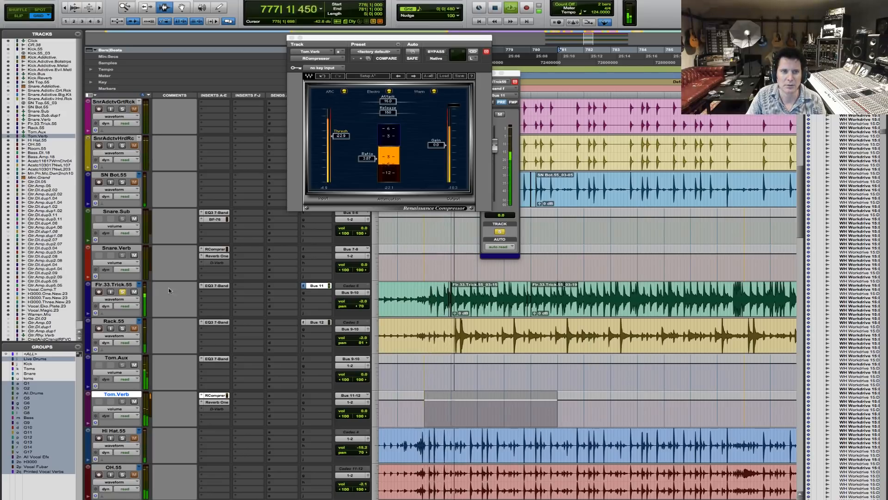
left_click_drag(341, 136, 341, 129)
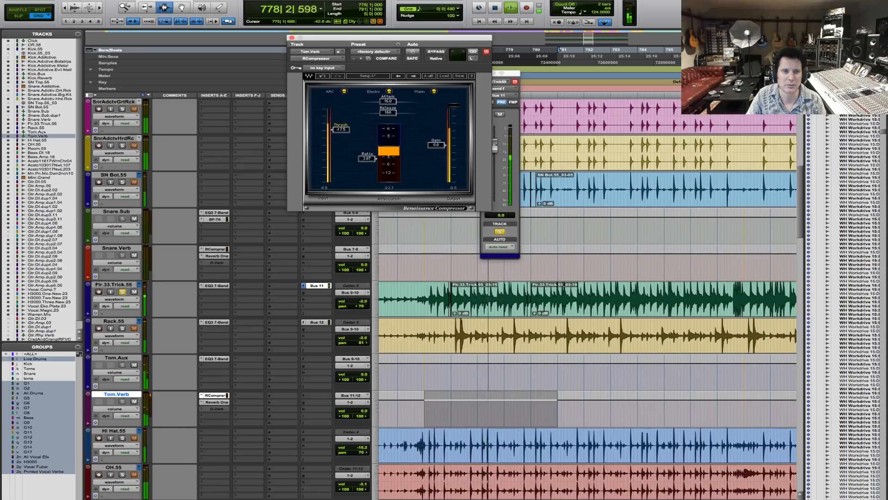
Set the size in Tom.Verb's Reverb One to 24.8 m while auditioning the floor tom.
left_click(211, 402)
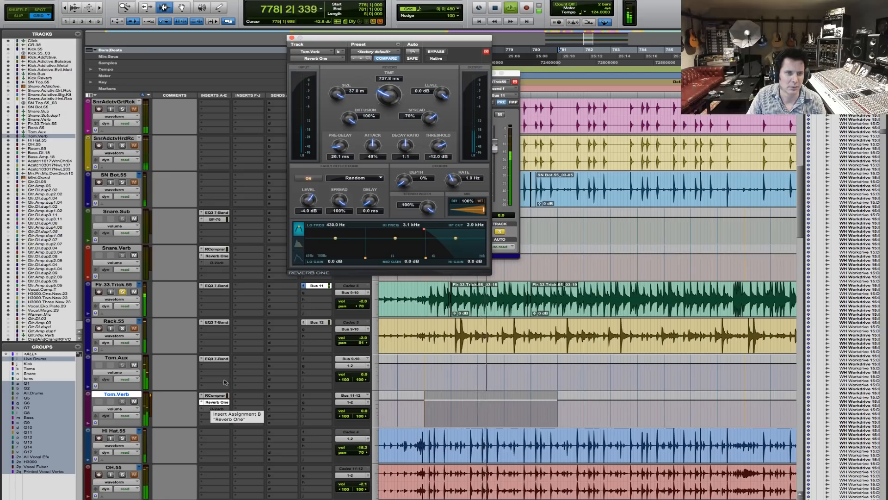
left_click_drag(338, 92, 335, 103)
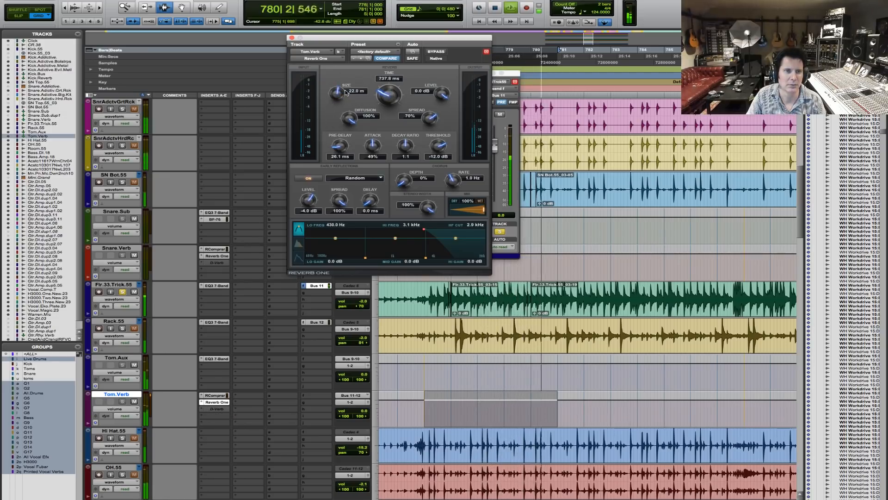
left_click_drag(337, 94, 338, 90)
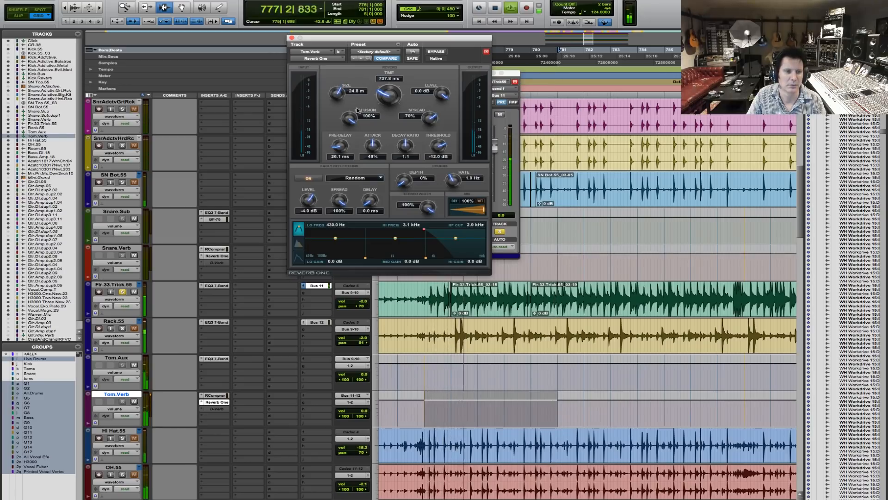
key("space")
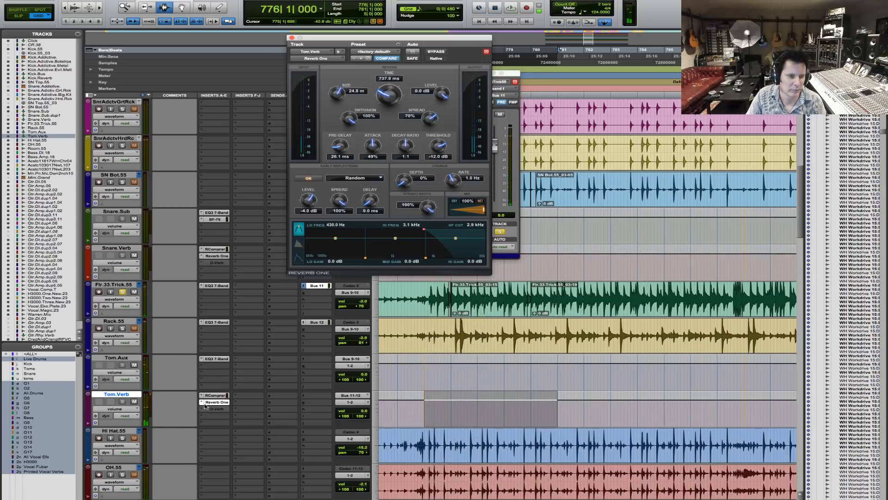
Replace Tom.Verb's Reverb One insert with the multi-mono Reverb One and audition the result.
left_click(201, 402)
mouse_move(269, 411)
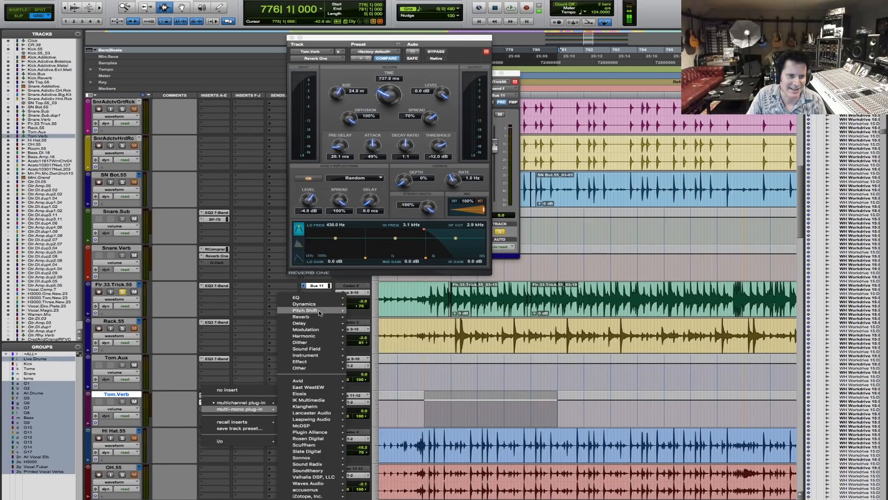
mouse_move(317, 318)
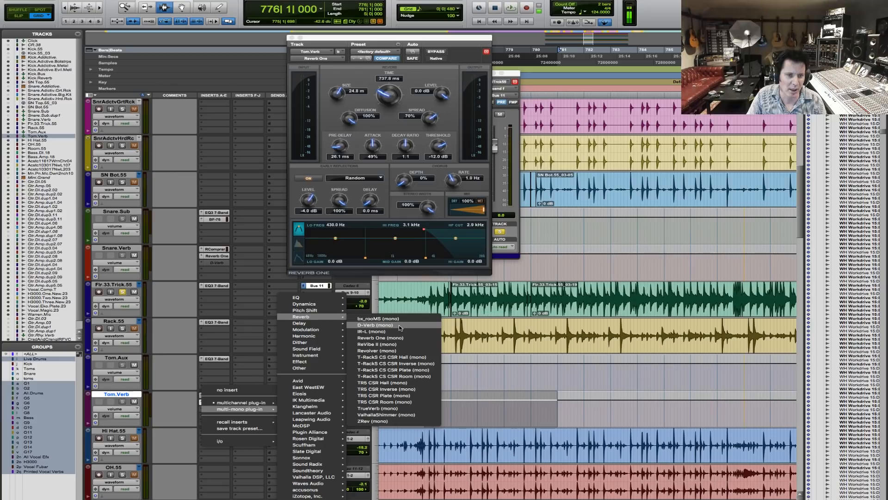
left_click(391, 337)
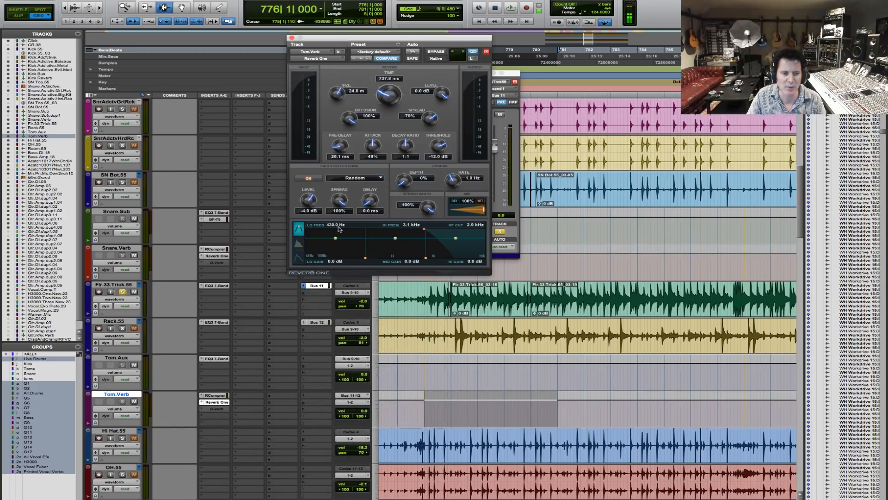
key("space")
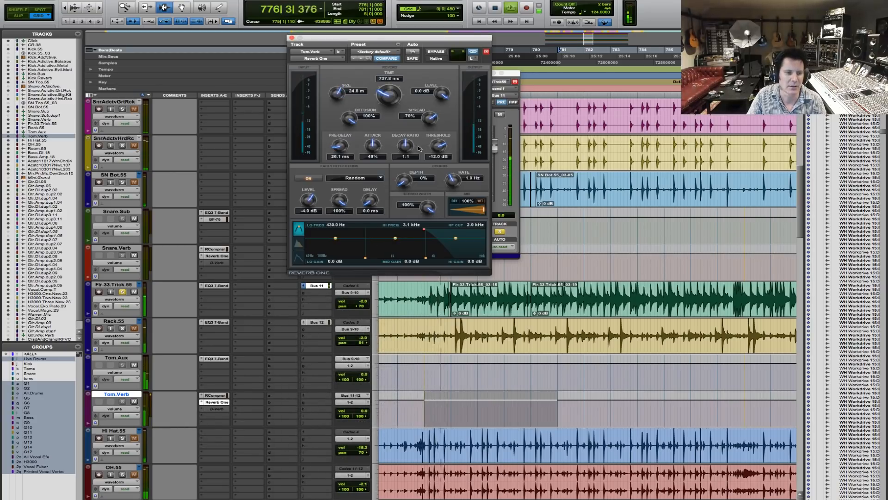
key("space")
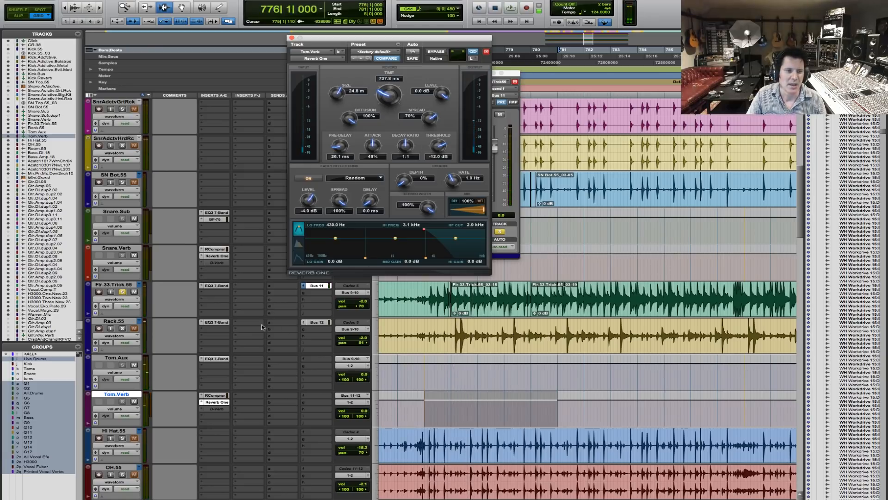
Solo Rack.55 and set its Bus 12 send to pre-fader at 0.0 dB, muting the track to audition the reverb.
left_click(123, 329)
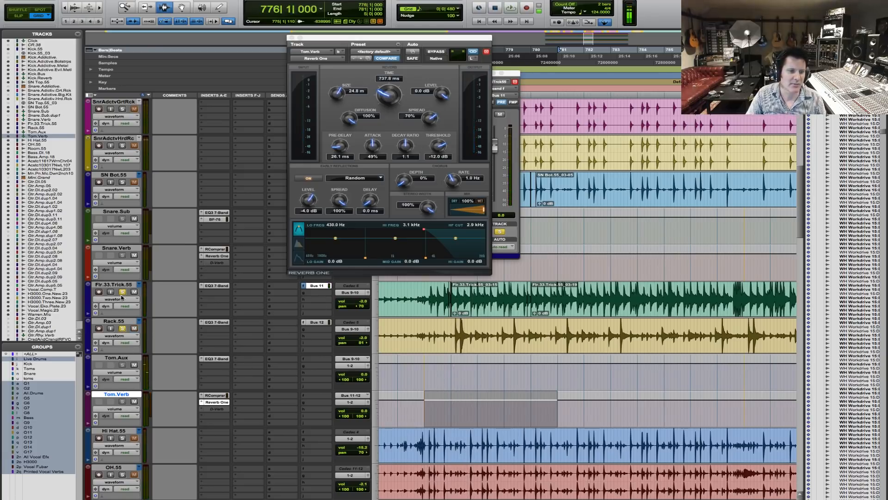
left_click(317, 323)
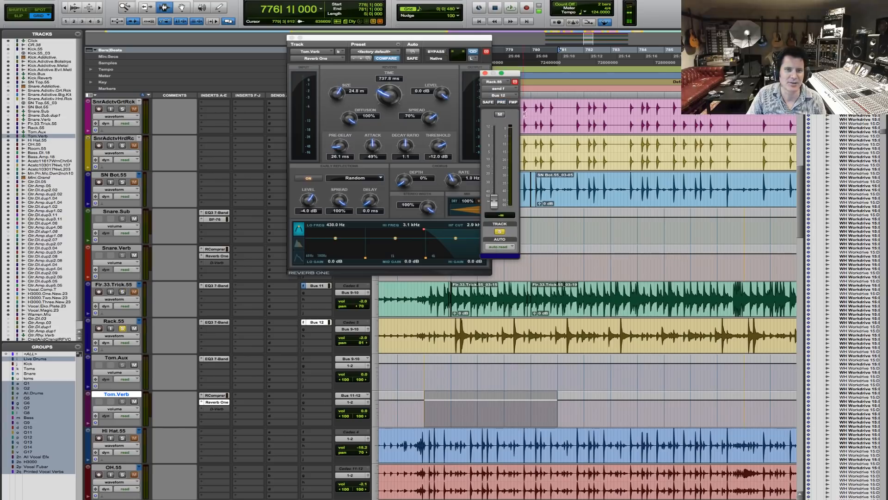
key("space")
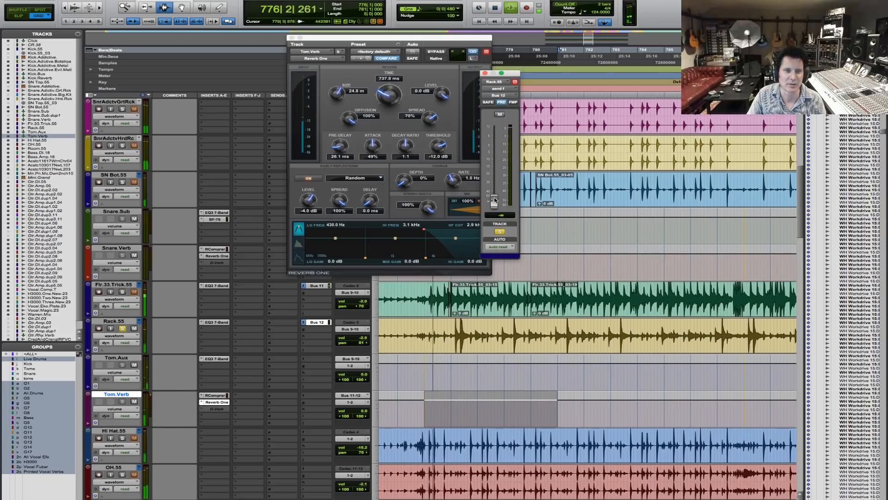
left_click(135, 329)
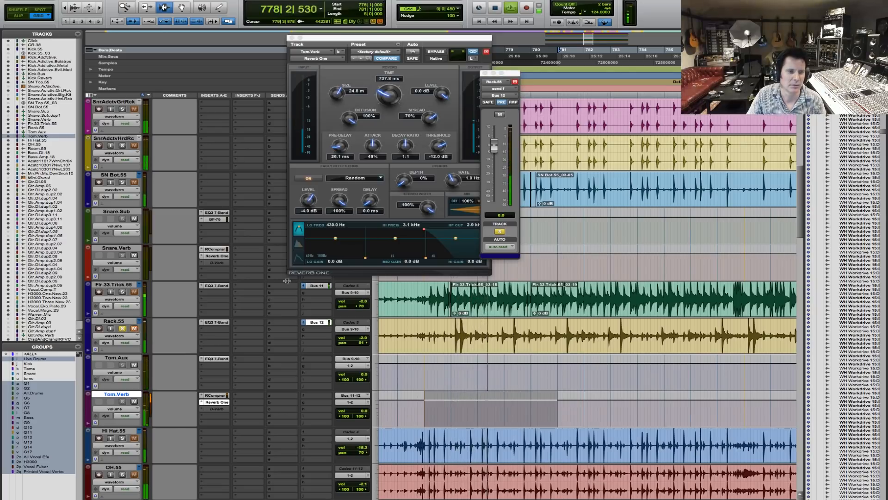
key("space")
Return Flr.33.Trick.55's Bus 11 send to post-fader and bring up Rack.55's Bus 12 send during playback.
left_click(320, 286)
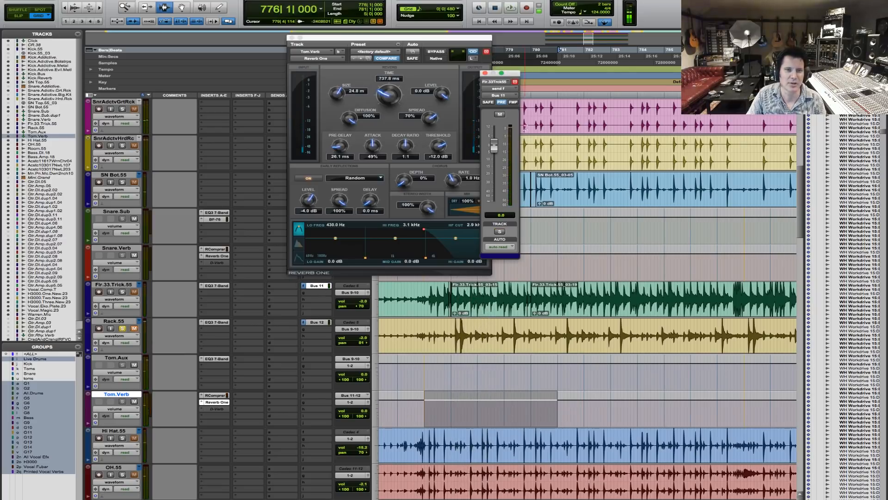
left_click(502, 102)
key("space")
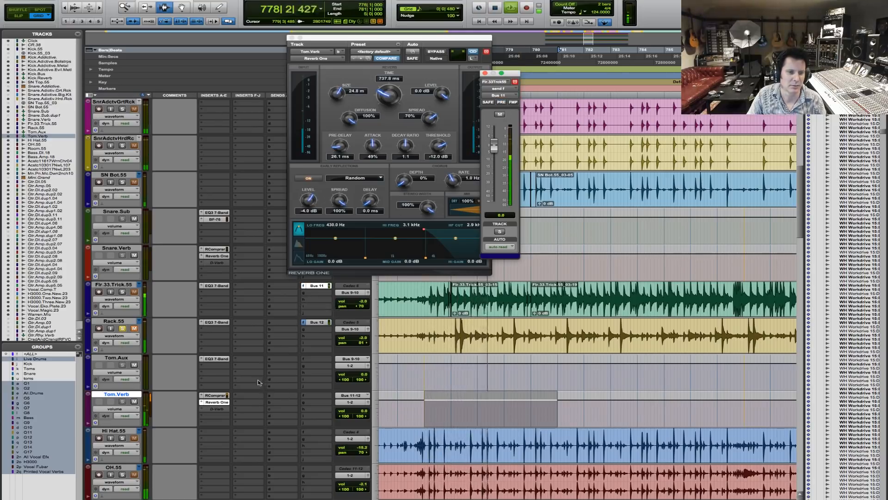
left_click(329, 323)
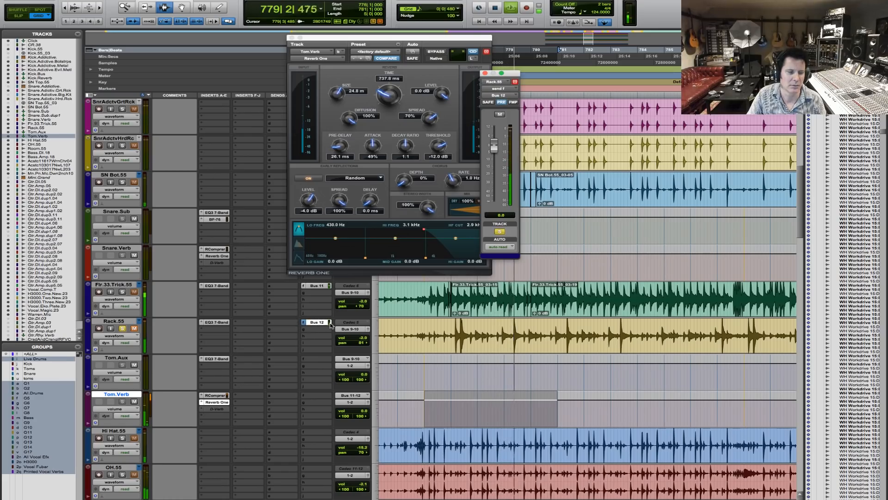
Raise the right channel's threshold in Tom.Verb's RCompressor slightly, audition both toms and close the plug-in and send windows.
left_click(227, 392)
key("space")
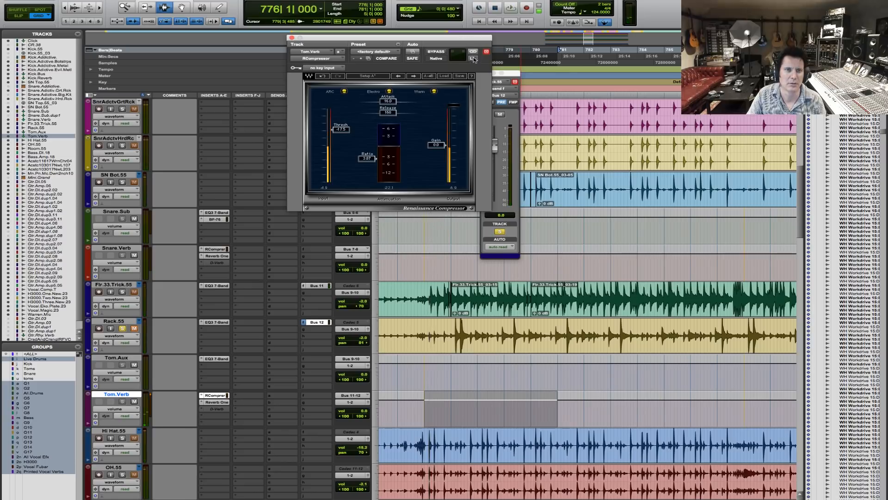
left_click(487, 67)
mouse_move(341, 130)
left_mouse_down()
mouse_move(341, 157)
mouse_move(341, 127)
left_mouse_up()
key("space")
left_click(122, 292)
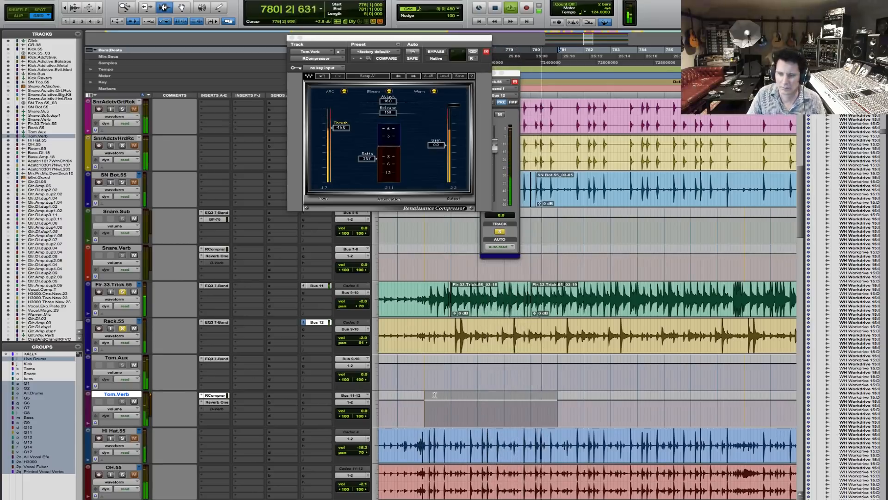
key("space")
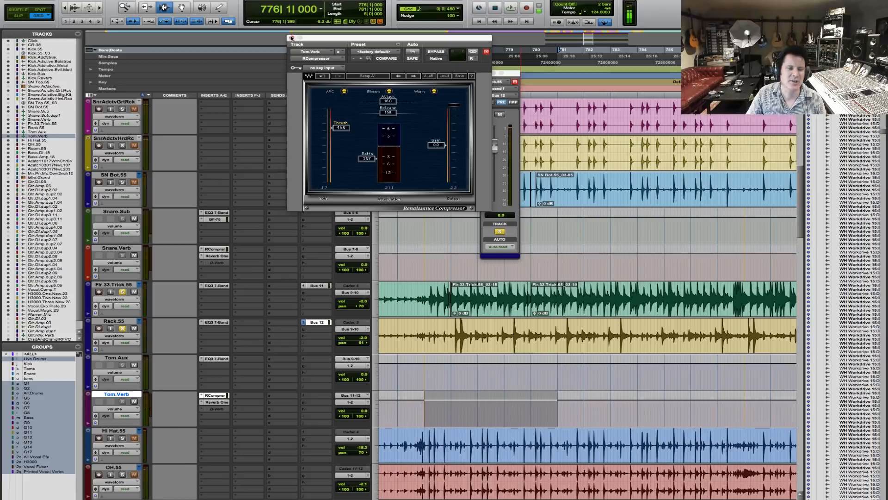
left_click(291, 38)
left_click(485, 73)
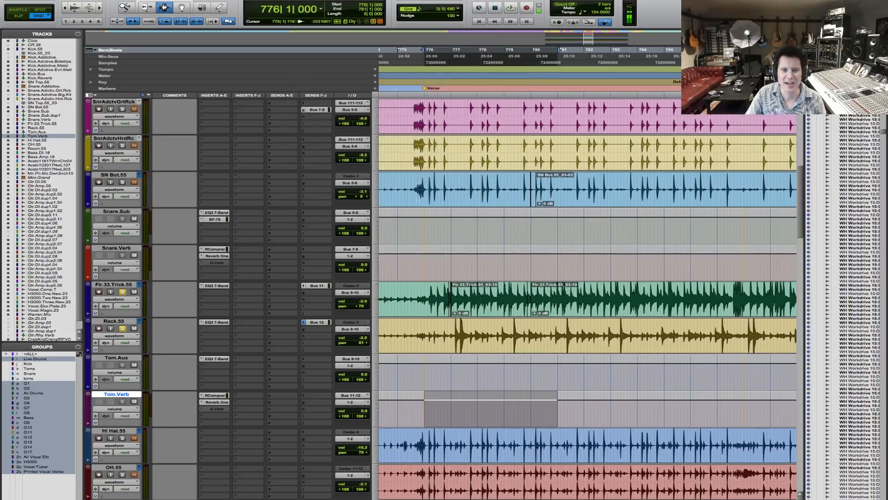
Select twelve bars from bar 776 across the grouped drum tracks.
left_click(425, 177)
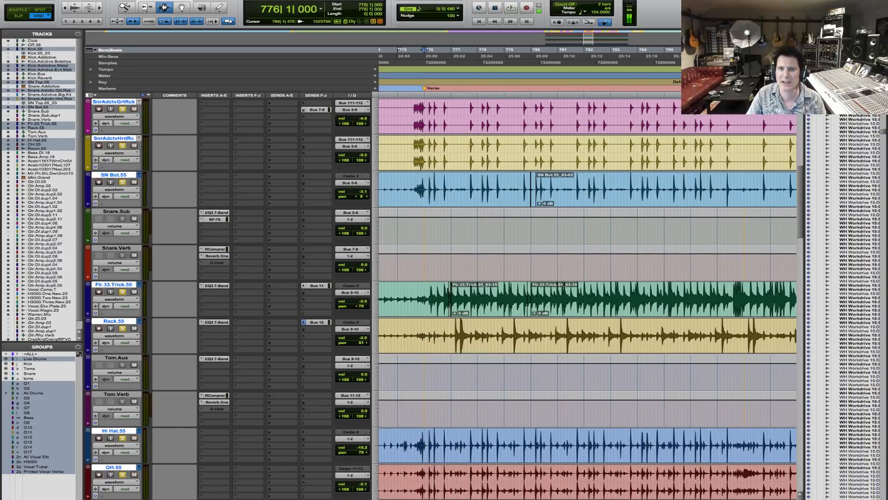
left_click(746, 186, "shift")
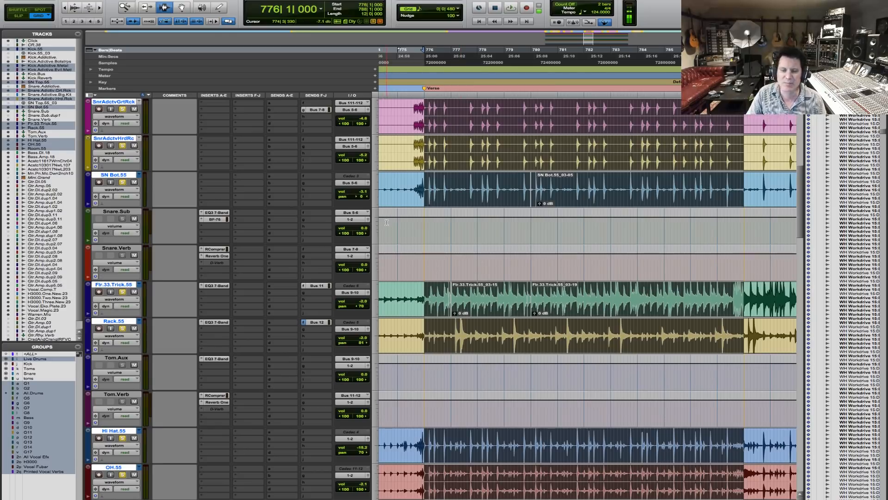
scroll(440, 236, "up", 8)
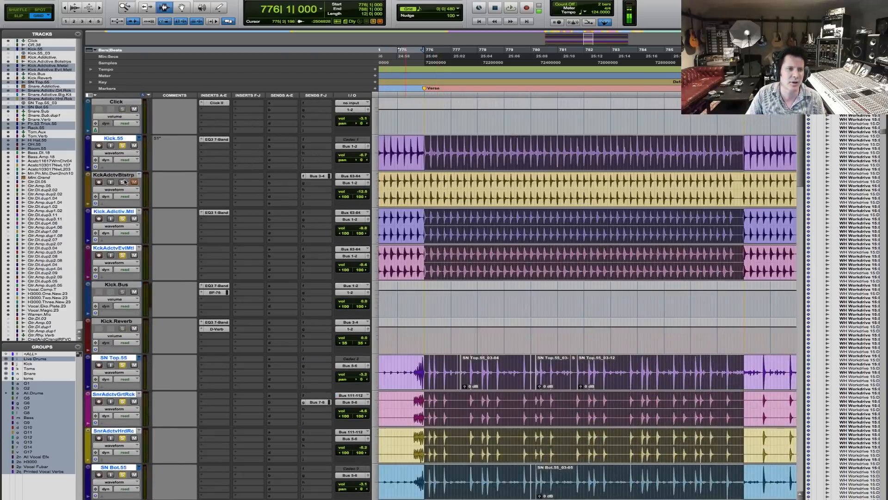
Play the full drum mix and lower Tom.Verb's volume to -7.9 dB.
key("space")
scroll(532, 287, "down", 2)
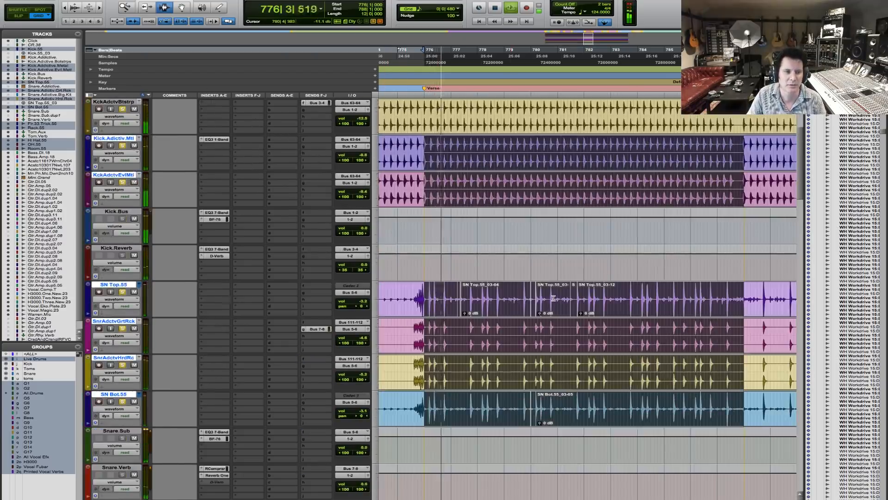
scroll(553, 298, "down", 5)
scroll(402, 362, "down", 2)
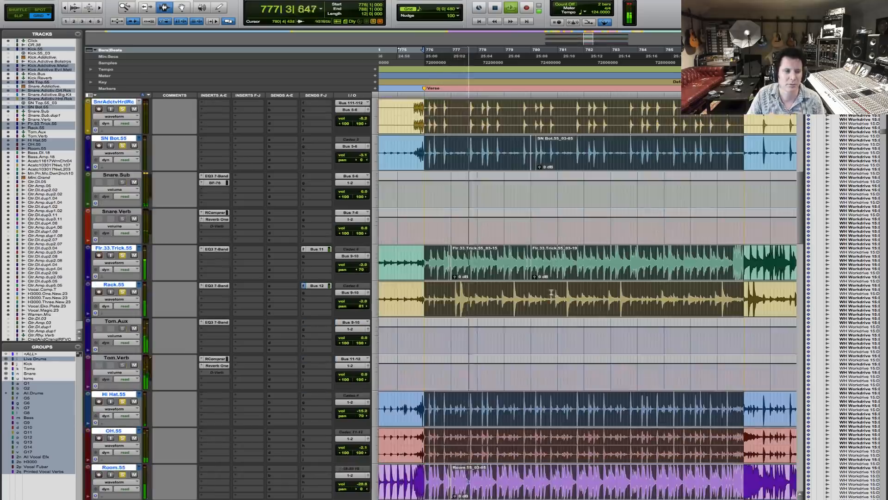
left_click(363, 376)
left_click_drag(363, 376, 364, 380)
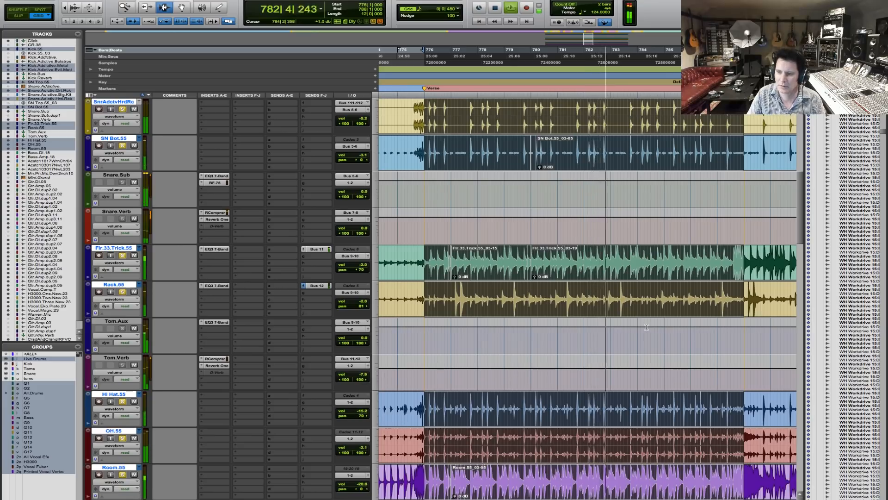
key("space")
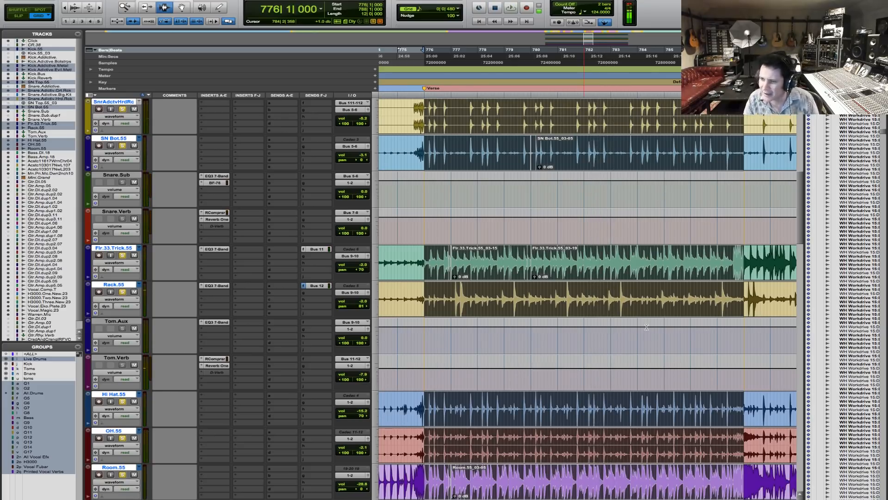
key("space")
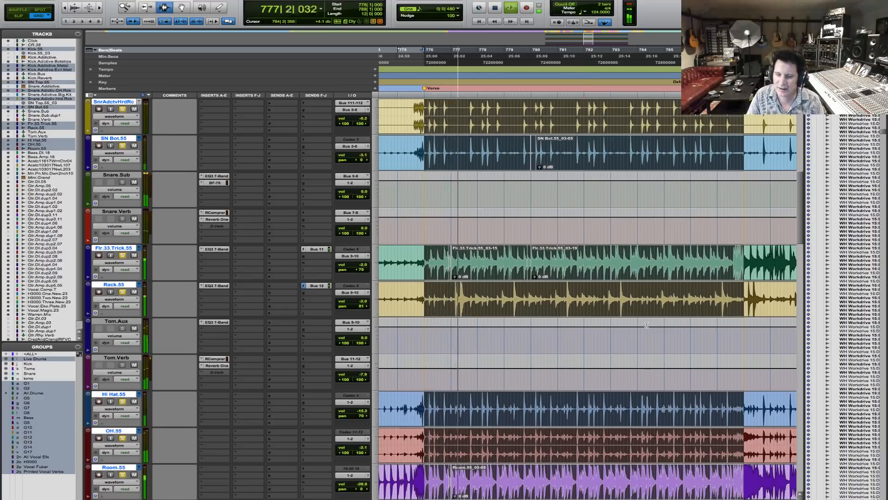
key("space")
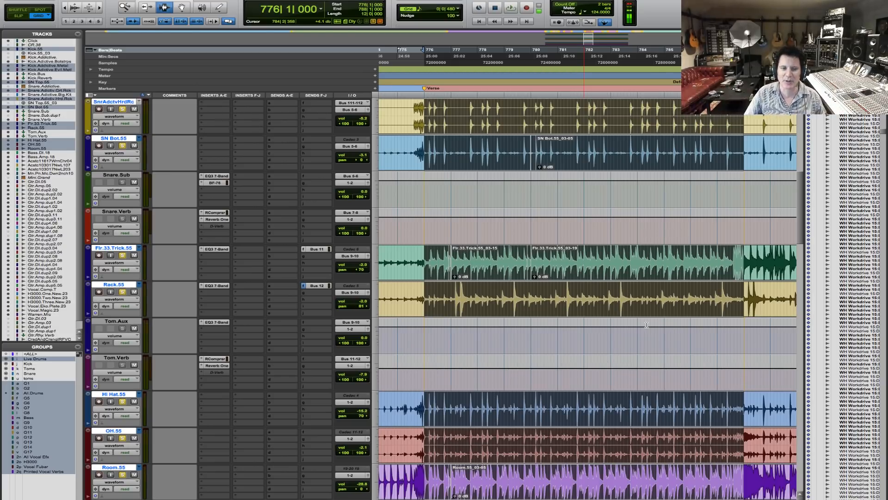
Narrow Tom.Verb's stereo panning to 70 on each side and lower its volume to -9.8 dB during playback.
left_click_drag(345, 383, 344, 381)
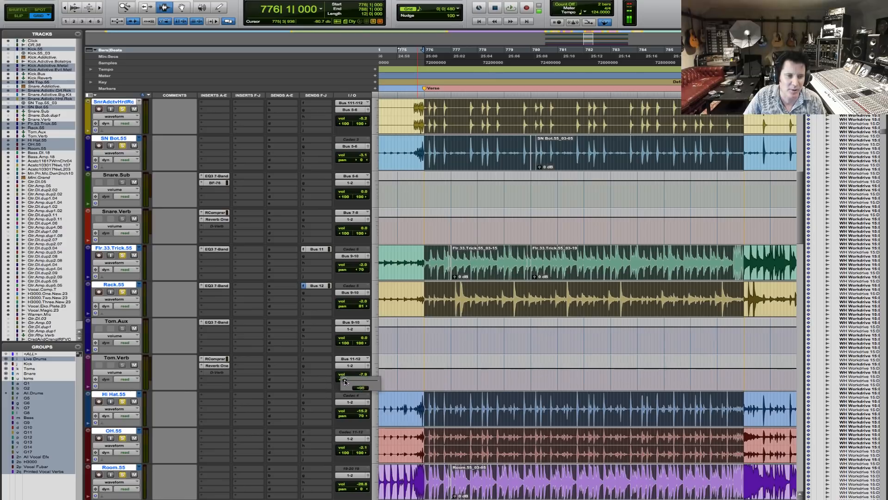
left_click(361, 382)
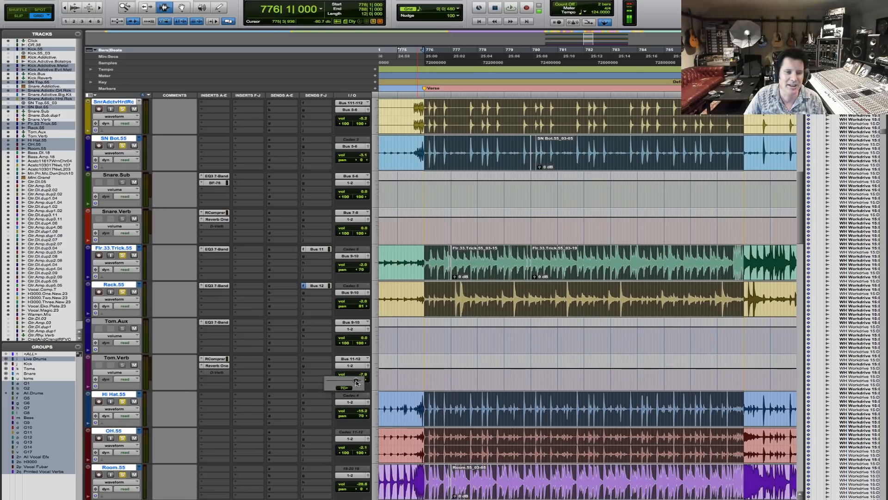
left_click_drag(356, 382, 357, 383)
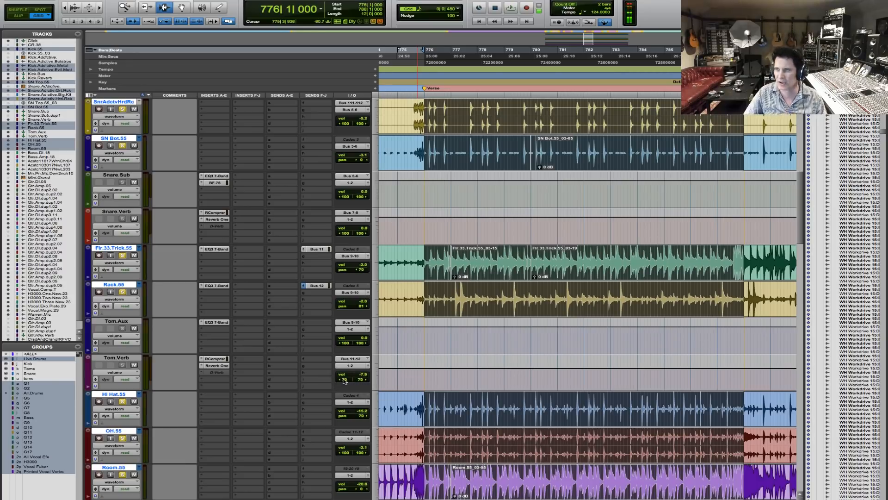
key("space")
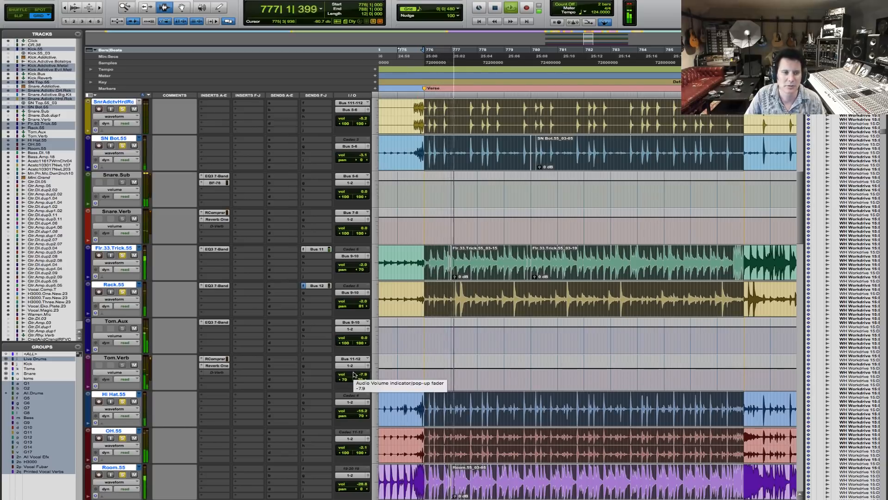
left_click_drag(356, 376, 357, 380)
key("space")
Switch Rack.55's Bus 12 send from pre-fader to post-fader, audition it in the drum mix and close the send window.
left_click(321, 285)
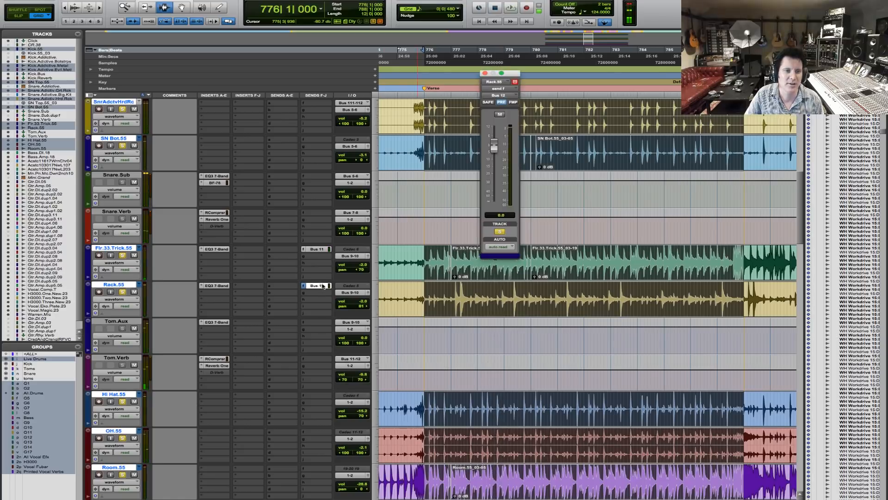
key("space")
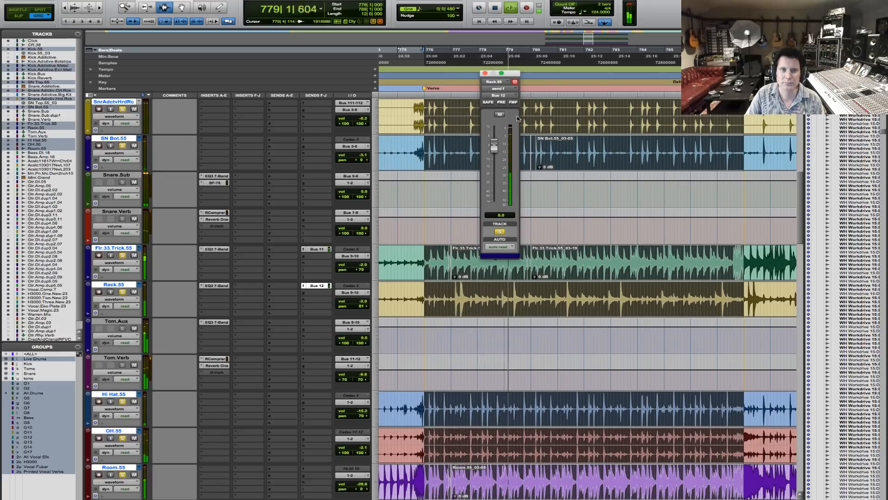
left_click(485, 74)
key("space")
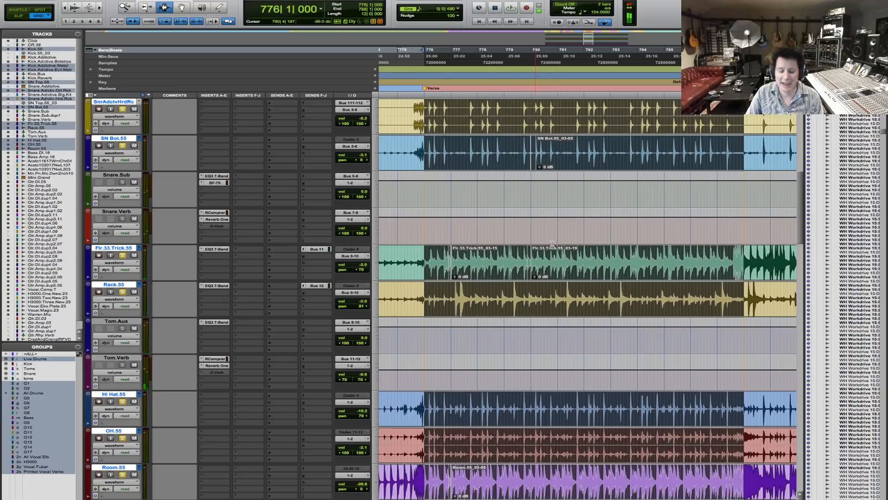
Play the full drum mix from bar 776 to judge the tom reverb level.
key("r")
left_click(496, 267)
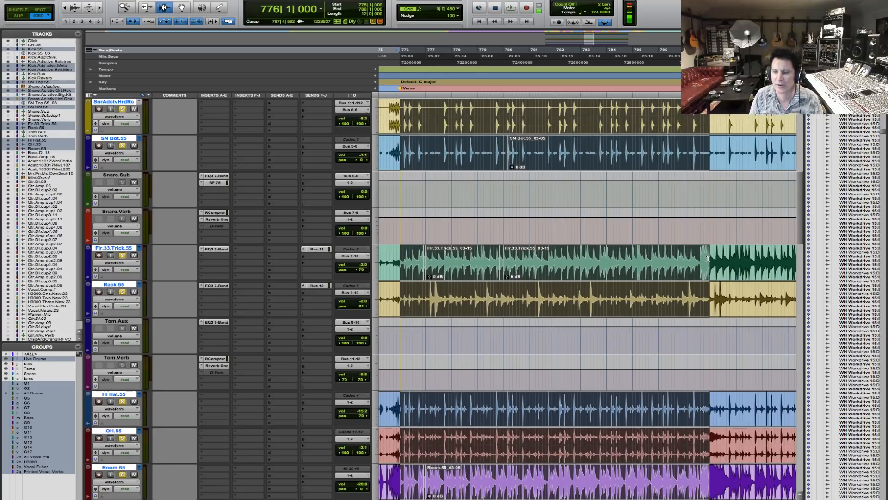
key("space")
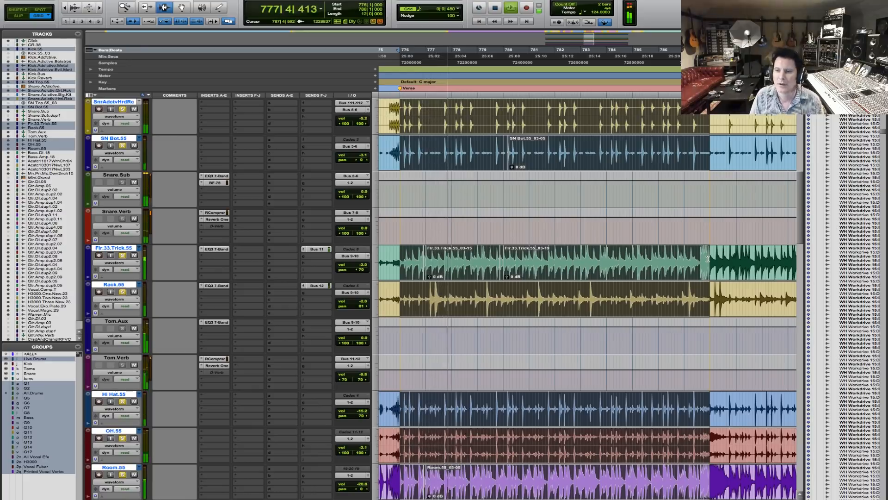
key("space")
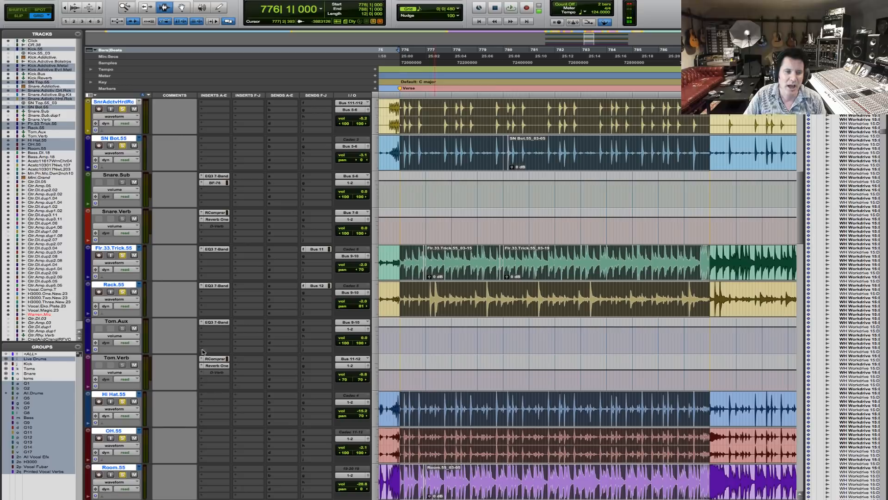
Check Tom.Verb's RCompressor, close it and continue auditioning the full drum mix through the verse.
left_click(215, 359)
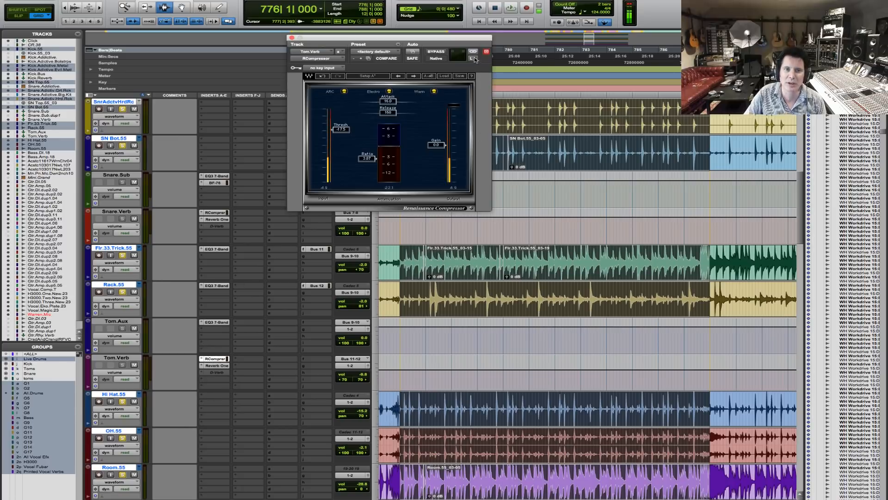
key("space")
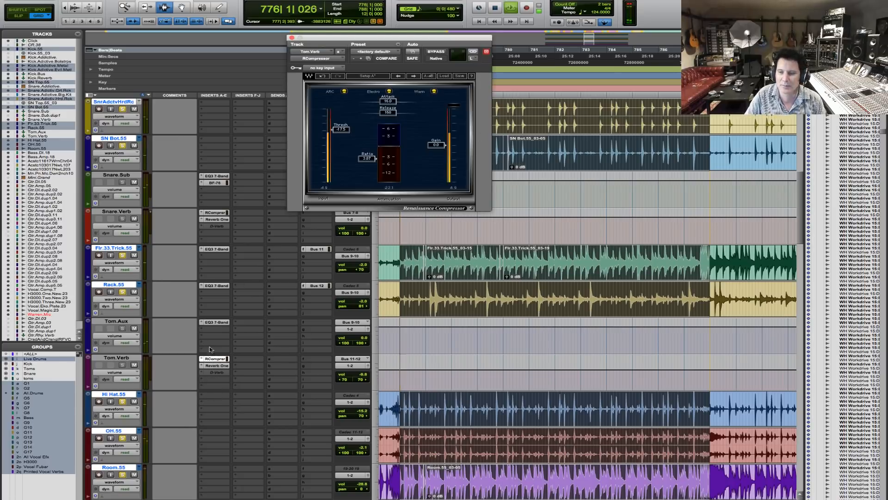
left_click(292, 38)
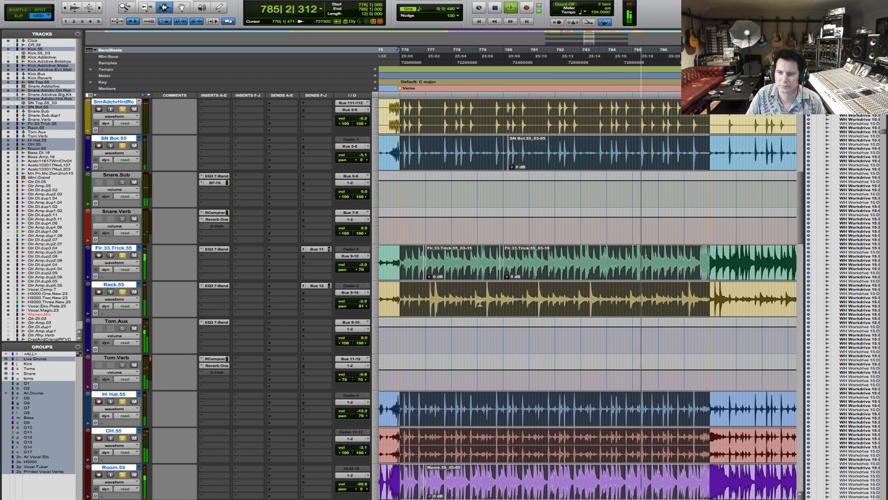
key("super+[")
key("F5")
left_click_drag(480, 262, 716, 260)
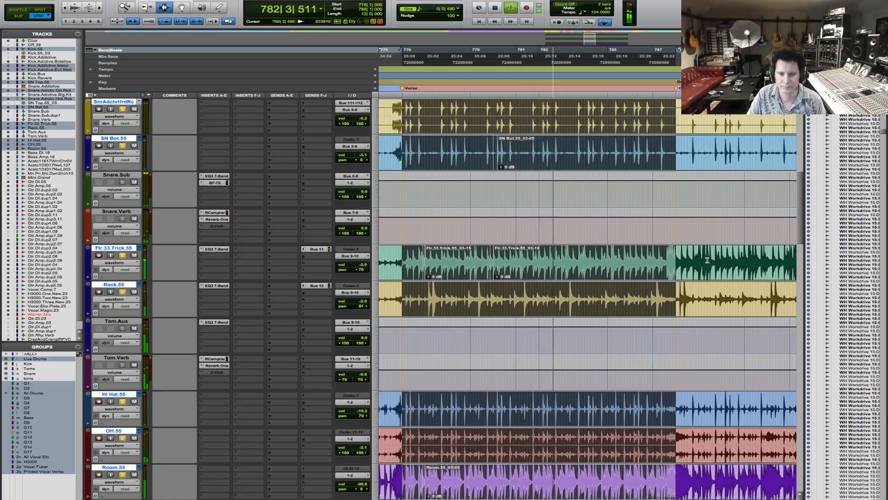
key("space")
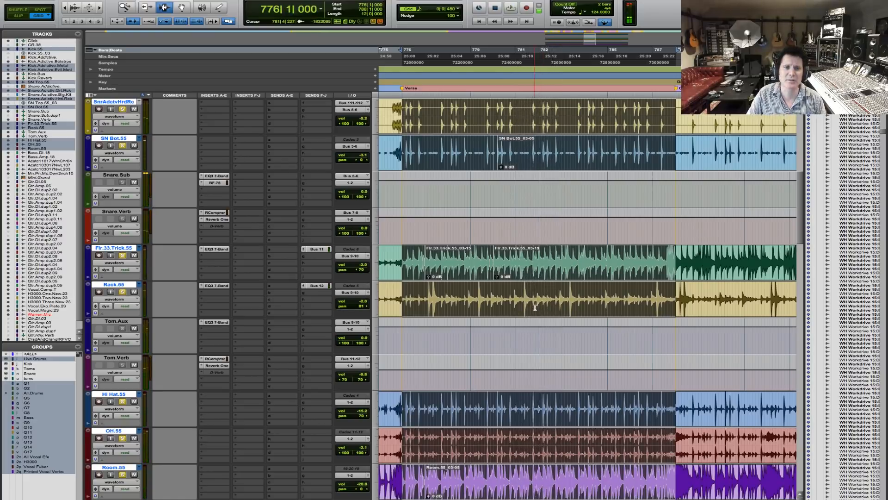
Play the verse and add the Bass.DI.18 and Bass.Amp.18 tracks to the soloed drums.
key("space")
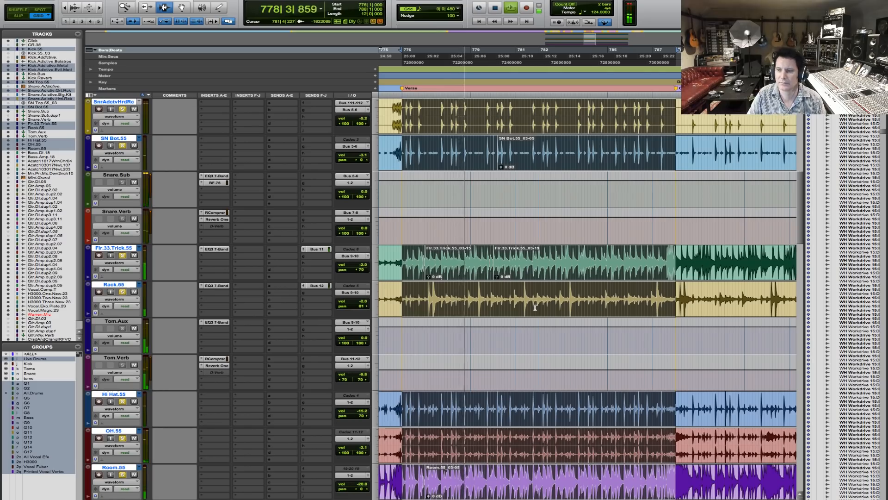
scroll(536, 308, "down", 4)
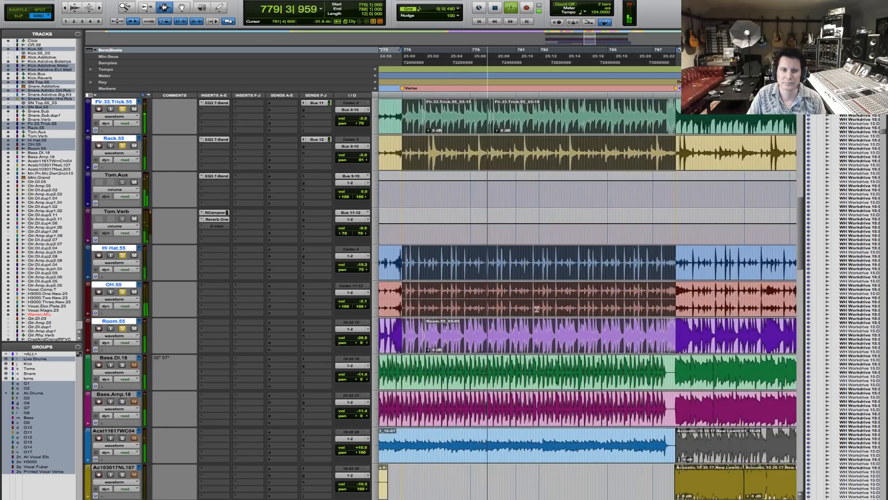
left_click(123, 365)
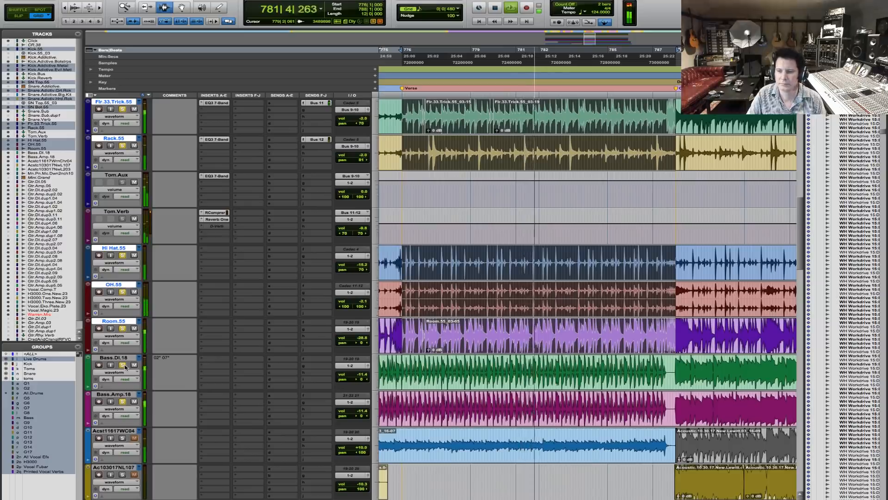
key("r")
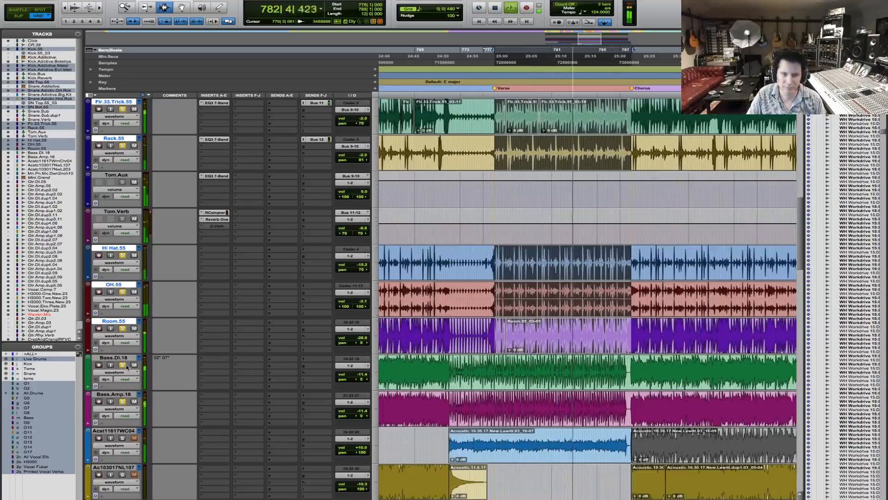
key("F5")
left_click_drag(485, 350, 721, 355)
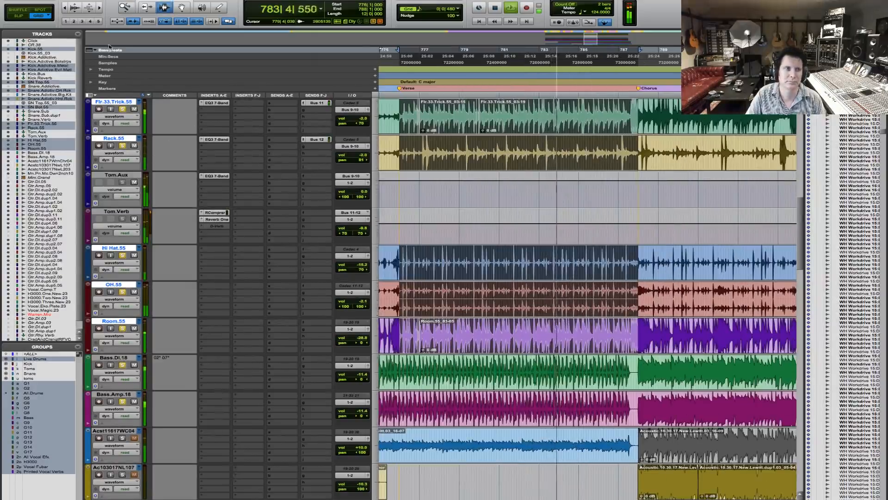
Restart playback from bar 776 and add the verse guitars, the DI and amp tracks of dup3.11 and dup4.06, to the solos.
double_click(125, 7)
key("F5")
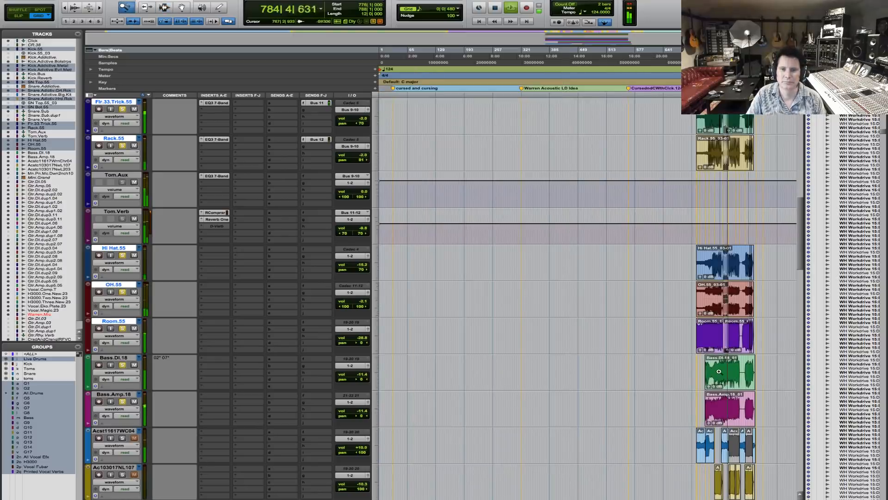
key("space")
left_click_drag(715, 364, 744, 364)
key("F5")
left_click_drag(509, 361, 692, 360)
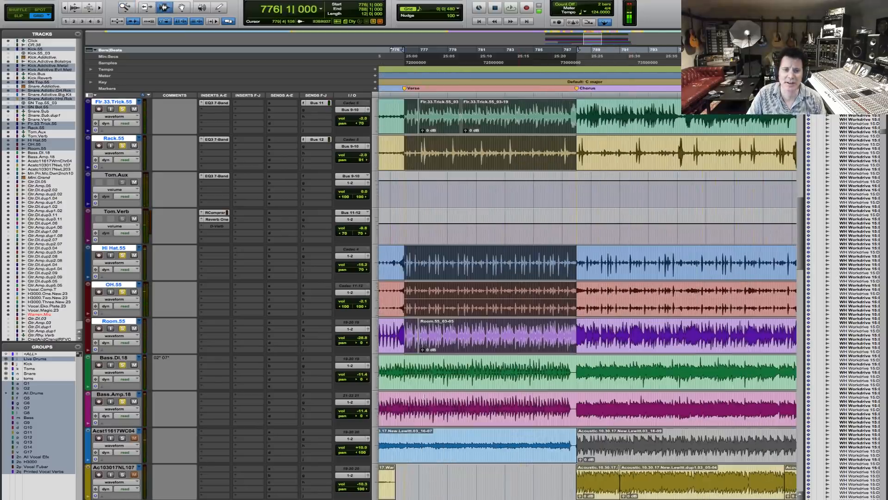
key("space")
scroll(459, 440, "down", 5)
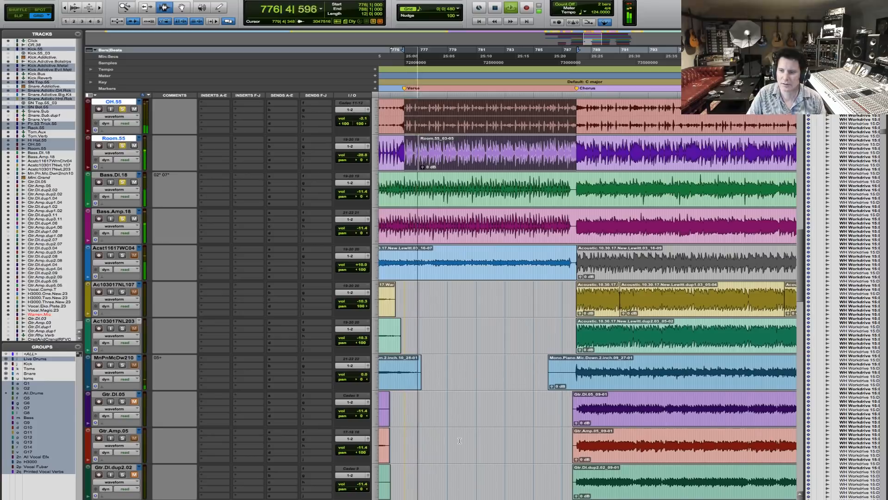
scroll(251, 375, "down", 9)
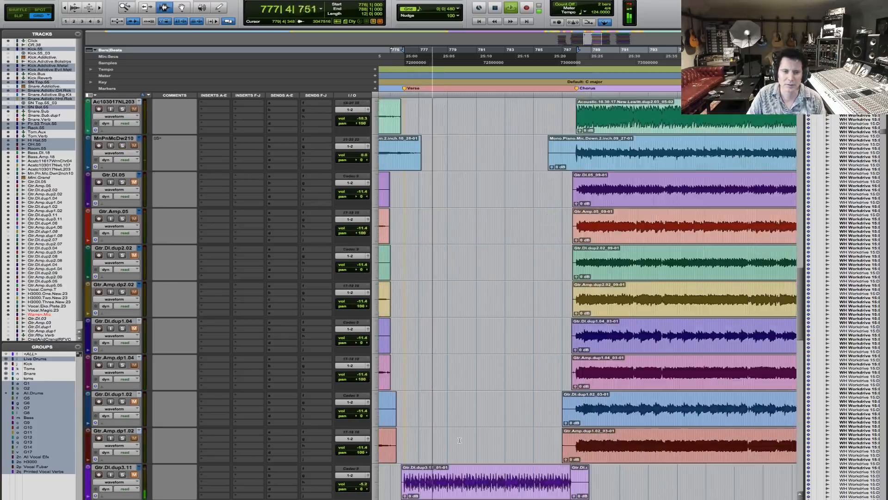
left_click(122, 365)
left_click(122, 402)
left_click(122, 475)
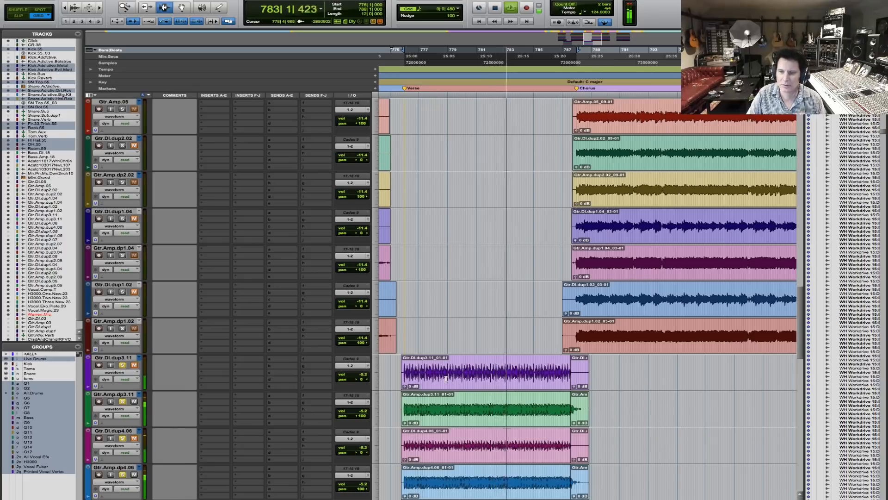
Solo Vocal.Comp.T as well and audition it with the drums, bass and guitars through the verse.
scroll(482, 384, "down", 10)
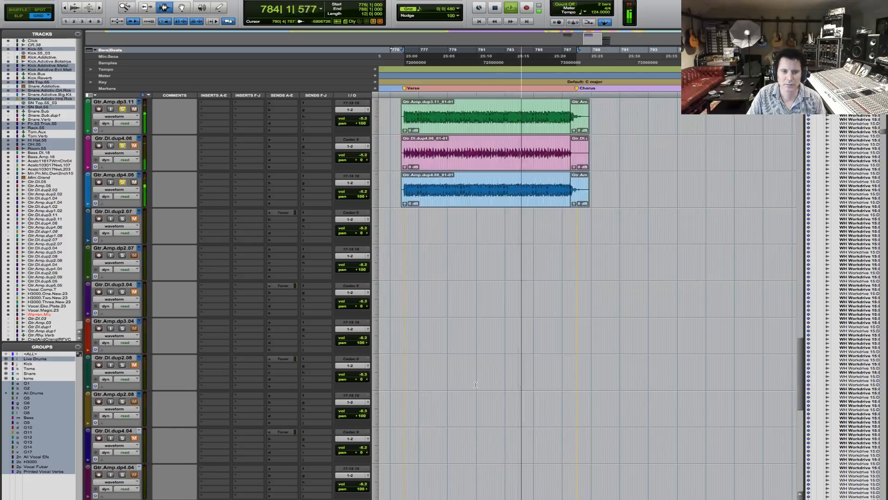
scroll(475, 385, "down", 4)
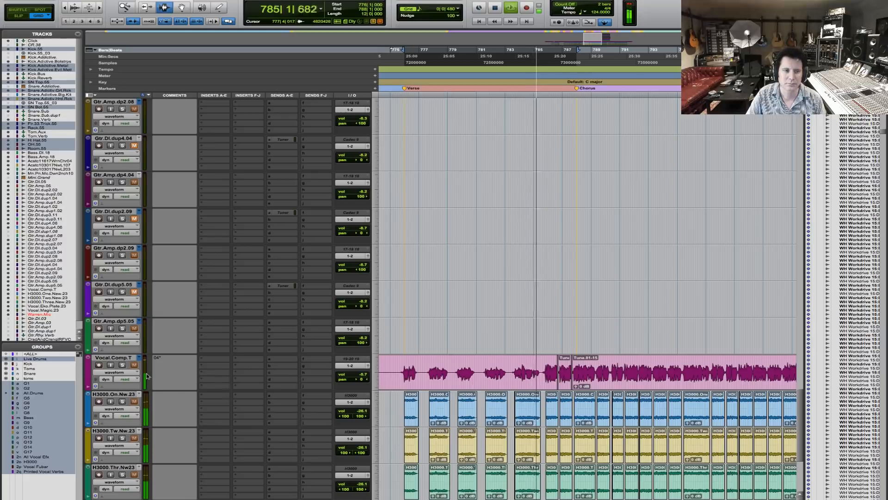
left_click(122, 365)
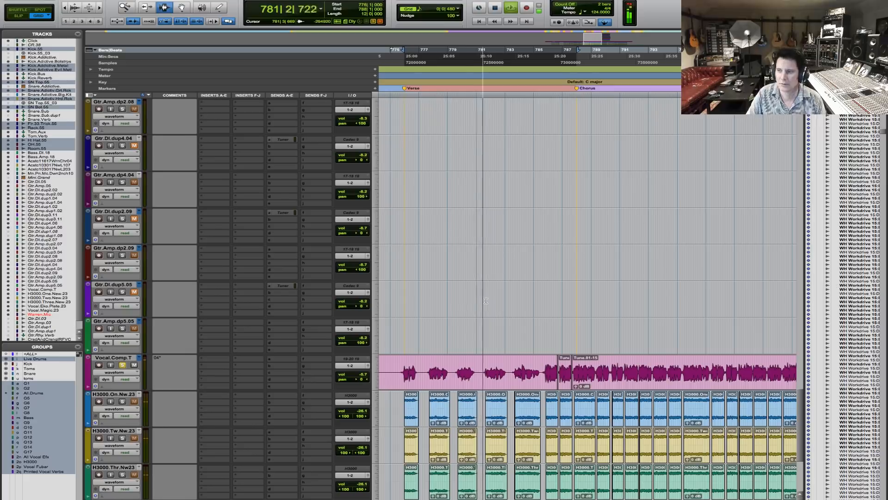
key("space")
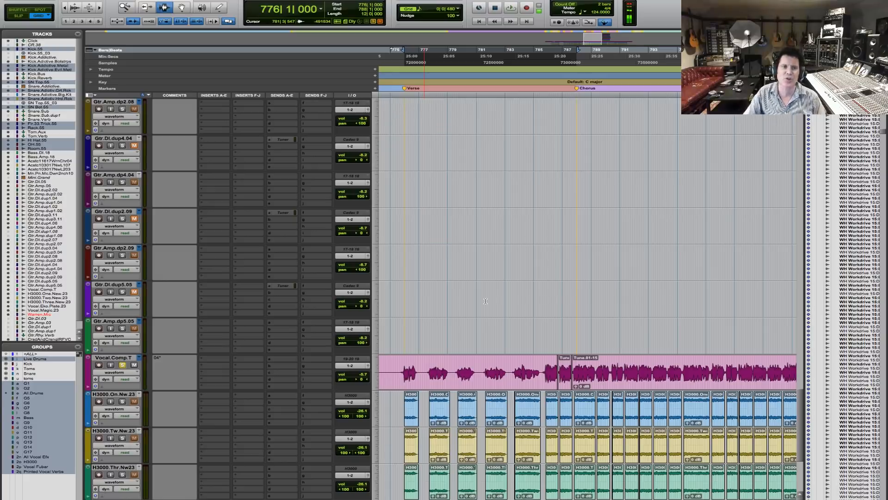
Take the four verse guitar tracks, the DI and amp pairs of dup3.11 and dup4.06, out of solo.
scroll(477, 268, "up", 10)
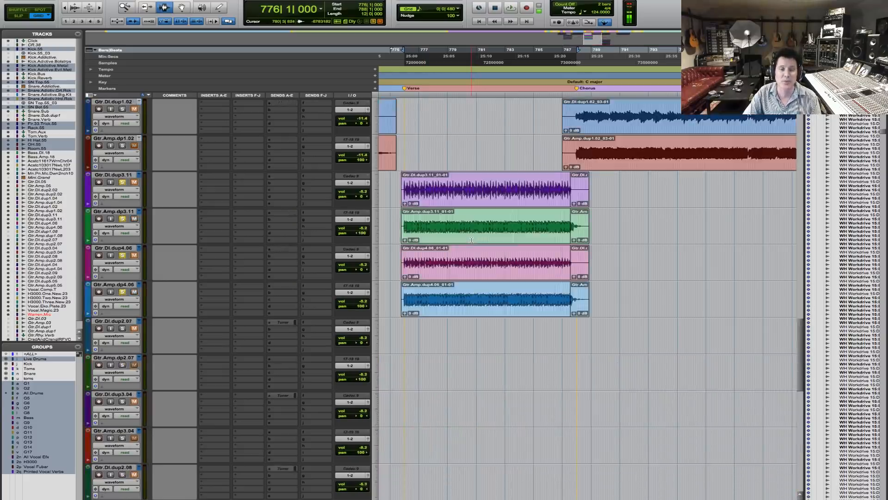
scroll(471, 240, "up", 15)
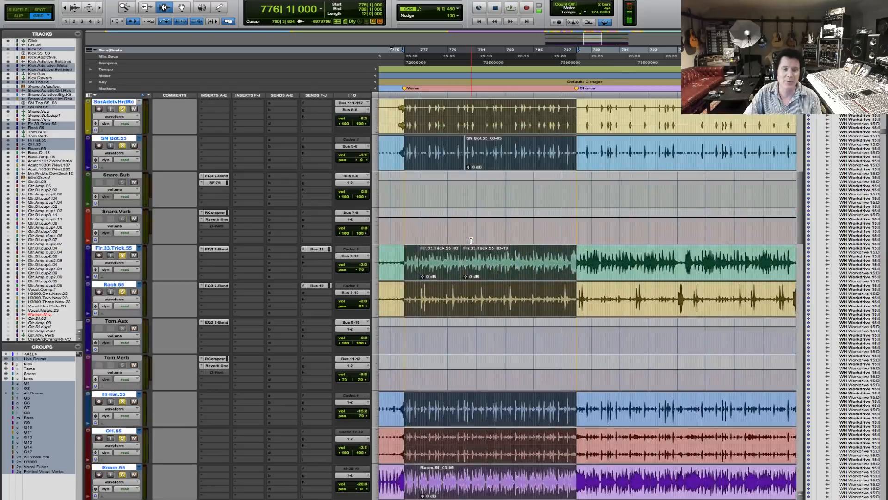
scroll(471, 240, "down", 20)
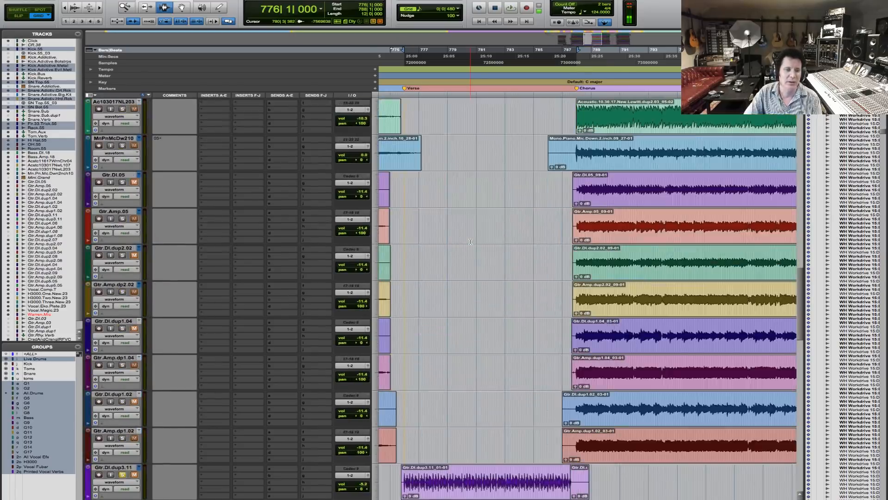
scroll(470, 241, "down", 5)
left_click(122, 401)
left_click(122, 364)
scroll(467, 393, "down", 4)
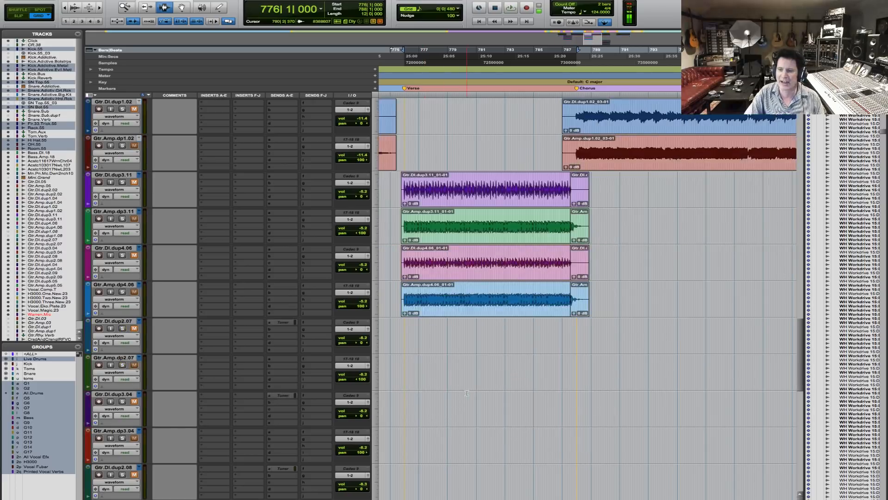
scroll(467, 392, "down", 10)
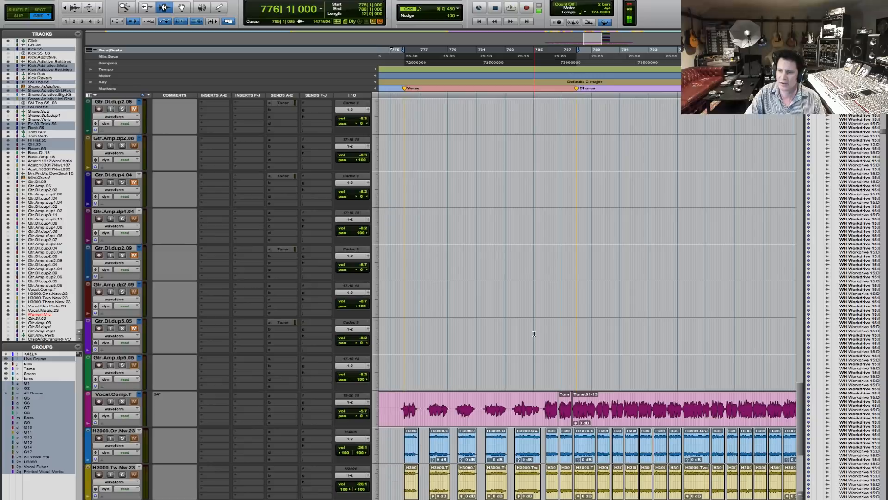
scroll(534, 333, "up", 4)
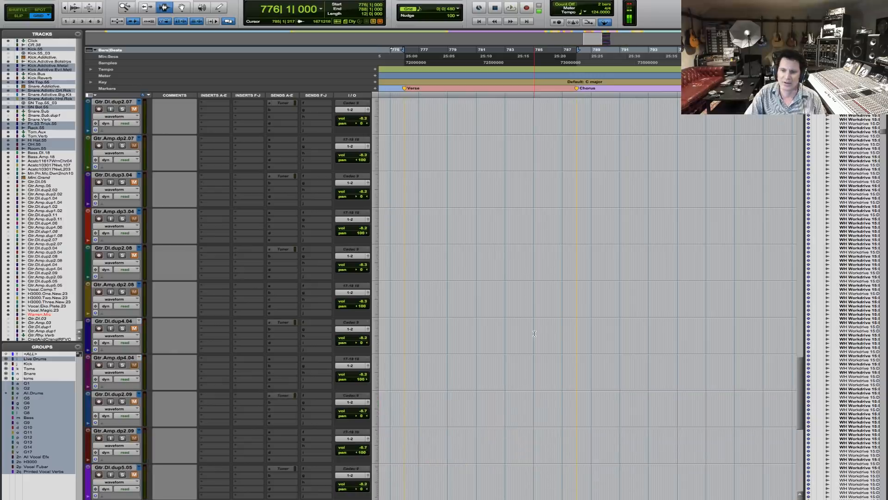
Play the verse from bar 776 to hear the drums and bass without the verse guitars.
scroll(534, 333, "up", 15)
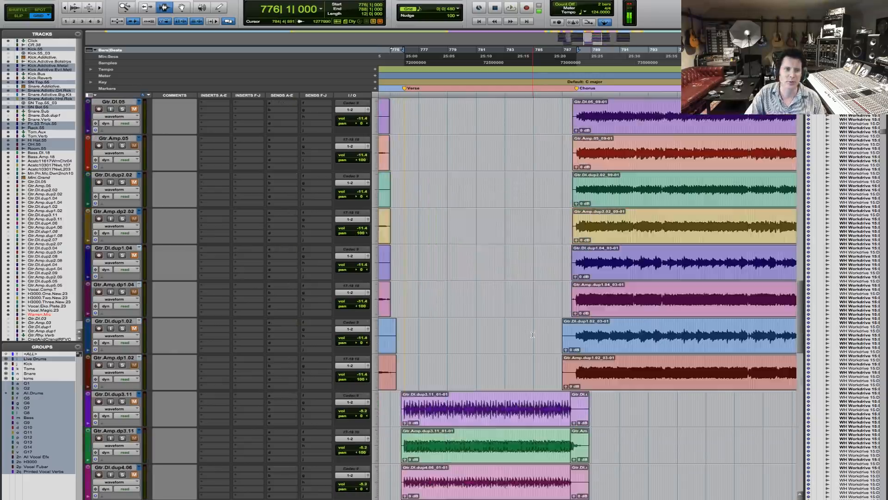
scroll(532, 334, "up", 1)
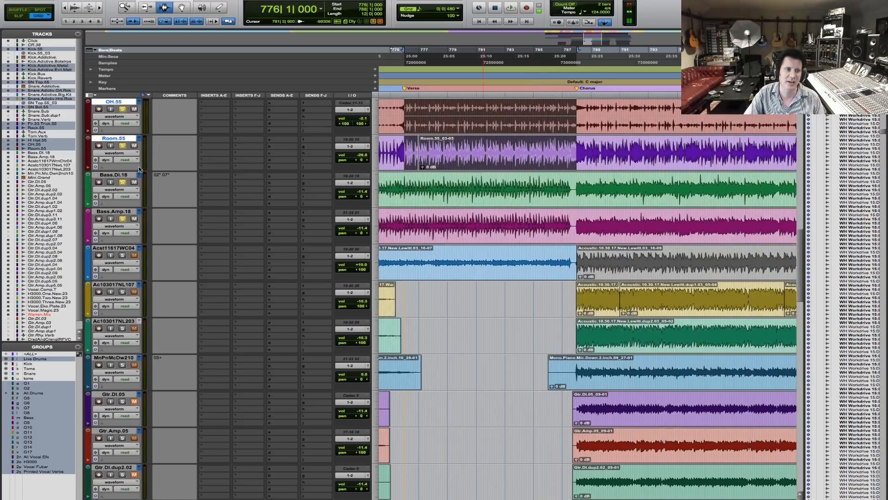
key("space")
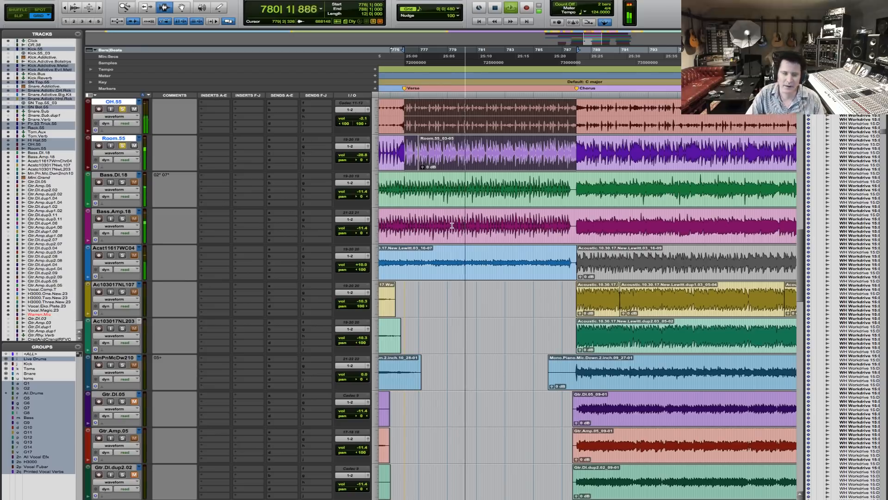
key("space")
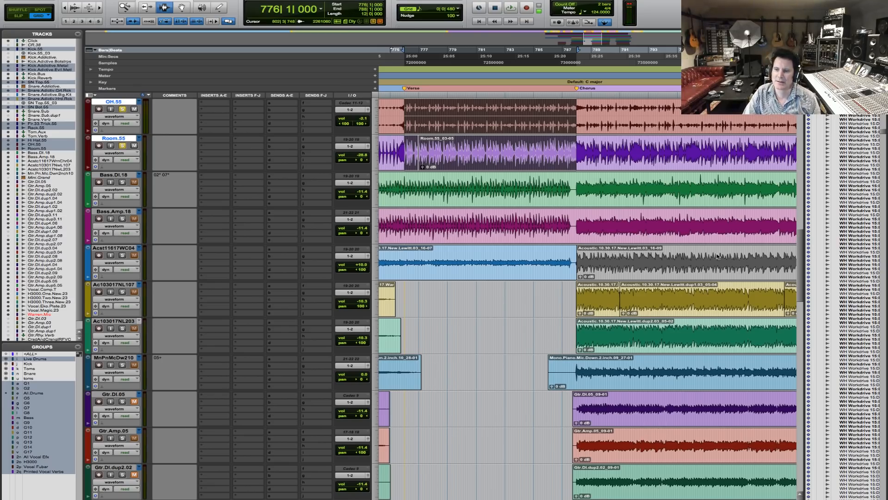
Replay the verse from bar 776 beat 2, stop, and place the playback start at 776|1|480.
left_click(449, 123)
left_click(408, 108)
key("space")
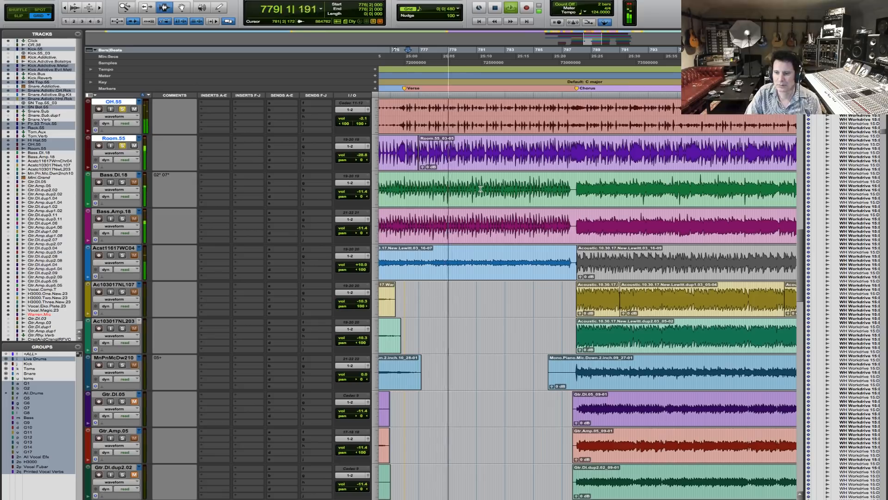
key("space")
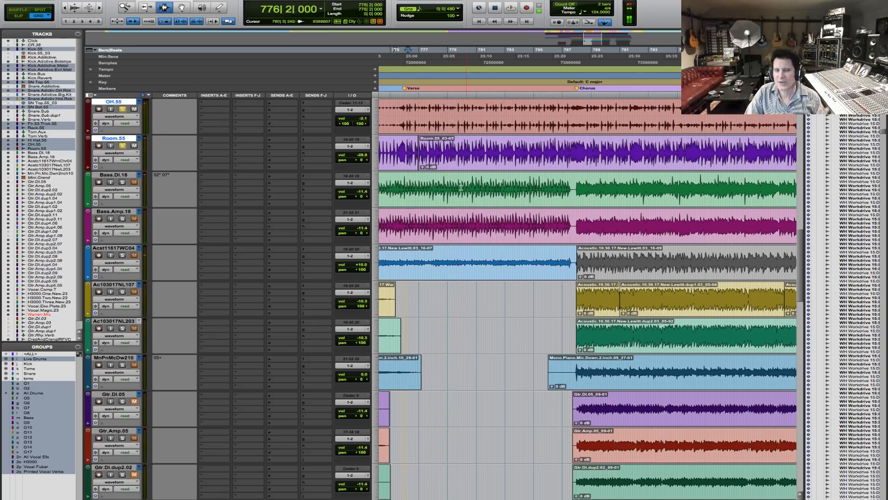
left_click(406, 119)
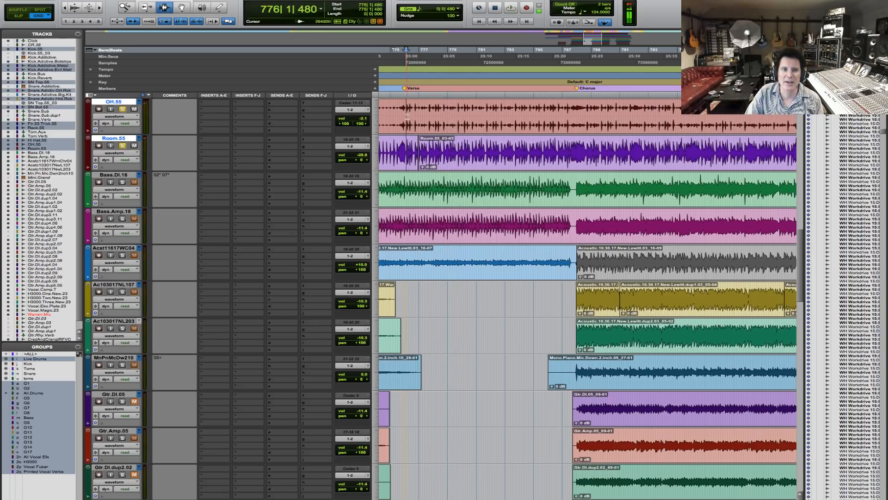
Shift the Tom.Verb compressor and reverb down one insert slot and add a stereo EQ3 1-Band ahead of them.
scroll(452, 158, "up", 4)
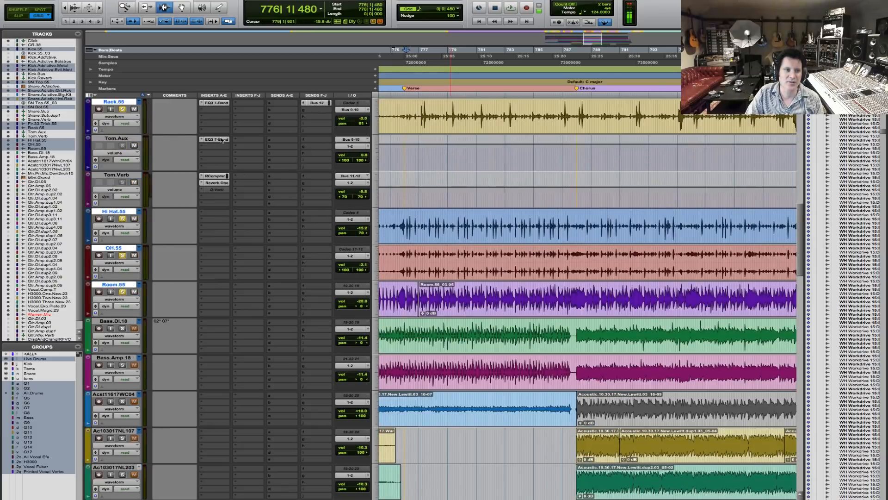
scroll(222, 153, "up", 2)
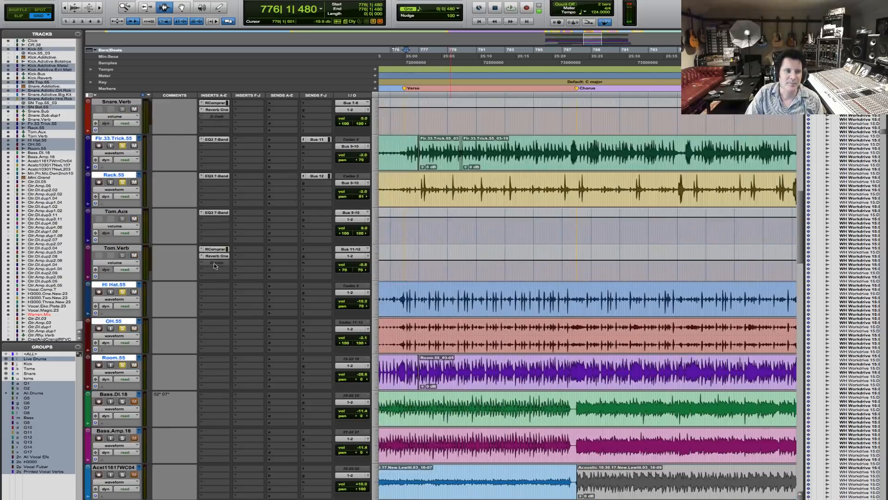
left_click_drag(216, 257, 215, 256)
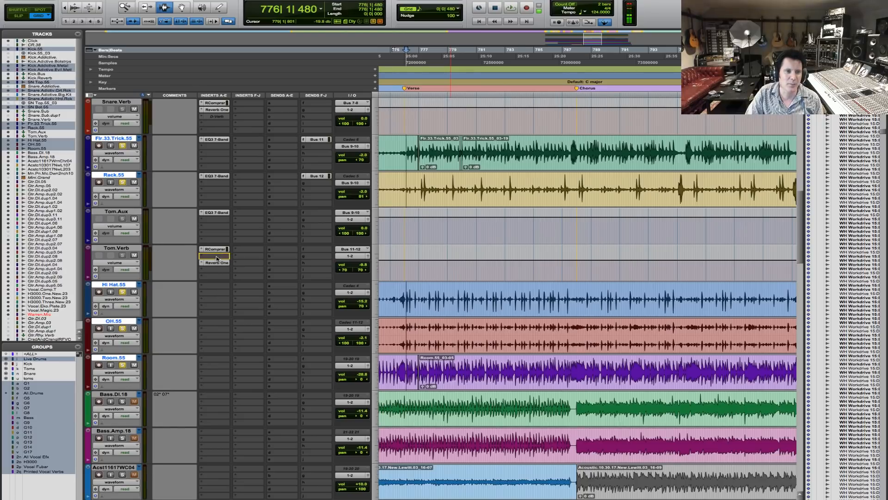
left_click(217, 213)
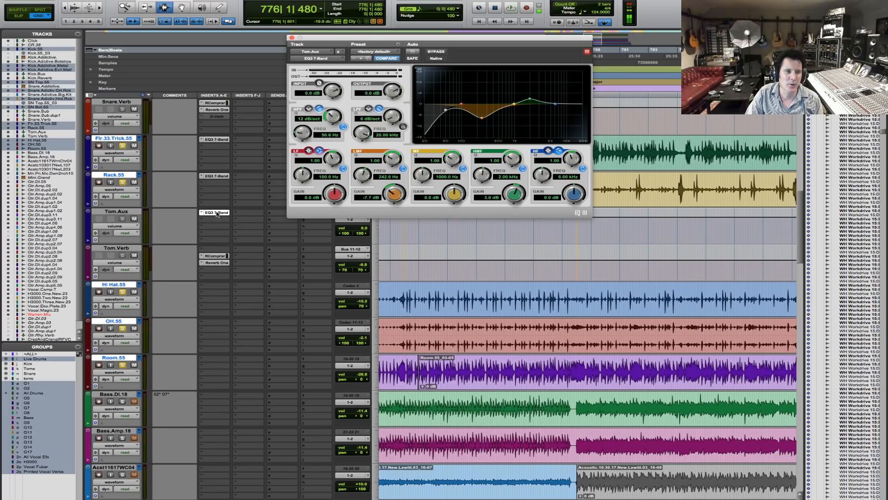
left_click(206, 252)
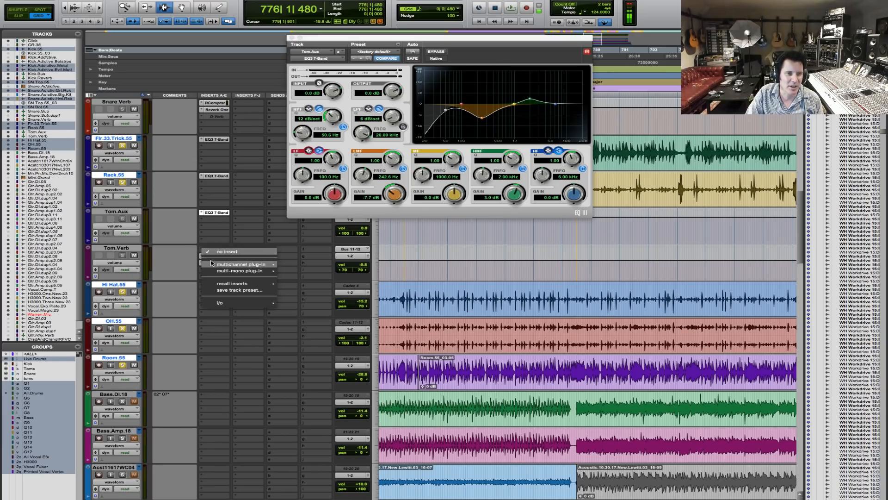
mouse_move(245, 264)
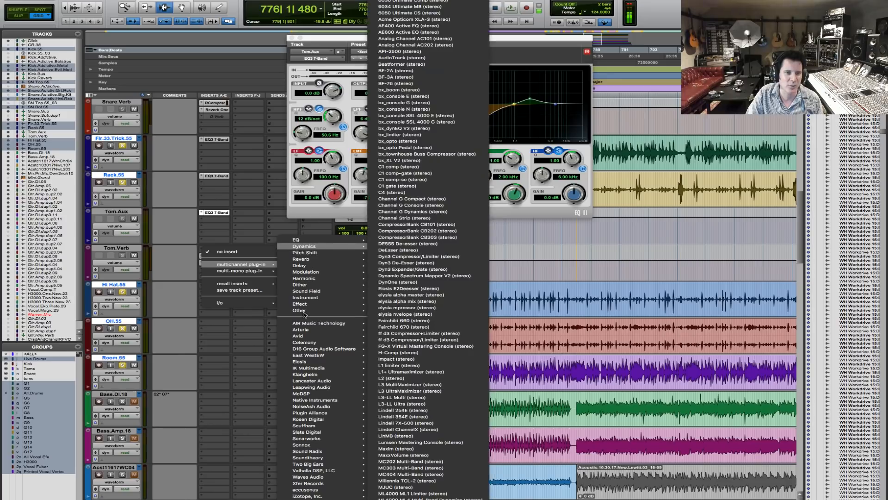
mouse_move(301, 336)
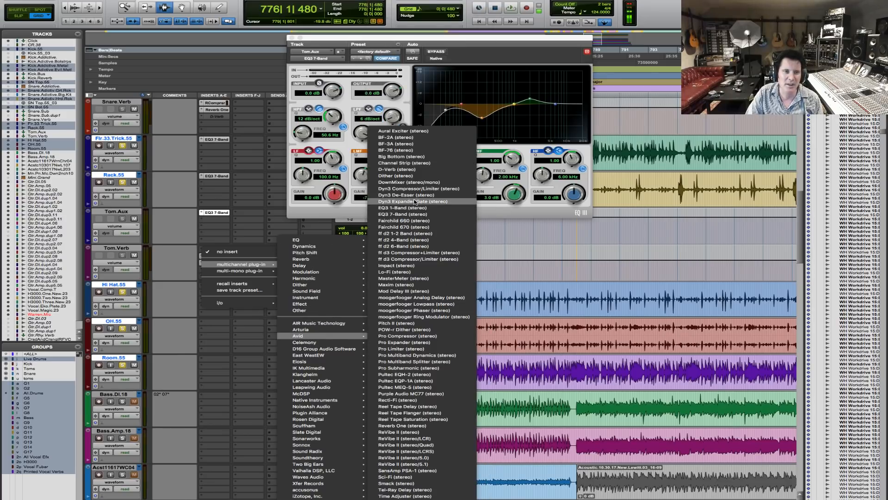
left_click(413, 209)
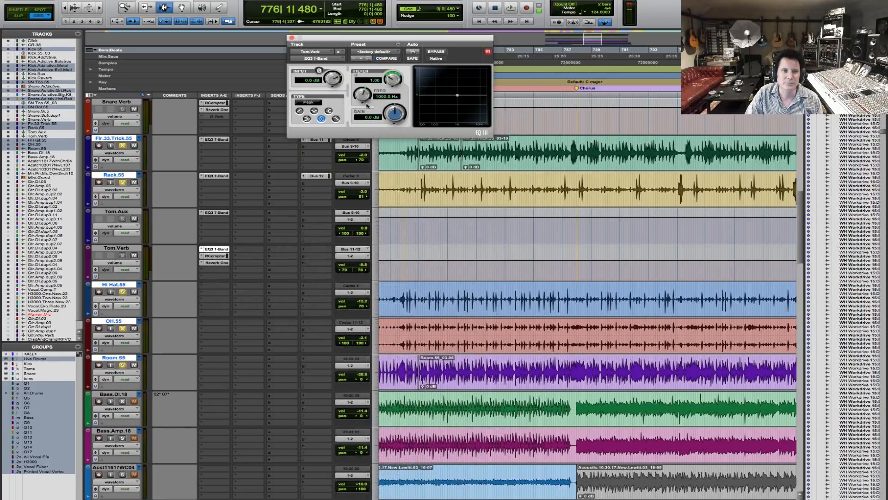
Set the Tom.Verb EQ to a high-pass filter at 242.7 Hz and audition it in the verse.
left_click(300, 111)
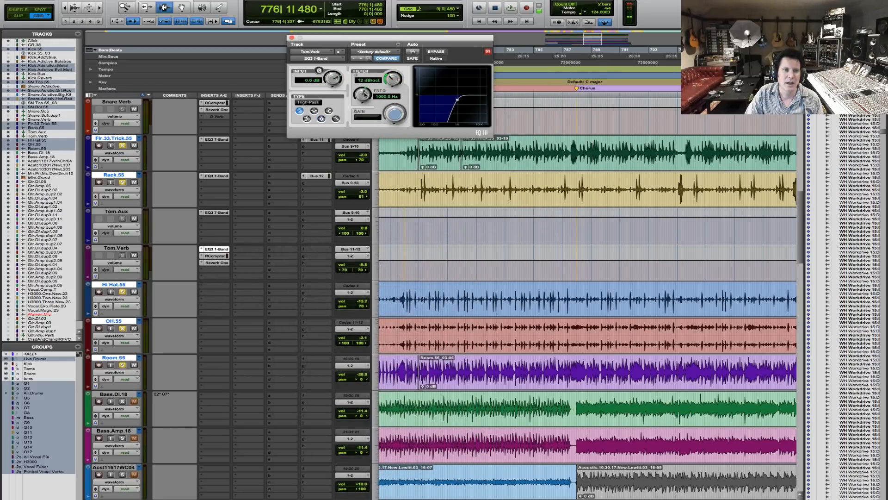
left_click_drag(363, 95, 356, 106)
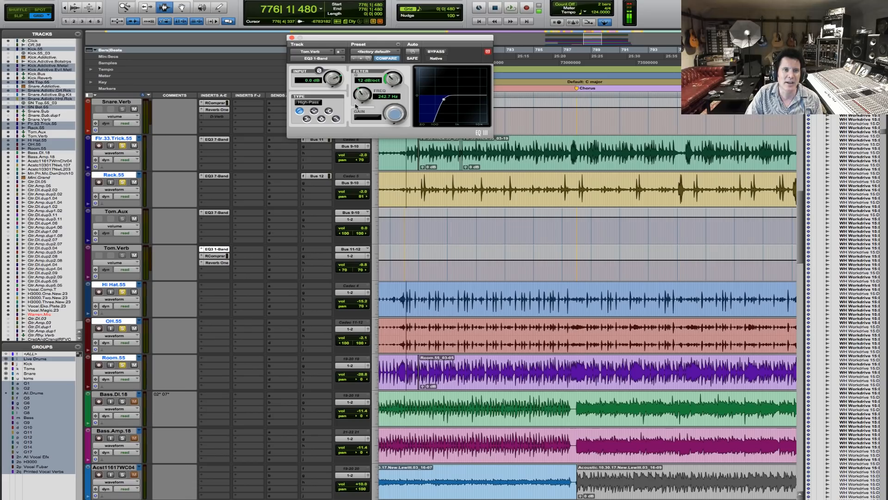
key("space")
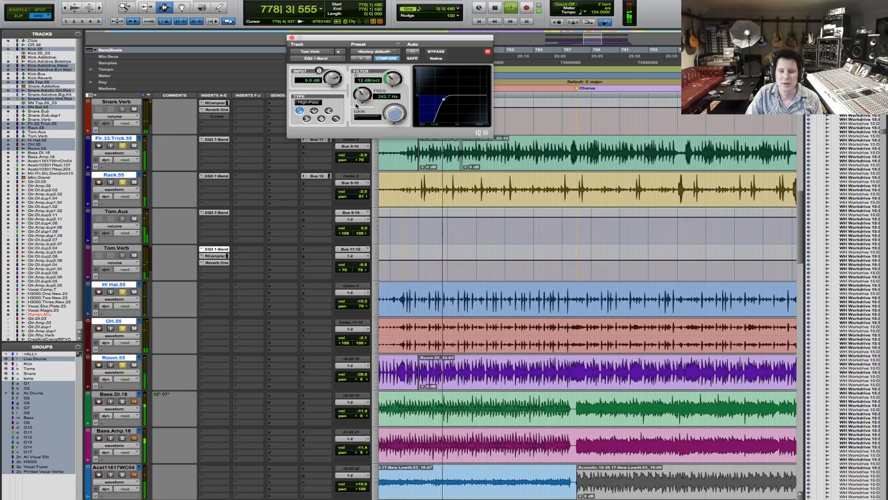
key("space")
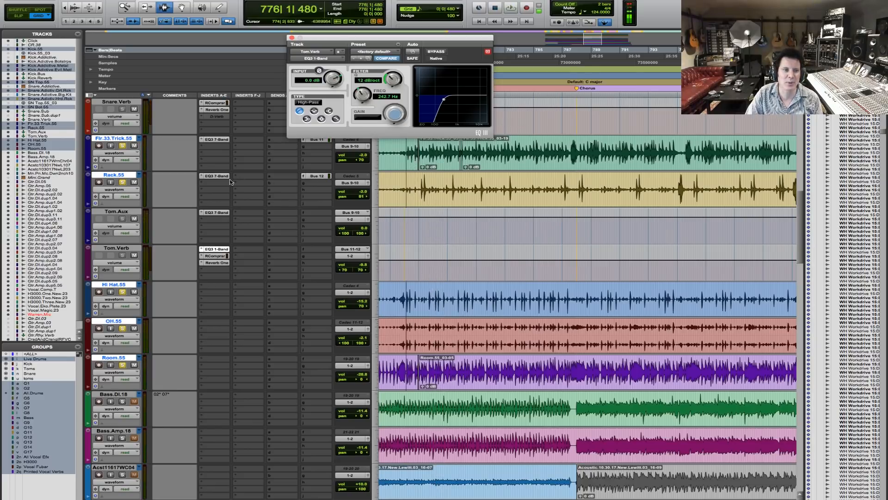
In the Tom.Aux EQ, set the high-pass to 67.3 Hz at 18 dB/oct and boost the low band 5.8 dB at 77.9 Hz during playback.
left_click(221, 212)
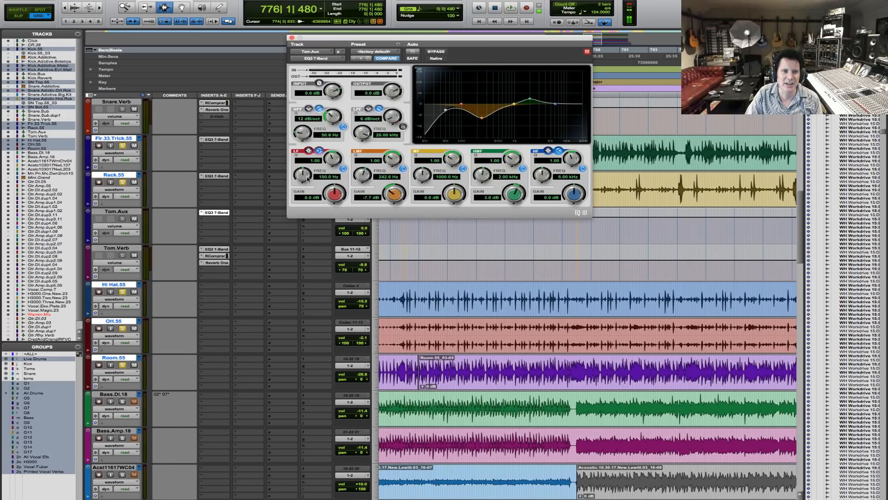
left_click_drag(303, 135, 303, 131)
key("space")
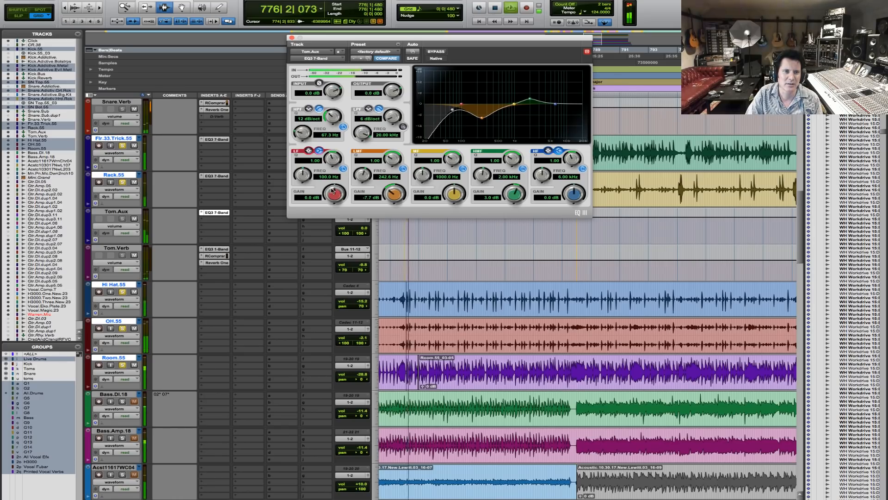
left_click_drag(307, 175, 342, 180)
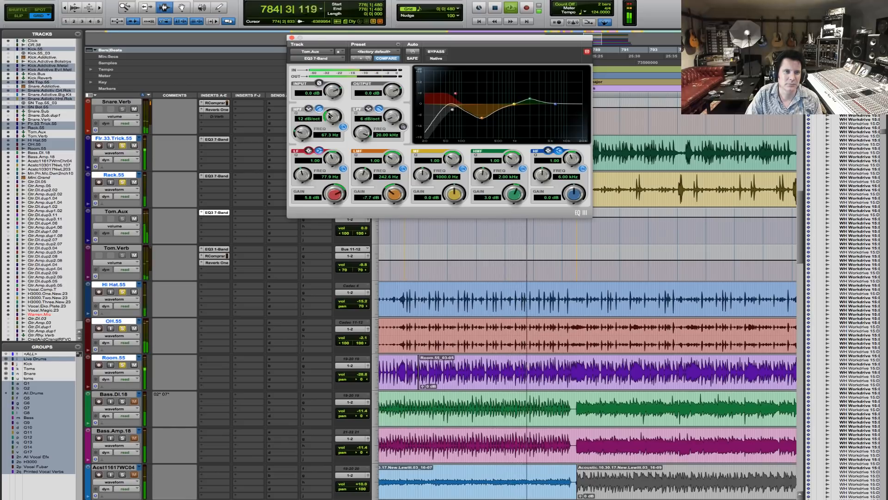
left_click_drag(333, 112, 336, 108)
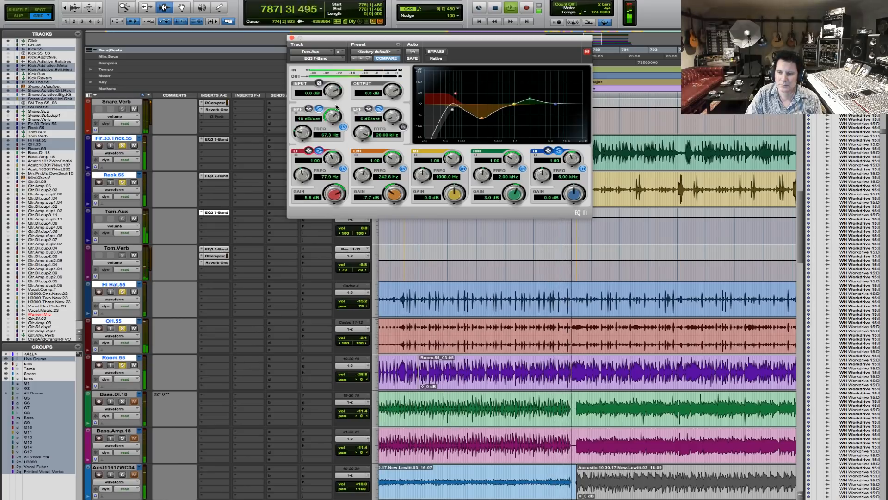
key("space")
key("space")
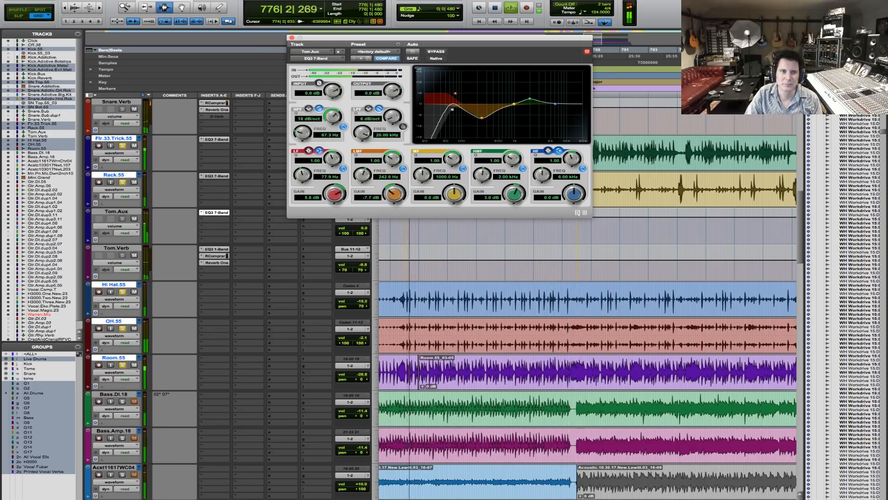
left_click(293, 38)
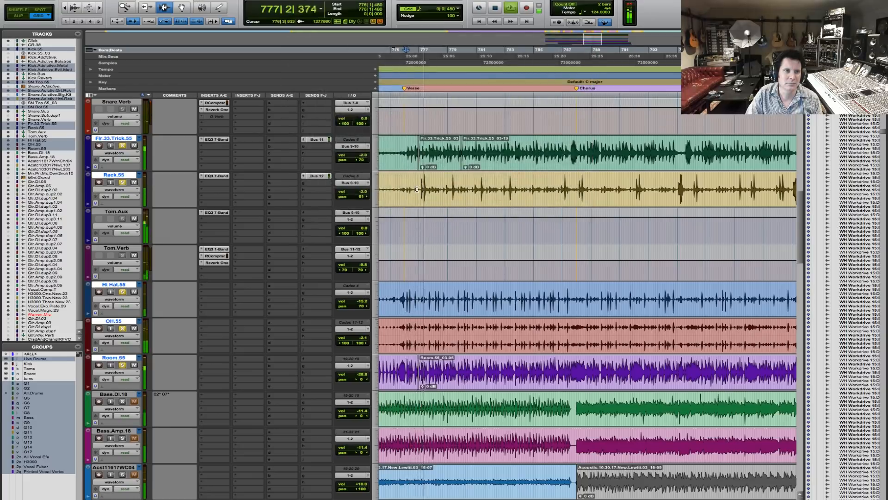
In the Kick.Bus 7-band EQ, set the low band to 2.9 dB gain at 60.7 Hz with a Q of 1.99.
scroll(416, 189, "up", 4)
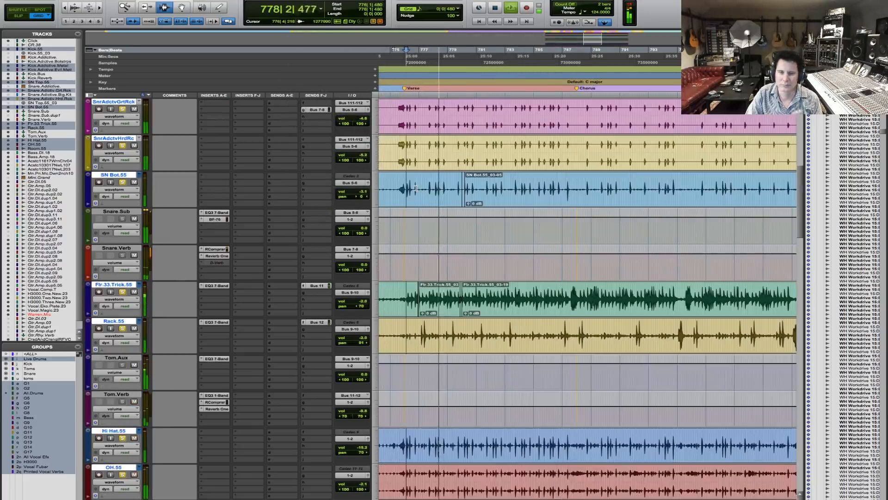
scroll(416, 188, "up", 6)
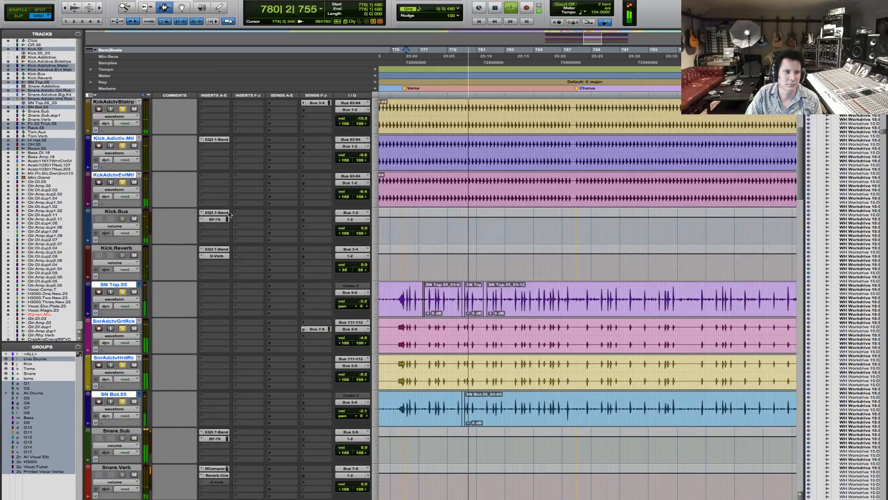
key("space")
left_click(223, 213)
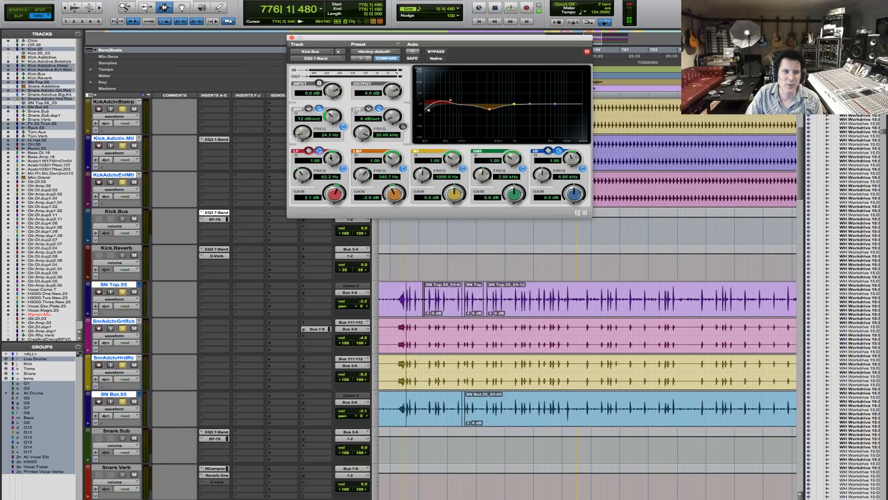
left_click_drag(336, 154, 339, 146)
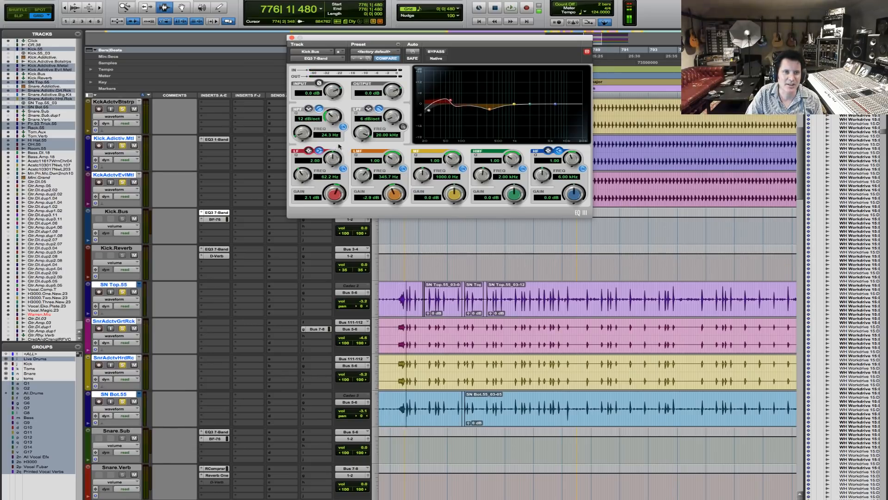
left_click_drag(332, 196, 303, 176)
Play the verse repeatedly from 776|1|480 to audition the Kick.Bus low-band boost in the mix.
key("space")
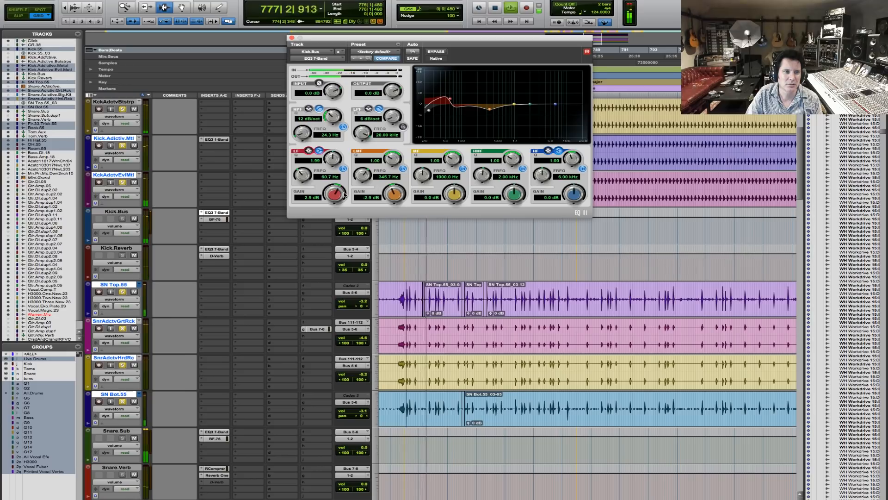
key("space")
key("space")
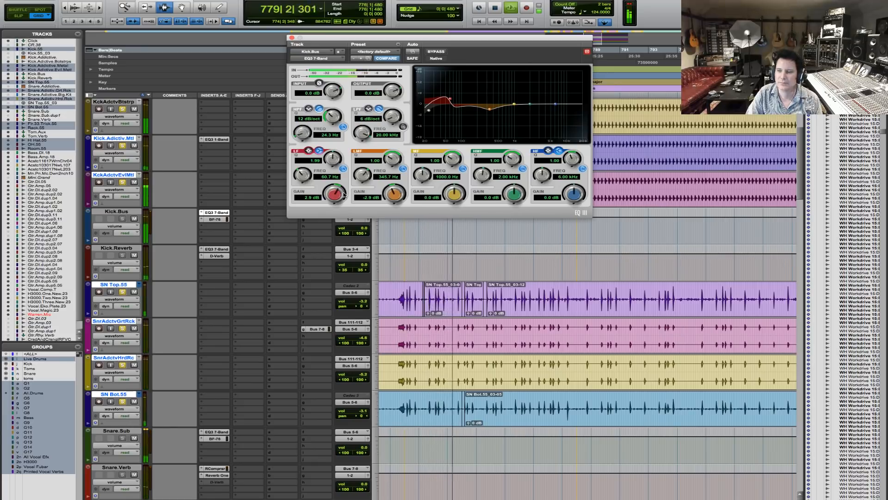
key("space")
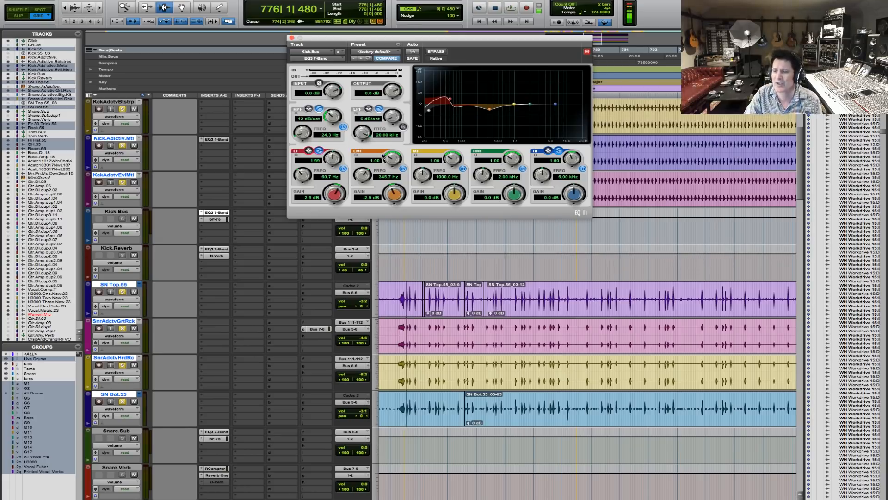
key("space")
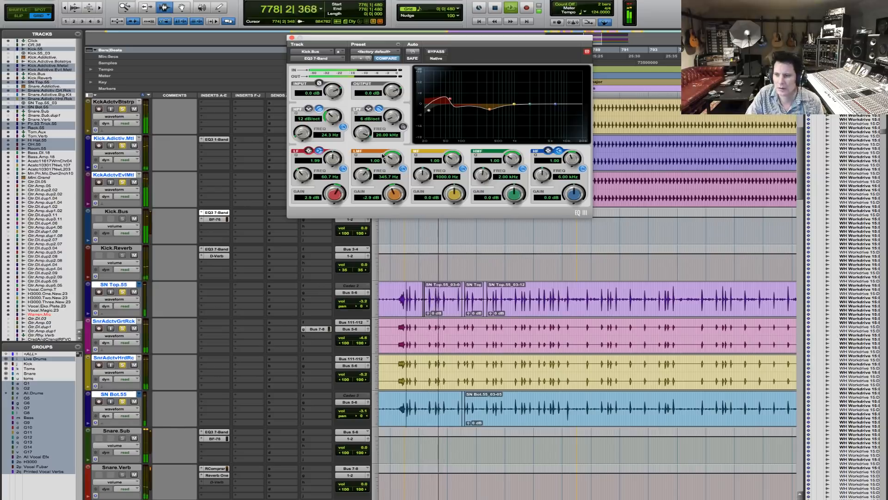
key("space")
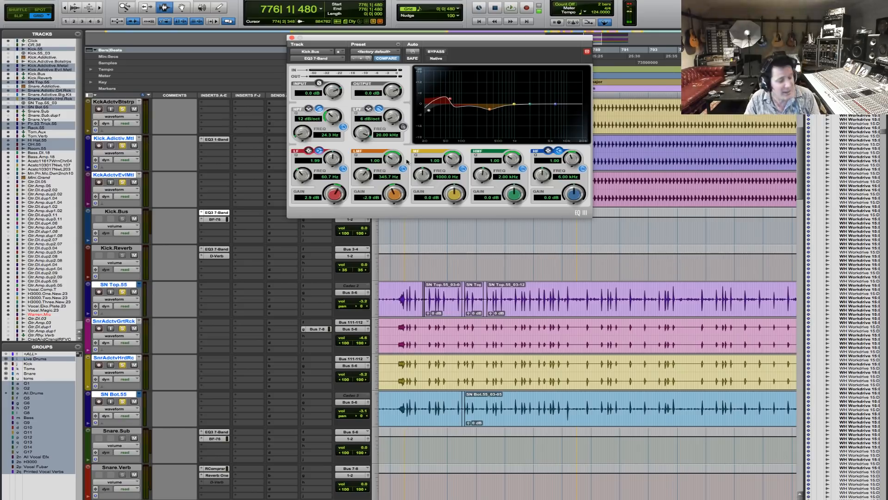
key("space")
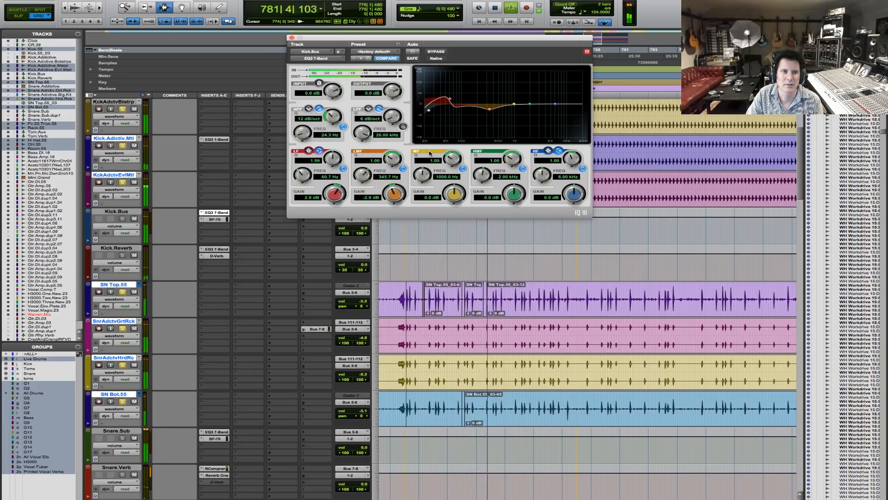
Audition the Kick.Bus EQ once more in the verse and close its plug-in window.
key("space")
key("space")
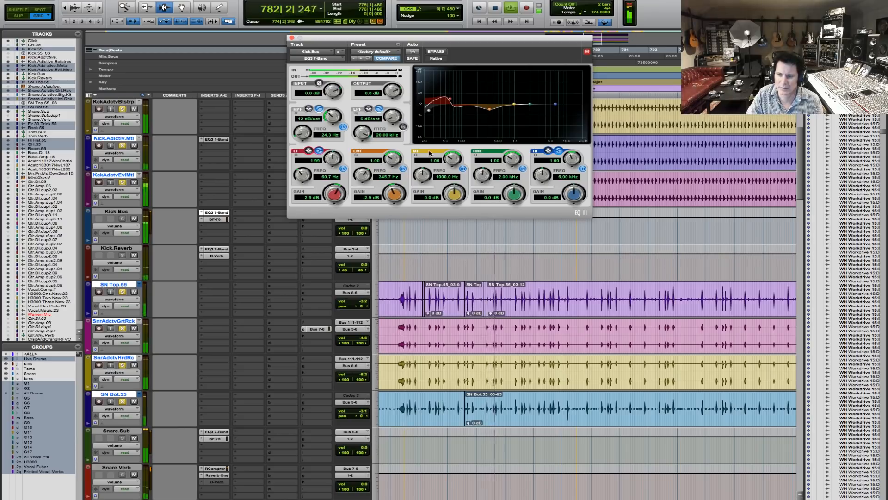
key("space")
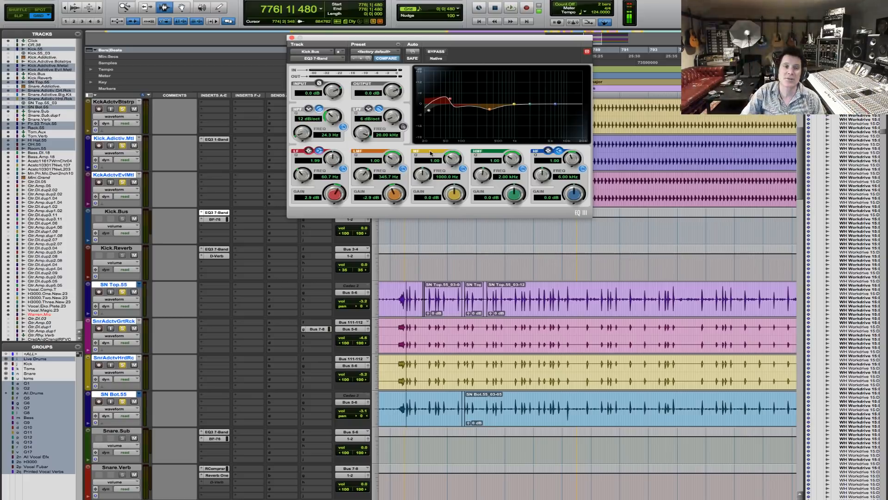
left_click(291, 38)
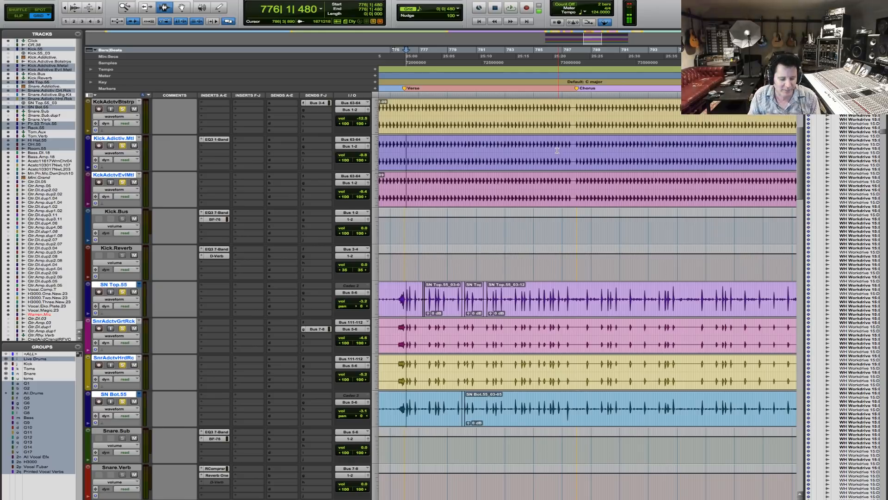
Play the soloed drums twice from the verse start at 776|1|480 to check the drum mix.
key("space")
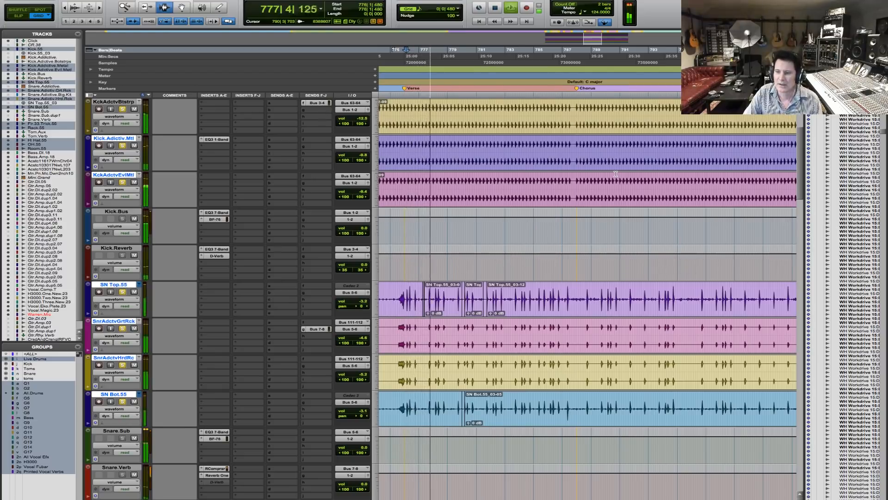
key("space")
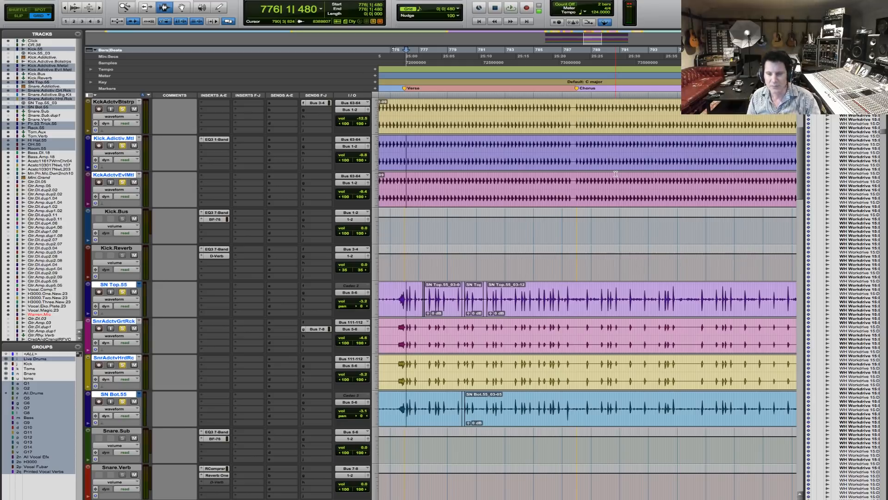
key("space")
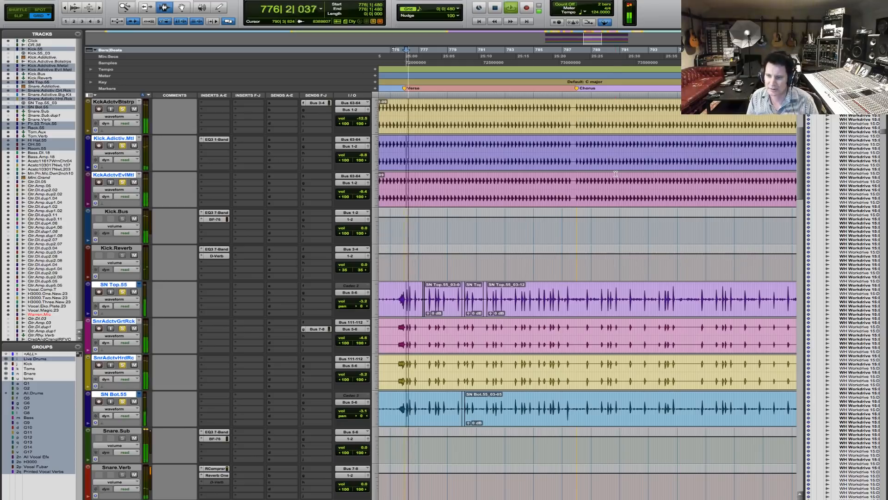
key("space")
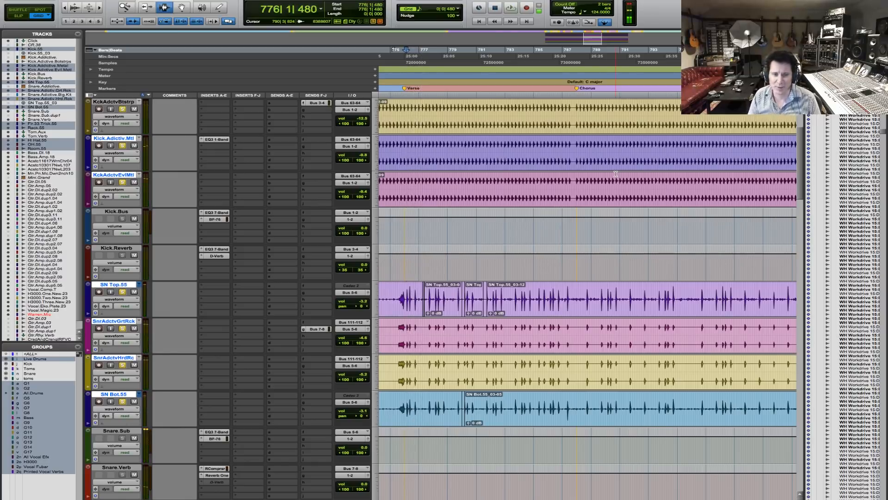
Solo Bass.DI.18 and Bass.Amp.18 alongside the drums during verse playback and listen to them together.
key("space")
scroll(508, 313, "down", 4)
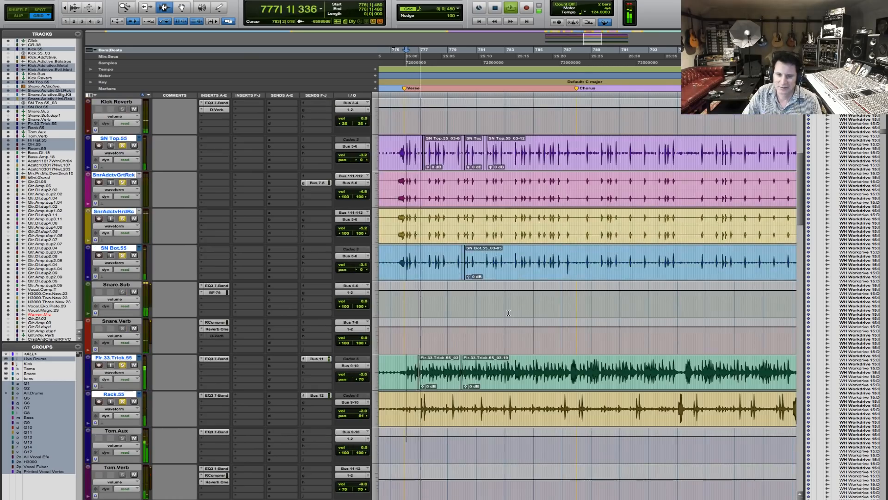
scroll(508, 312, "down", 4)
scroll(508, 313, "down", 4)
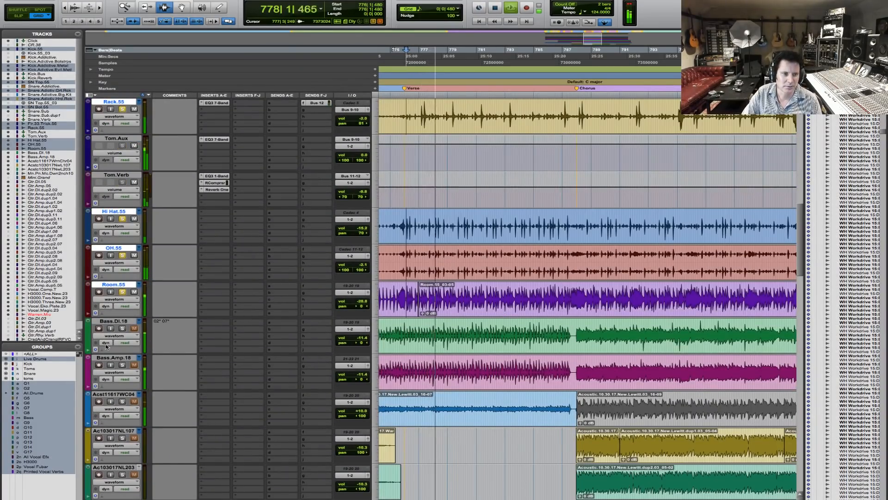
left_click(123, 328)
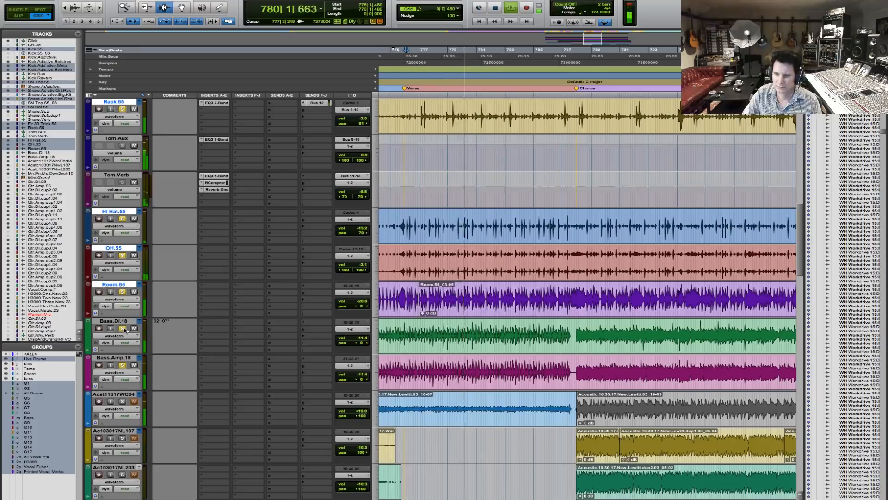
key("r")
key("space")
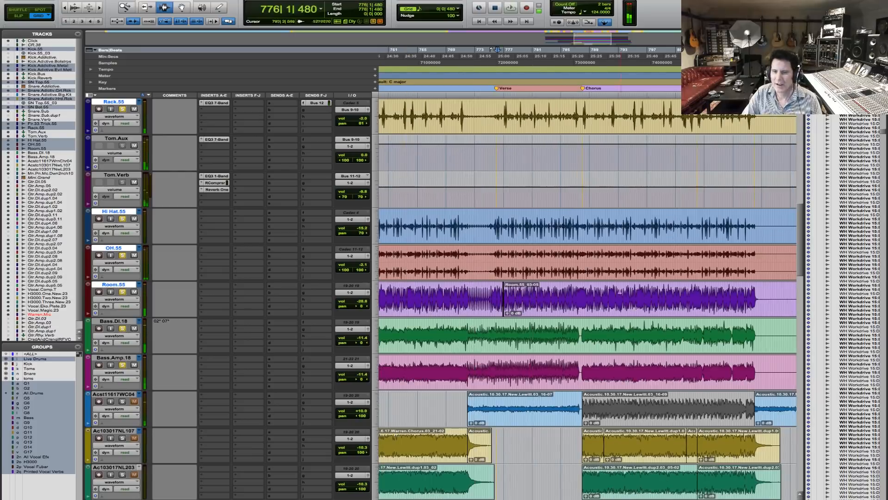
Set the playback position to the Chorus start at 788|1|000 and audition the drums with the bass.
key("F5")
left_click_drag(681, 300, 570, 303)
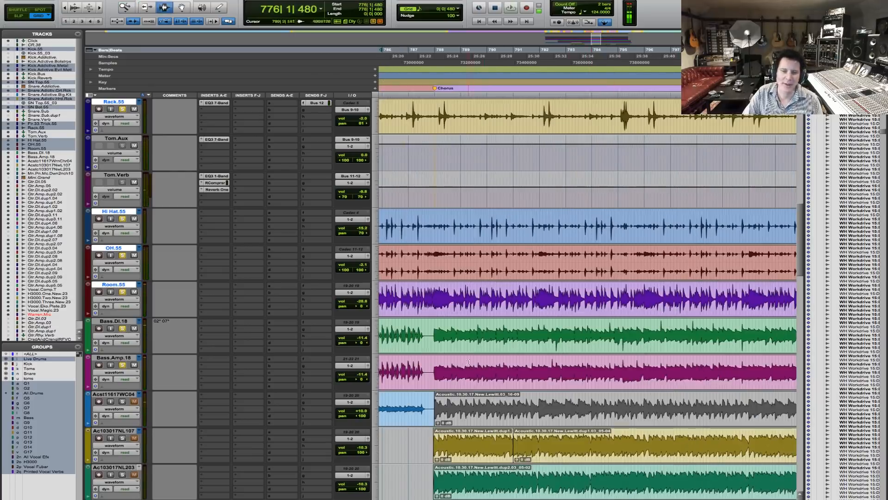
left_click(434, 336)
key("space")
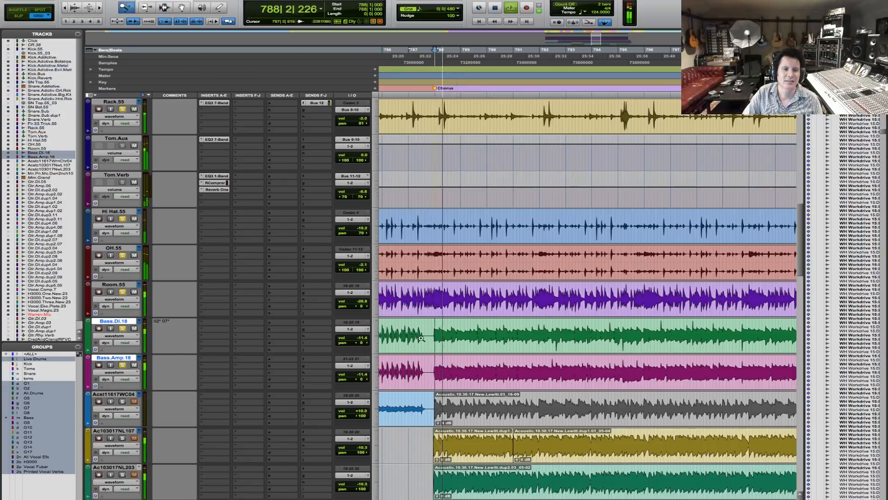
key("t")
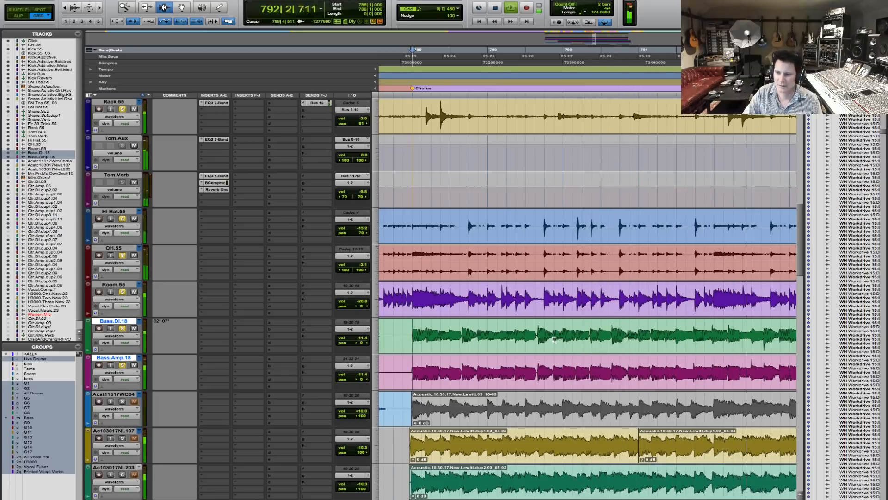
key("r")
key("r")
key("r")
key("space")
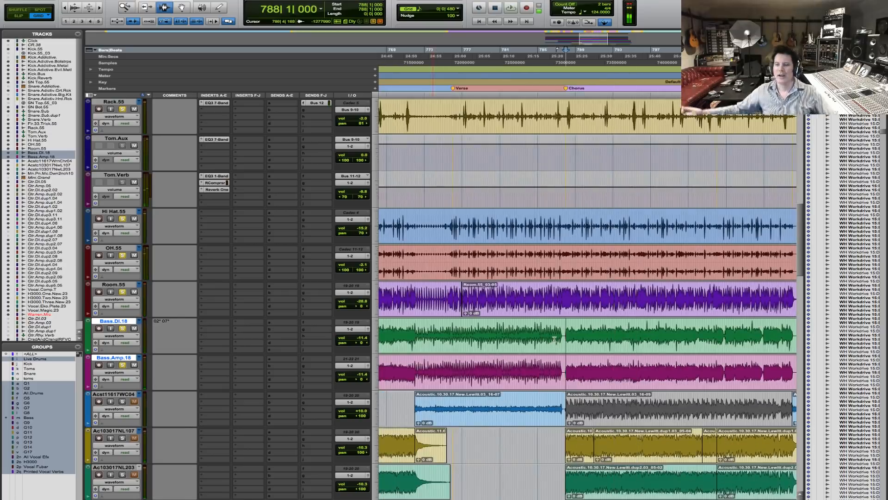